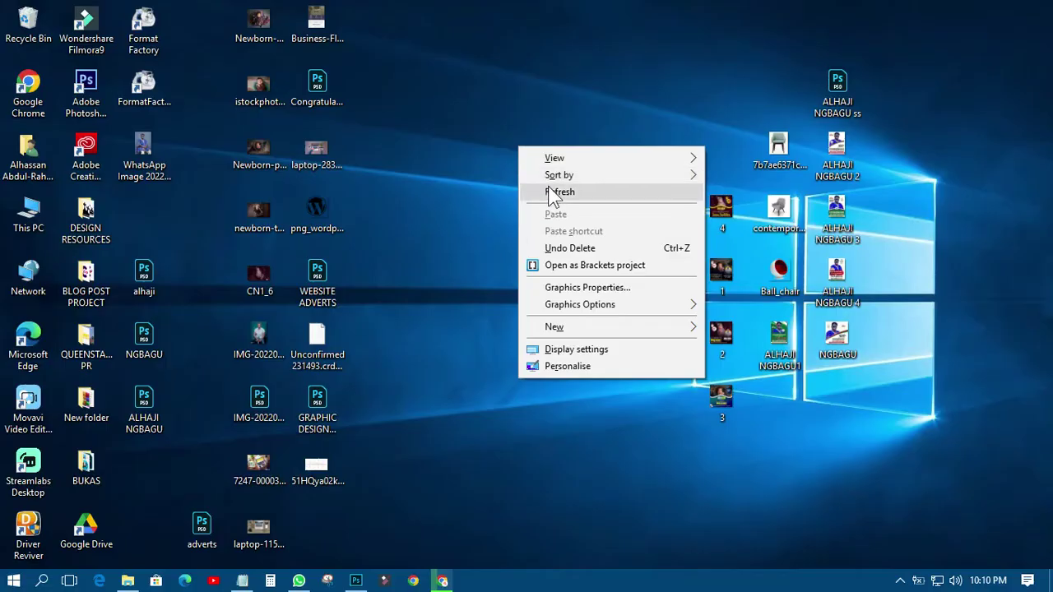
click(549, 191)
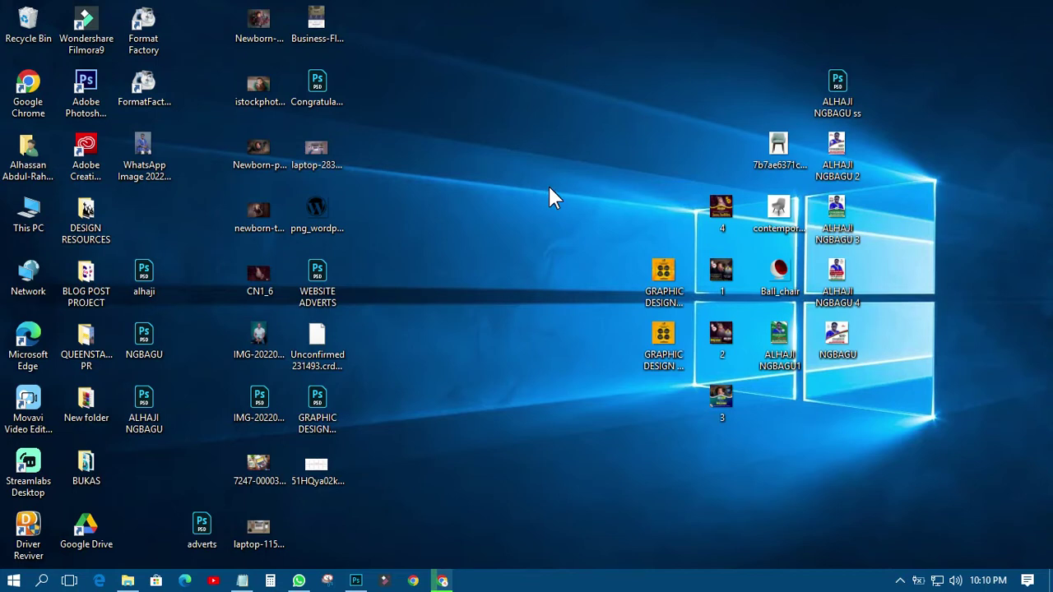
right_click(547, 183)
click(588, 229)
right_click(475, 229)
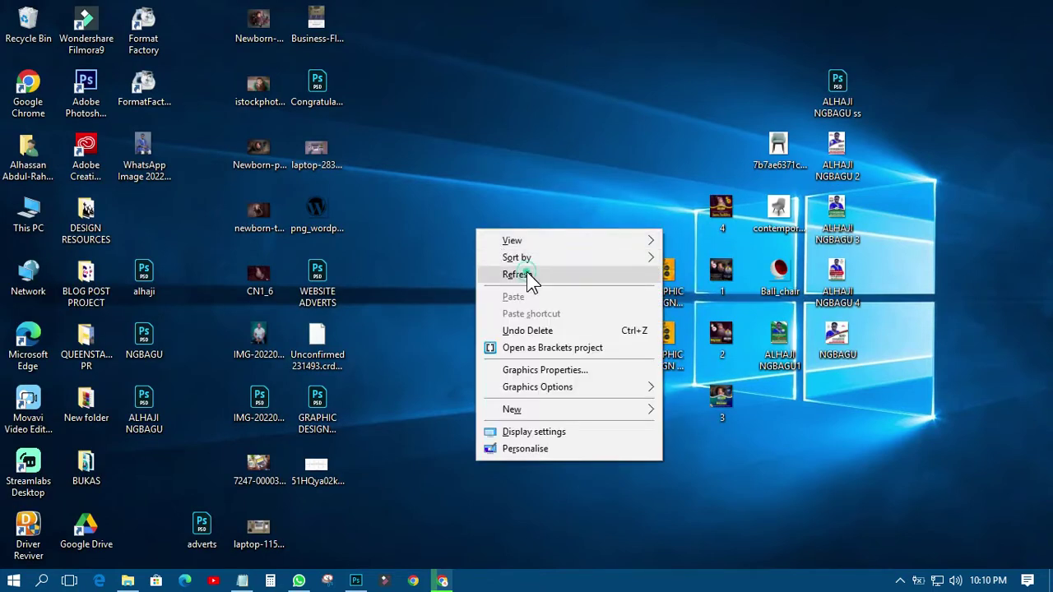
click(528, 274)
right_click(490, 209)
click(531, 253)
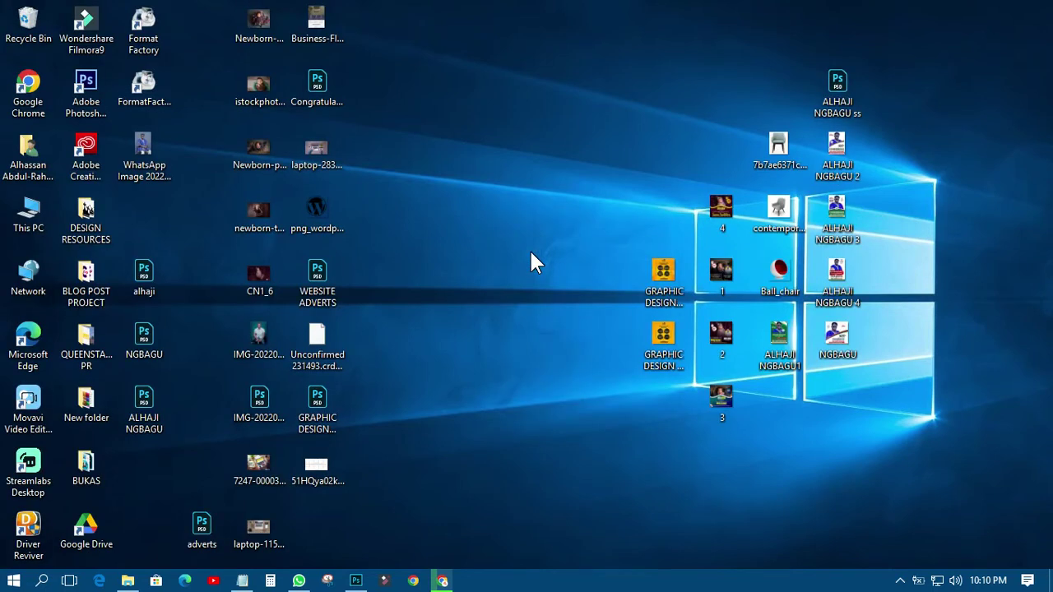
right_click(425, 135)
click(478, 176)
right_click(473, 139)
click(507, 180)
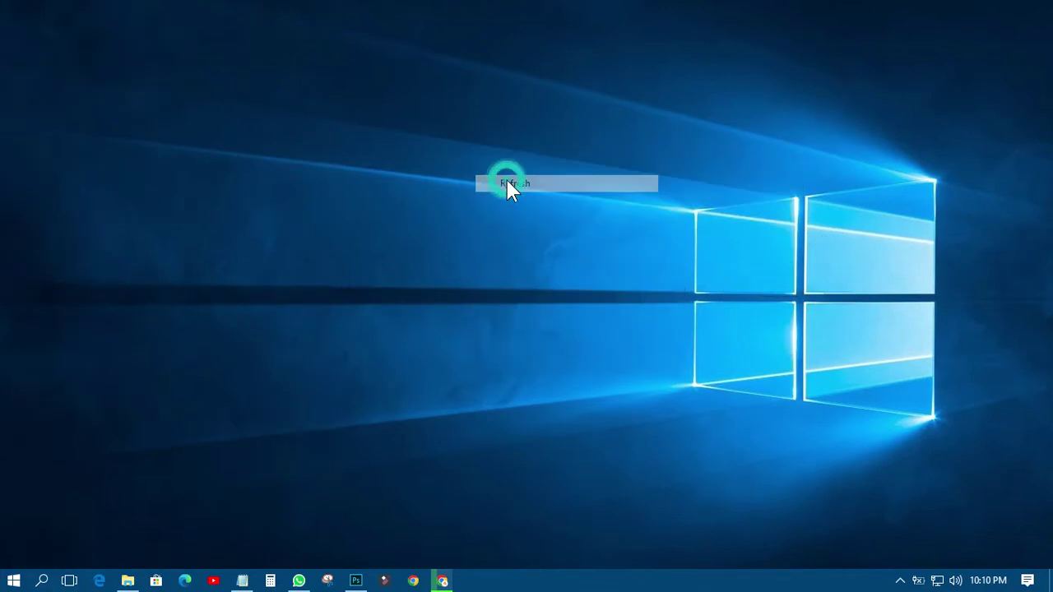
right_click(506, 180)
click(542, 226)
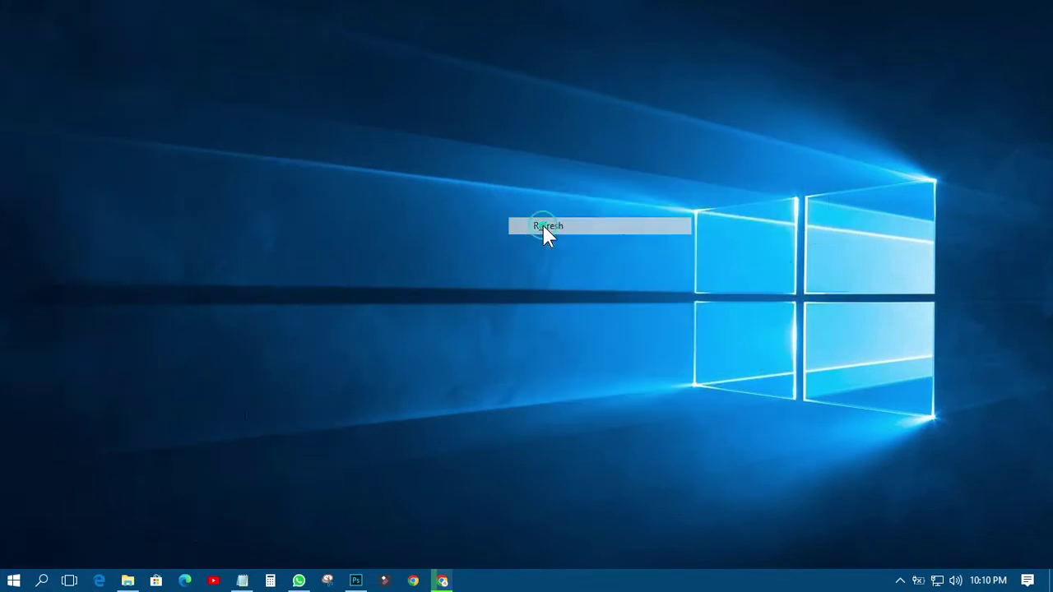
Switch to Photoshop and create a 1080 × 1080 pixel document named Digital Marketing at 300 pixels/inch with a white background
click(357, 581)
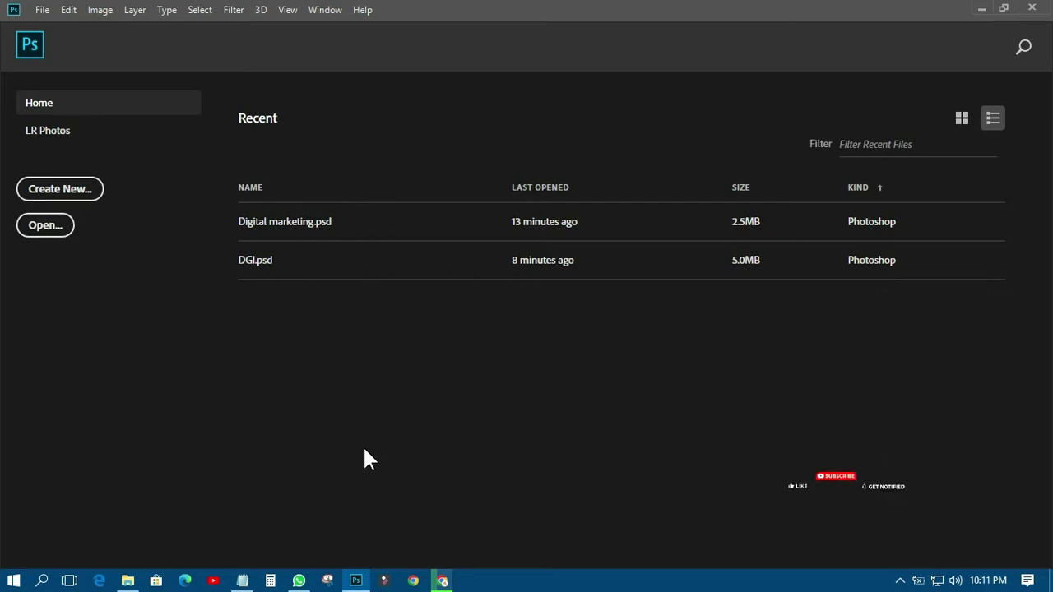
click(63, 187)
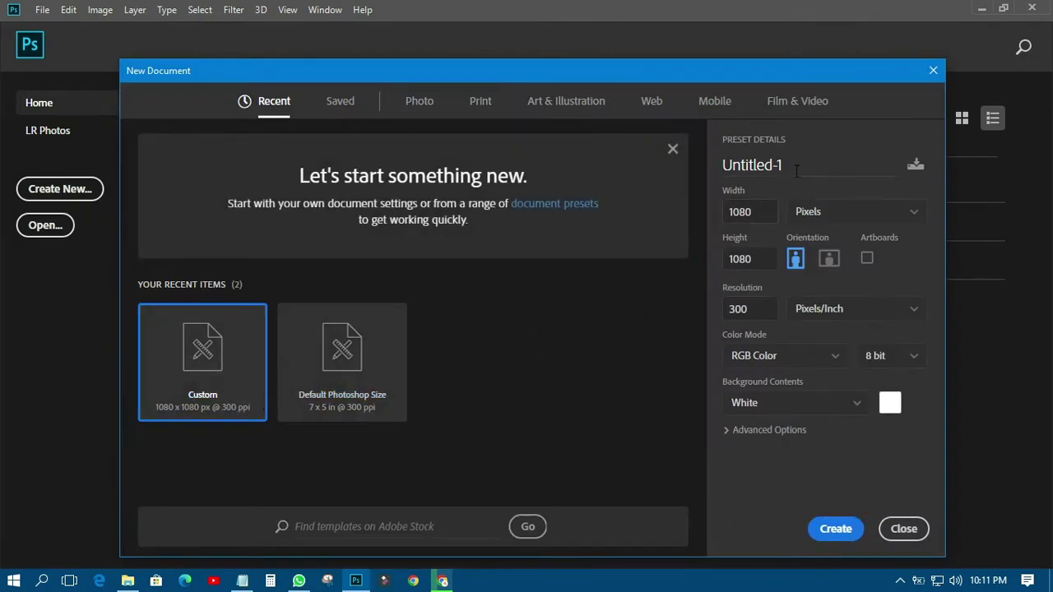
drag(817, 165, 720, 174)
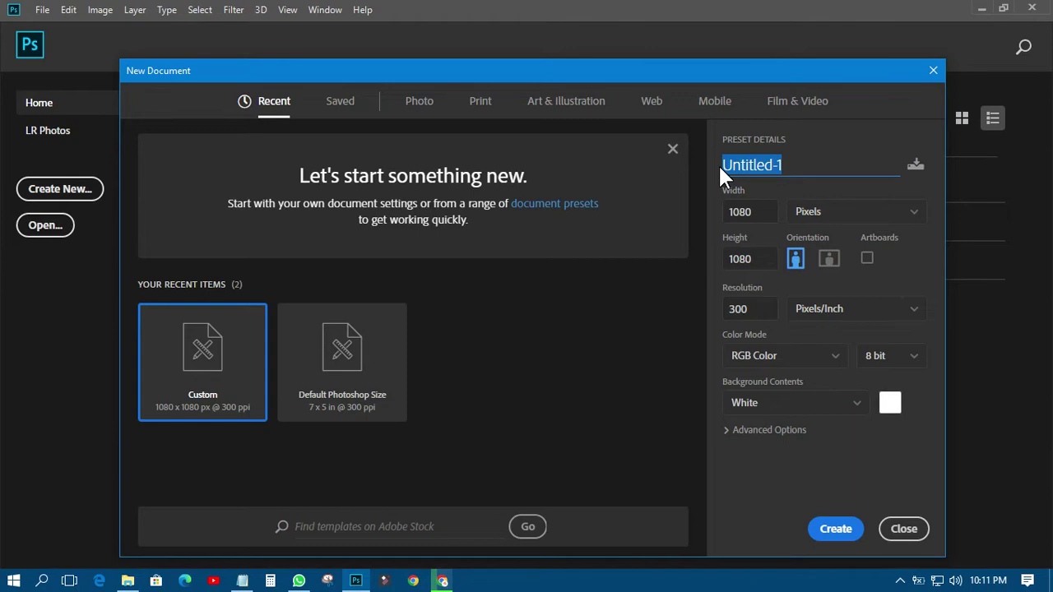
text(Digital Mar)
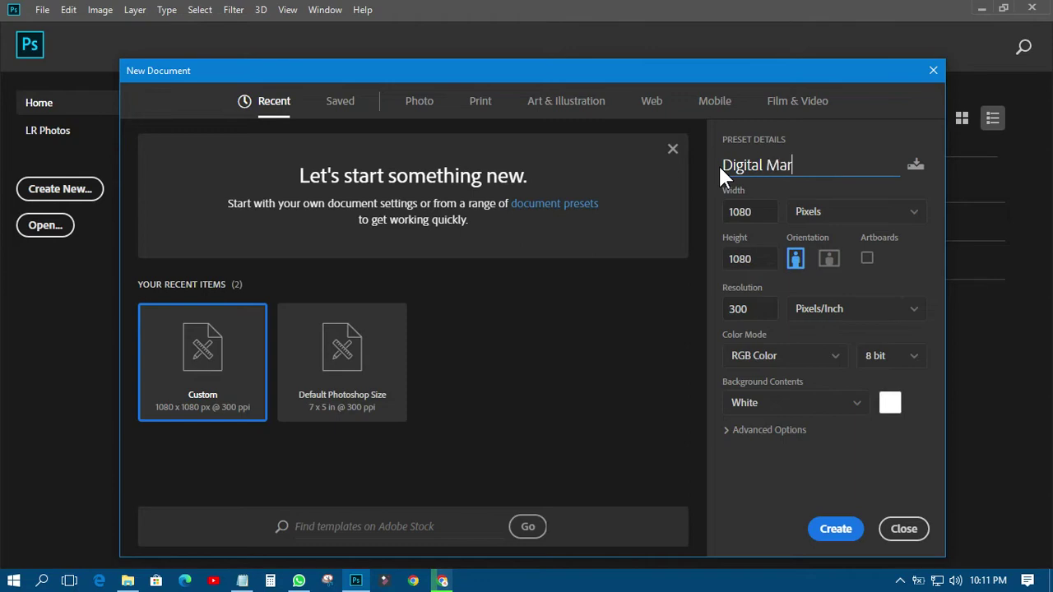
text(keting)
click(815, 211)
click(806, 237)
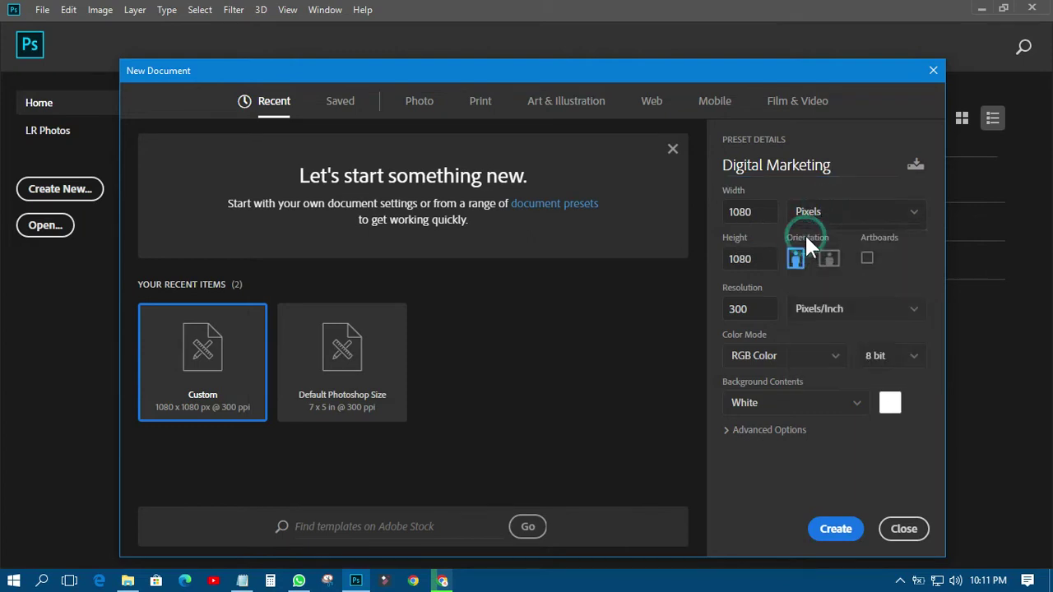
double_click(761, 211)
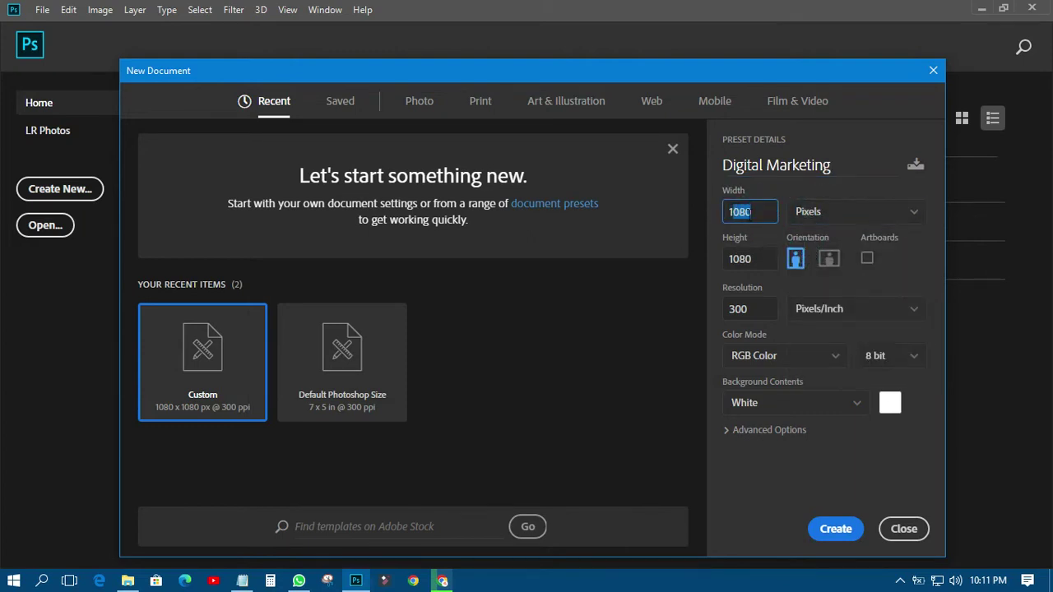
double_click(740, 212)
double_click(747, 259)
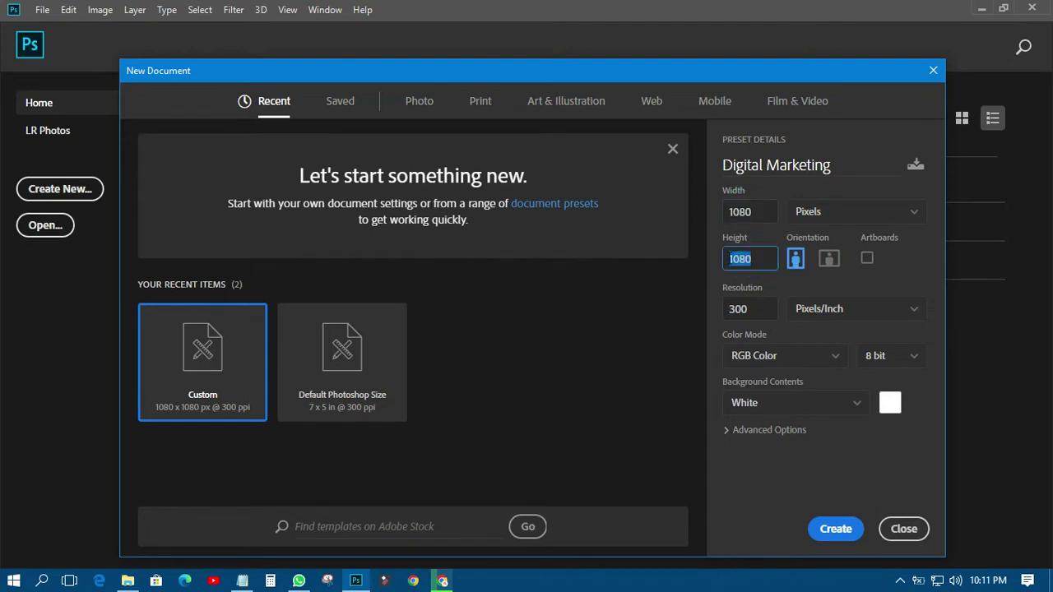
click(824, 530)
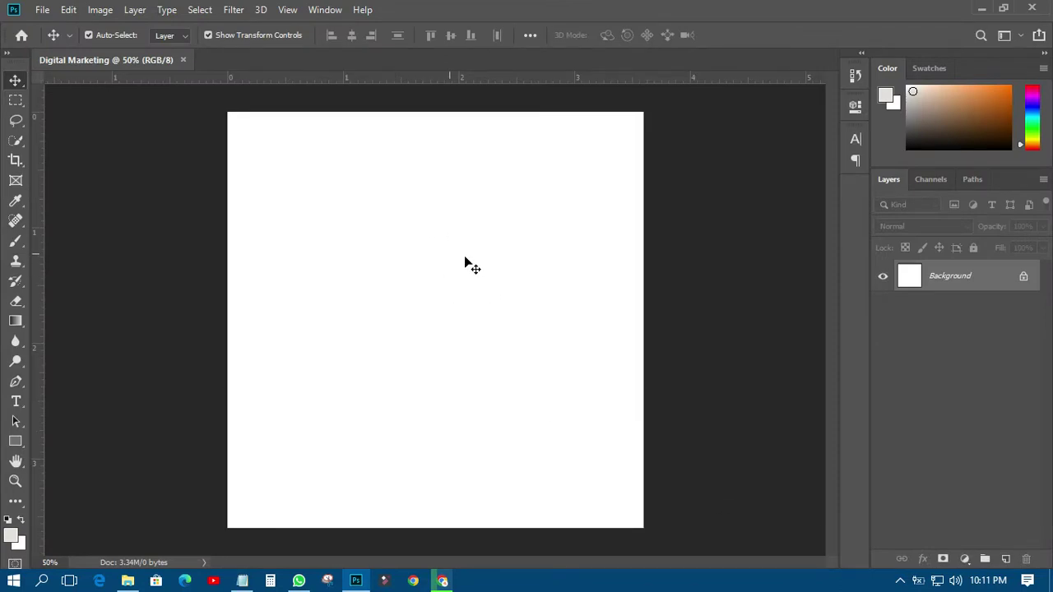
Create a new layer group and name it Background
click(985, 559)
double_click(941, 270)
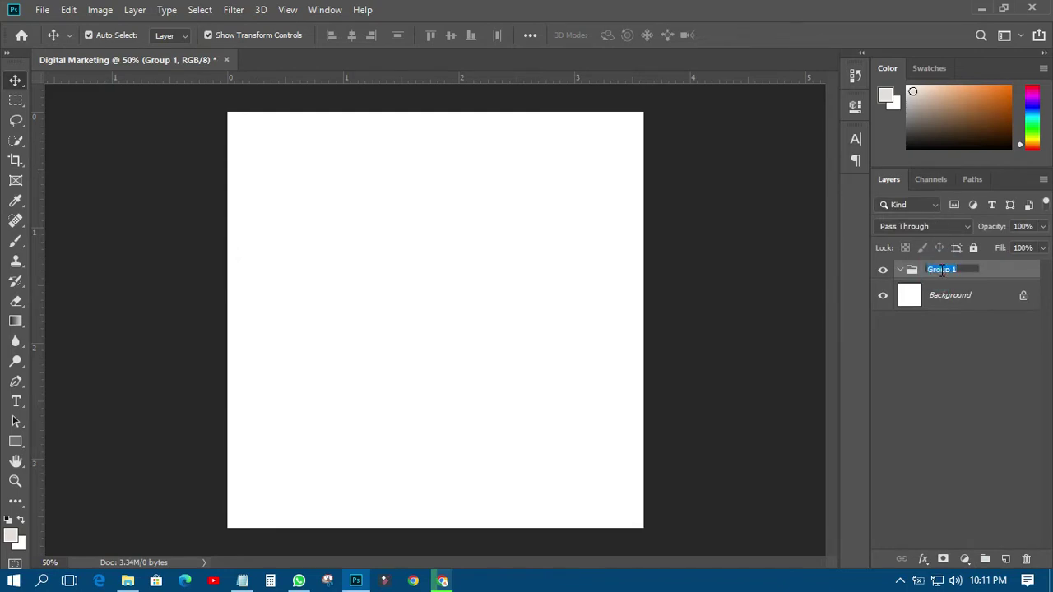
text(Background)
key(Return)
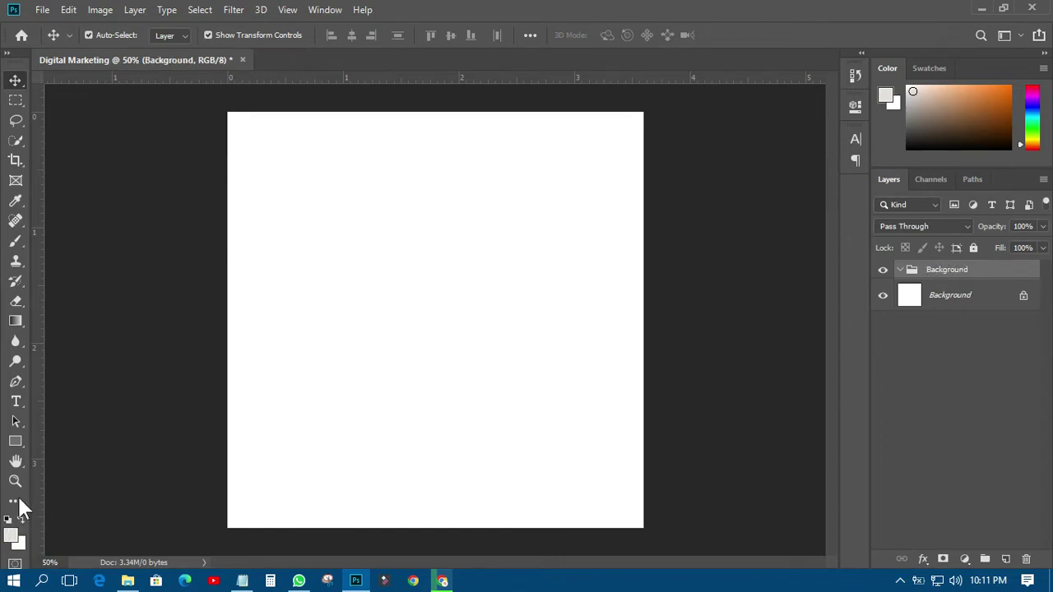
Draw a light beige rectangle of about 1206 × 1192 px covering the whole canvas inside the Background group, and collapse the group
drag(15, 441, 77, 440)
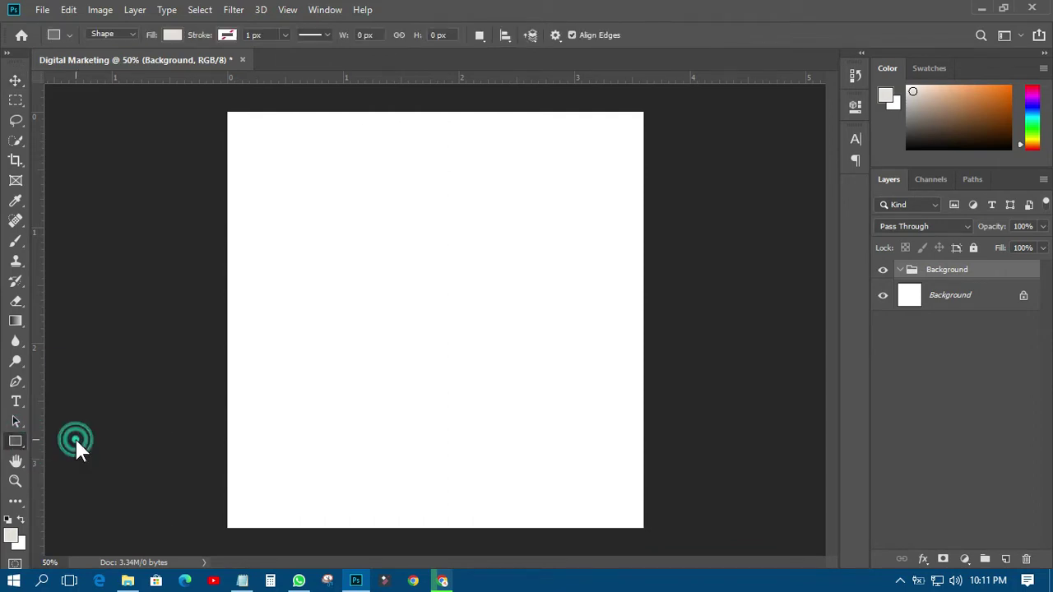
drag(209, 94, 674, 553)
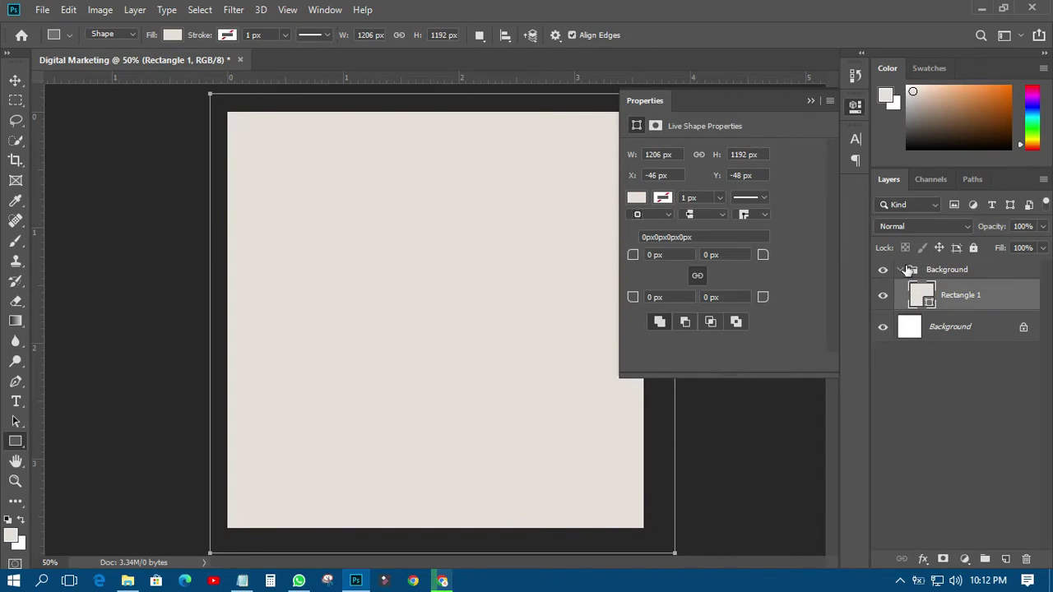
click(905, 269)
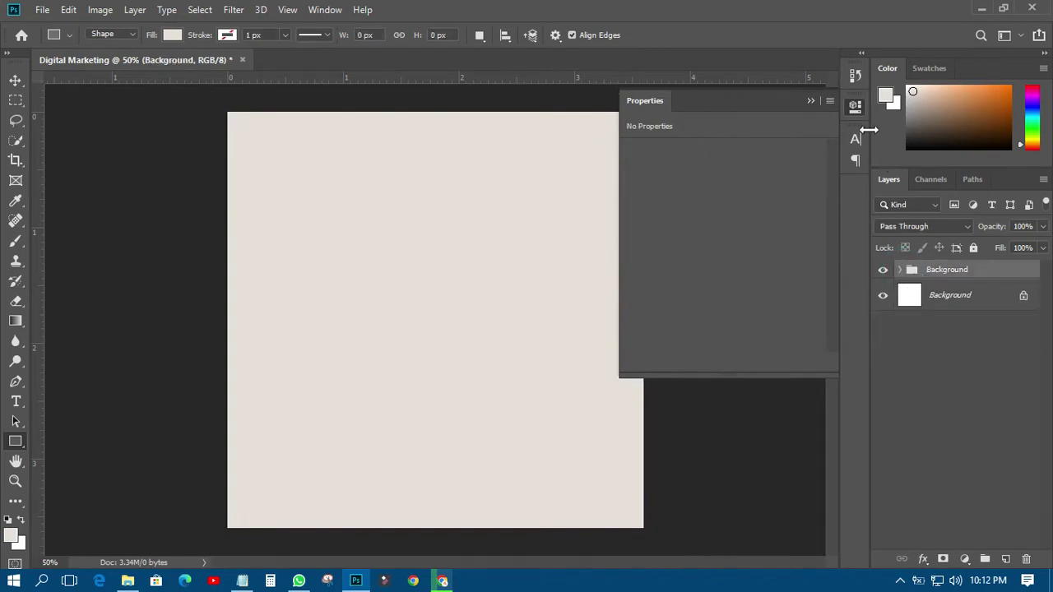
click(855, 102)
Lock the Background group completely and deselect it
click(15, 79)
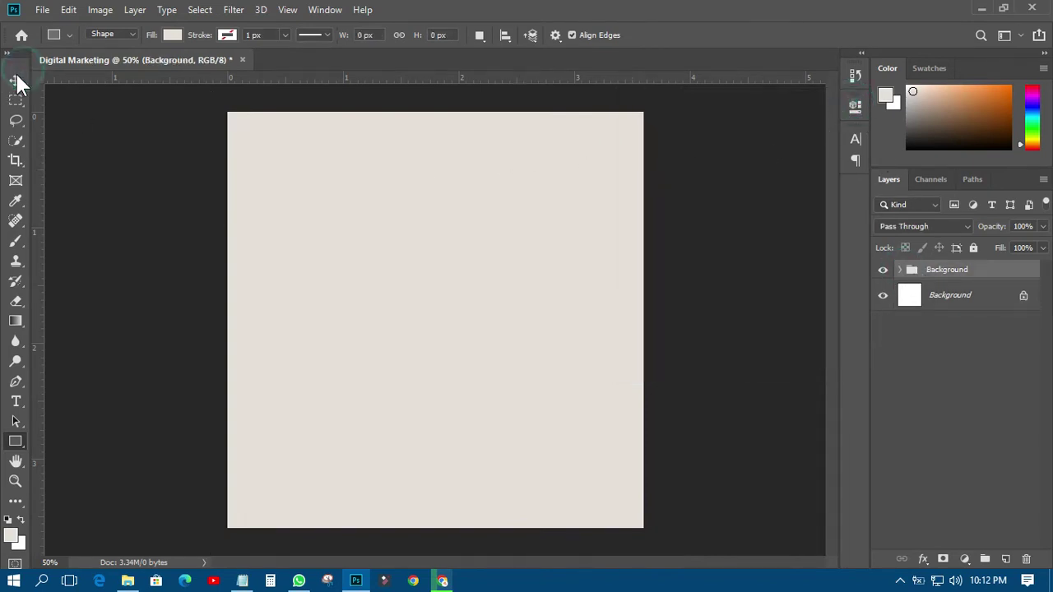
click(973, 247)
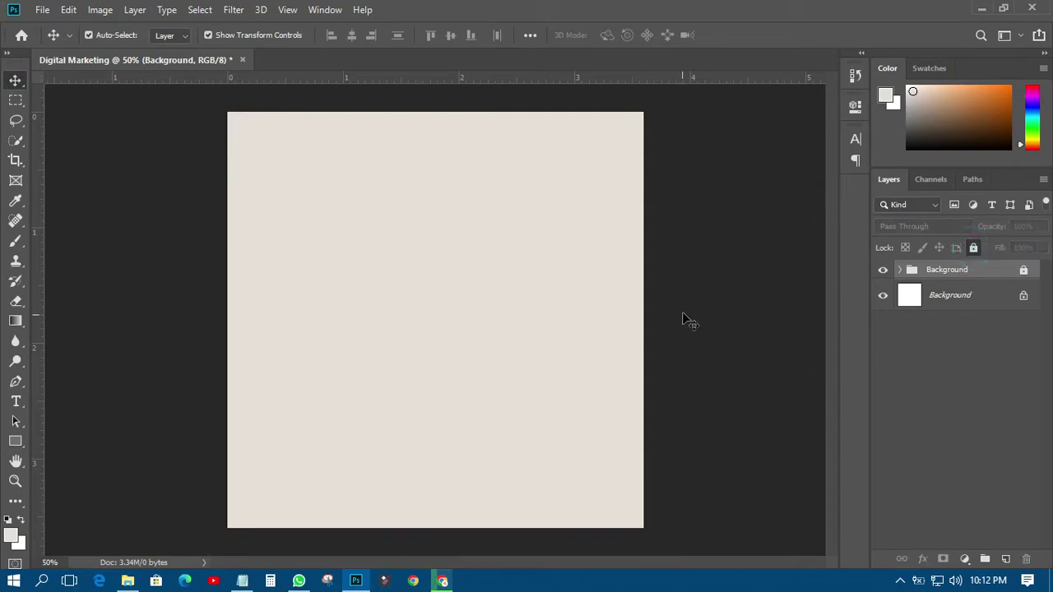
click(681, 319)
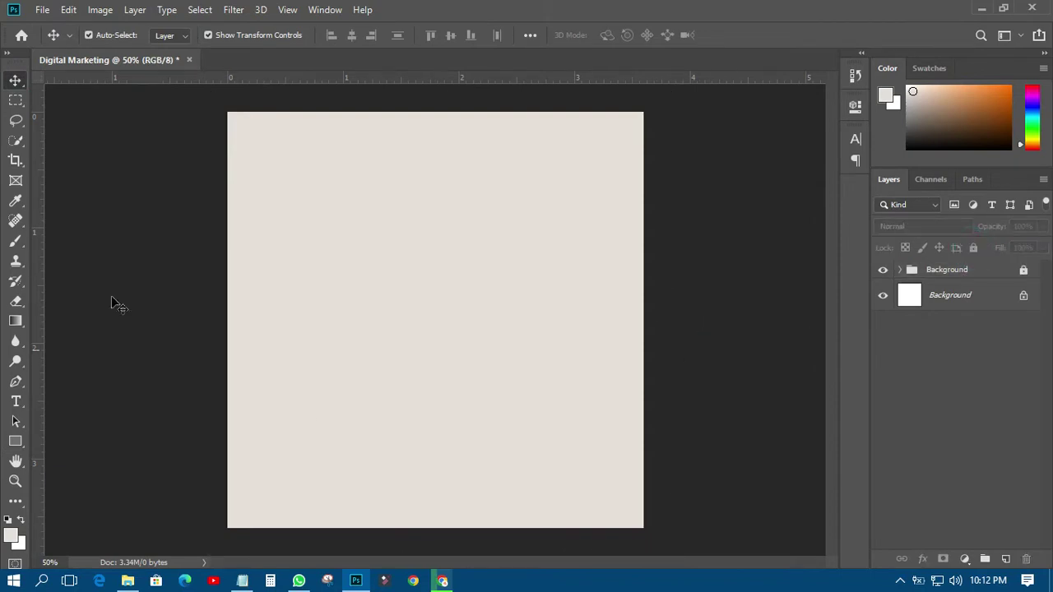
Draw a square of about 544 × 544 px in the upper middle of the canvas and fill it with dark blue
click(17, 442)
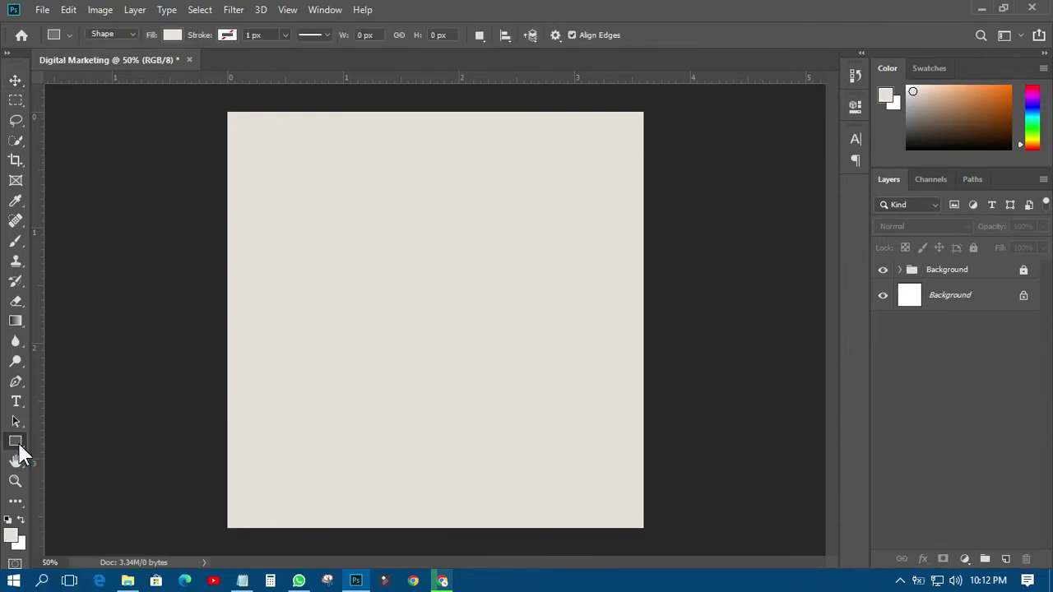
drag(348, 170, 558, 430)
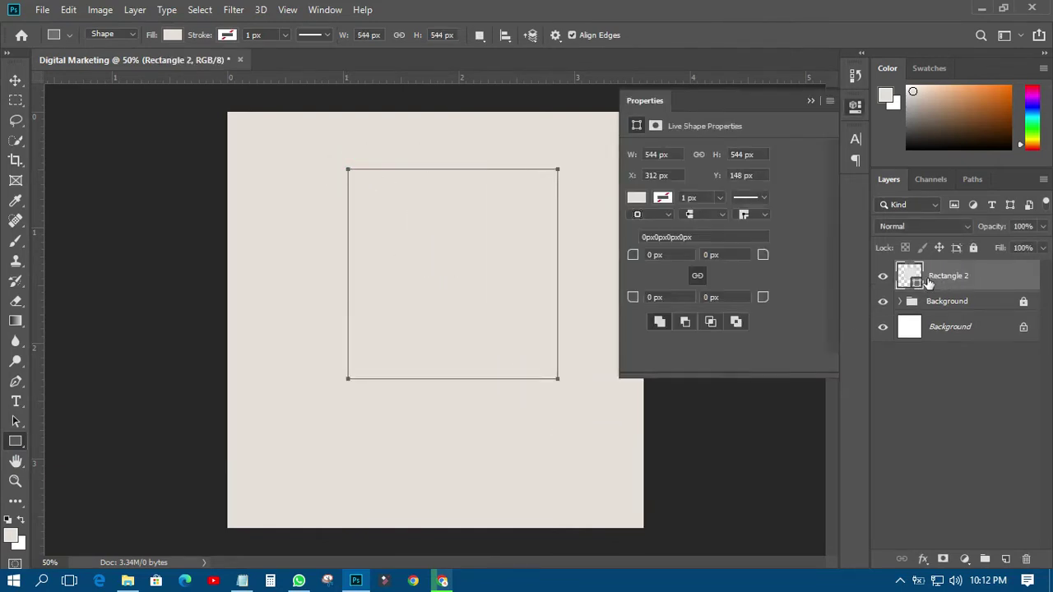
double_click(910, 276)
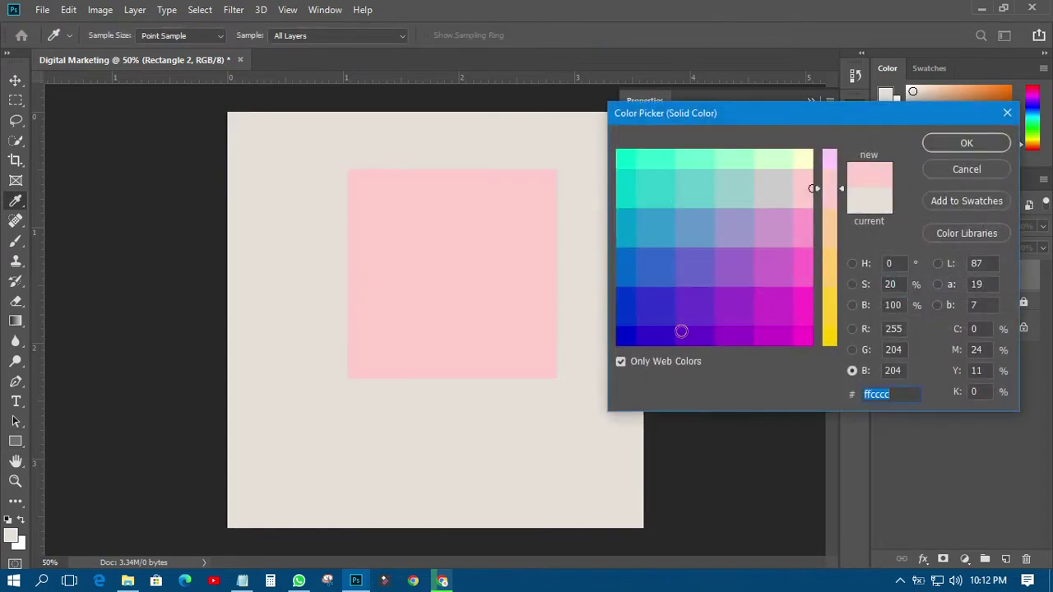
click(634, 338)
click(946, 143)
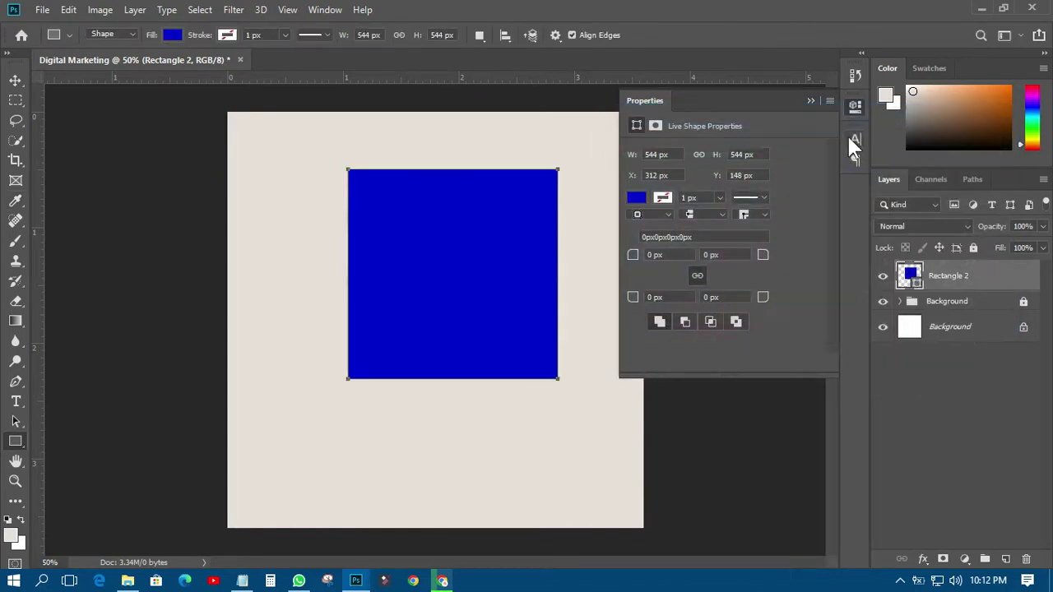
click(854, 105)
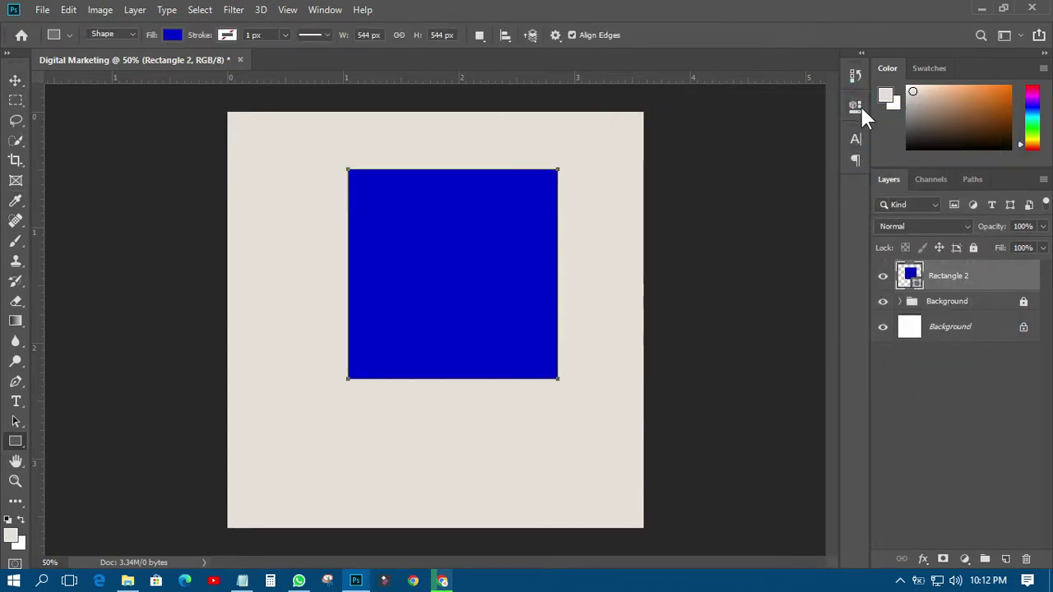
Round all four corners of the blue square to a radius of 80 px
click(857, 104)
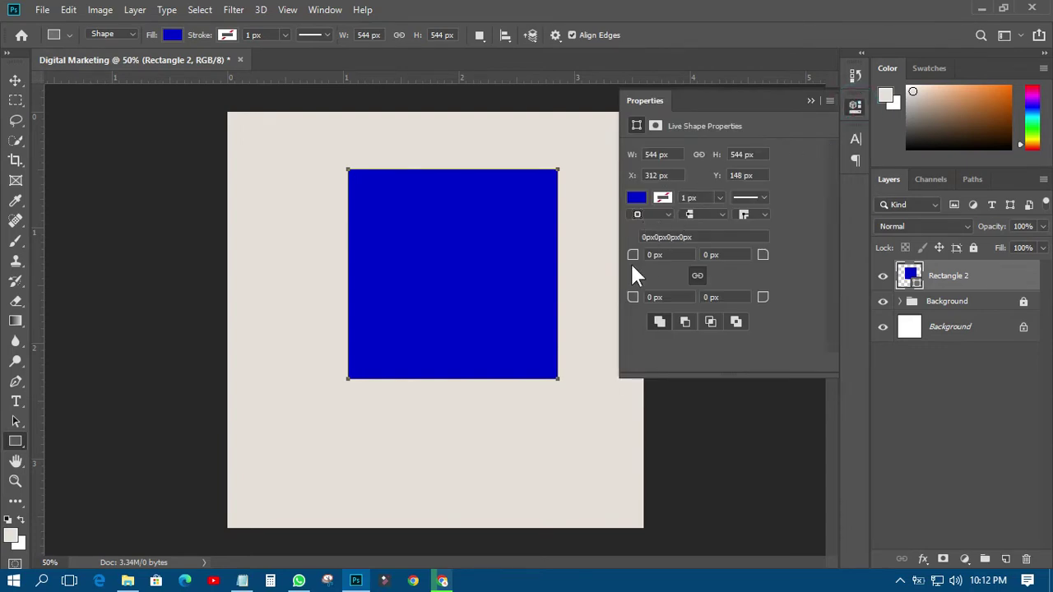
drag(632, 256, 696, 260)
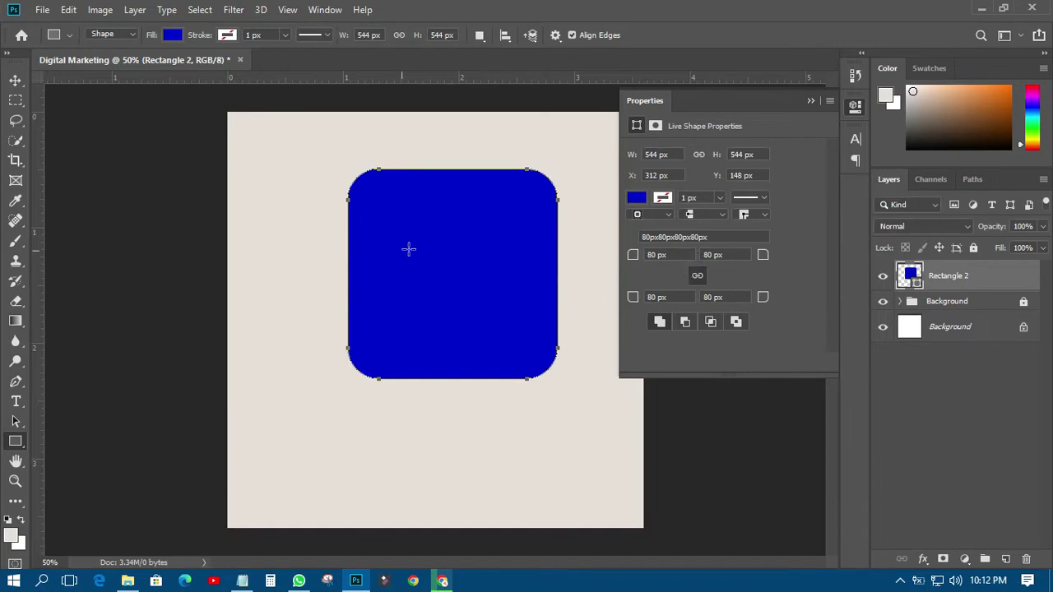
click(16, 81)
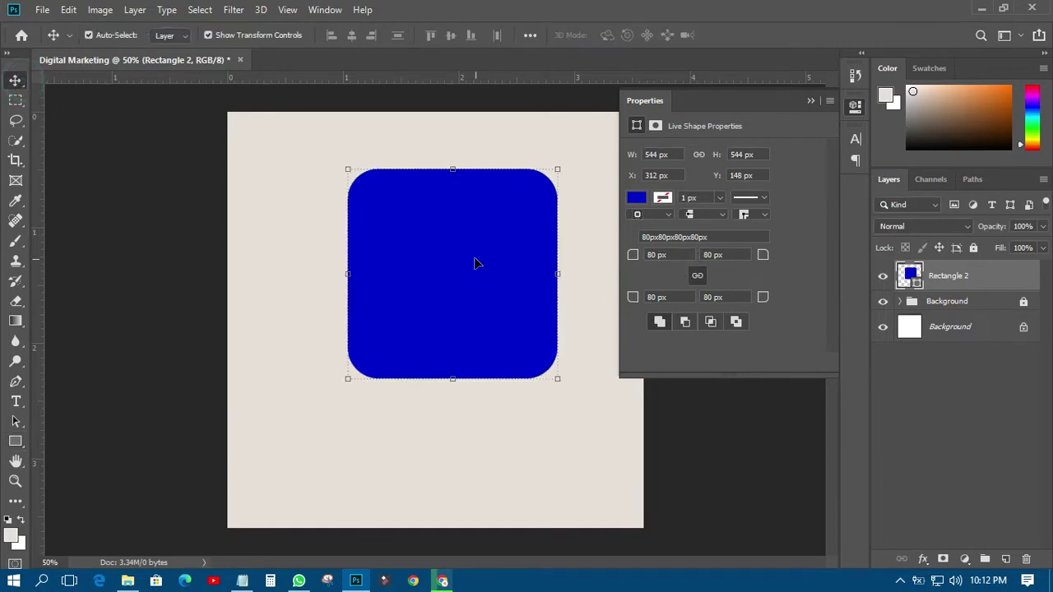
click(856, 105)
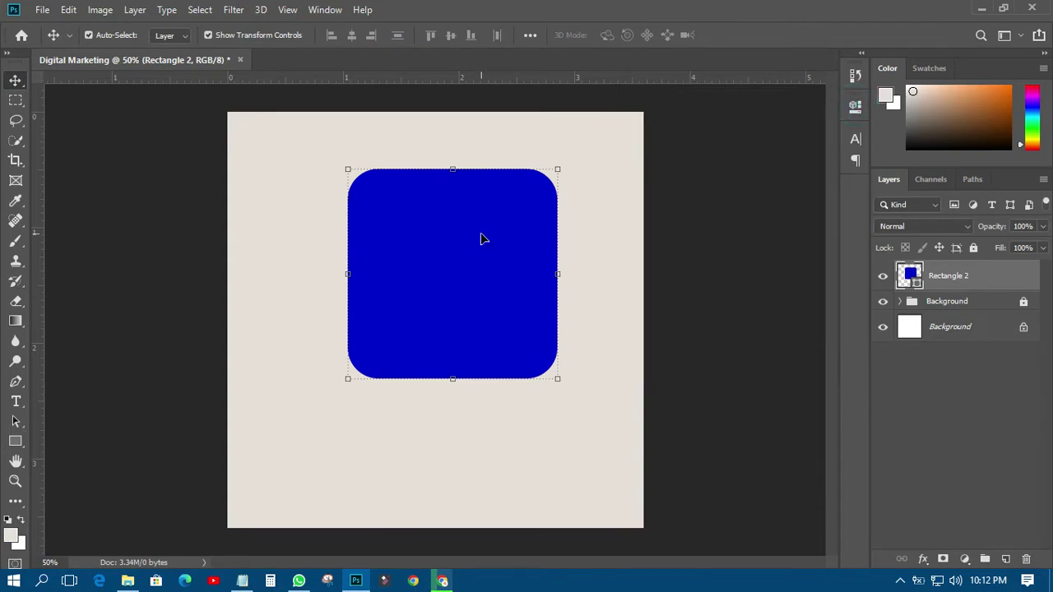
Rotate the blue rounded square by 45 degrees and move it down toward the vertical middle of the canvas
key(ctrl)
key(ctrl+t)
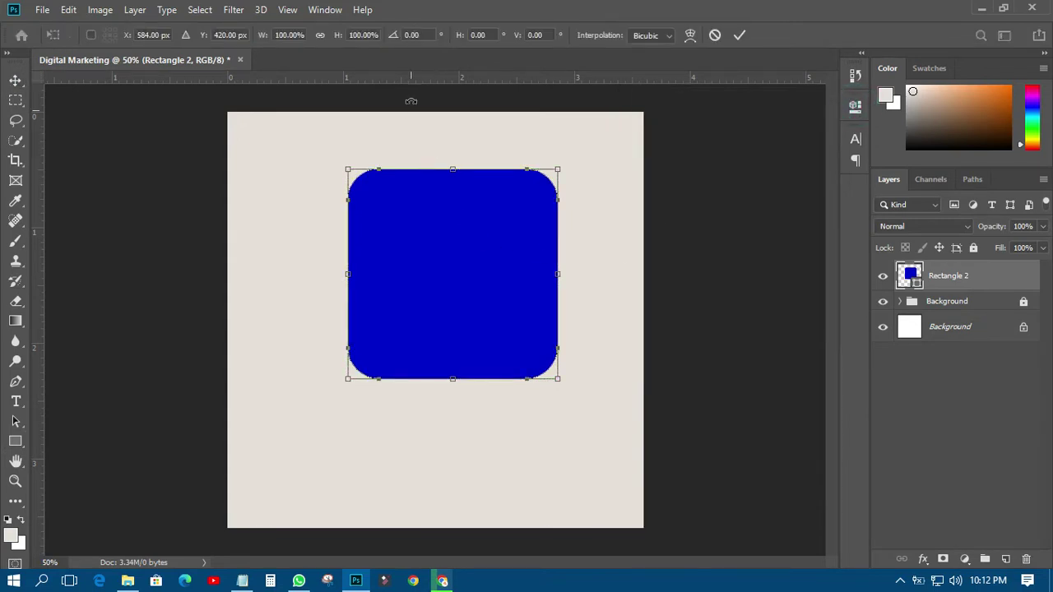
click(421, 35)
text(45)
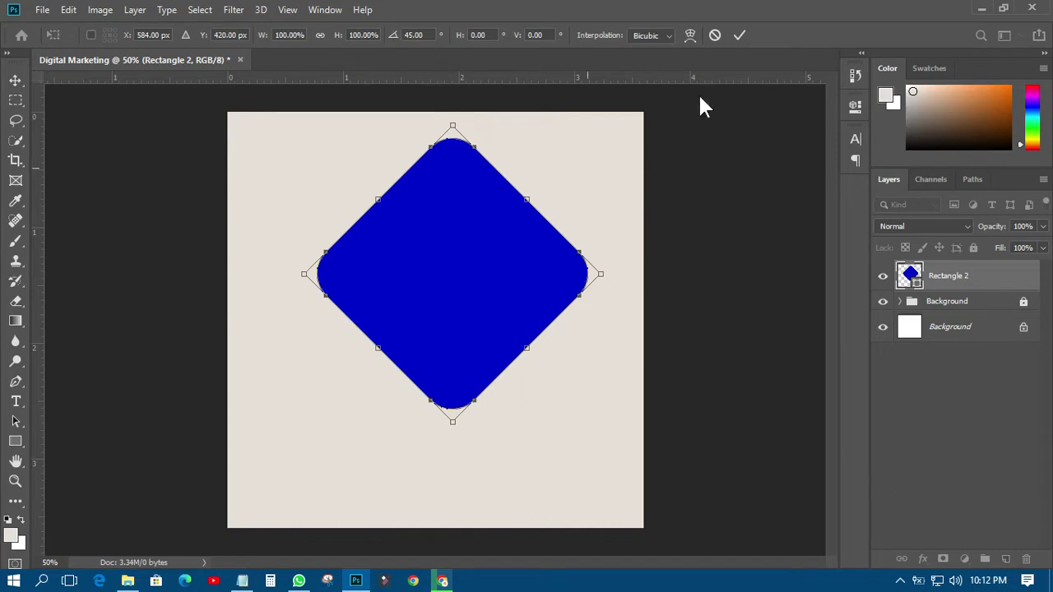
click(737, 35)
drag(519, 265, 519, 298)
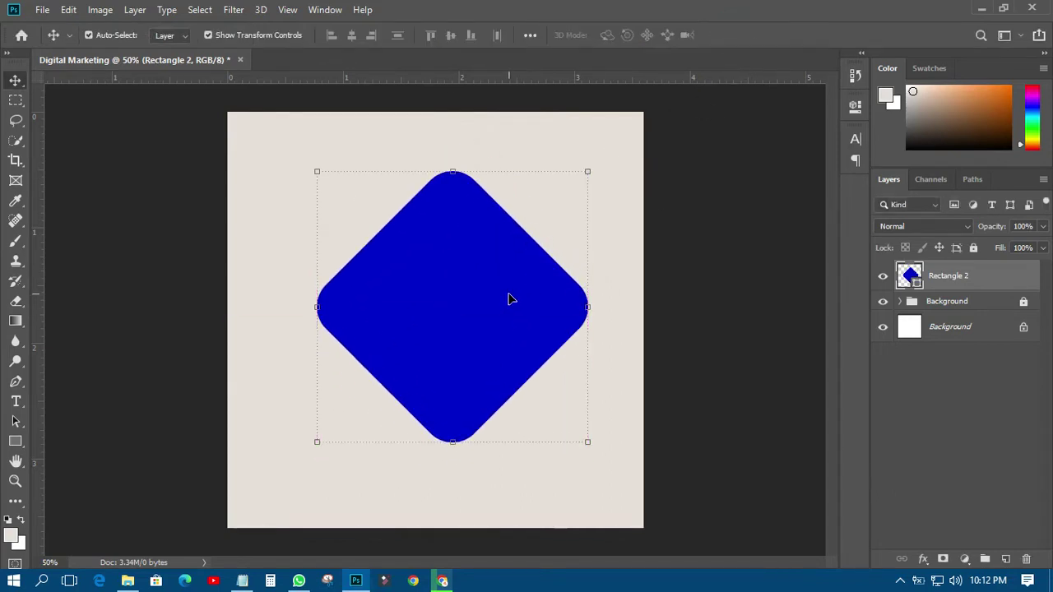
Place image 3 as a linked file and enlarge it until it covers the whole blue diamond
click(39, 10)
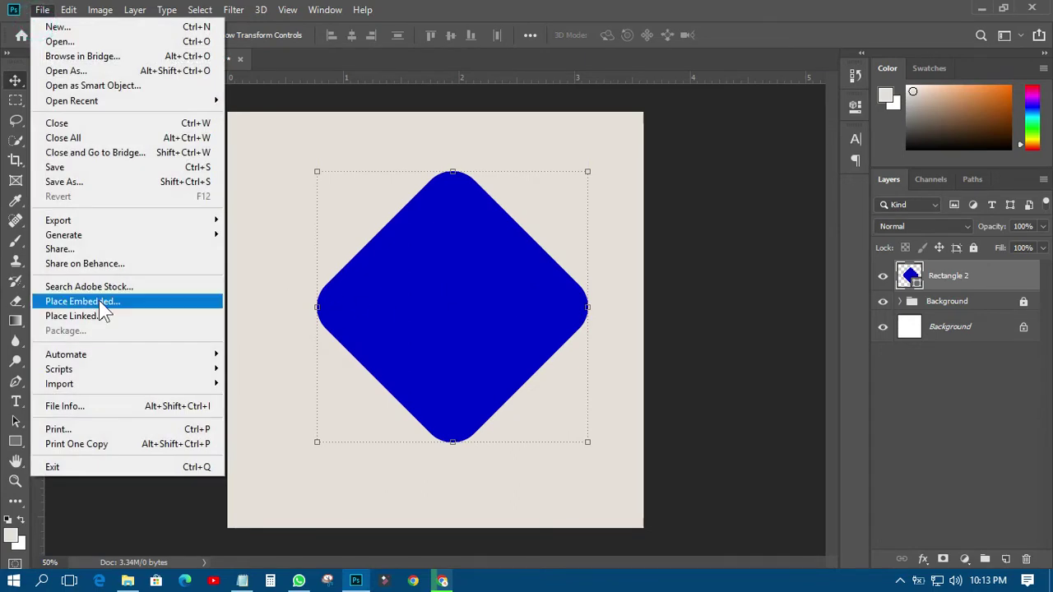
click(93, 316)
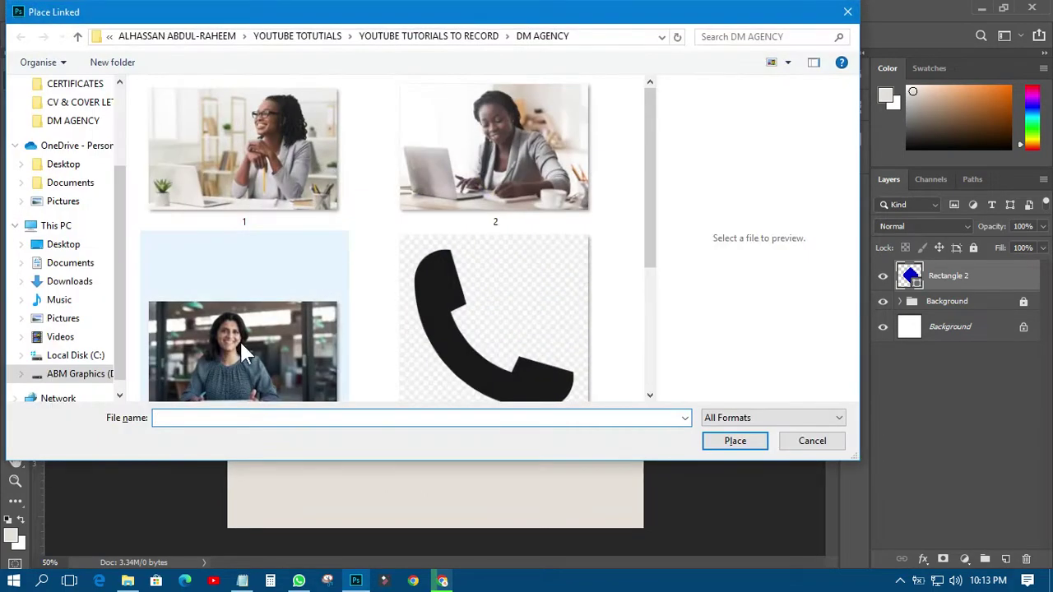
click(239, 340)
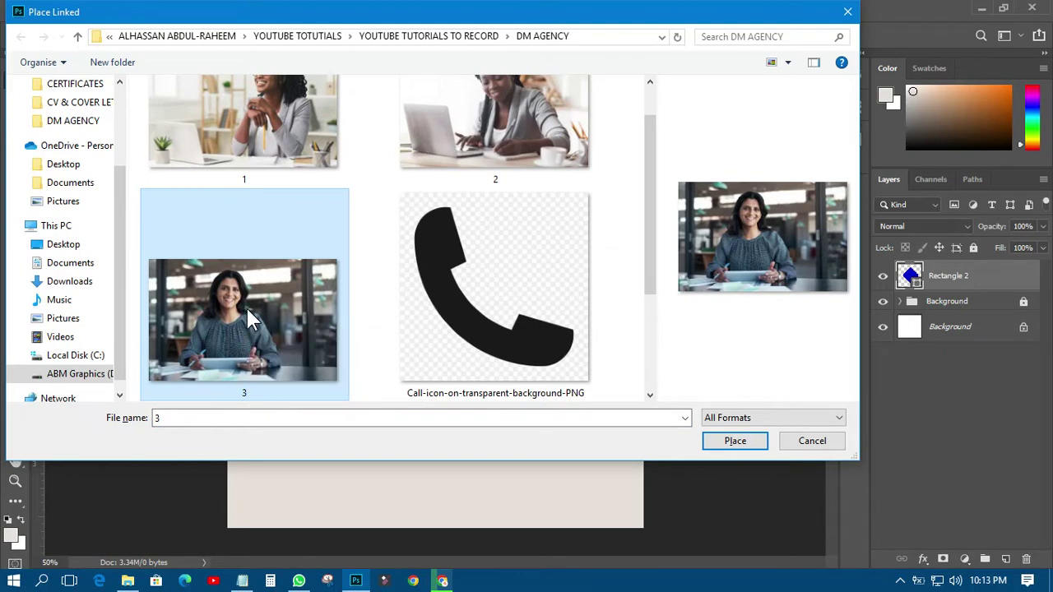
double_click(245, 305)
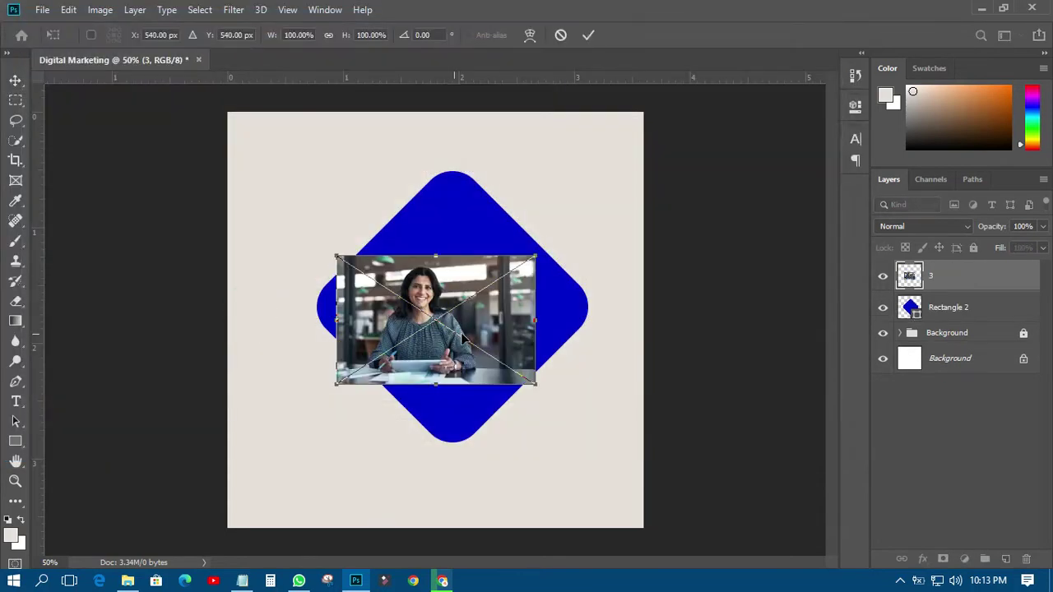
drag(536, 256, 670, 169)
drag(433, 251, 473, 212)
click(588, 35)
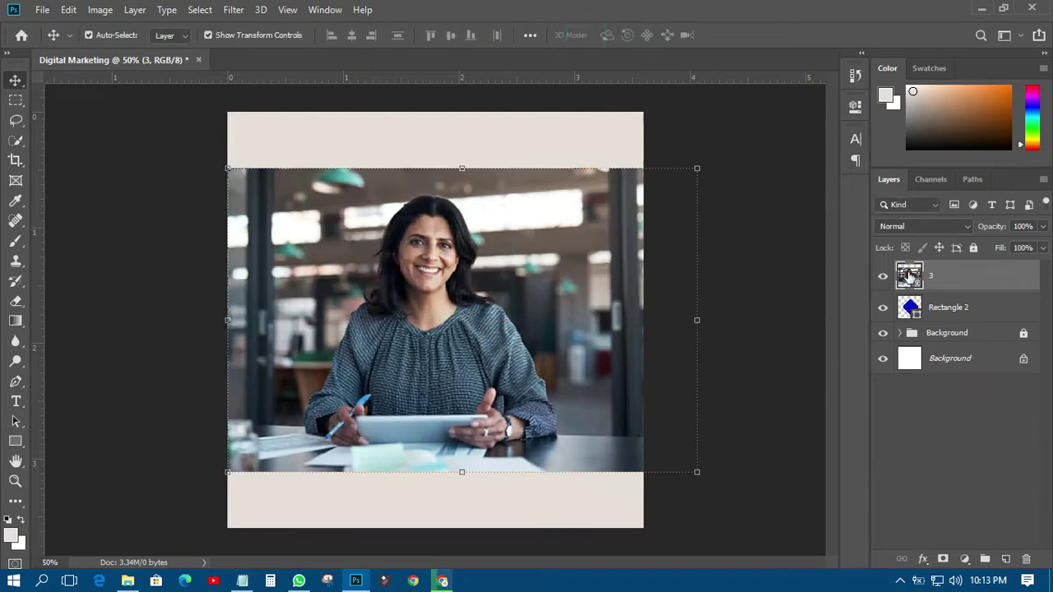
Clip the photo to the blue diamond and fit the woman inside it at about 212% scale
right_click(961, 281)
click(798, 357)
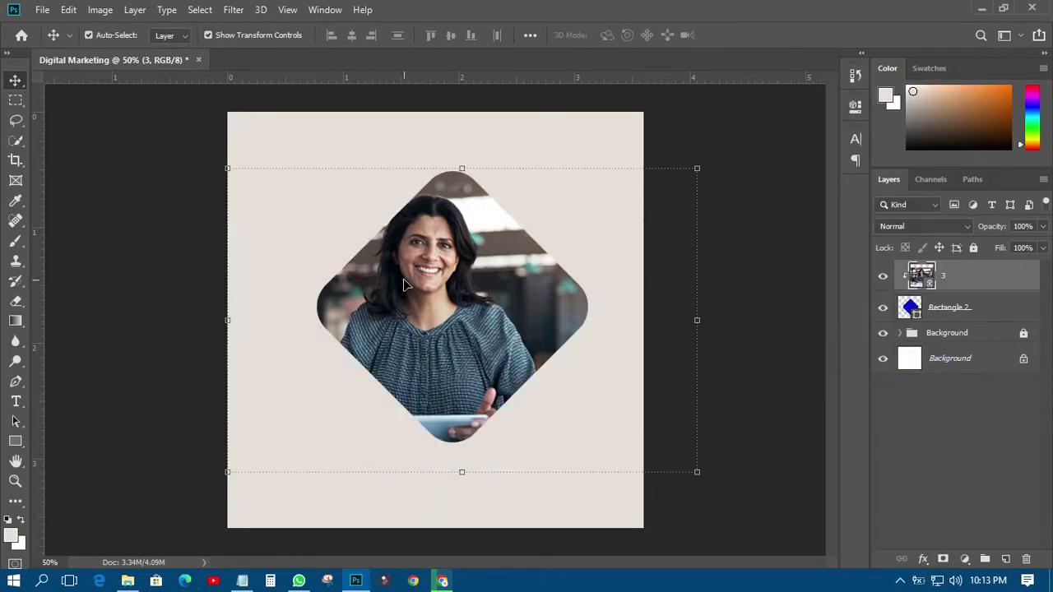
drag(404, 286, 449, 291)
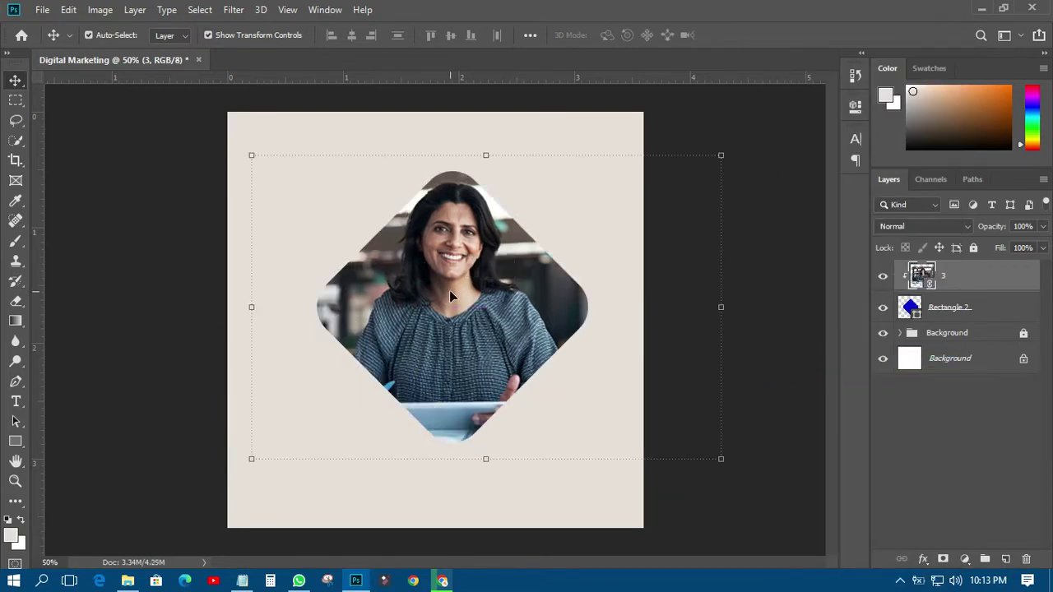
drag(716, 154, 697, 171)
drag(436, 274, 430, 272)
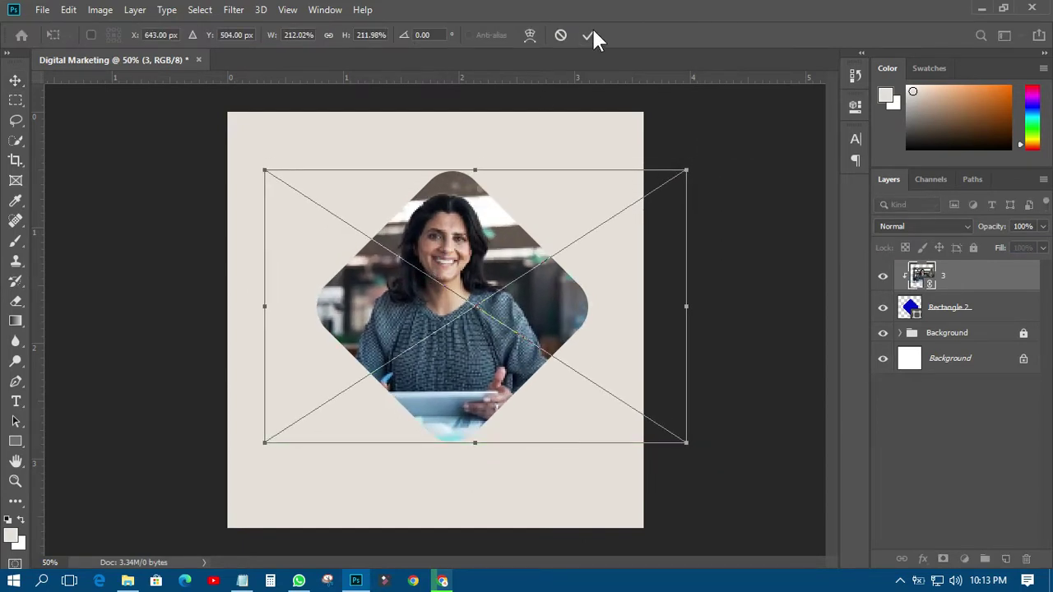
click(587, 35)
Duplicate the blue diamond and enlarge the lower one to about 105% as a border around the photo
click(962, 314)
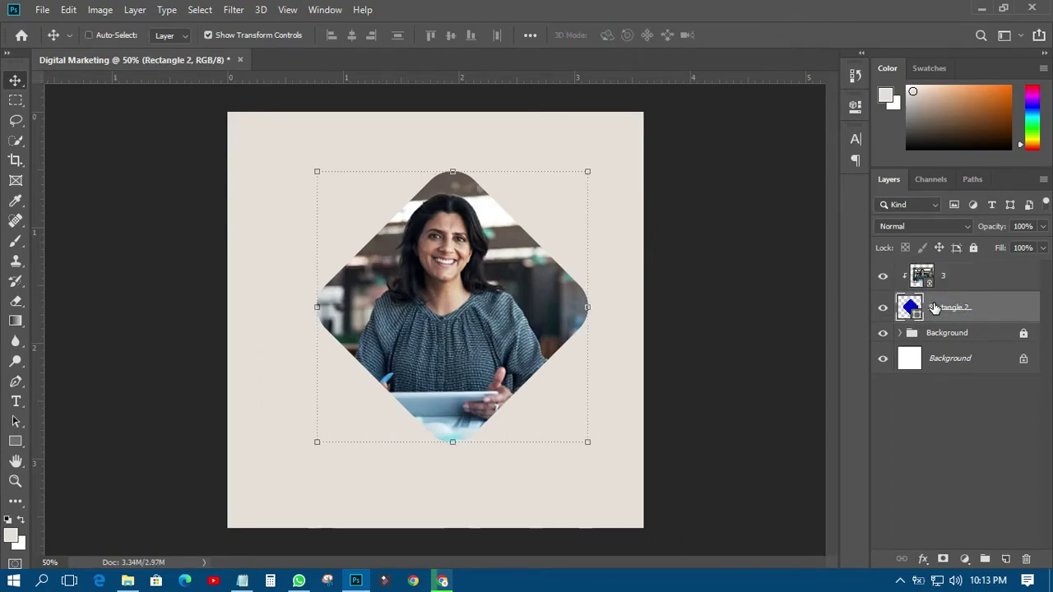
key(ctrl+j)
click(943, 339)
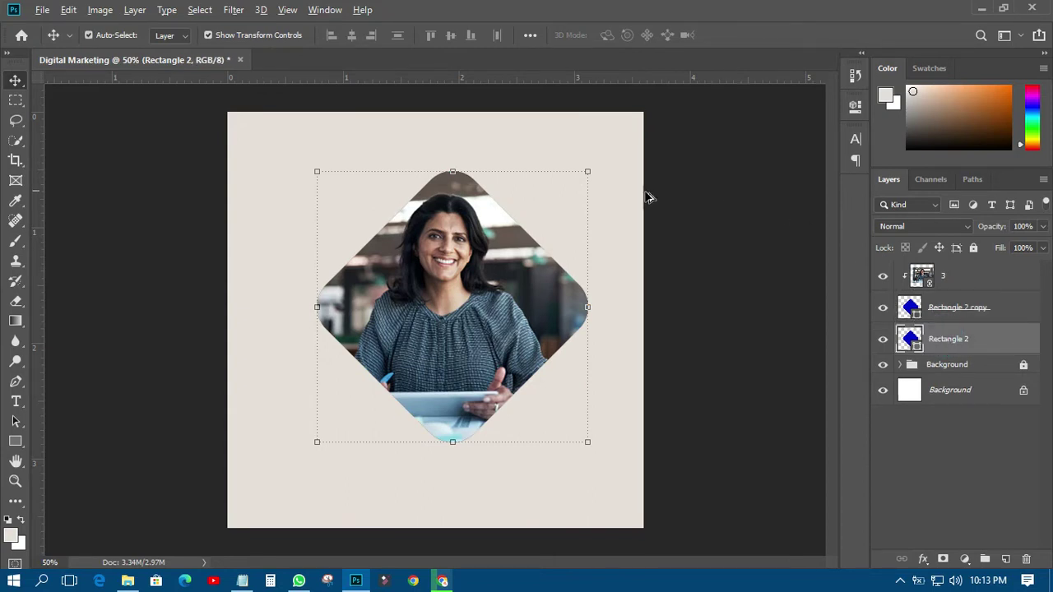
drag(587, 171, 597, 164)
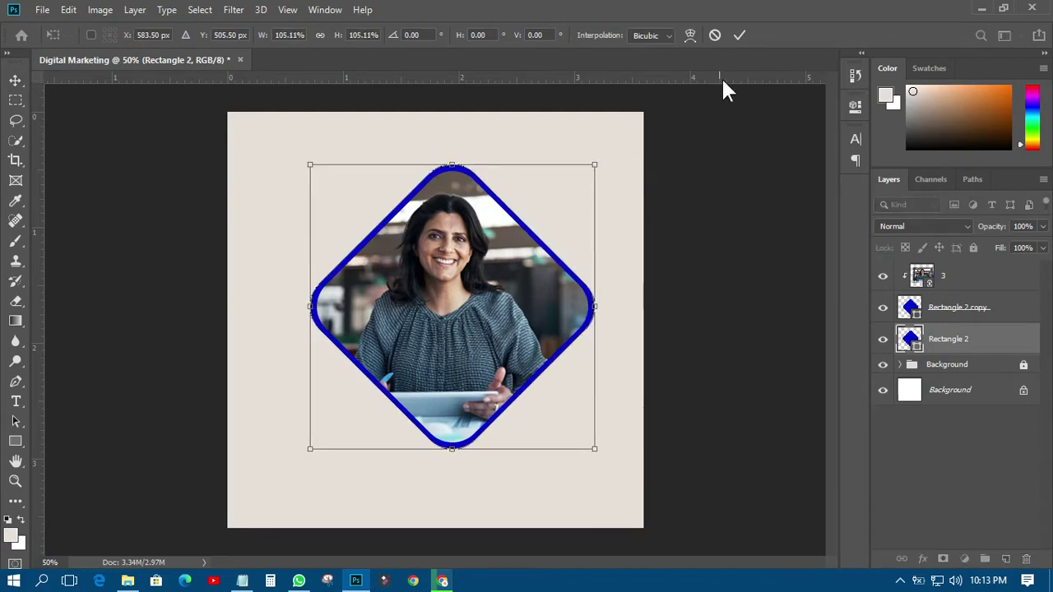
click(739, 34)
Group the photo and both diamond layers and name the group Image
shift+click(957, 280)
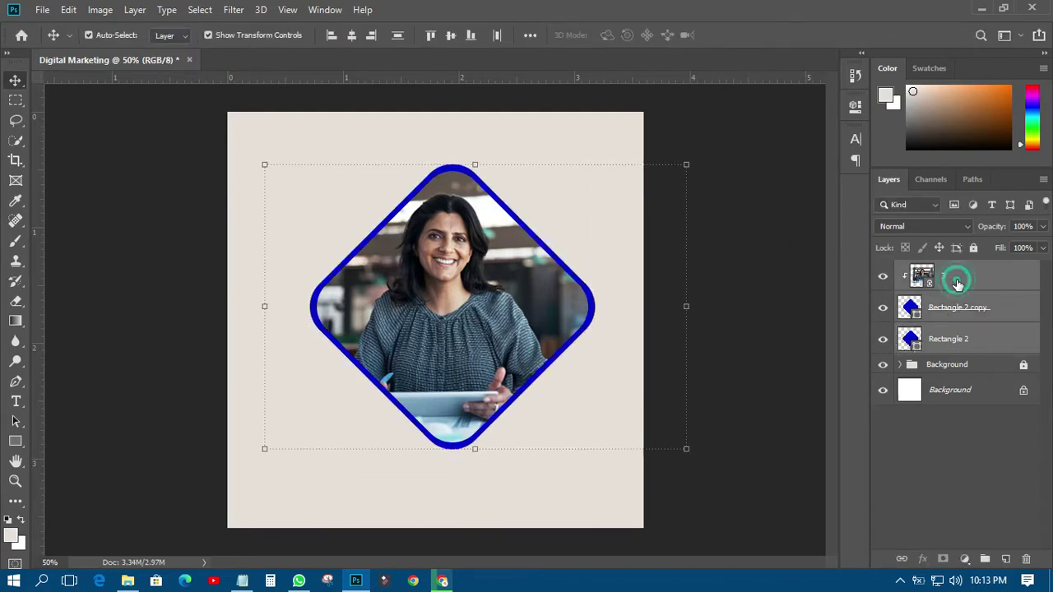
click(983, 559)
double_click(938, 269)
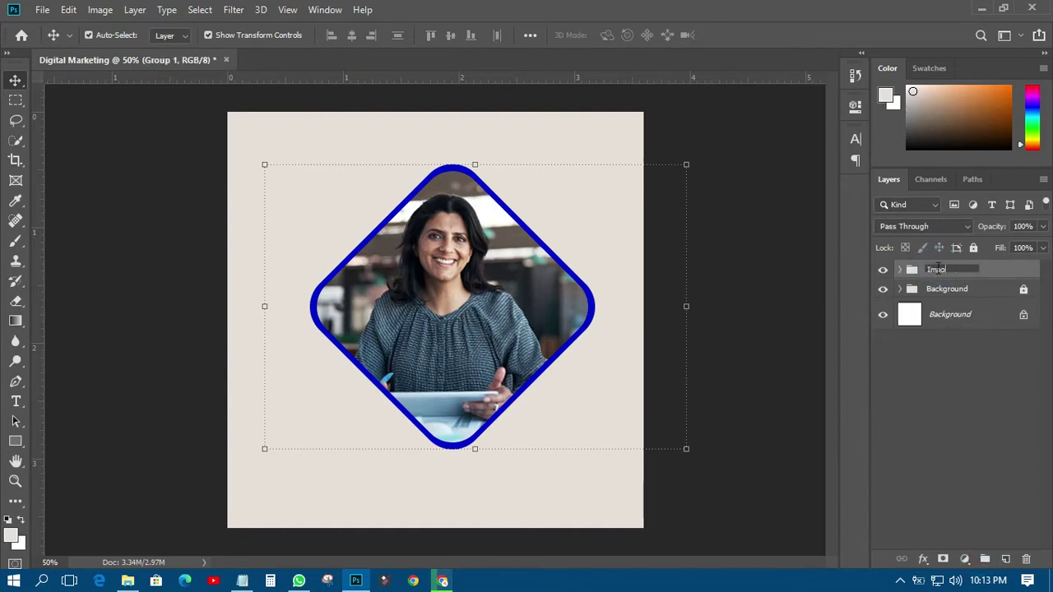
key(Return)
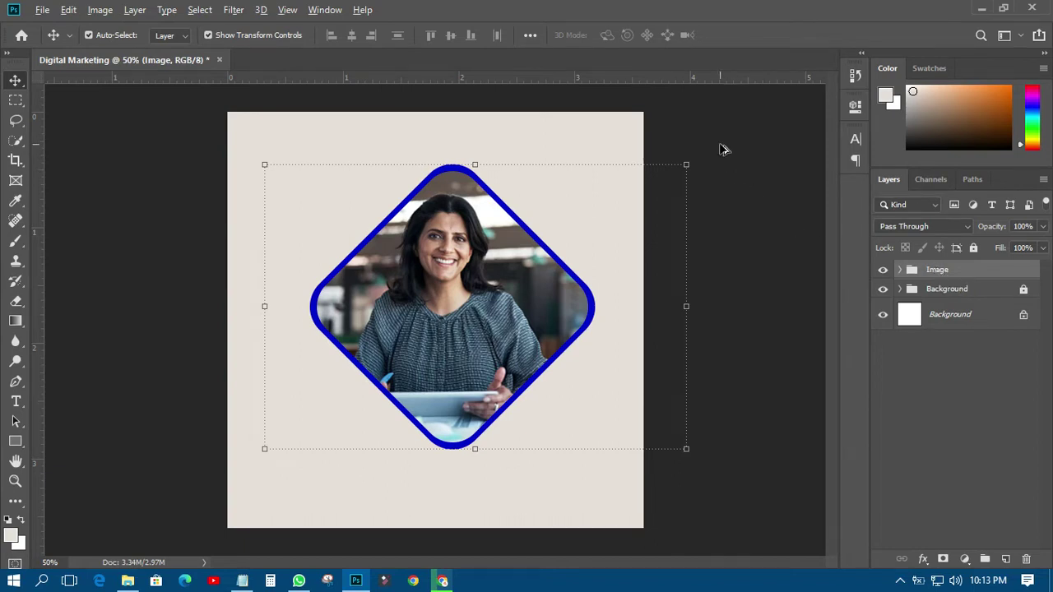
Scale the Image group down, move it close to the canvas's right edge and deselect it
drag(689, 163, 647, 197)
click(739, 35)
drag(488, 307, 533, 316)
ctrl+click(742, 172)
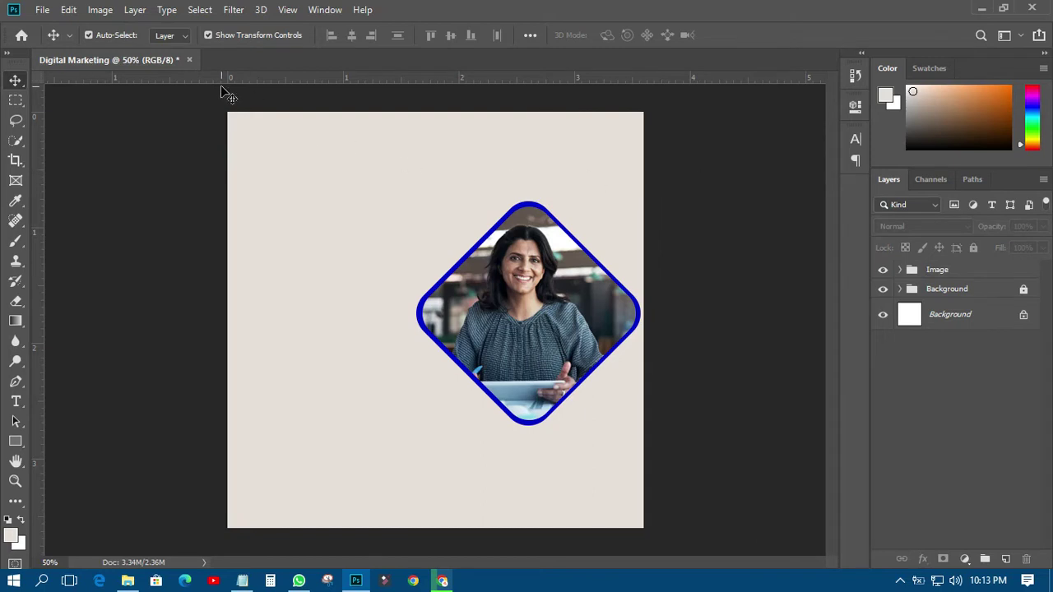
Draw a rectangle about 35 × 80 px in the canvas's upper-left corner with no fill and a 5 px dark red stroke
scroll(223, 92, up, 2)
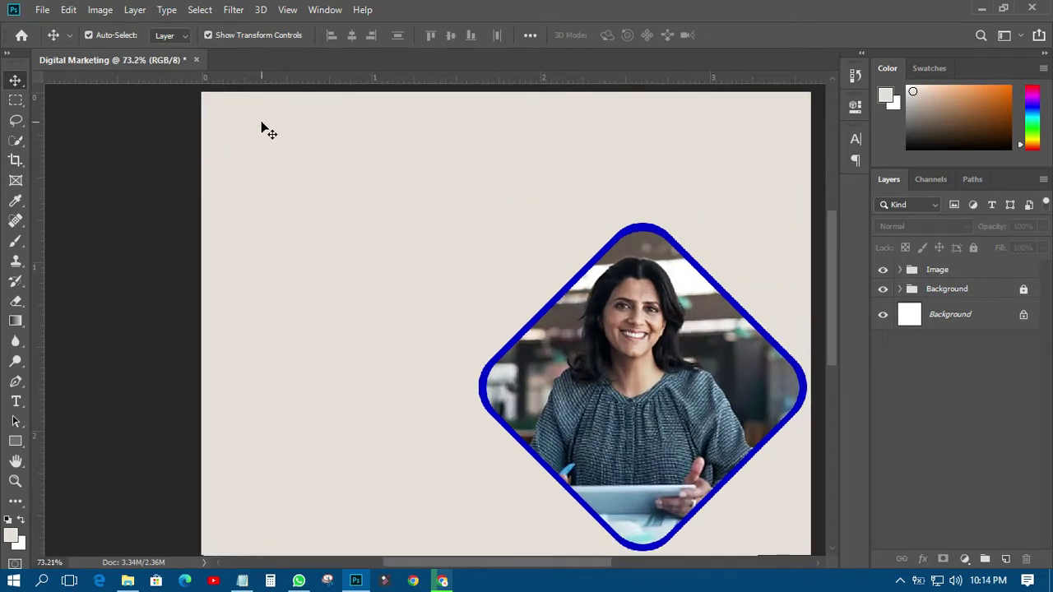
click(16, 442)
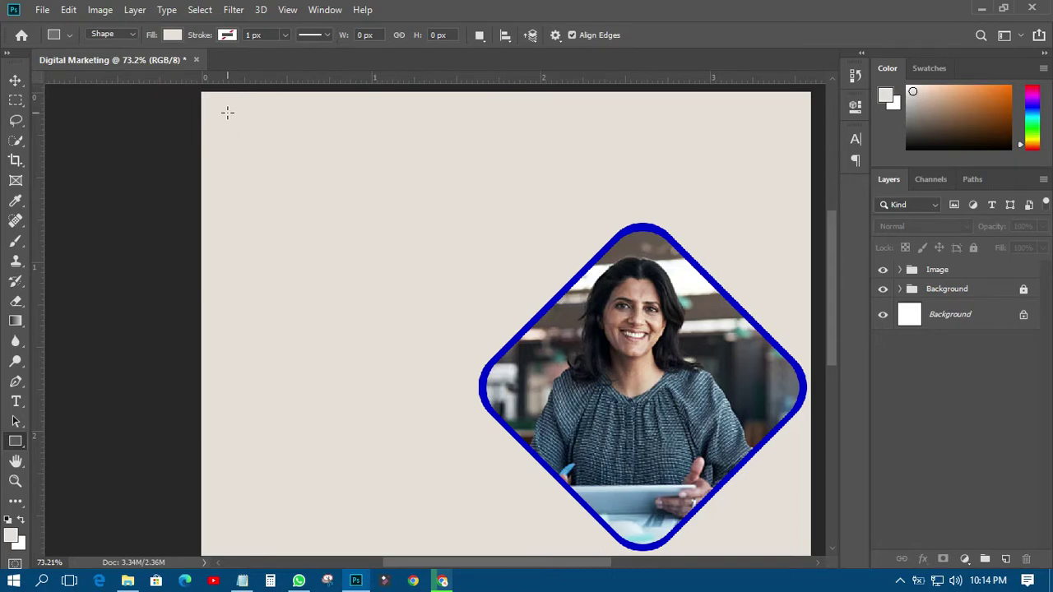
drag(229, 103, 250, 149)
click(635, 199)
click(646, 227)
click(662, 198)
click(641, 278)
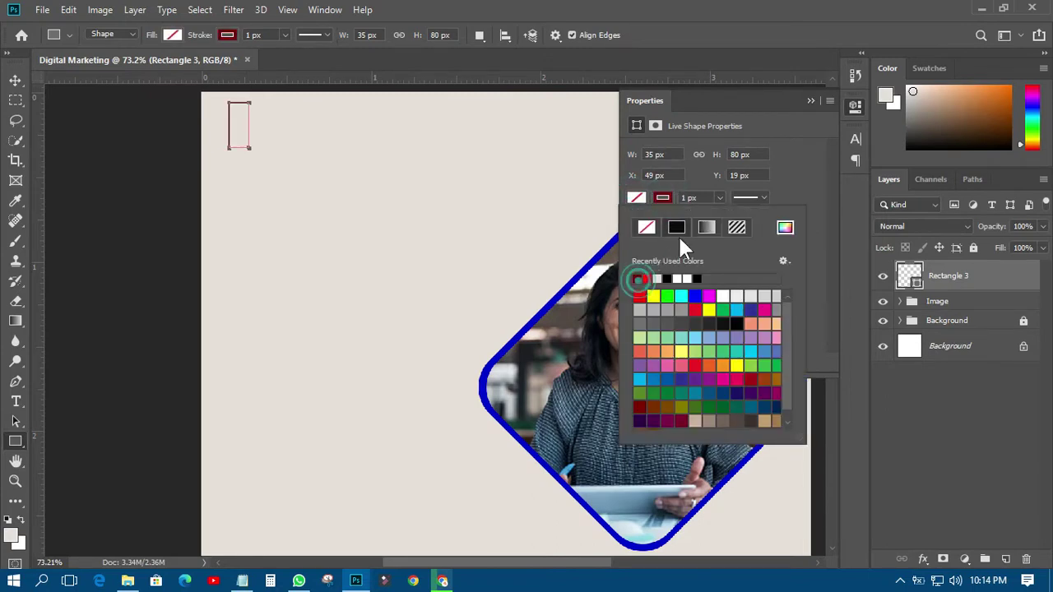
click(689, 197)
text(5)
key(Return)
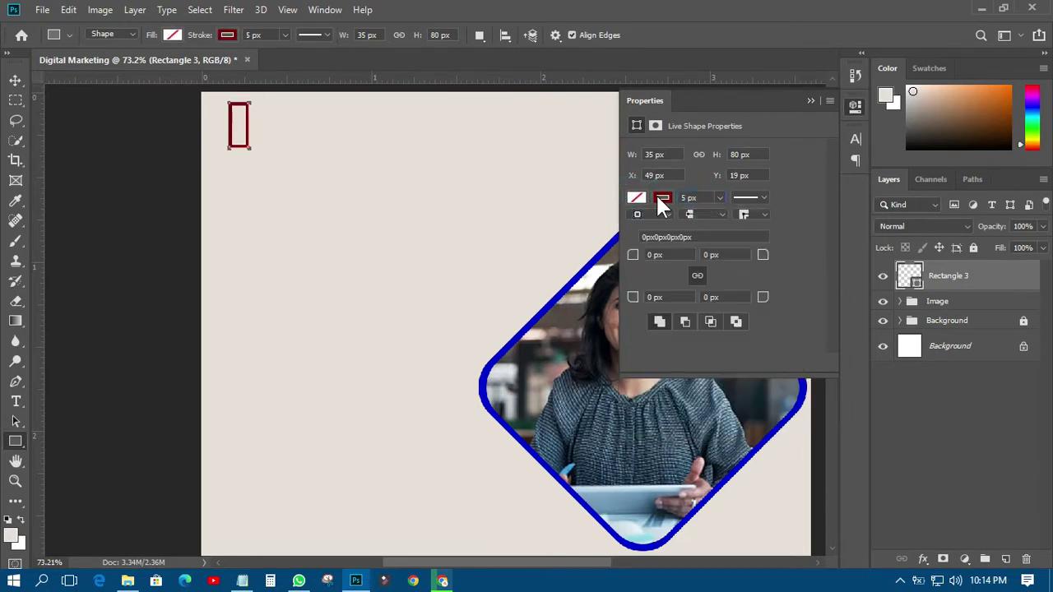
Duplicate the red outlined rectangle and rotate the copy 90° clockwise to form a cross
click(15, 79)
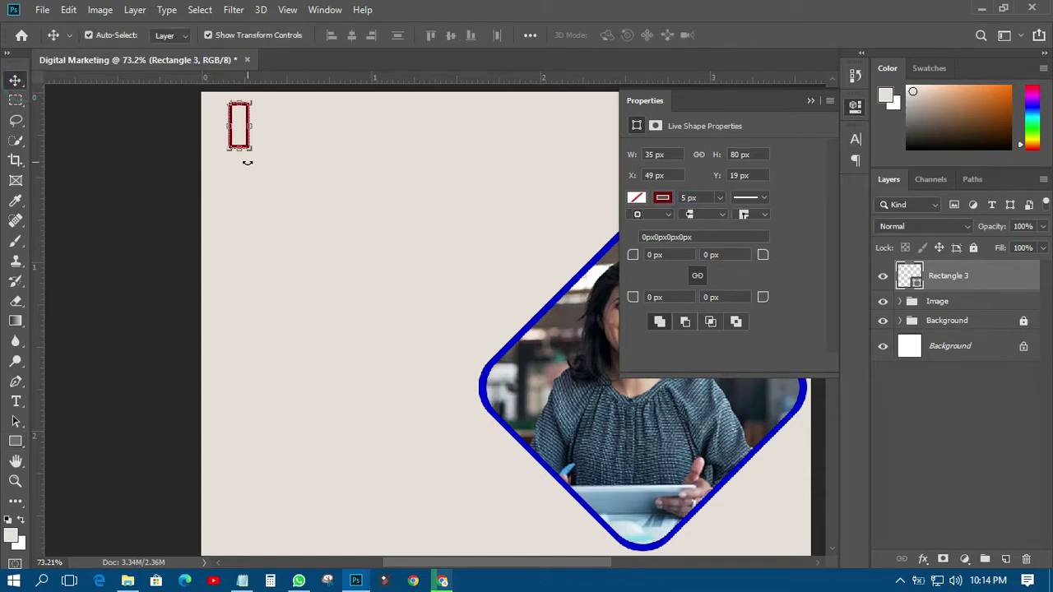
drag(247, 162, 246, 162)
key(ctrl+t)
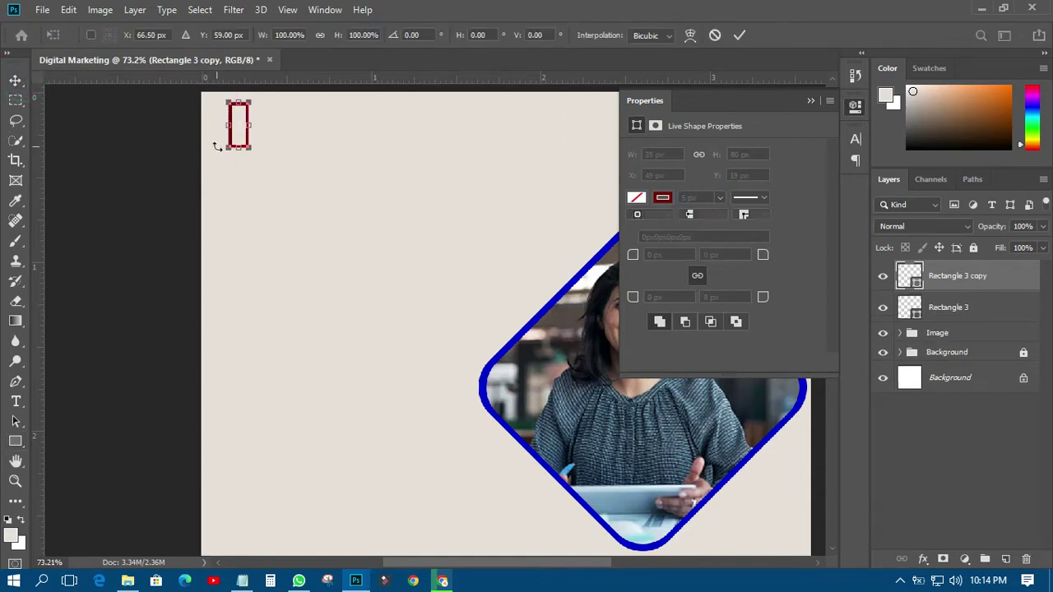
right_click(234, 131)
click(292, 287)
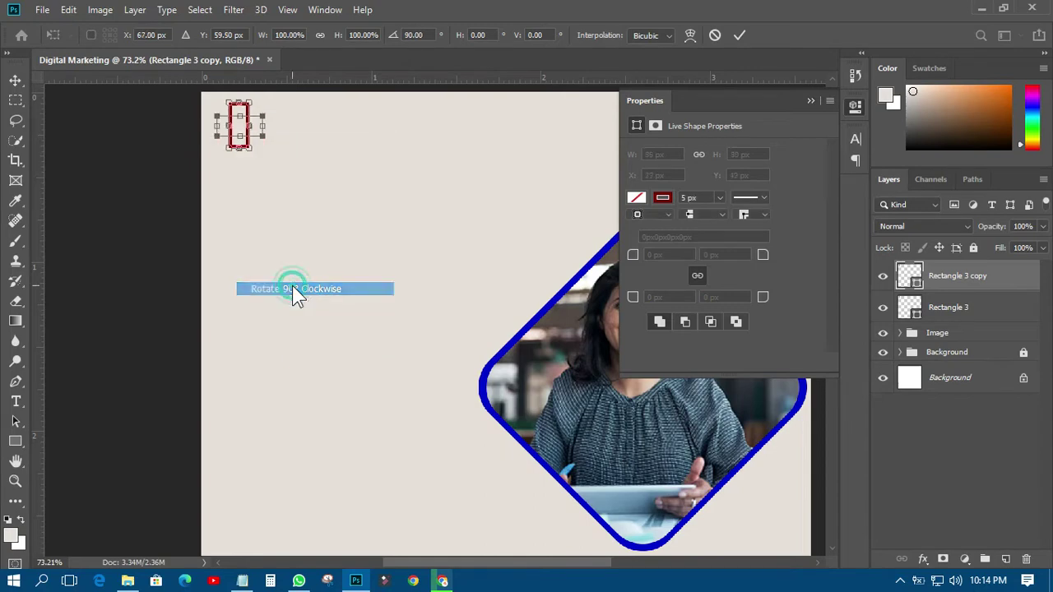
click(740, 36)
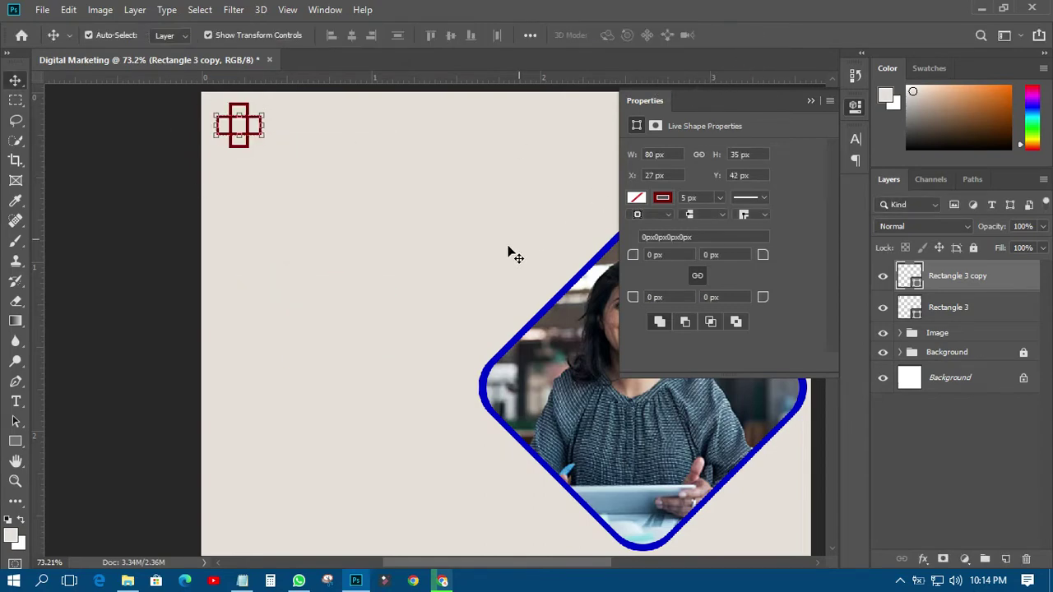
Rotate both red rectangles together by 45 degrees and deselect them
shift+click(953, 306)
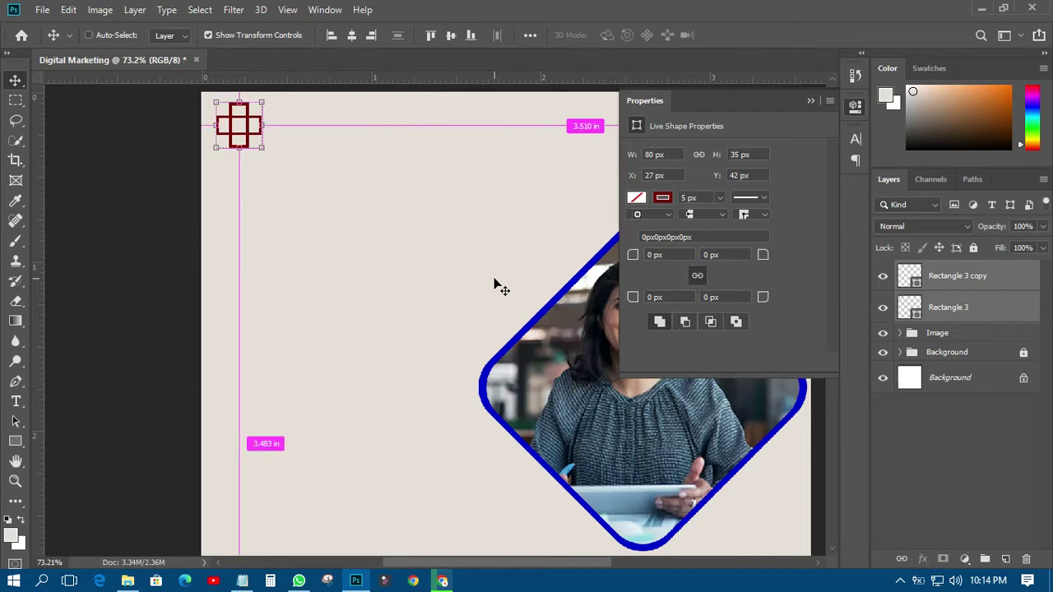
key(ctrl+t)
click(420, 35)
text(45)
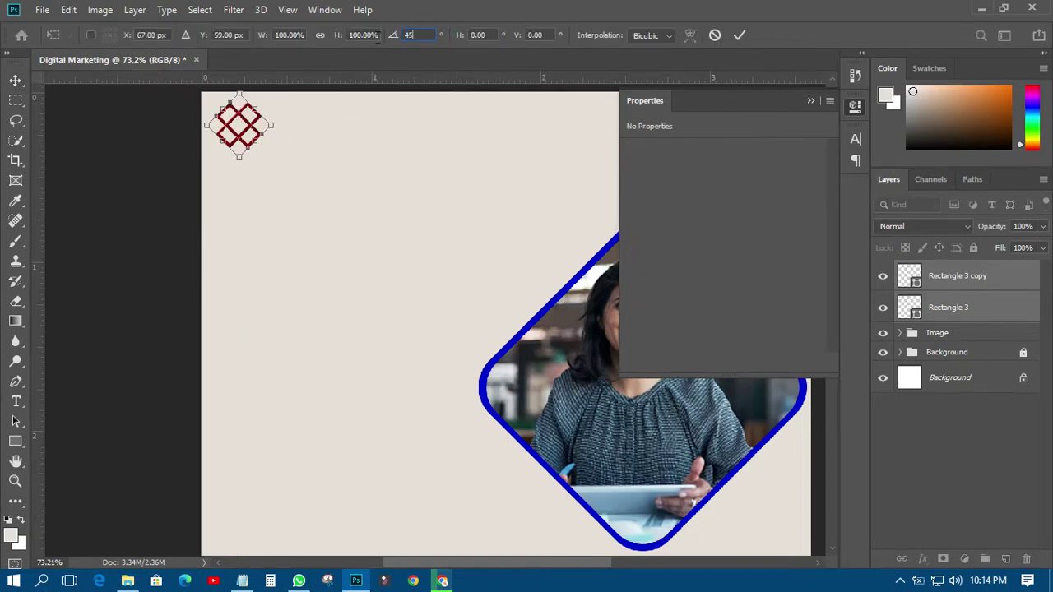
click(740, 35)
click(159, 194)
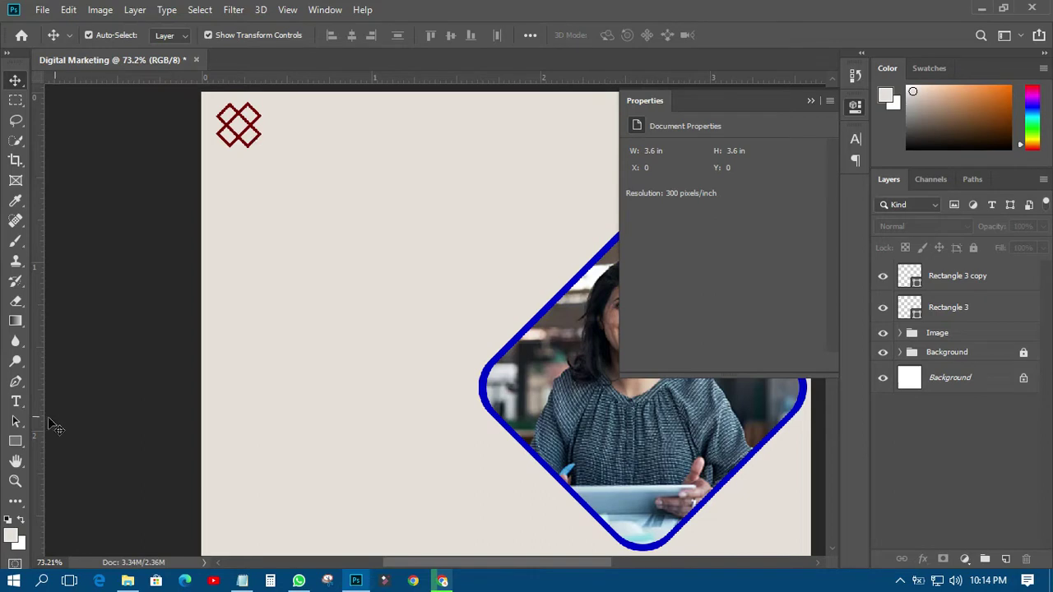
Add the two-line text "Digital Marketing" in 6 pt Poppins SemiBold and move it close beside the red logo mark
click(16, 402)
click(289, 122)
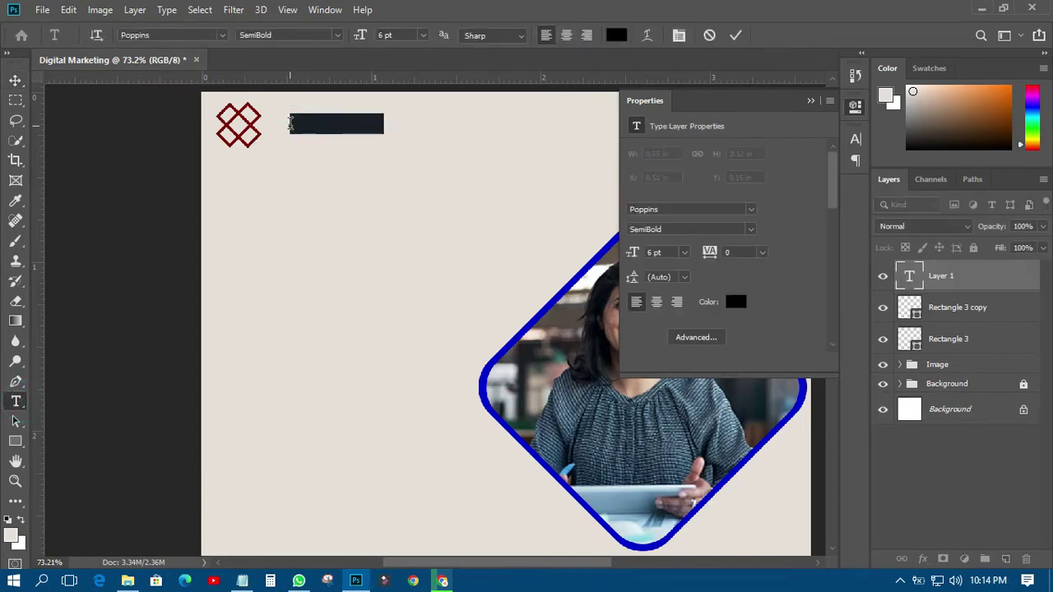
text(Digital)
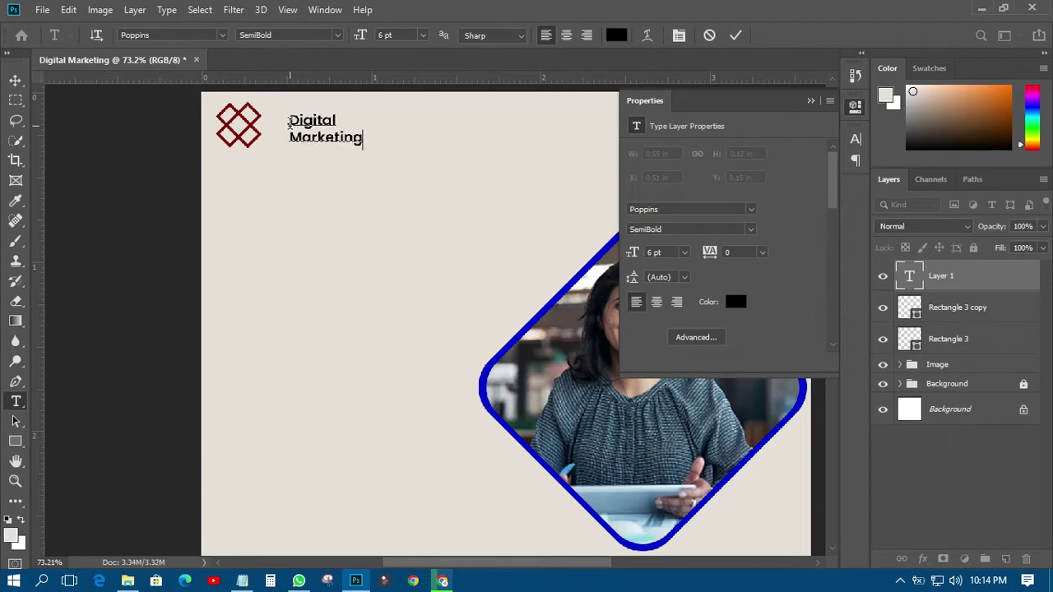
click(15, 80)
drag(314, 129, 288, 122)
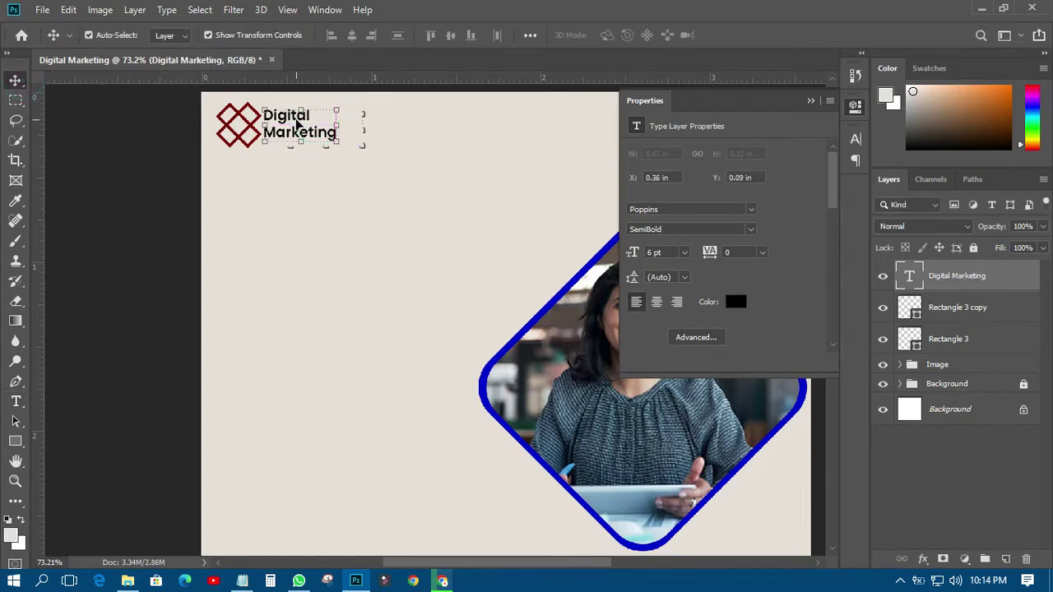
Group the Digital Marketing text with both red rectangles and name the group logo
scroll(255, 249, down, 3)
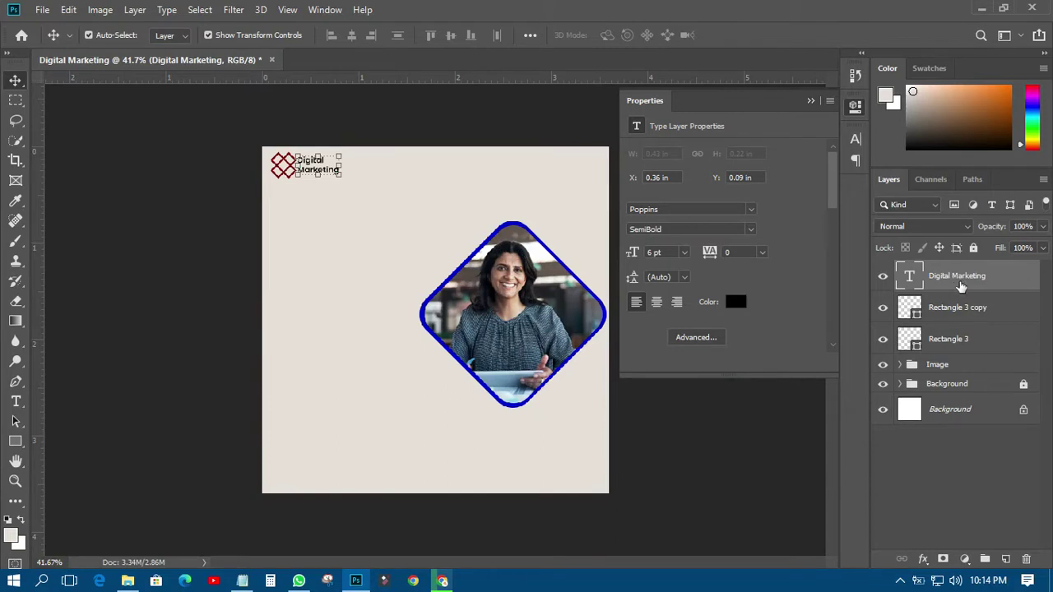
shift+click(954, 344)
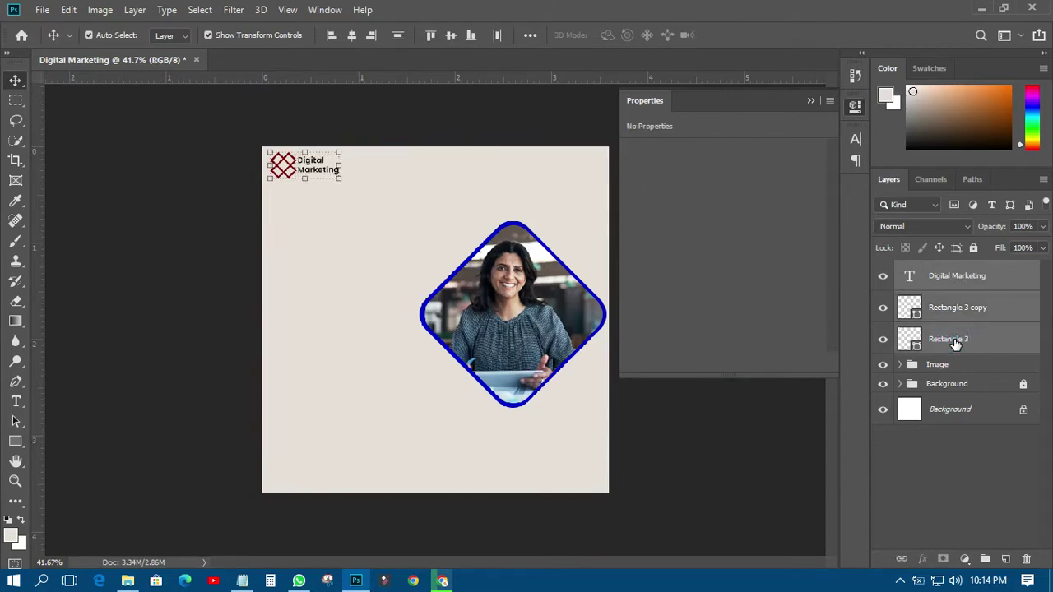
key(ctrl+g)
double_click(940, 270)
text(logo)
key(Return)
Move the logo group slightly inward from the canvas corner and place a vertical guide along its left edge
drag(327, 176, 344, 177)
drag(36, 308, 288, 310)
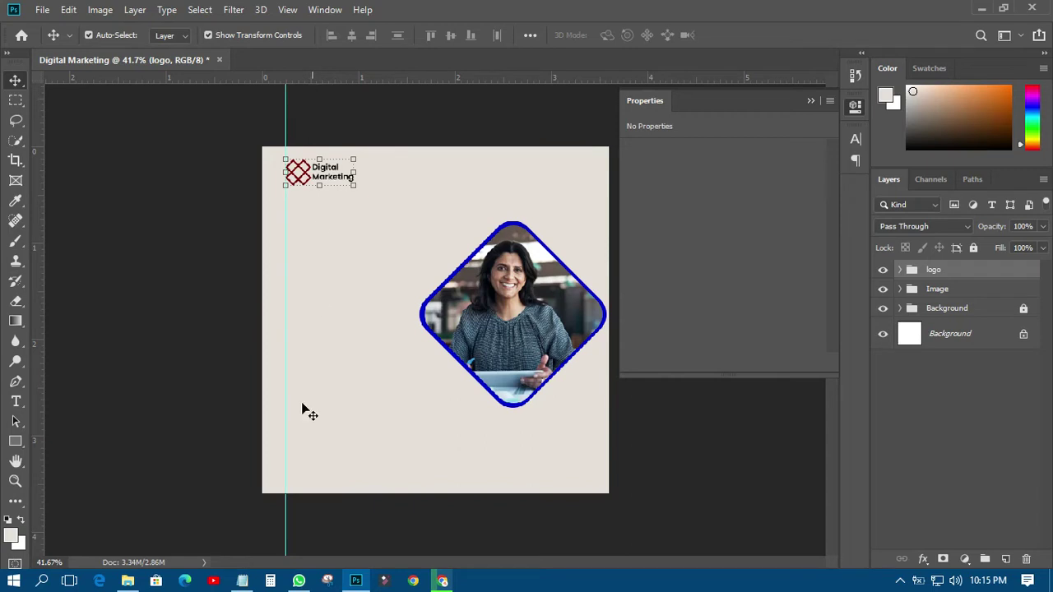
click(853, 105)
click(712, 208)
Draw a rectangle about 797 × 446 px across the canvas's left edge, overlapping the diamond photo, and fill it with #3333cc
key(ctrl+plus)
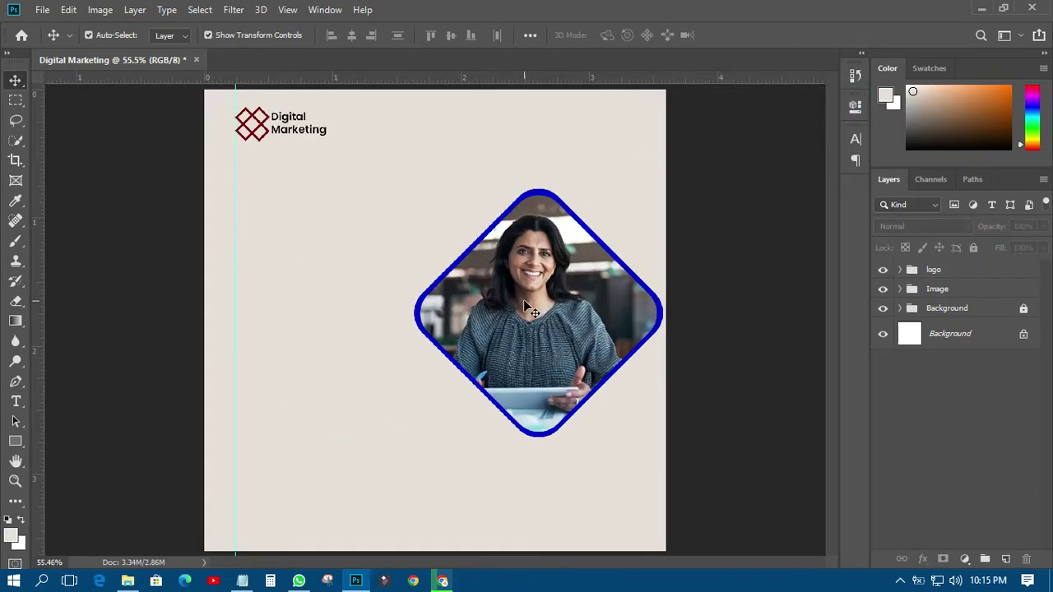
key(ctrl+minus)
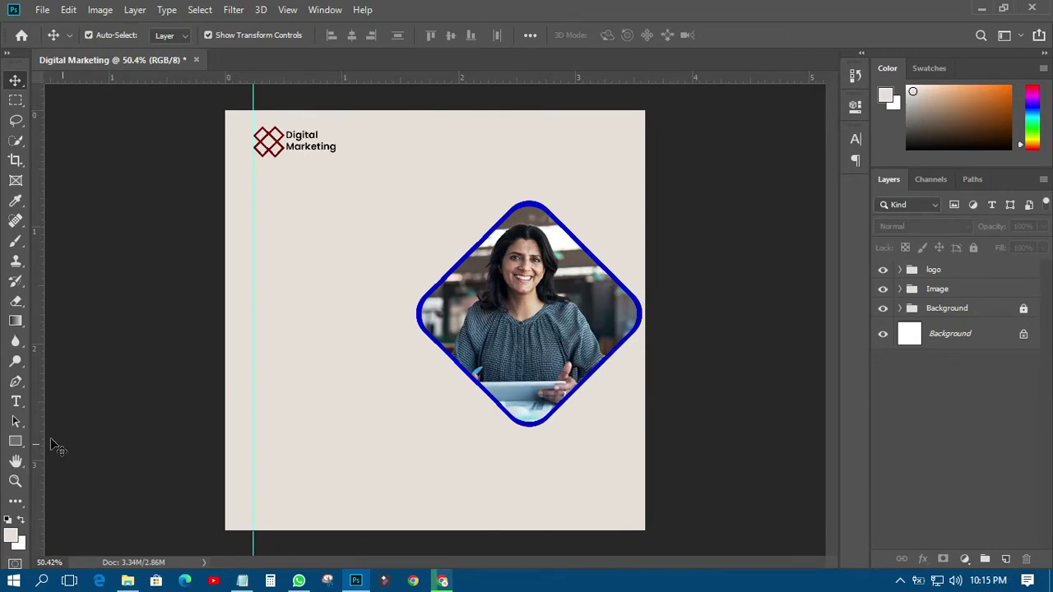
click(16, 442)
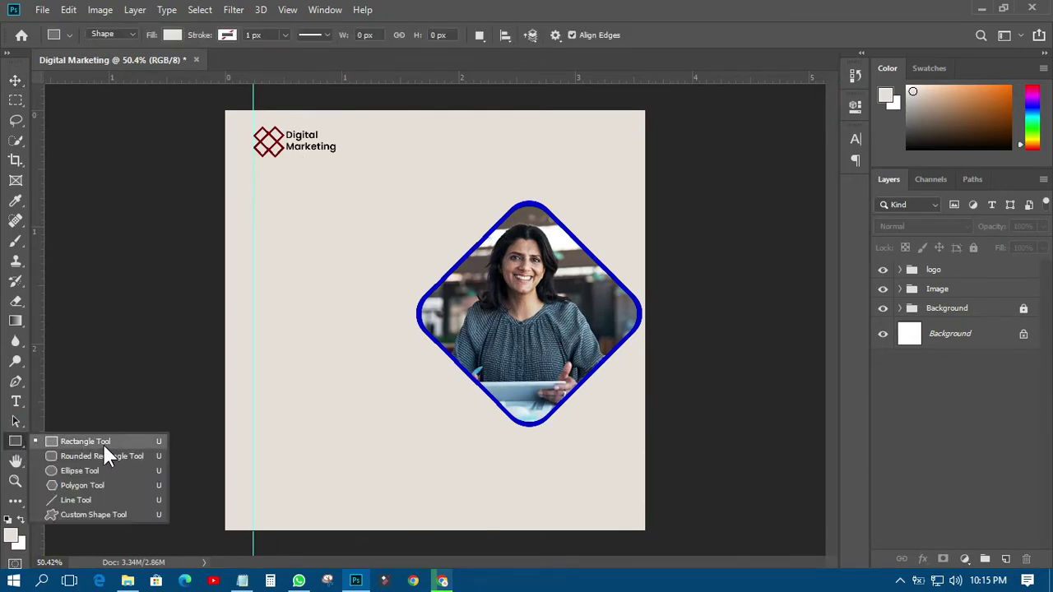
click(102, 442)
drag(169, 232, 478, 404)
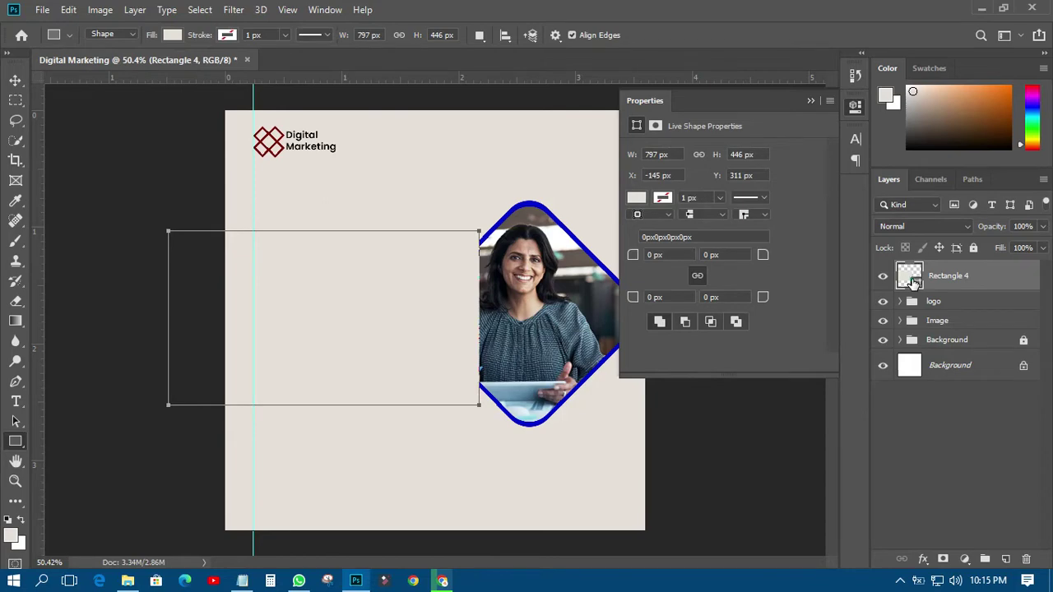
double_click(909, 276)
click(658, 308)
click(967, 143)
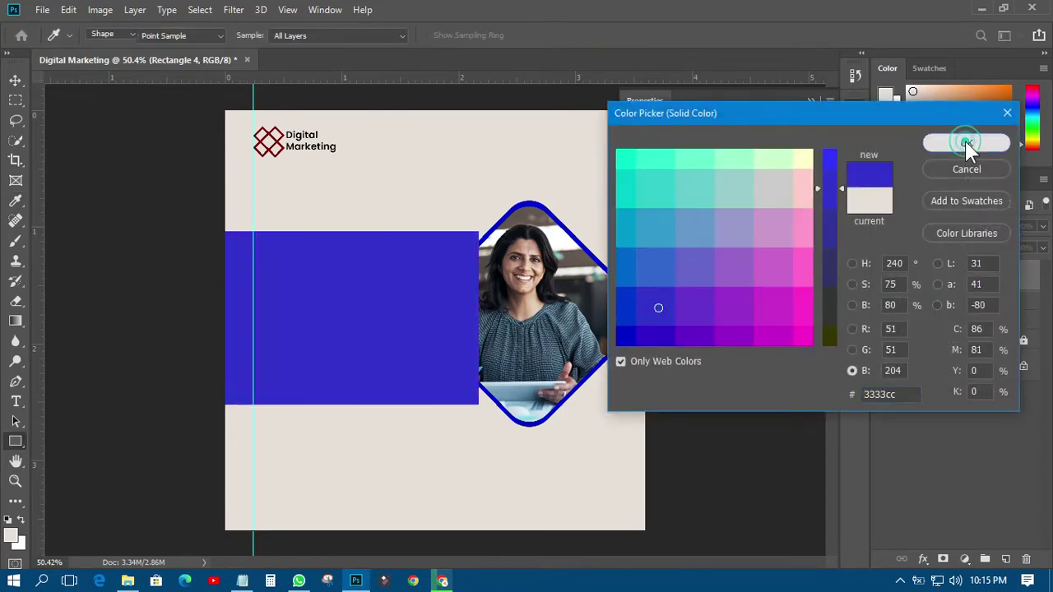
Round all corners of the large blue rectangle to 223 px and stretch its outer end beyond the canvas to about 1144 px wide
drag(631, 257, 804, 271)
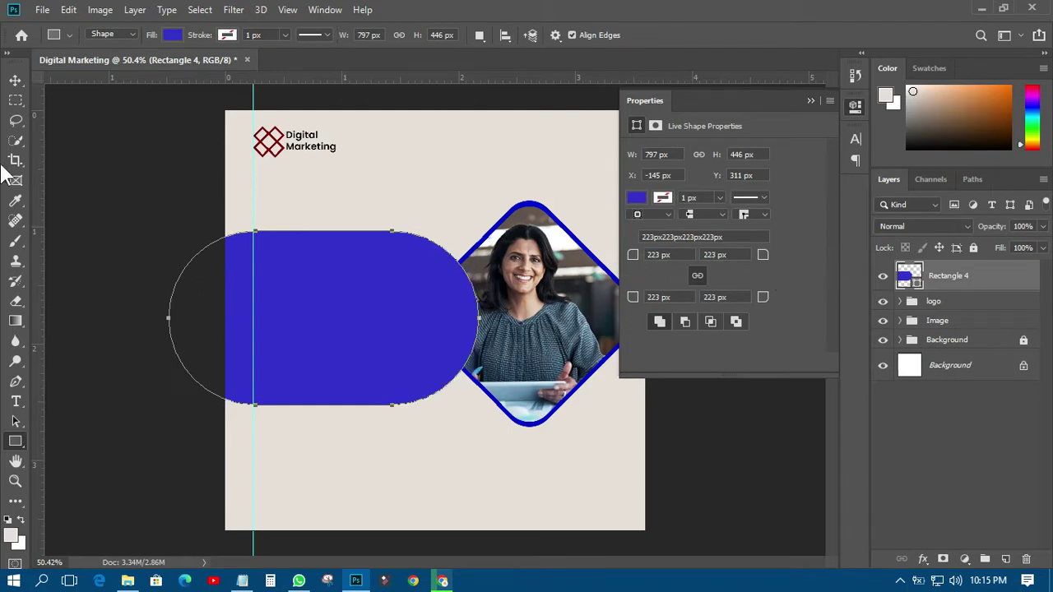
click(16, 80)
drag(171, 319, 74, 325)
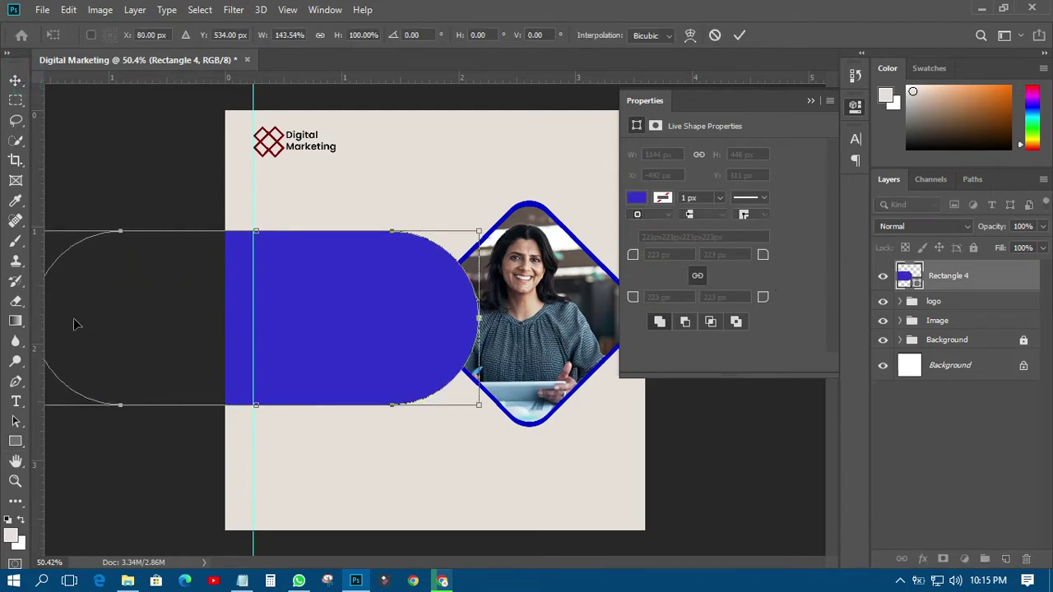
click(738, 34)
click(854, 105)
click(704, 260)
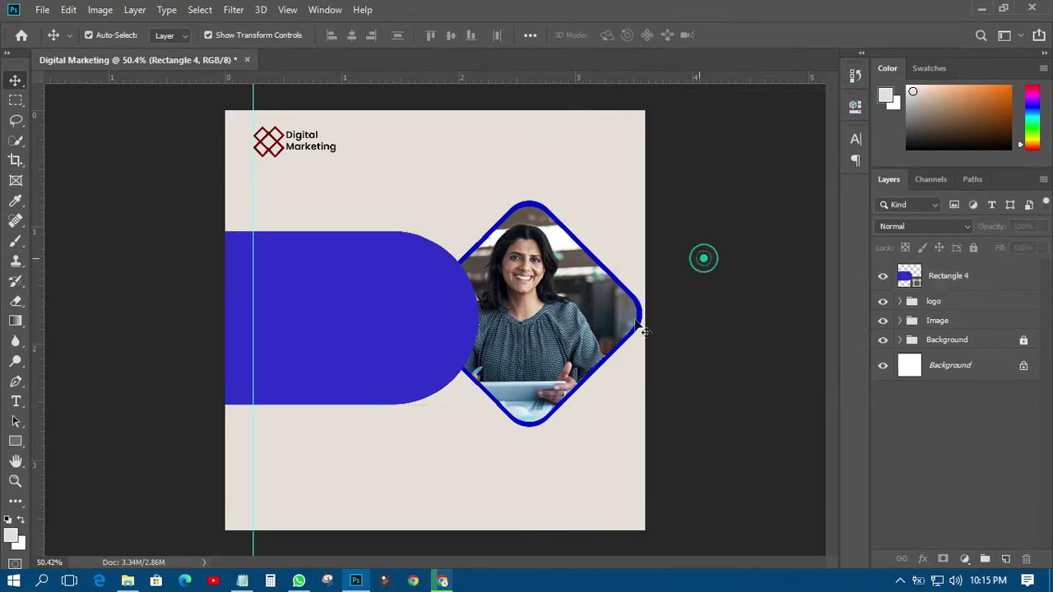
Move the large rounded blue rectangle's layer below the Image group so it sits behind the diamond photo
click(363, 322)
drag(959, 289, 957, 335)
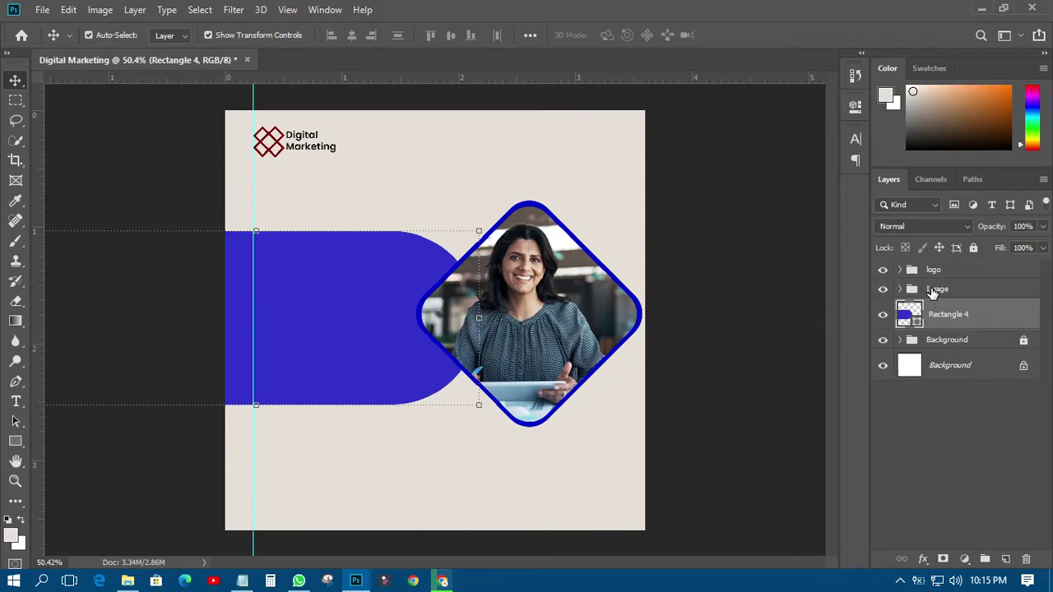
click(922, 558)
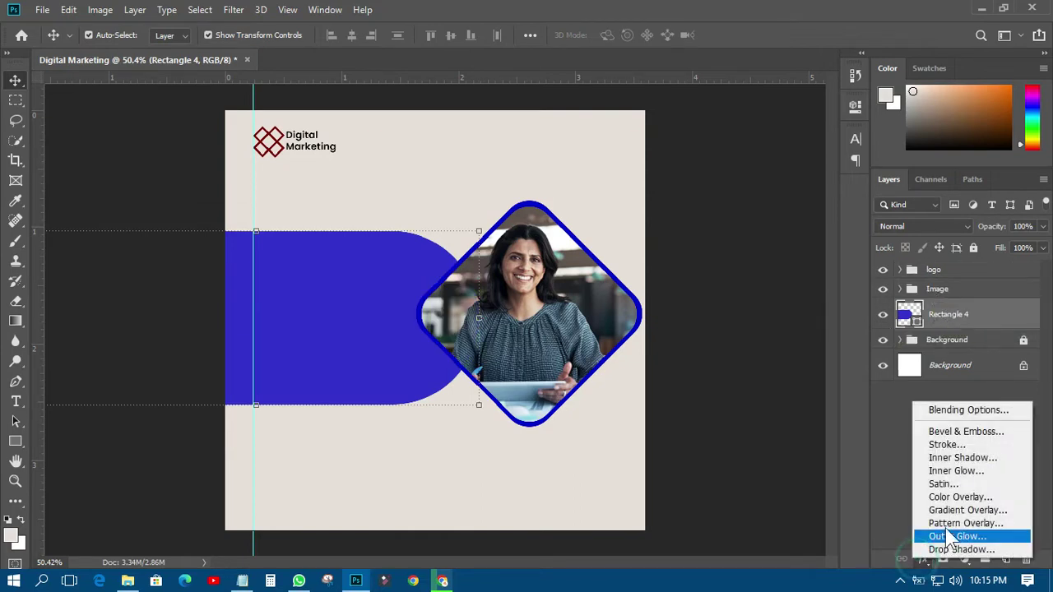
click(863, 400)
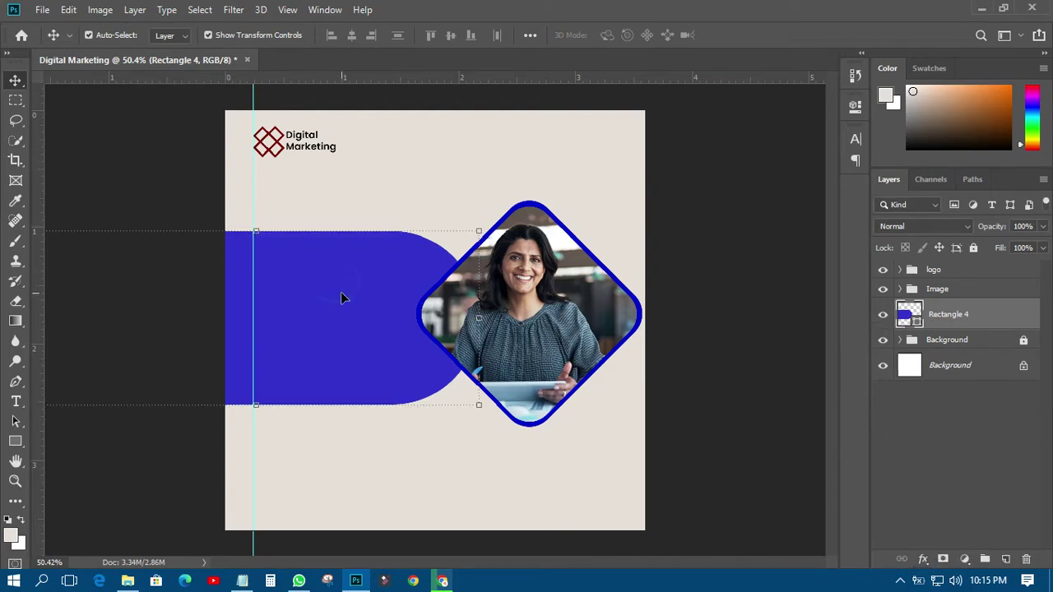
Apply a Gradient Overlay to the large rounded rectangle using the blue gradient preset sss
click(922, 559)
click(944, 509)
drag(618, 146, 736, 138)
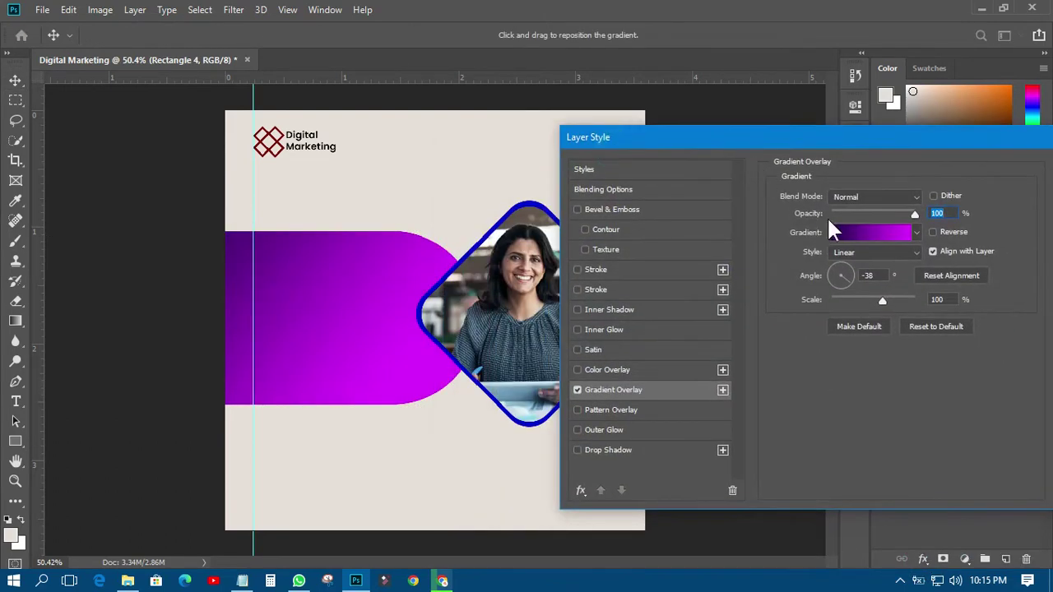
click(853, 226)
click(633, 260)
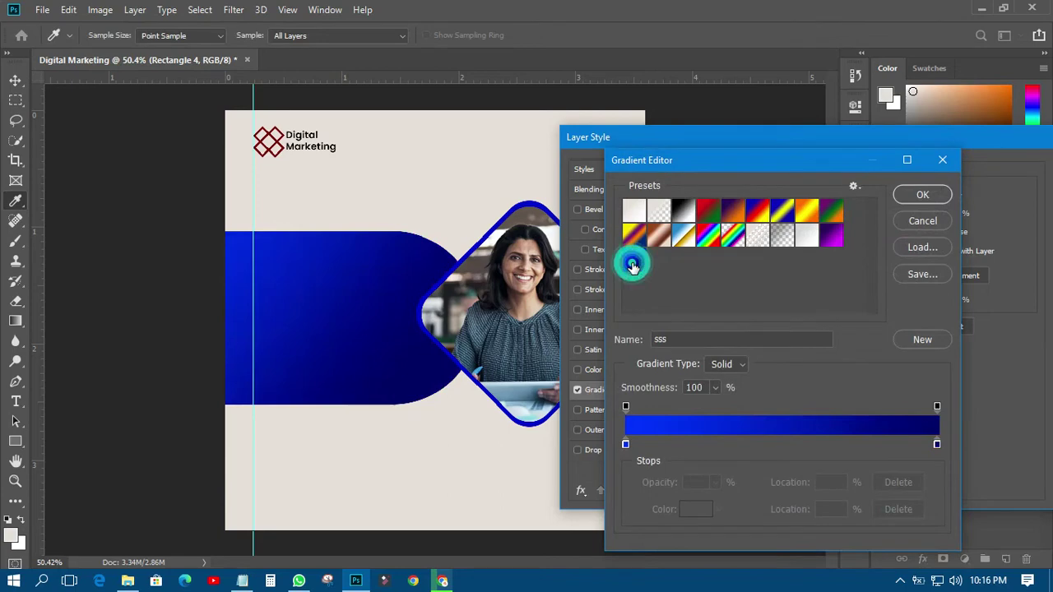
click(904, 194)
drag(931, 134, 731, 136)
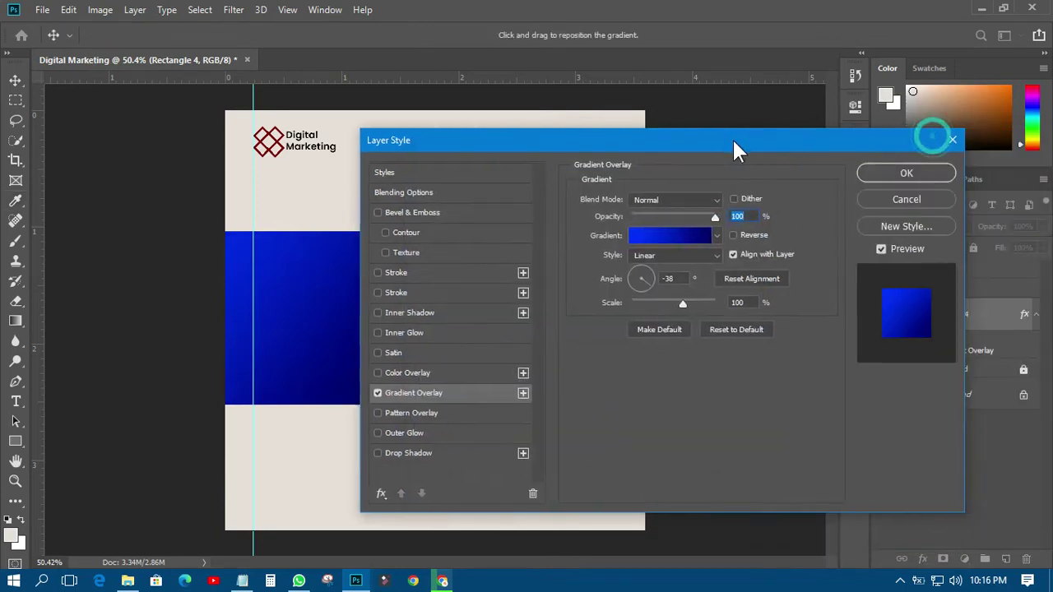
click(877, 175)
click(705, 235)
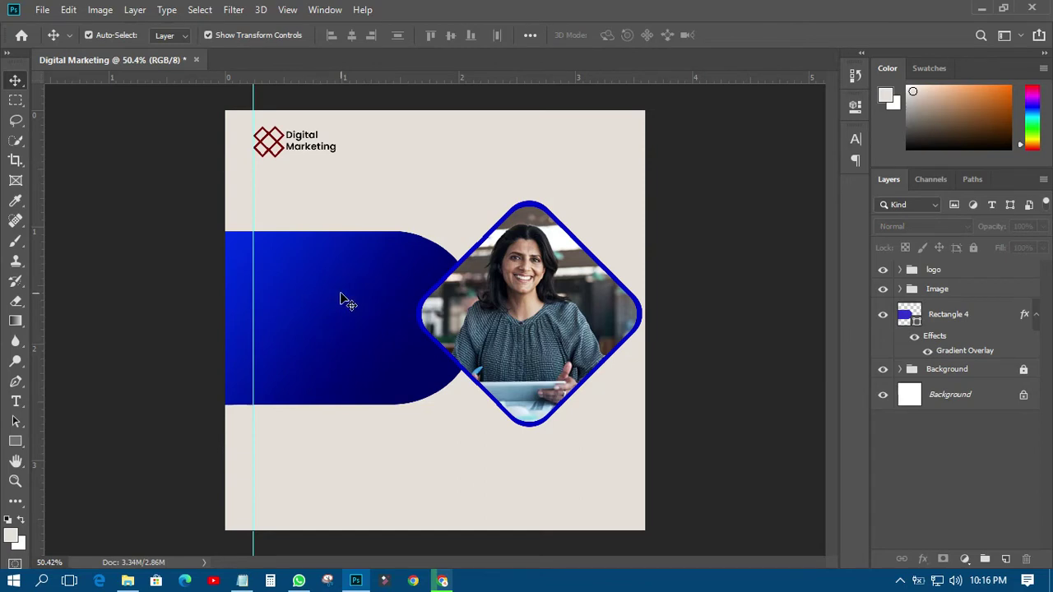
Draw a thin bar about 415 × 45 px above the large rounded rectangle, from the canvas's left edge, and fill it with #0033cc
click(16, 441)
drag(217, 206, 371, 217)
double_click(916, 284)
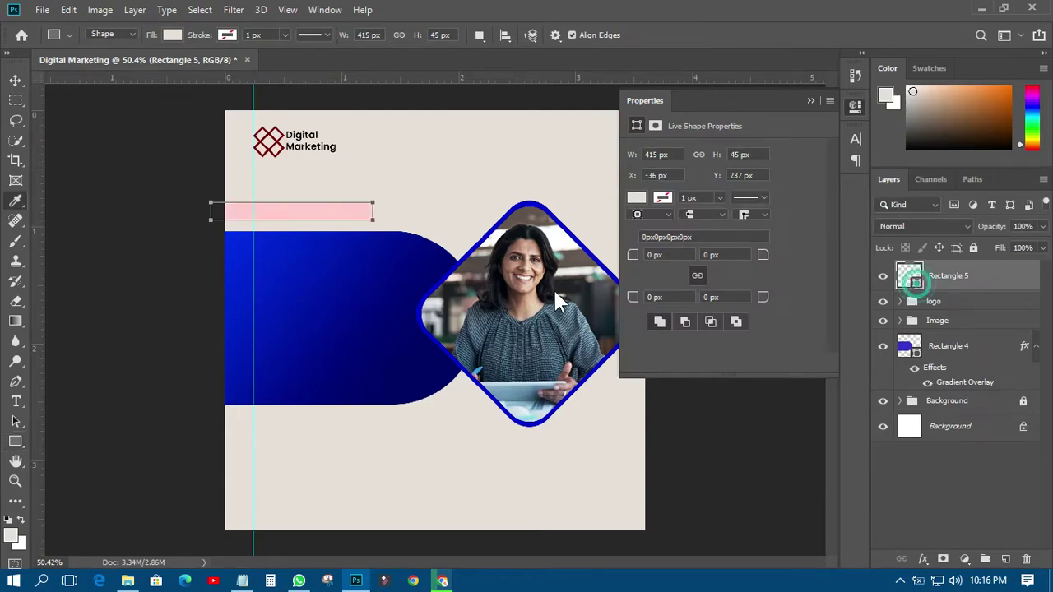
click(234, 238)
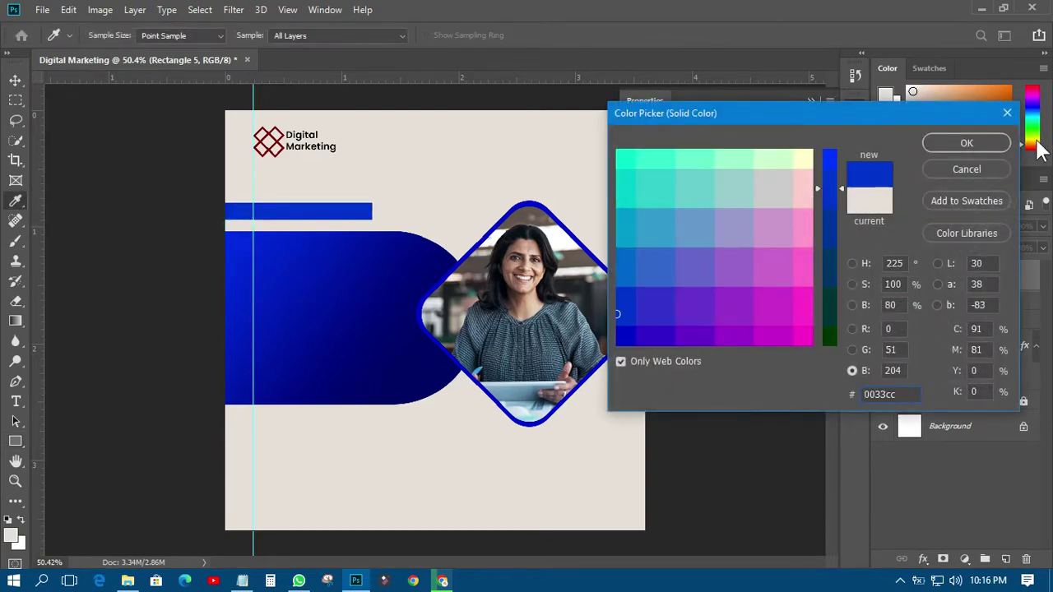
click(967, 143)
click(16, 81)
click(107, 187)
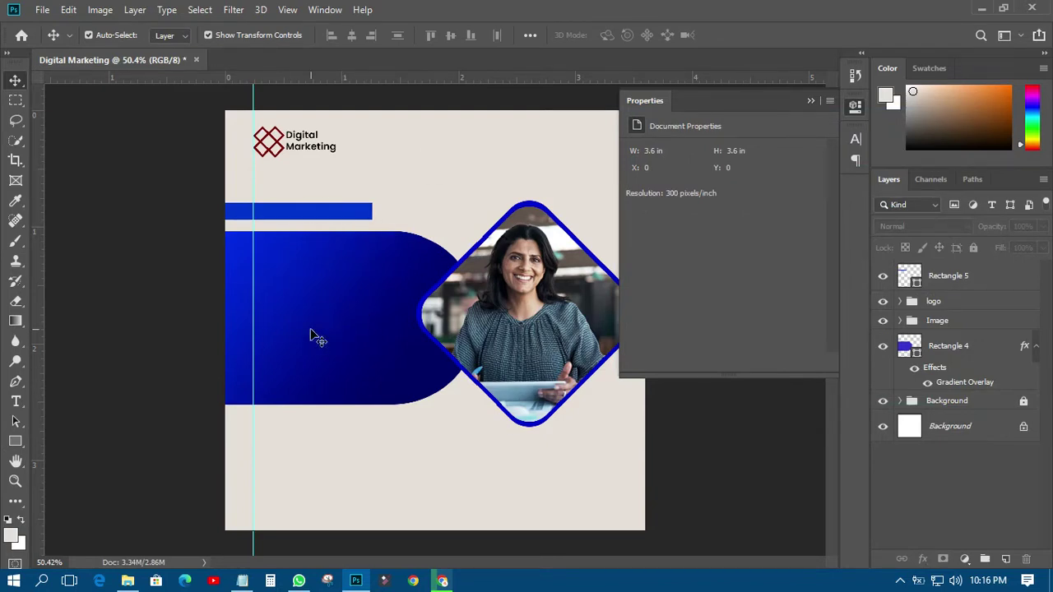
click(850, 105)
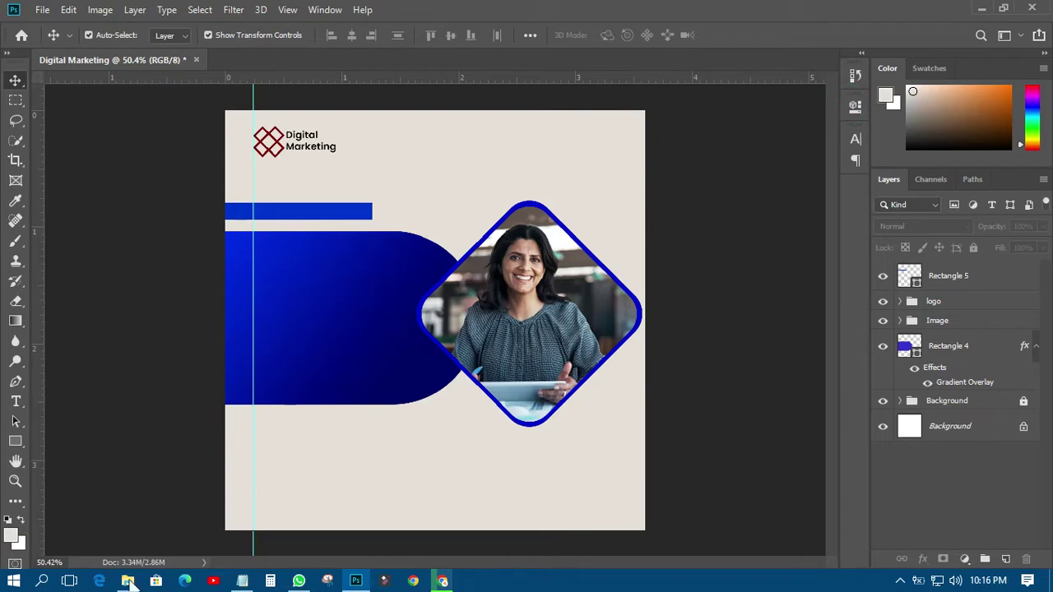
Switch to the DM AGENCY notes in Notepad and copy the line "Boost Your Business"
click(242, 581)
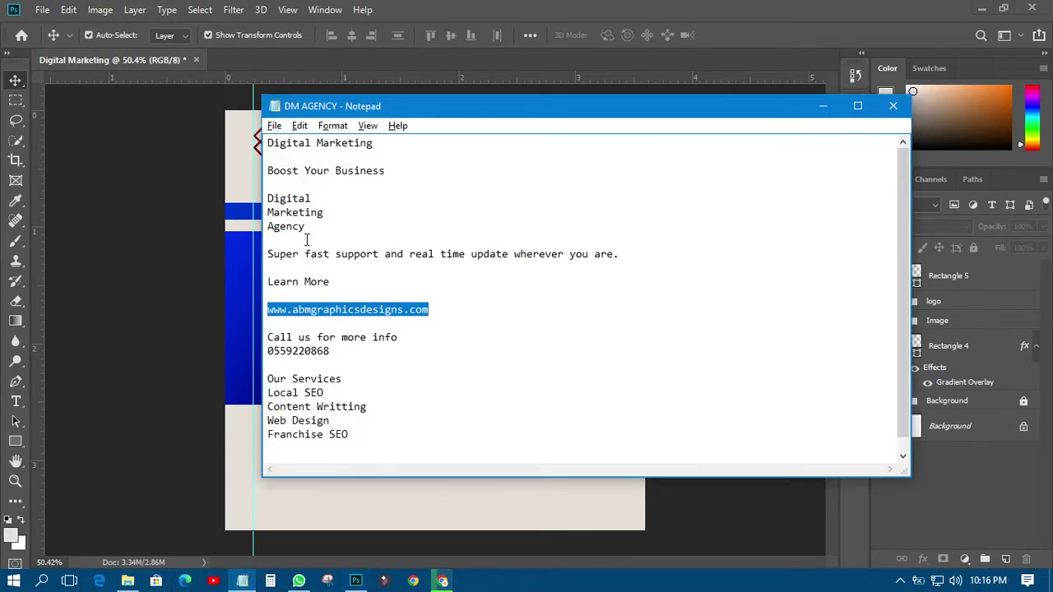
drag(266, 173, 384, 170)
right_click(368, 171)
click(403, 220)
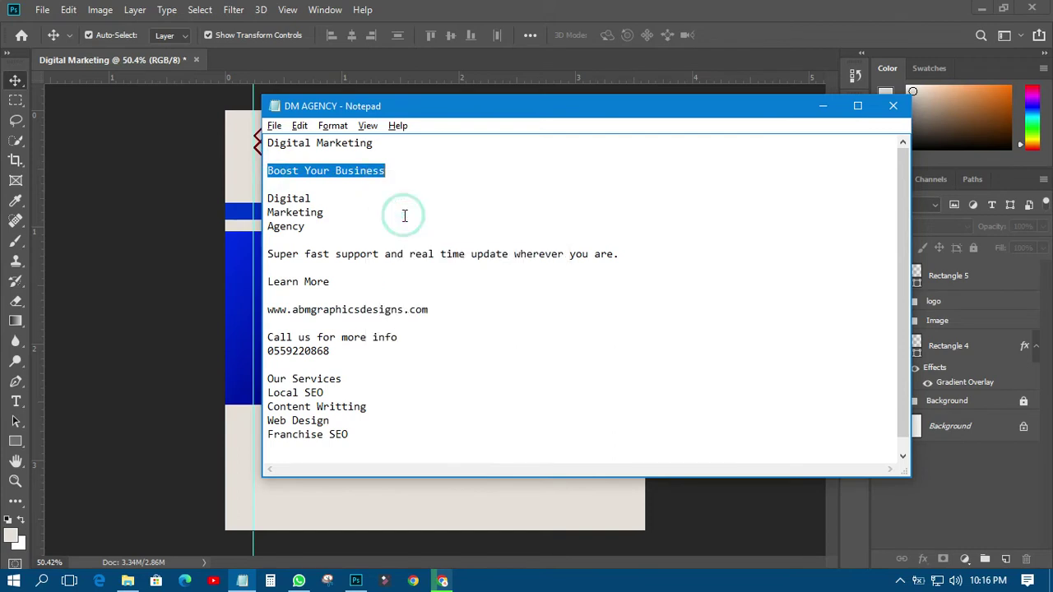
Return to Photoshop, paste "Boost Your Business" as a new text layer and move it onto the thin blue bar, starting at the guide
click(156, 206)
click(15, 401)
click(271, 259)
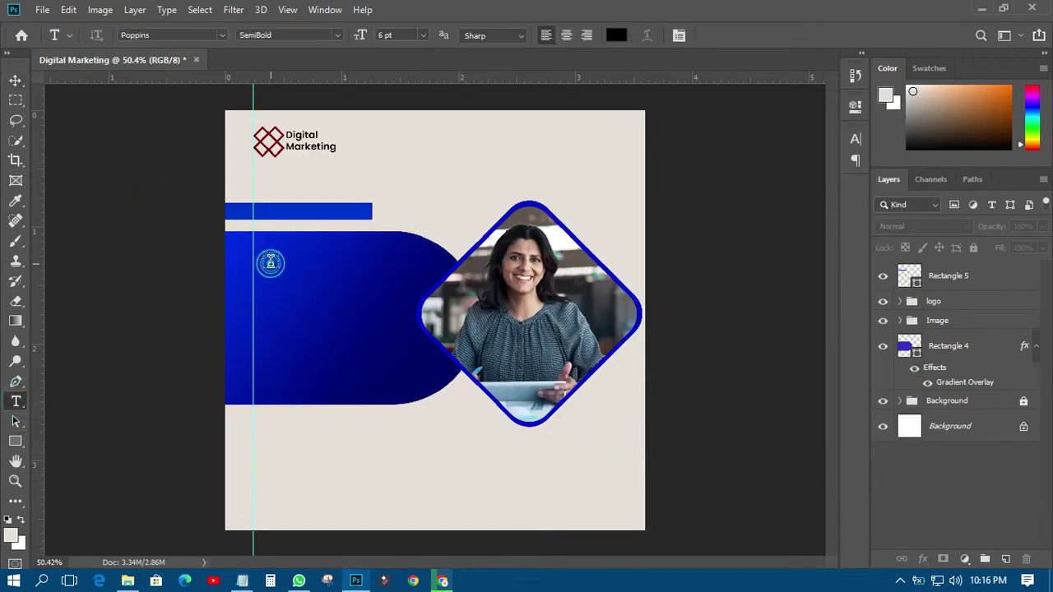
key(ctrl+v)
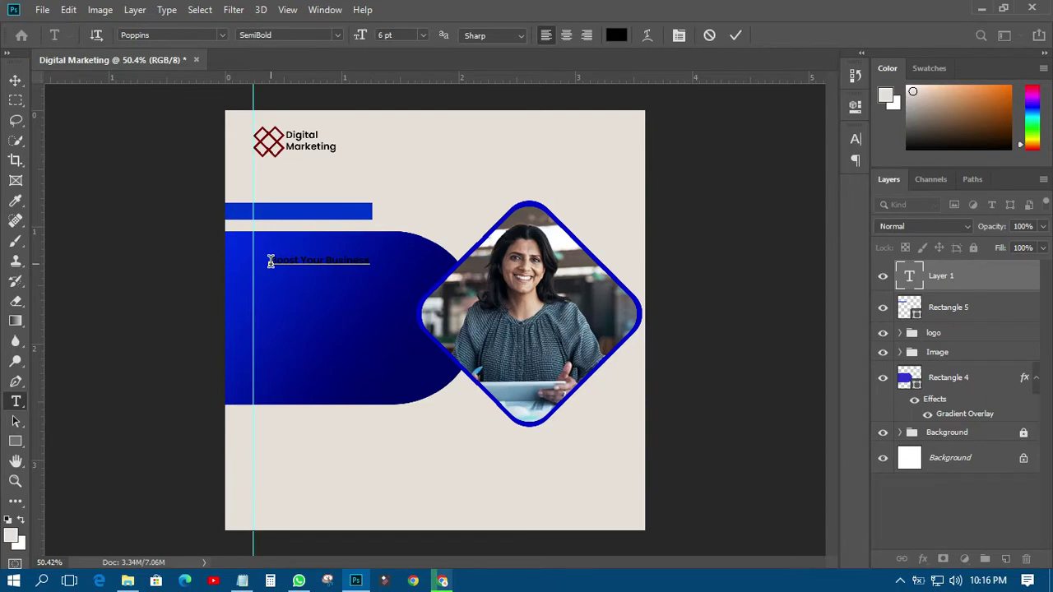
click(16, 80)
drag(284, 261, 272, 214)
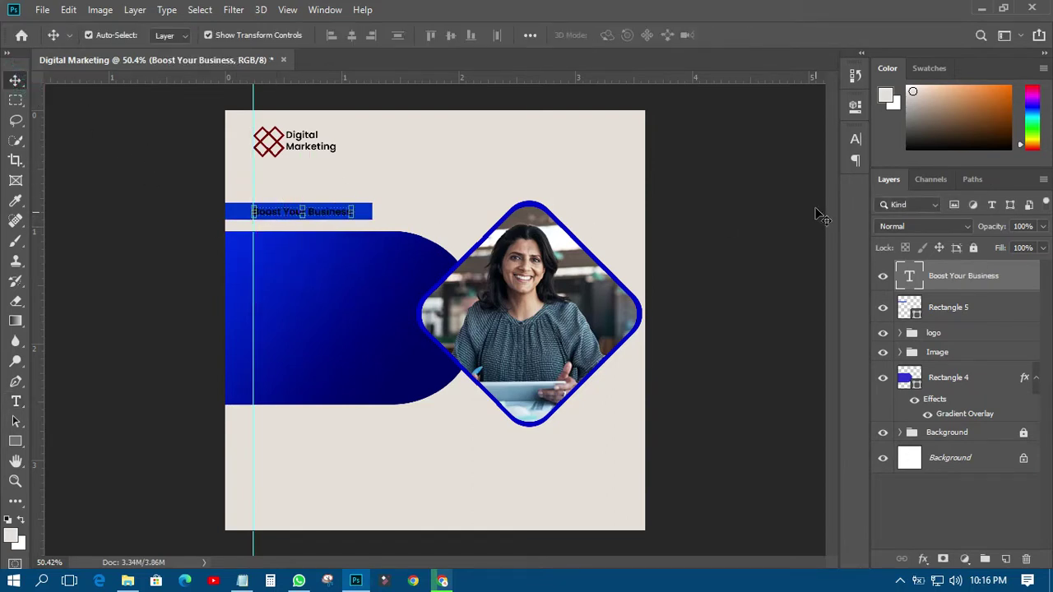
Set the "Boost Your Business" text colour to white (#ffffff) and its Poppins style to Regular
click(855, 140)
click(812, 230)
click(771, 176)
drag(827, 160, 829, 149)
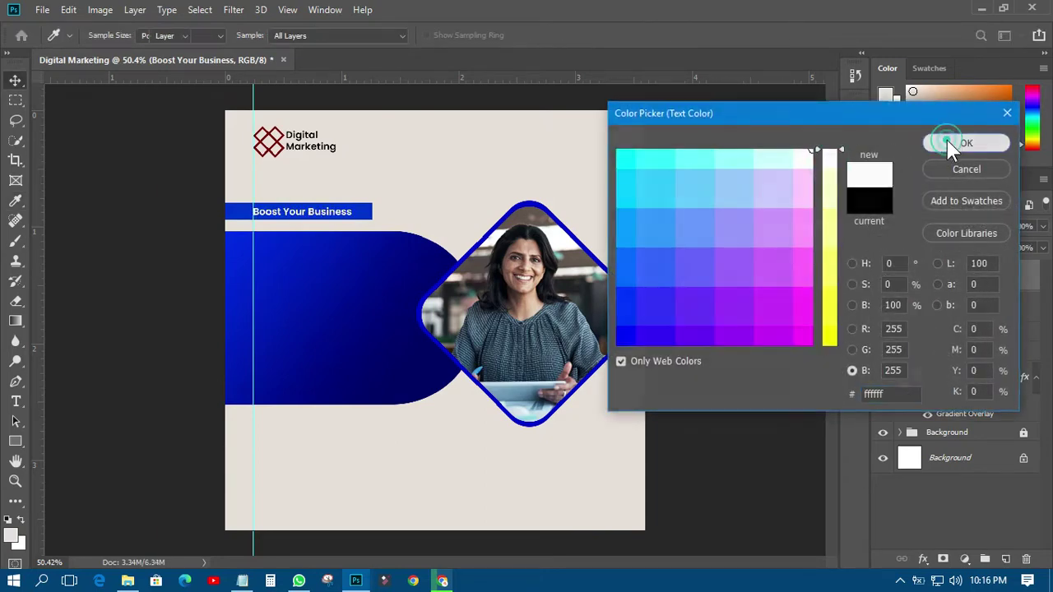
click(946, 141)
click(827, 160)
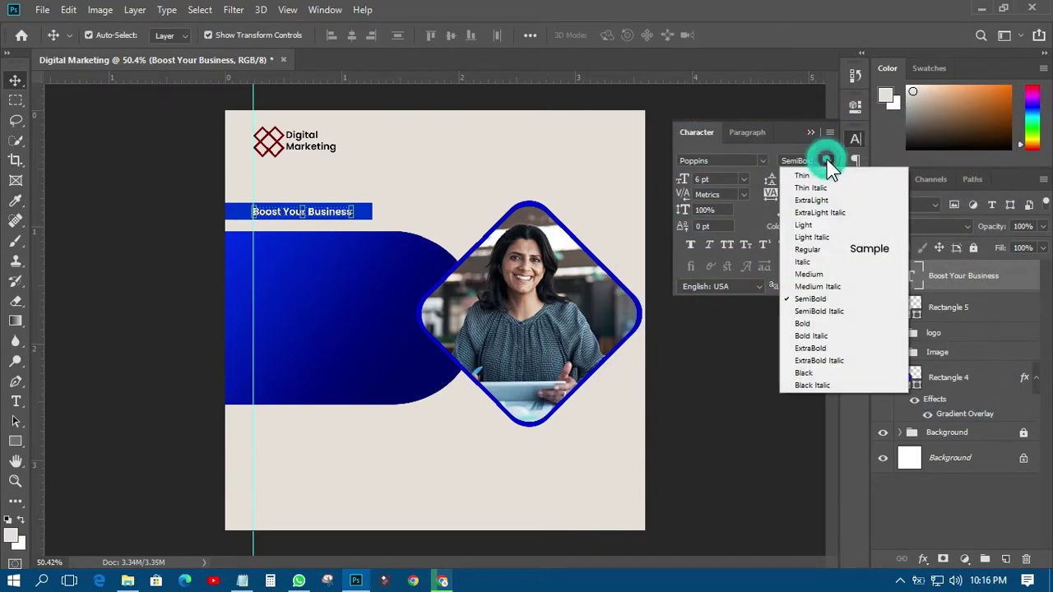
click(805, 246)
click(141, 248)
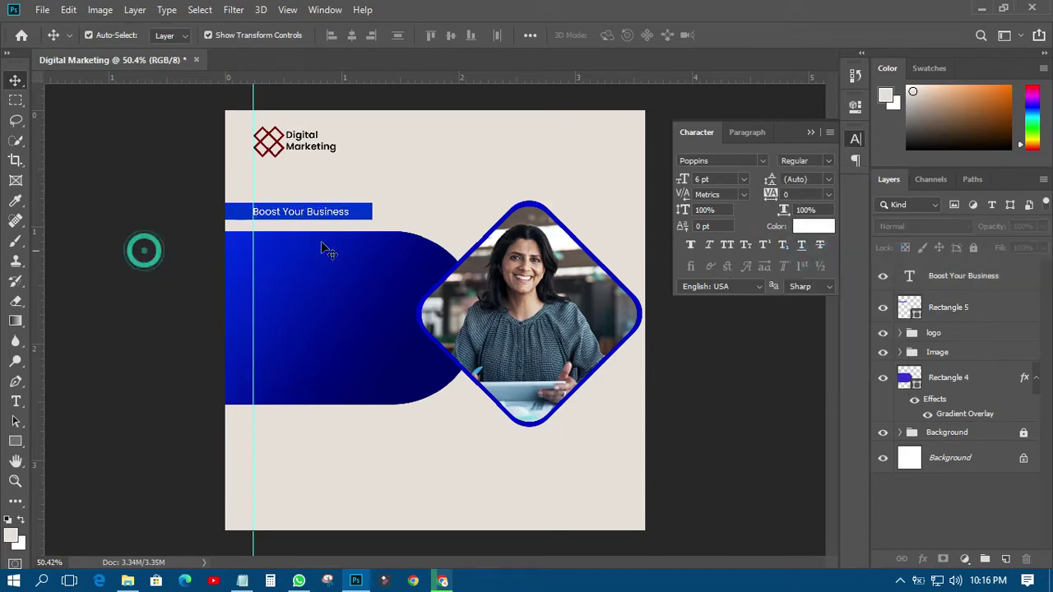
Adjust the "Boost Your Business" text's position within the thin bar and shift the bar left so it ends just past the text
scroll(340, 197, up, 3)
drag(294, 218, 290, 212)
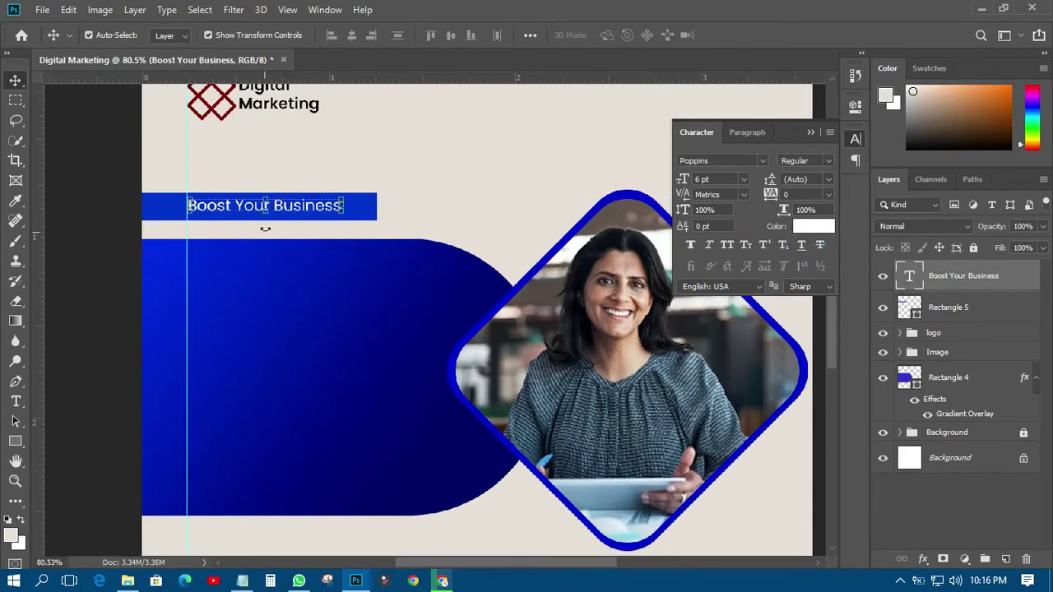
click(88, 218)
drag(364, 206, 342, 210)
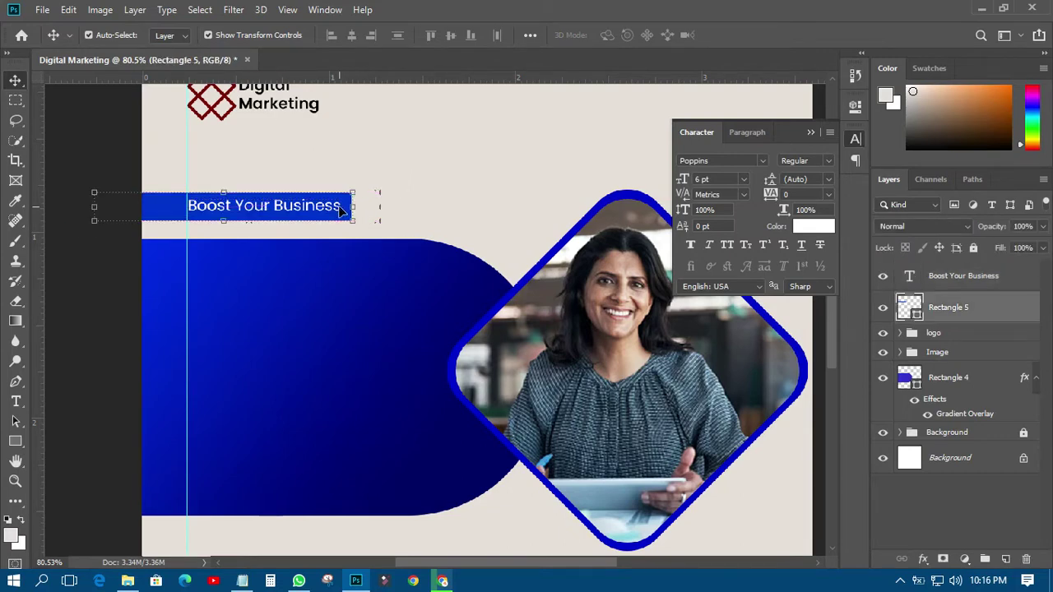
click(105, 296)
key(ctrl+minus)
key(ctrl+minus)
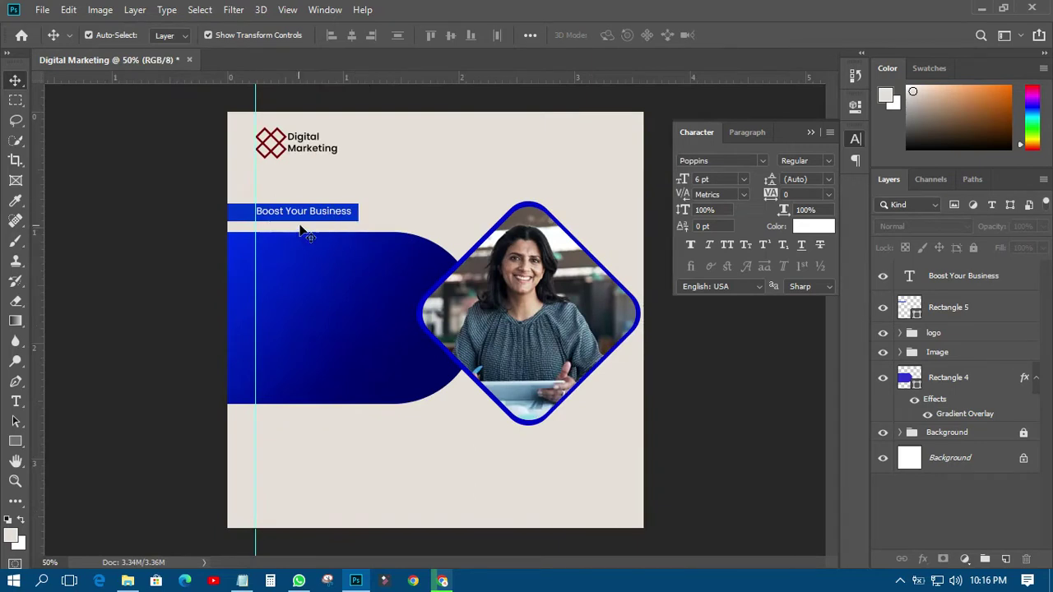
Round the corners of the thin blue bar behind "Boost Your Business" and deselect it
click(245, 215)
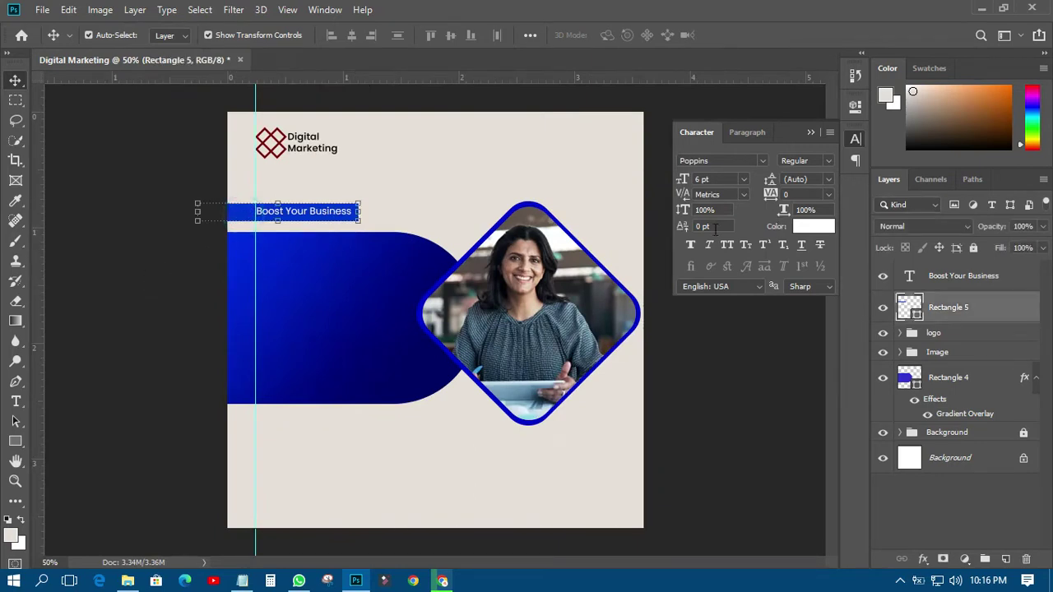
click(855, 107)
click(633, 257)
click(185, 276)
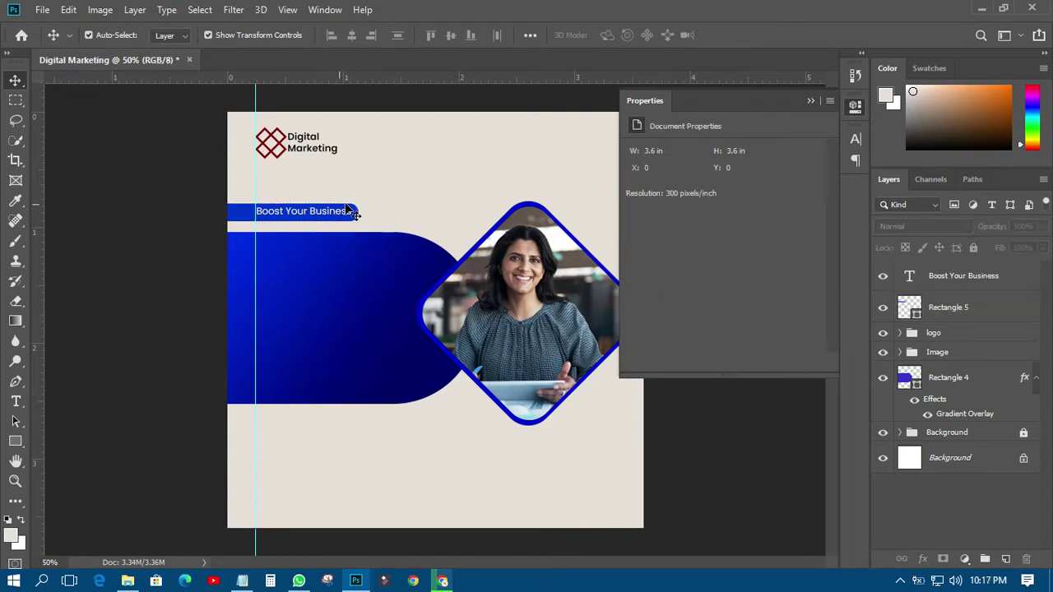
click(178, 278)
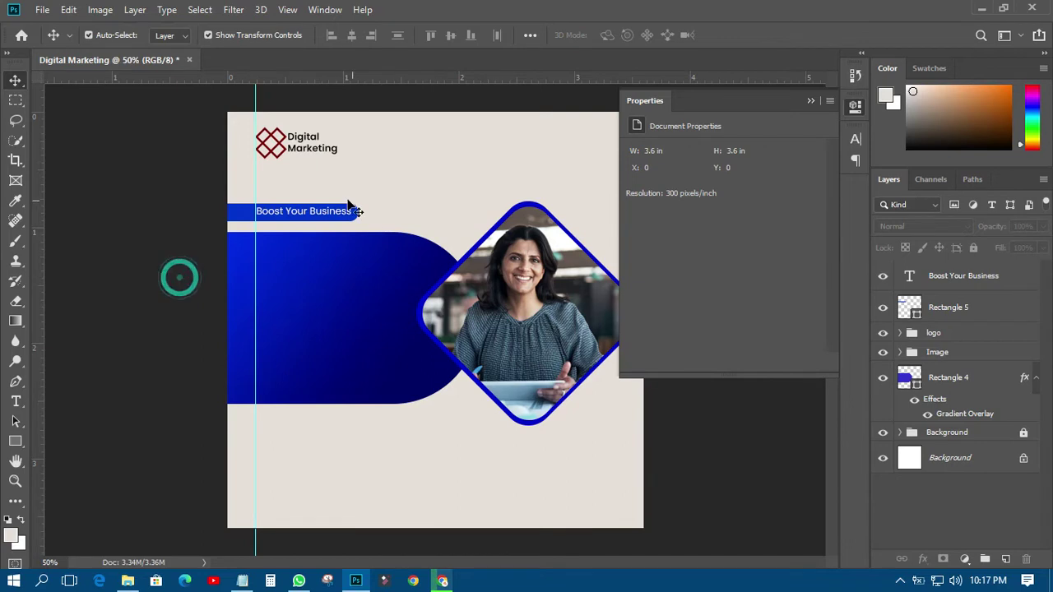
Switch to the DM AGENCY Notepad file and copy the three lines "Digital Marketing Agency"
click(242, 580)
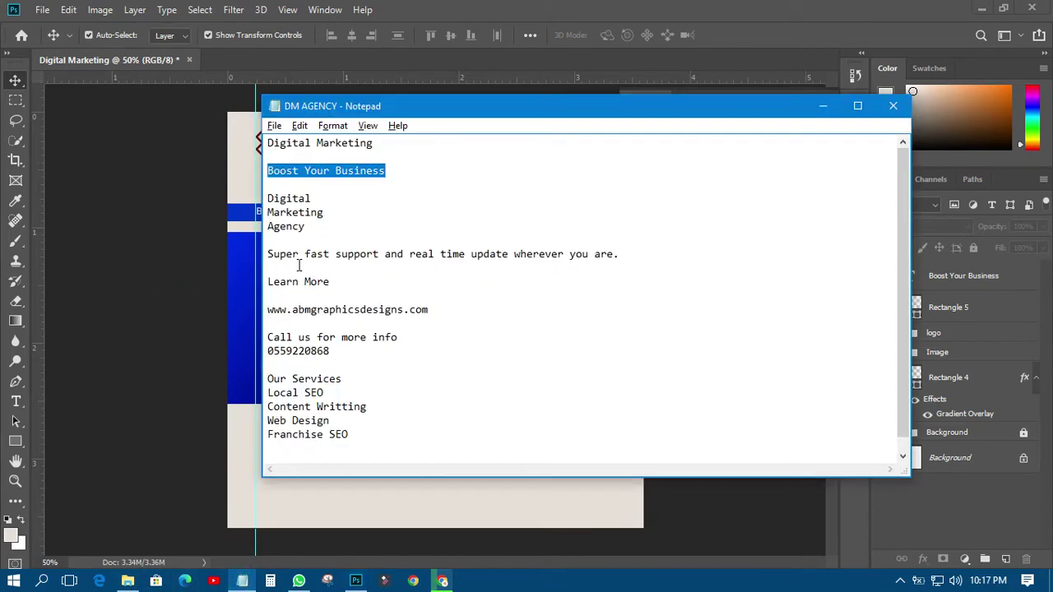
drag(268, 200, 329, 235)
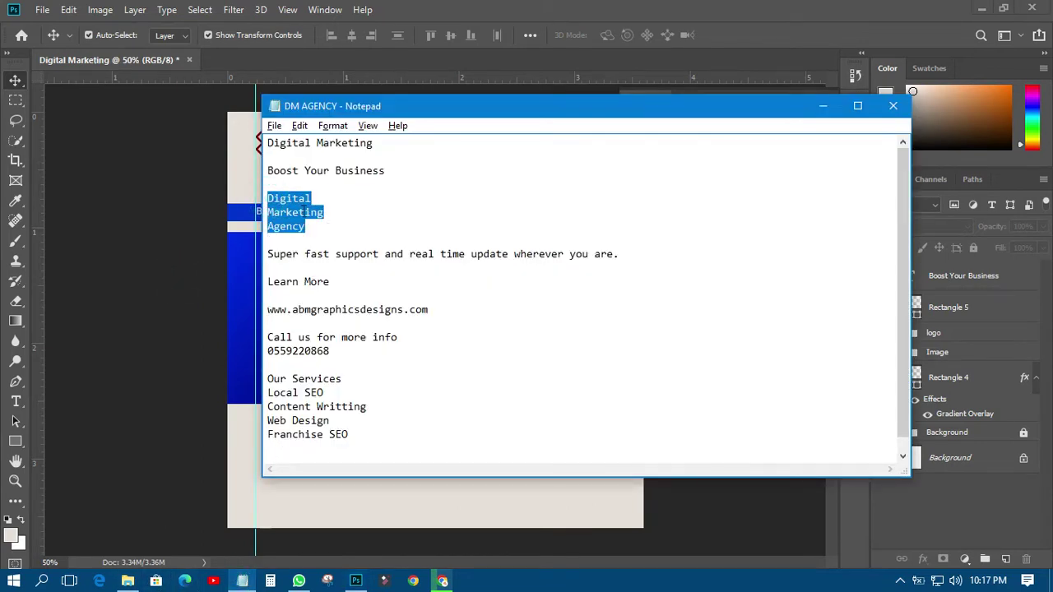
right_click(294, 215)
click(332, 254)
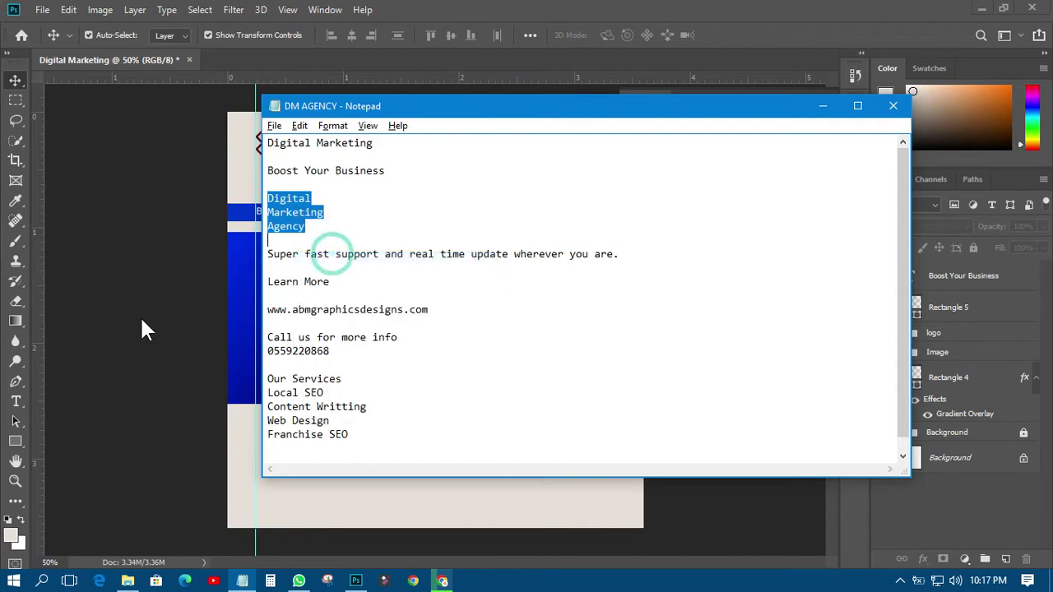
Return to Photoshop and paste "Digital Marketing Agency" as a new text layer on the large blue shape
click(140, 318)
click(16, 401)
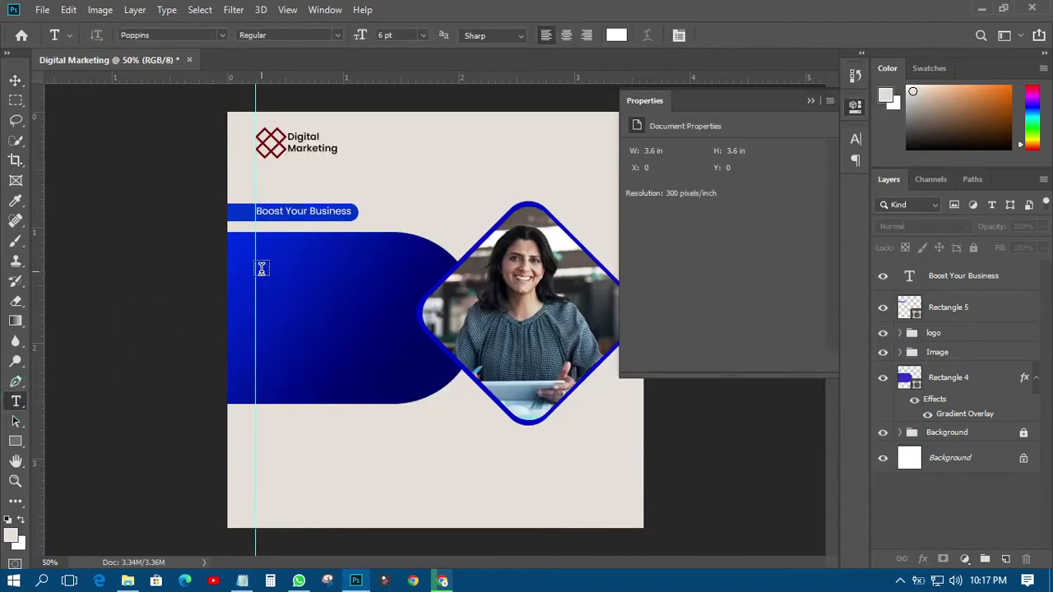
click(262, 269)
right_click(261, 269)
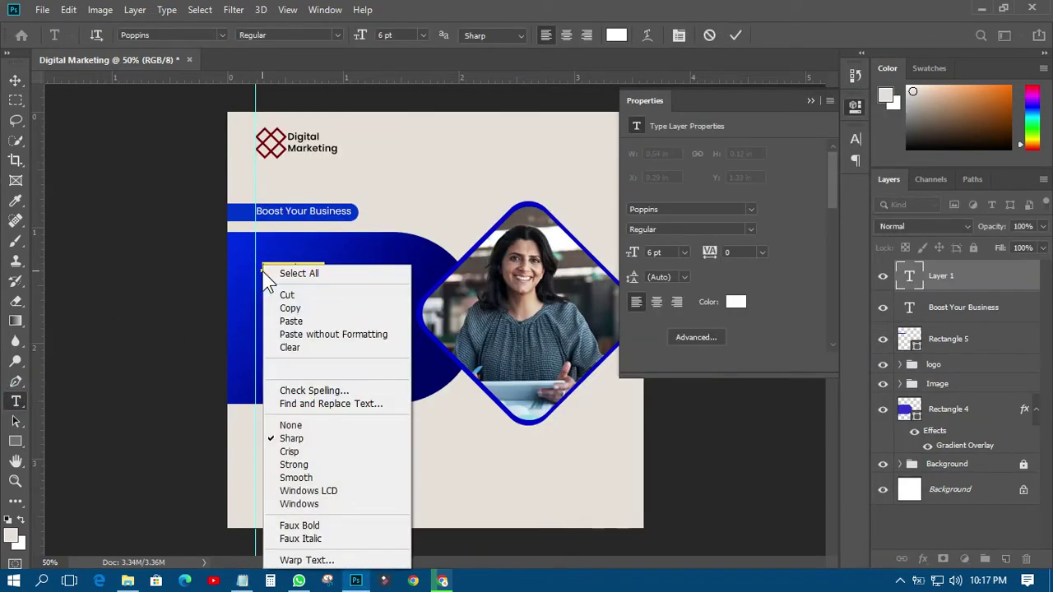
click(288, 324)
click(15, 80)
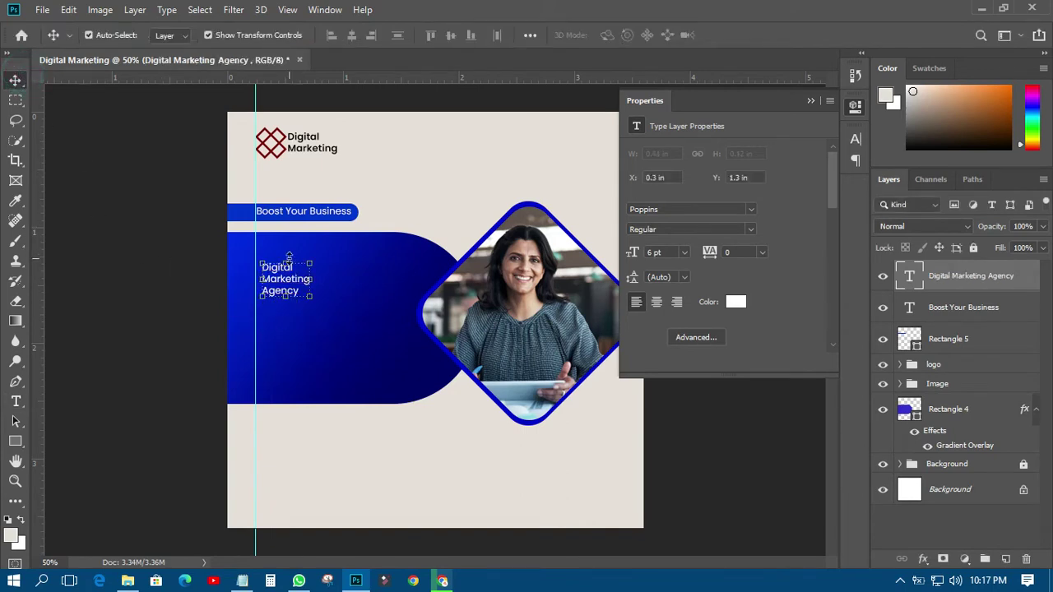
Set the "Digital Marketing Agency" text size to 12 pt and align its left edge with the vertical guide
click(852, 137)
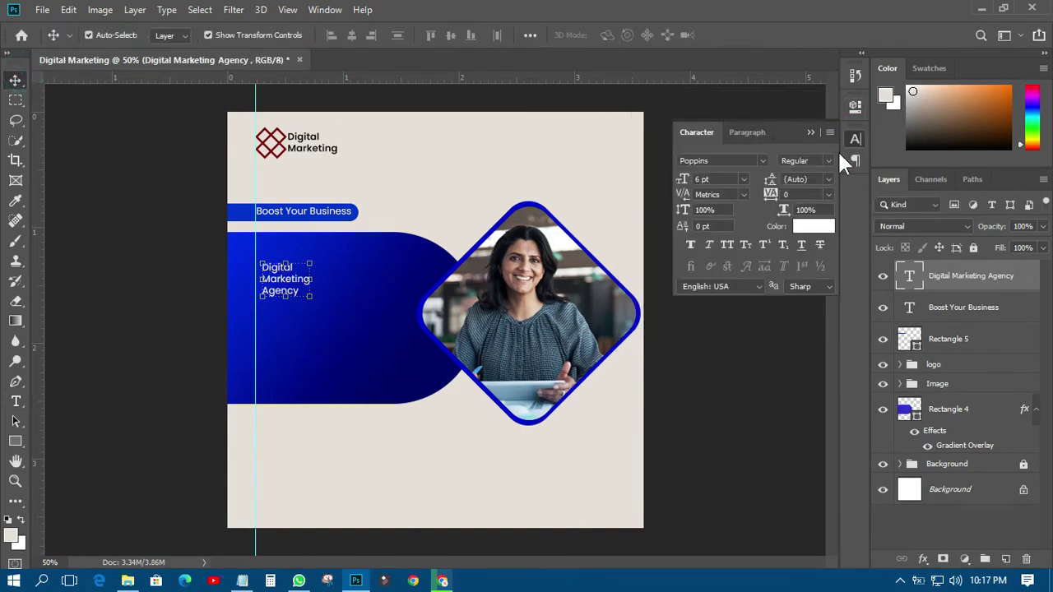
click(743, 179)
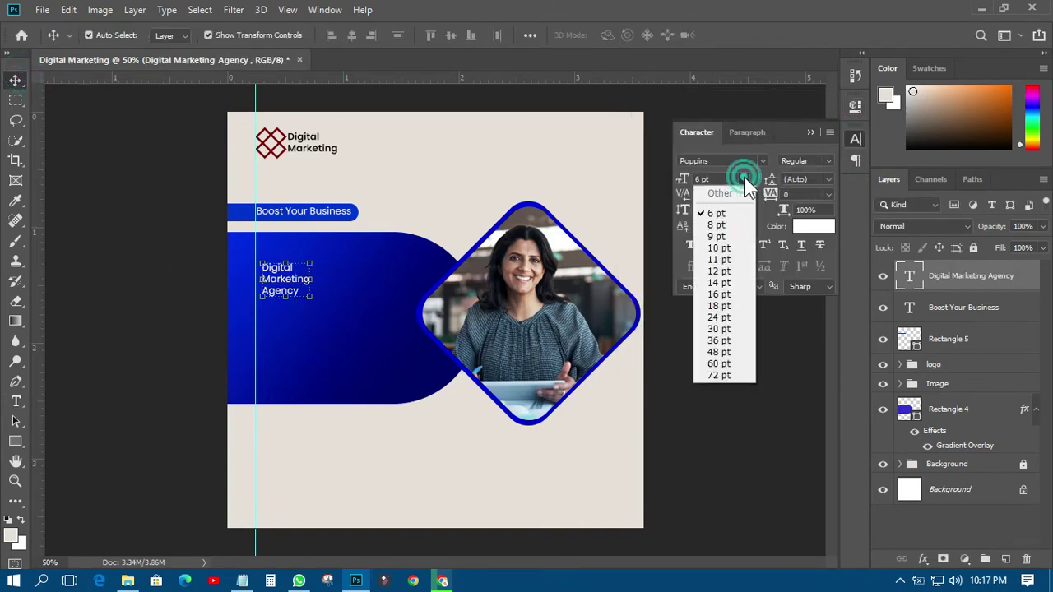
click(717, 271)
drag(316, 286, 311, 296)
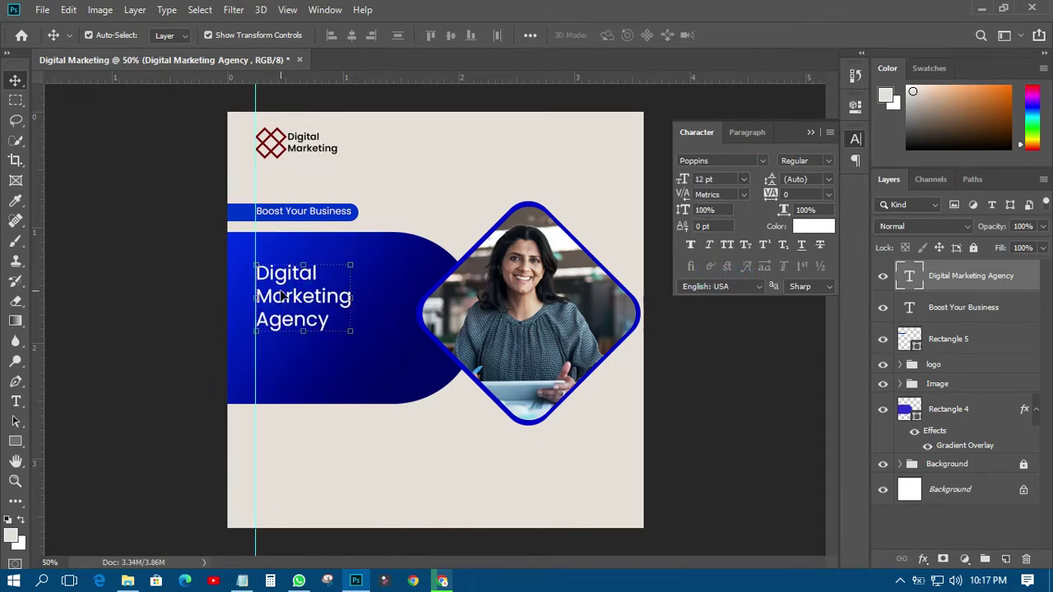
Change the word "Digital" in the large heading to the Poppins Light style
scroll(300, 290, up, 5)
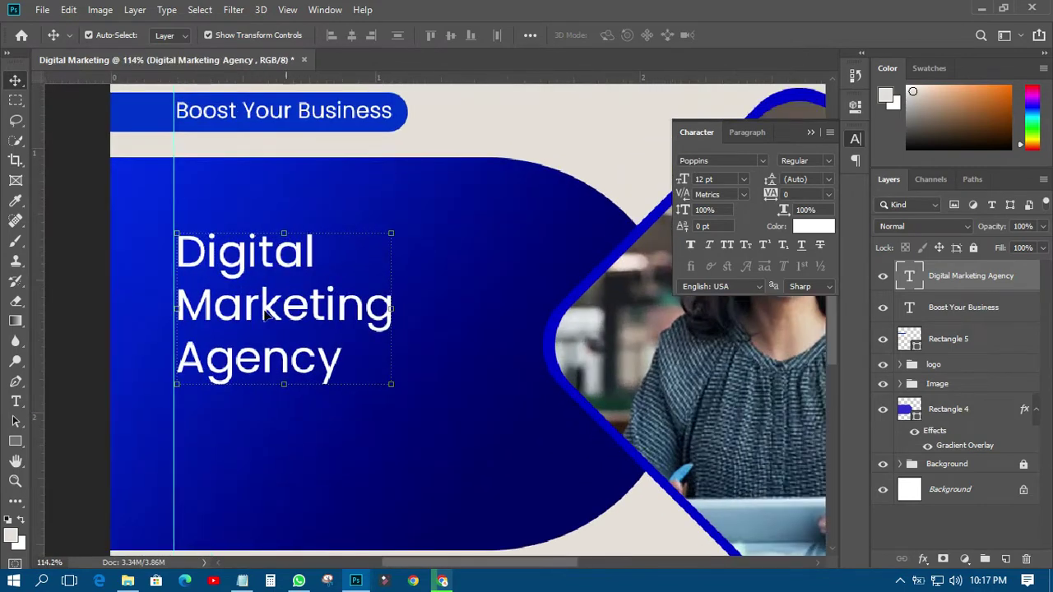
click(18, 398)
drag(313, 244, 175, 249)
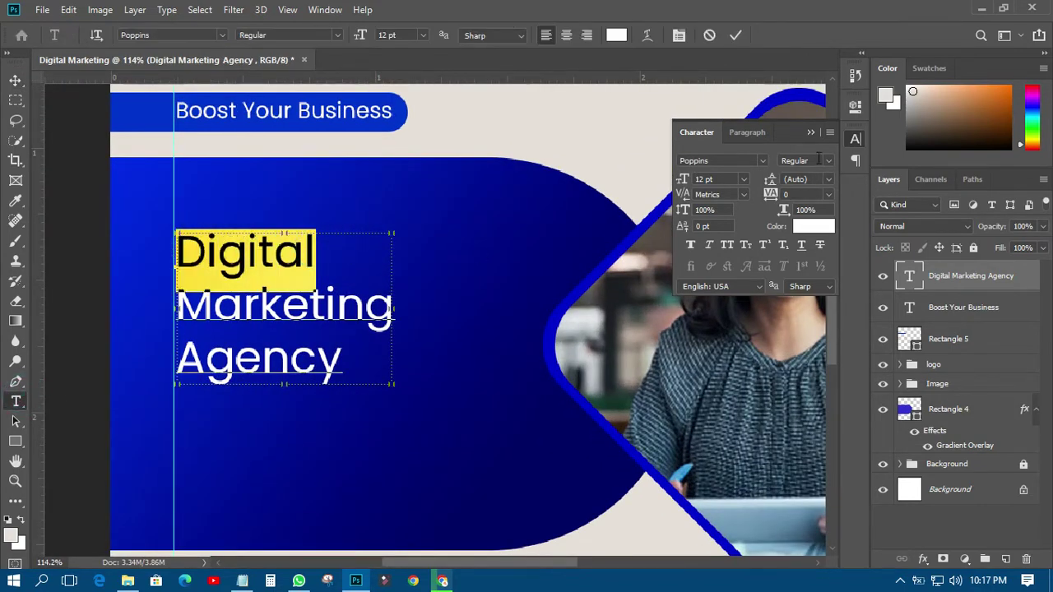
click(827, 157)
click(804, 220)
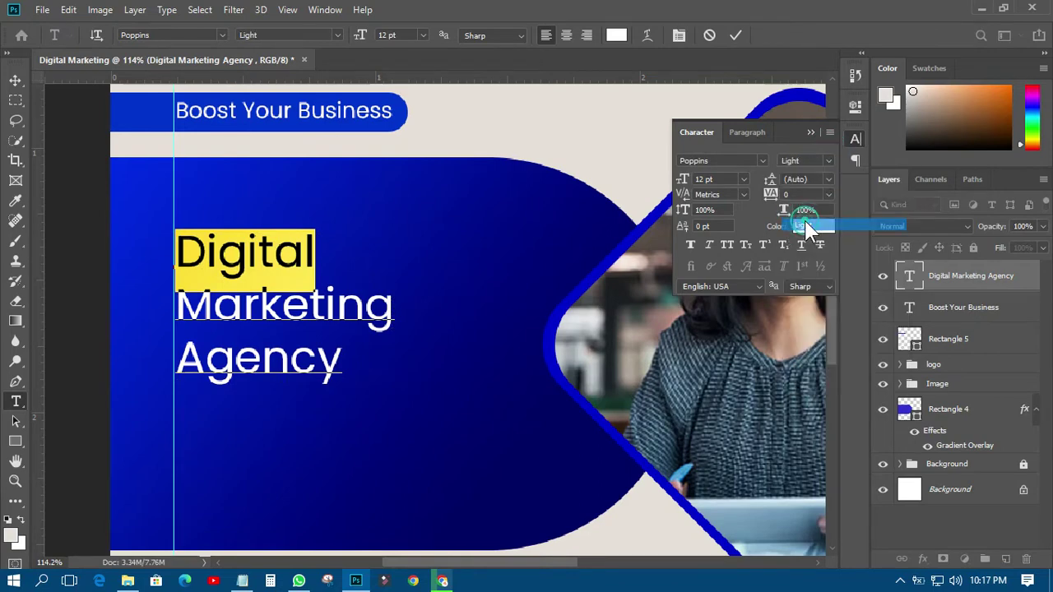
Change the words "Marketing Agency" in the heading to the Poppins Bold style and commit the text edit
click(348, 312)
drag(178, 306, 345, 370)
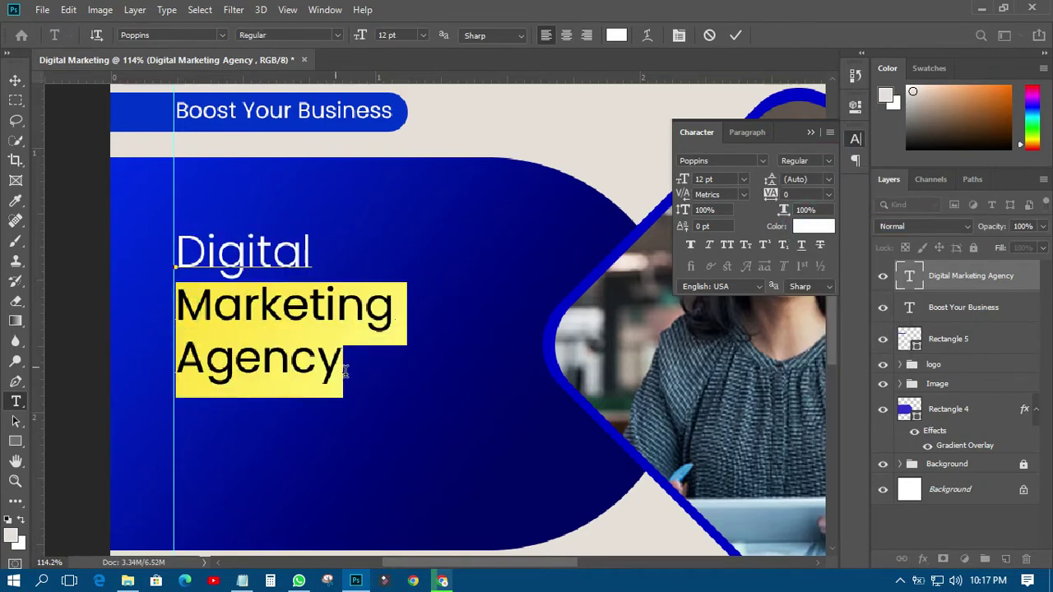
click(828, 160)
click(810, 298)
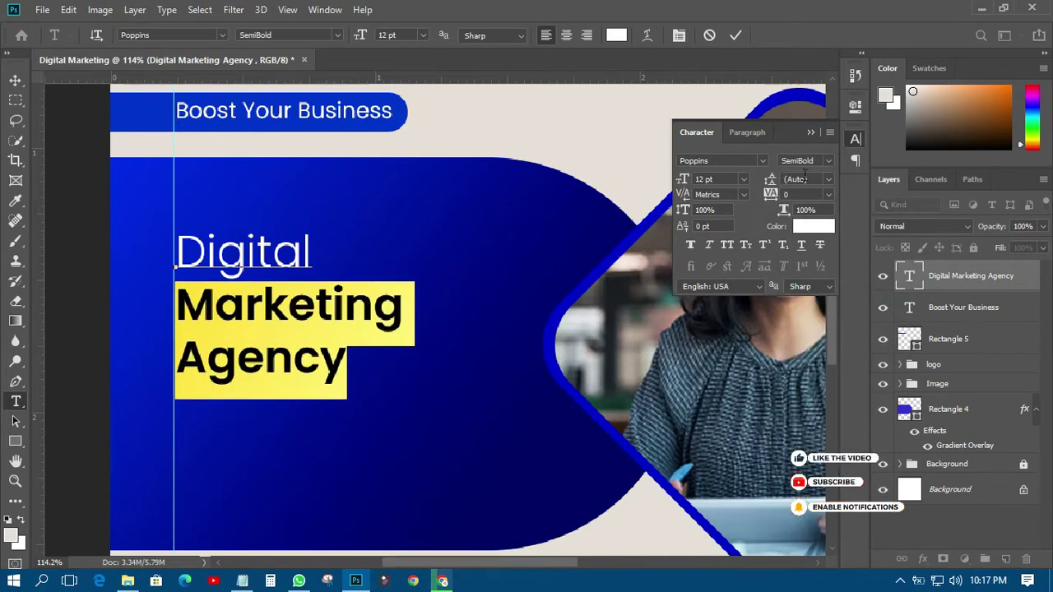
click(829, 162)
click(813, 320)
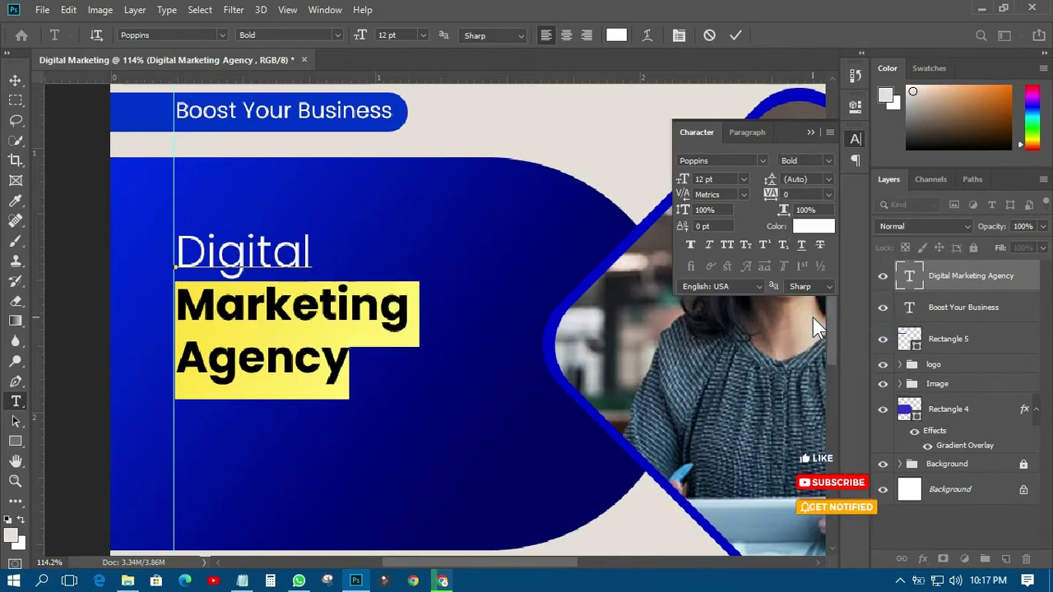
click(734, 34)
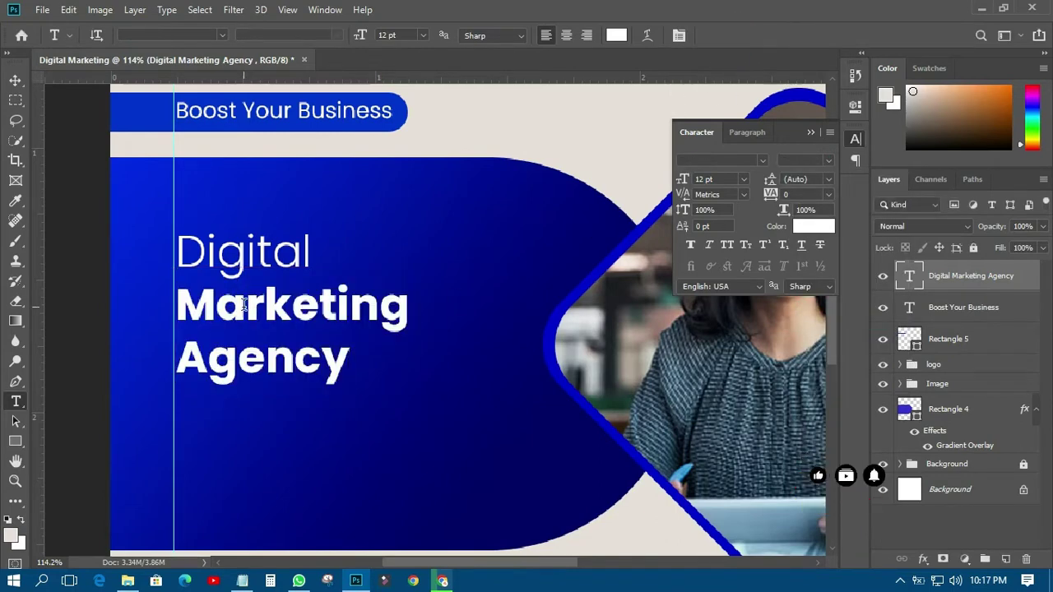
Colour the word "Marketing" in the heading yellow (#ffcc00) and commit the text edit
double_click(187, 306)
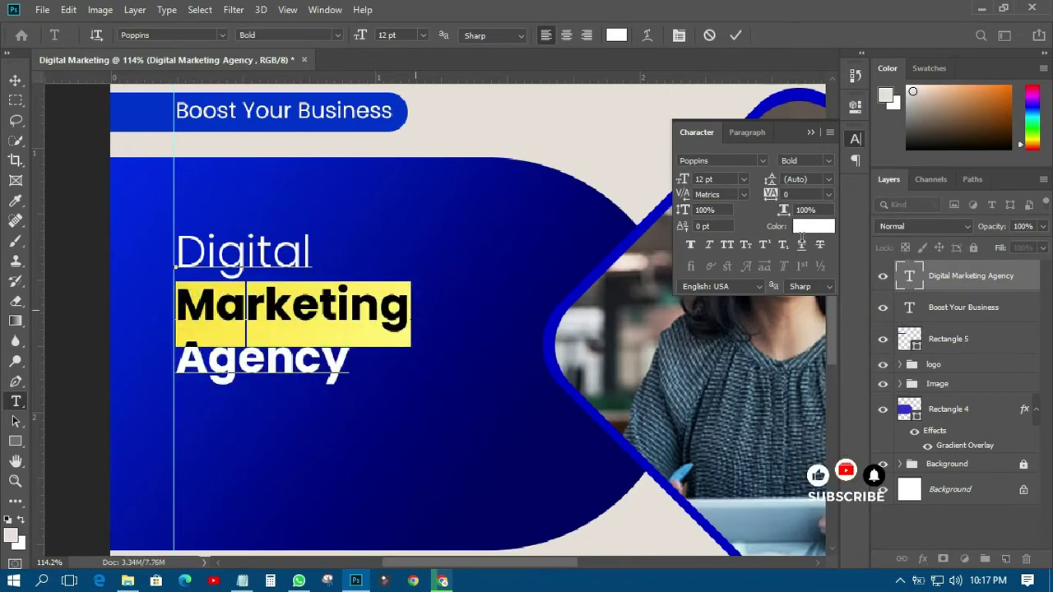
click(820, 230)
click(829, 346)
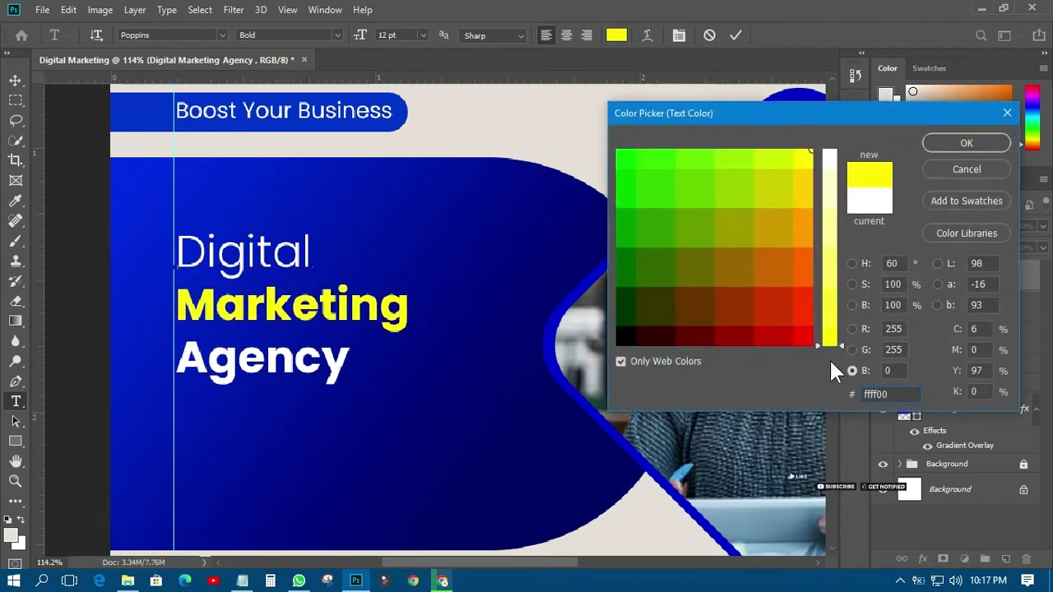
click(802, 188)
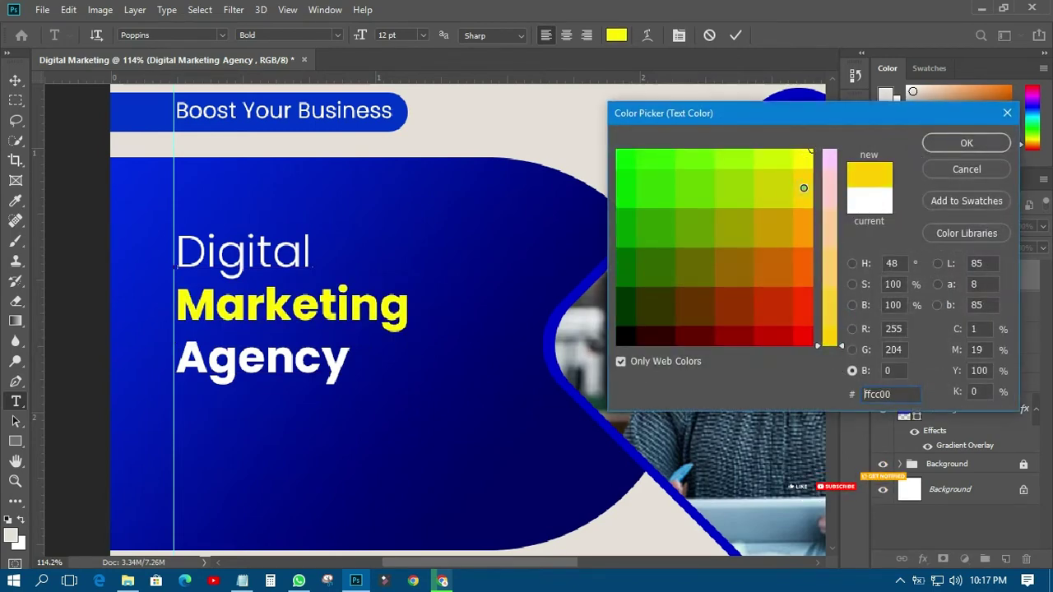
click(964, 144)
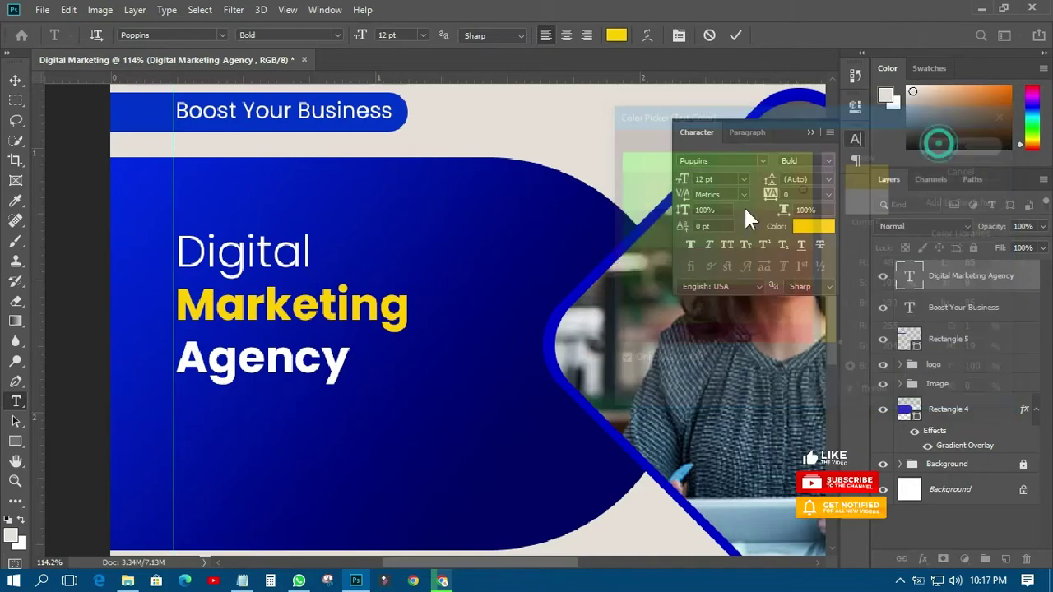
scroll(383, 298, down, 2)
click(735, 35)
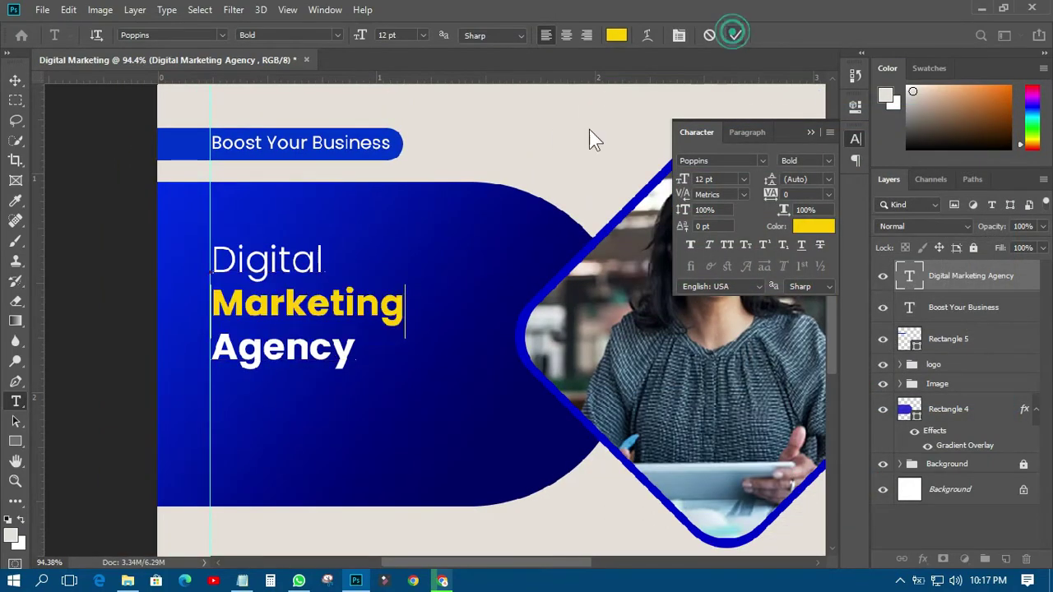
Deselect the heading and save the document as Digital Marketing.psd
scroll(288, 282, down, 3)
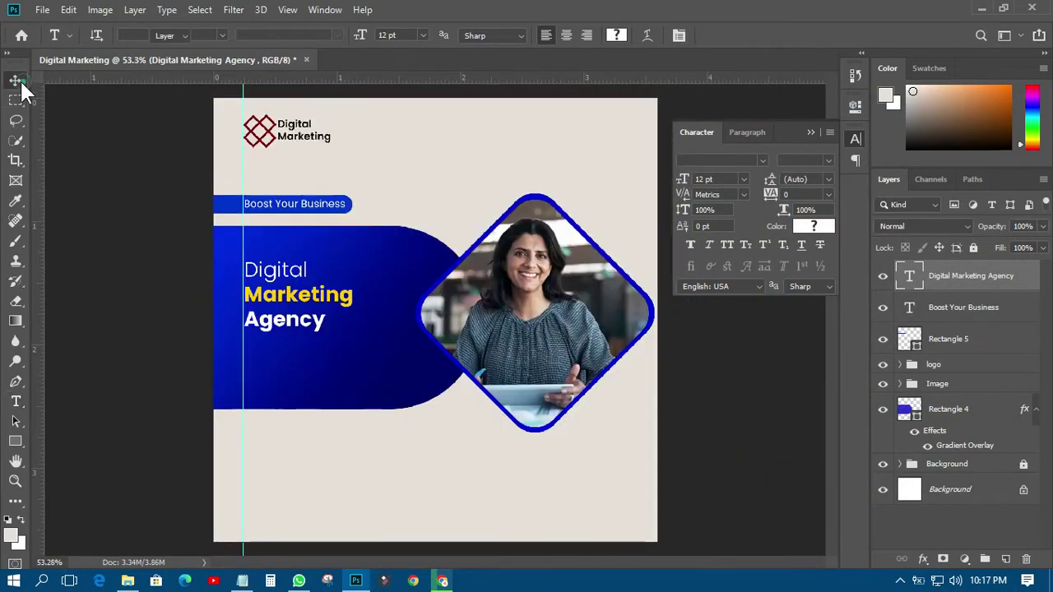
click(14, 79)
click(71, 218)
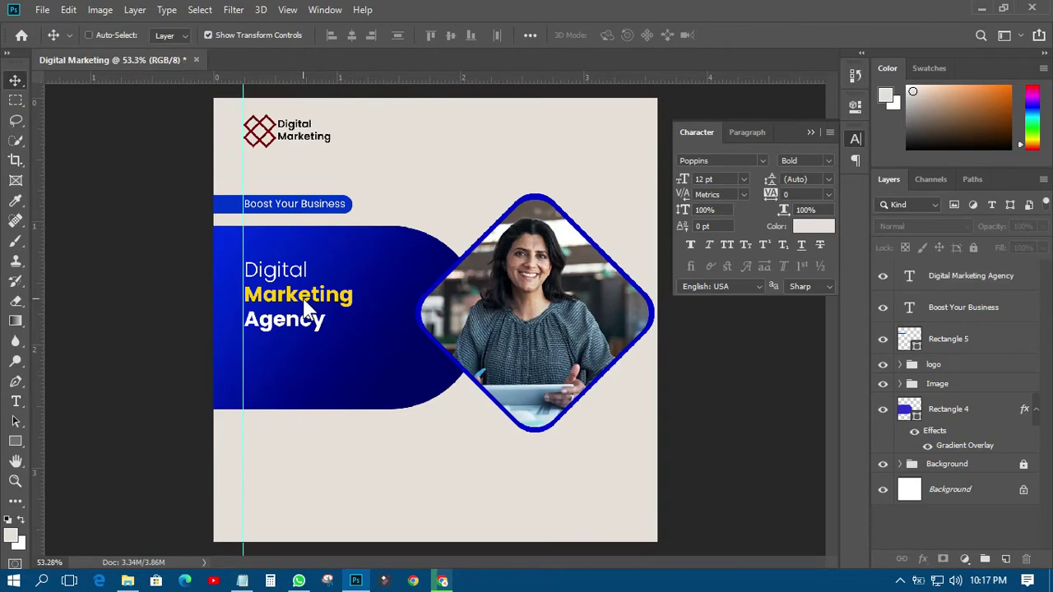
key(ctrl+s)
key(Return)
key(Return)
Switch to Notepad and copy the line "Super fast support and real time update wherever you are."
click(242, 581)
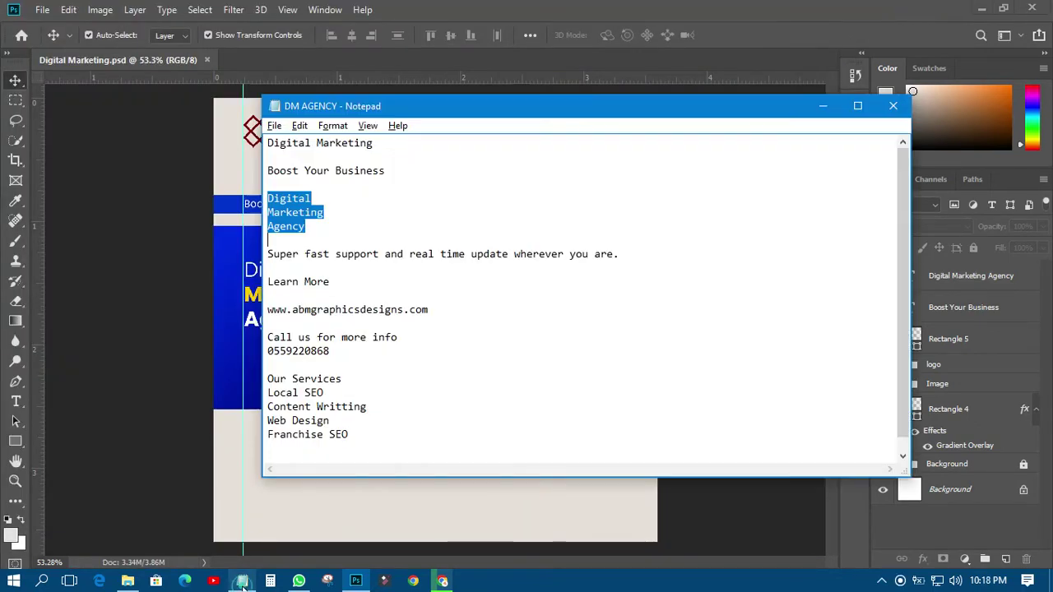
drag(267, 256, 622, 254)
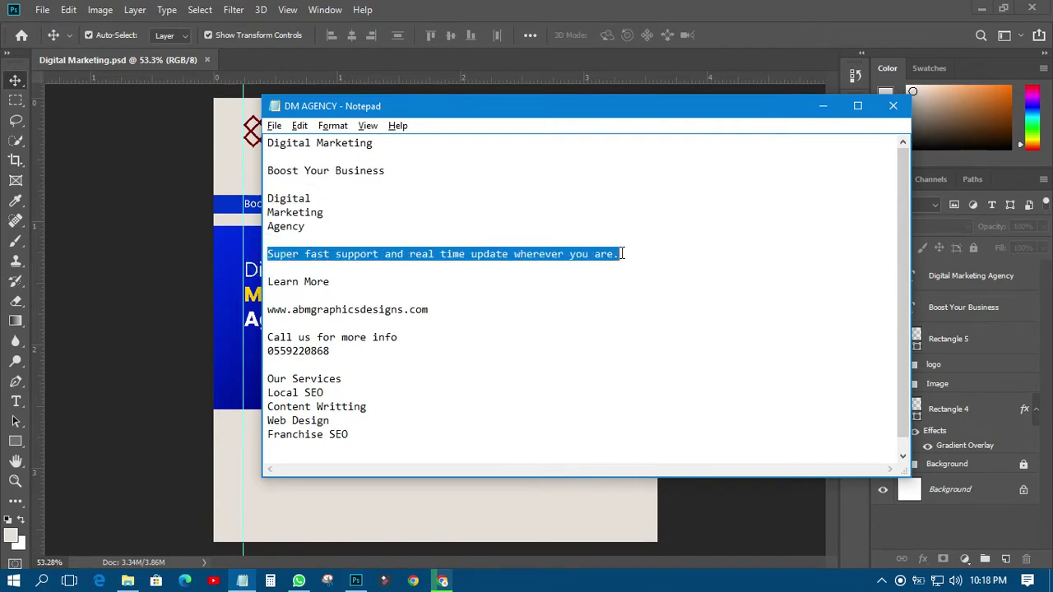
right_click(592, 258)
click(623, 305)
Return to Photoshop and paste the copied support line into a new paragraph text box below the word "Agency"
click(171, 287)
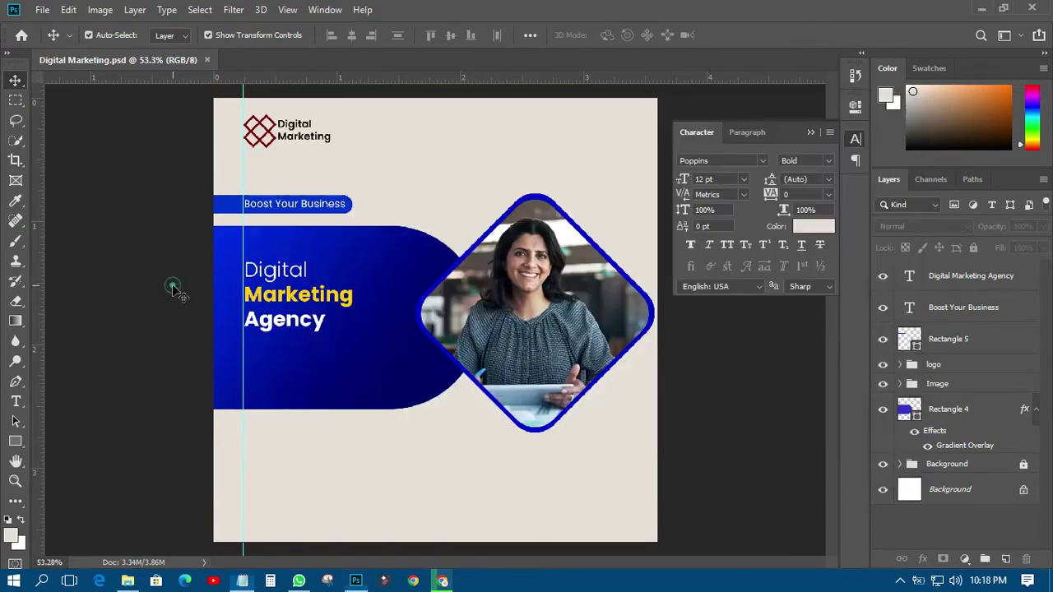
click(16, 401)
drag(246, 347, 420, 375)
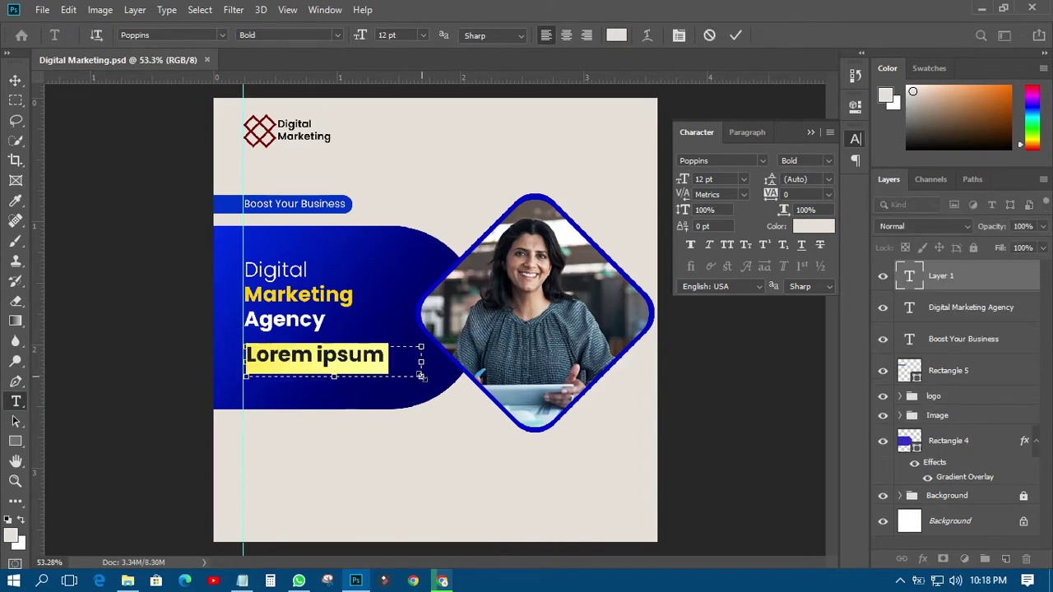
key(ctrl+v)
click(15, 79)
Set the support line's text size to 6 pt and its Poppins style to Regular, and deselect it
click(743, 179)
click(721, 206)
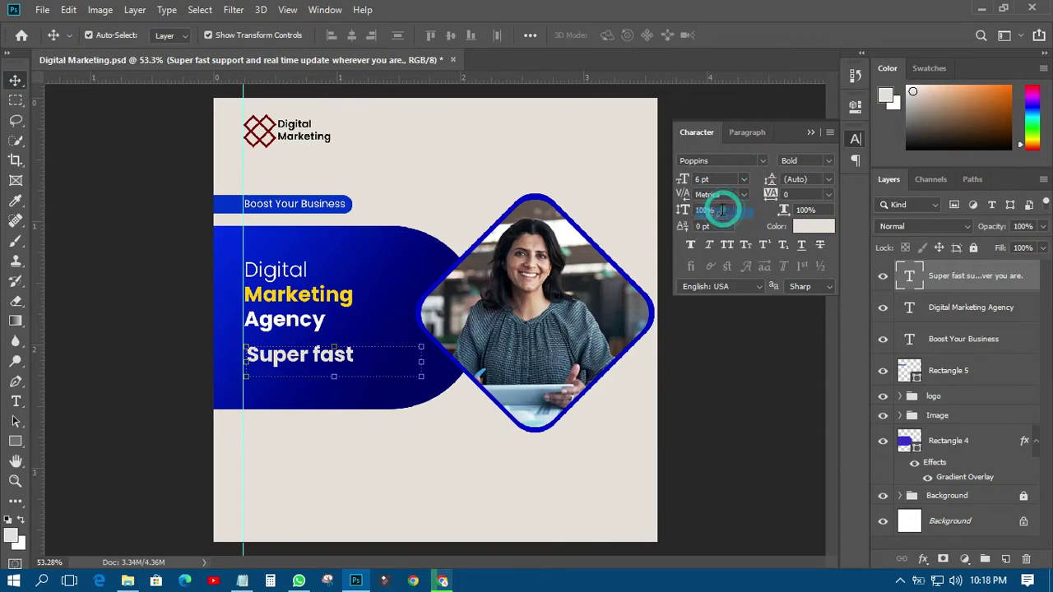
click(824, 160)
click(808, 249)
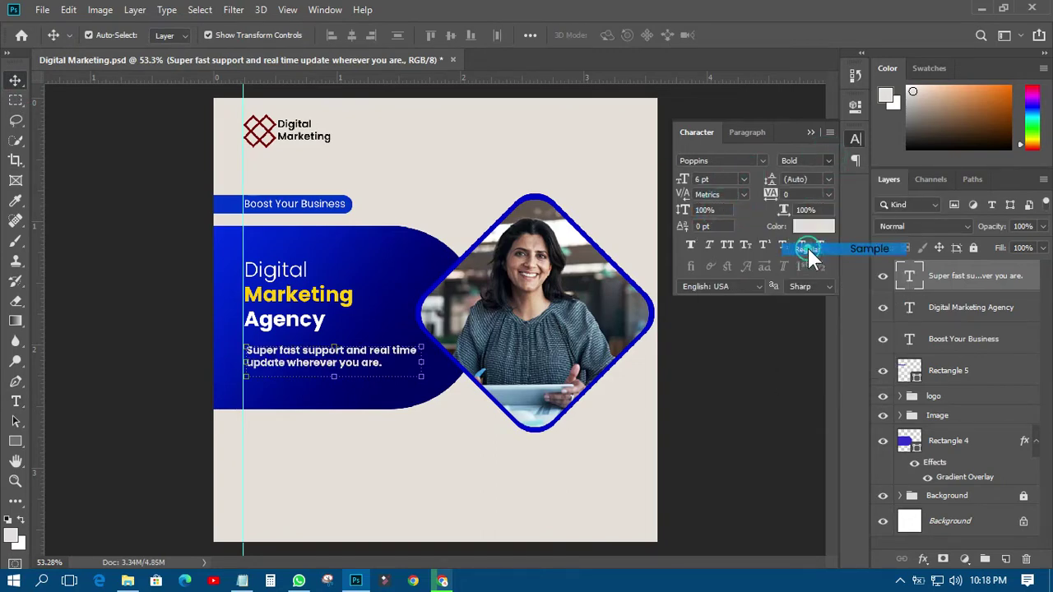
click(122, 343)
Shift the support line left to start at the vertical guide, deselect it and save the document
drag(270, 352, 265, 351)
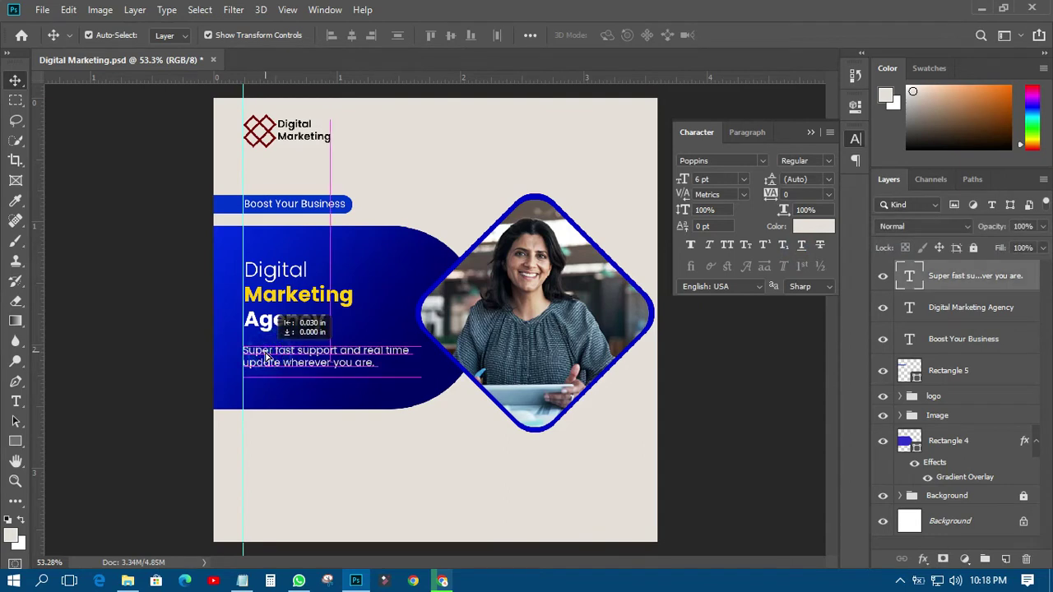
click(142, 336)
key(ctrl+s)
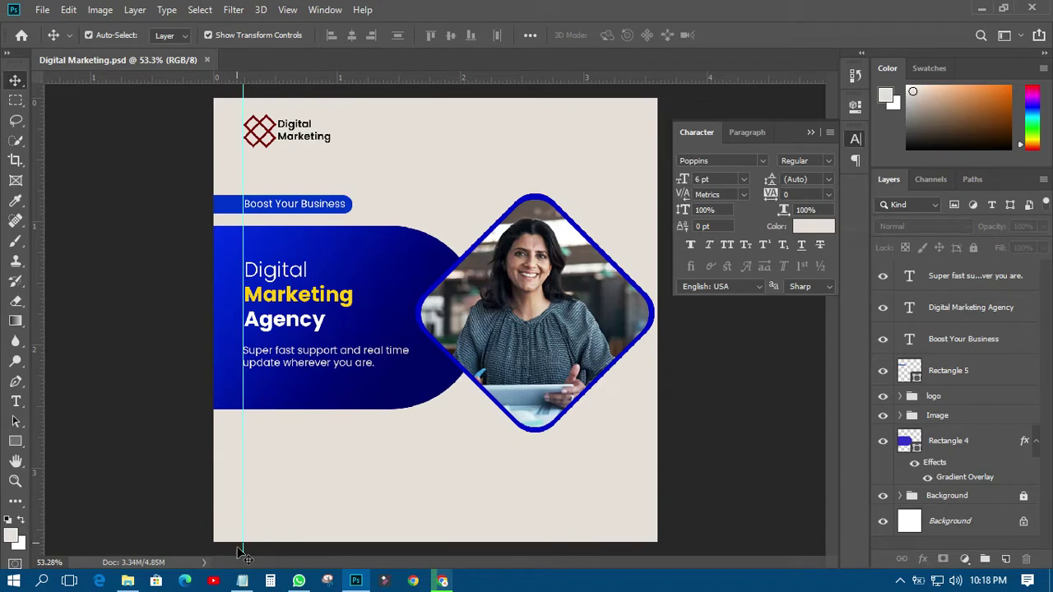
Switch to Notepad and copy the text "Learn More"
click(242, 581)
drag(340, 285, 267, 283)
right_click(272, 282)
click(306, 329)
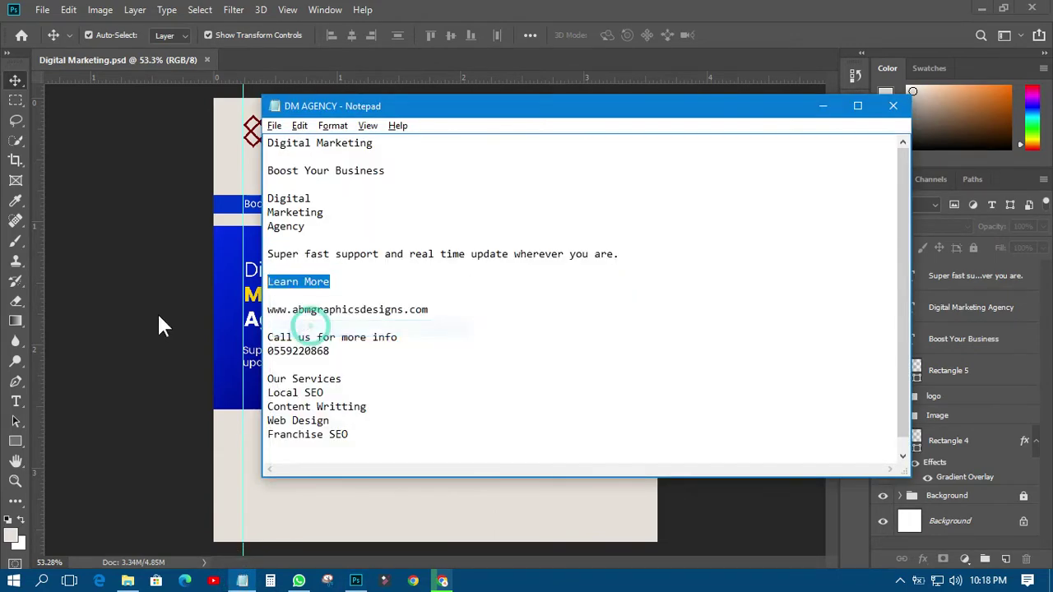
Return to Photoshop and draw a rectangle about 117 × 29 px on the blue shape below the support line
click(157, 310)
click(18, 439)
scroll(254, 404, up, 5)
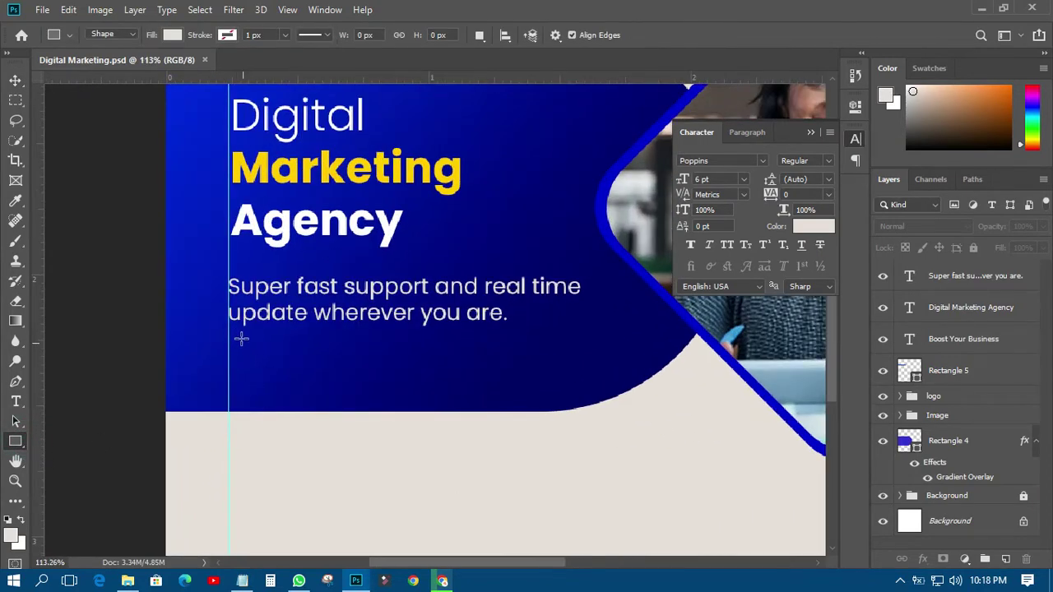
drag(239, 339, 339, 362)
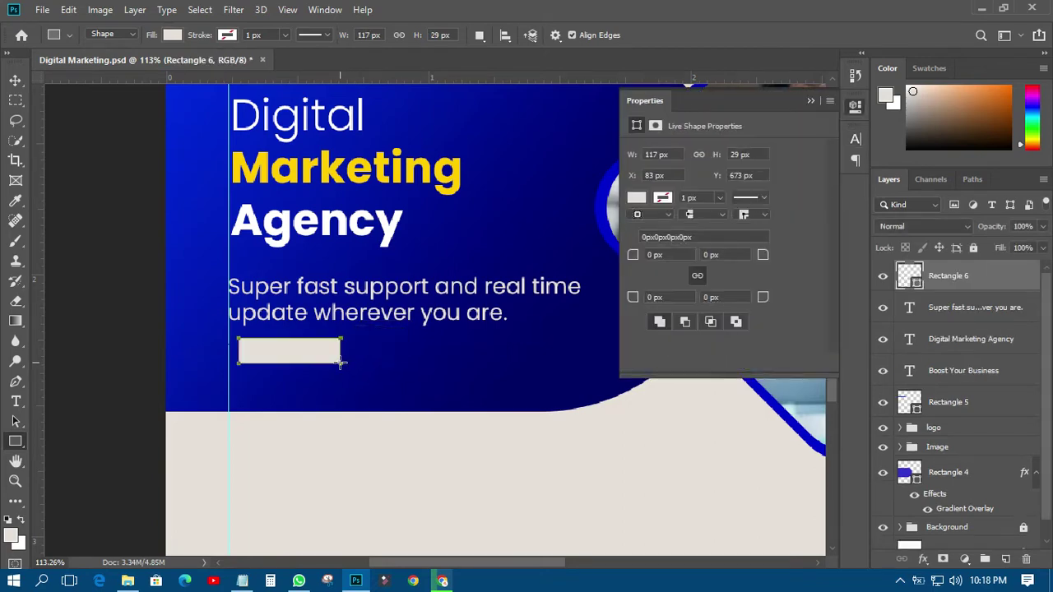
Fill the small rectangle below the support line with the yellow (#ffcc00) sampled from the word "Marketing"
double_click(910, 277)
click(458, 163)
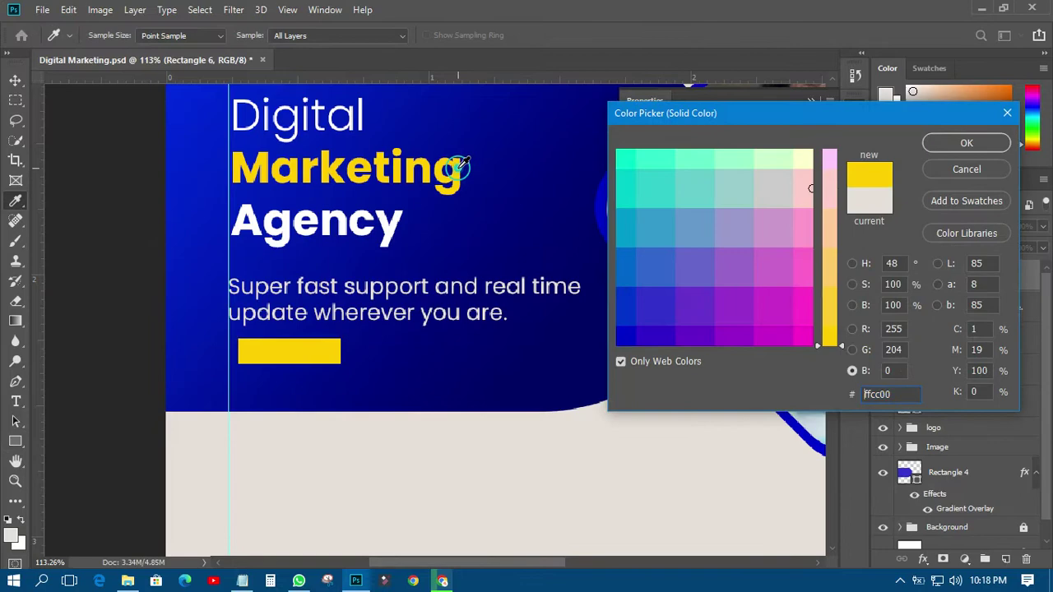
click(954, 142)
click(15, 79)
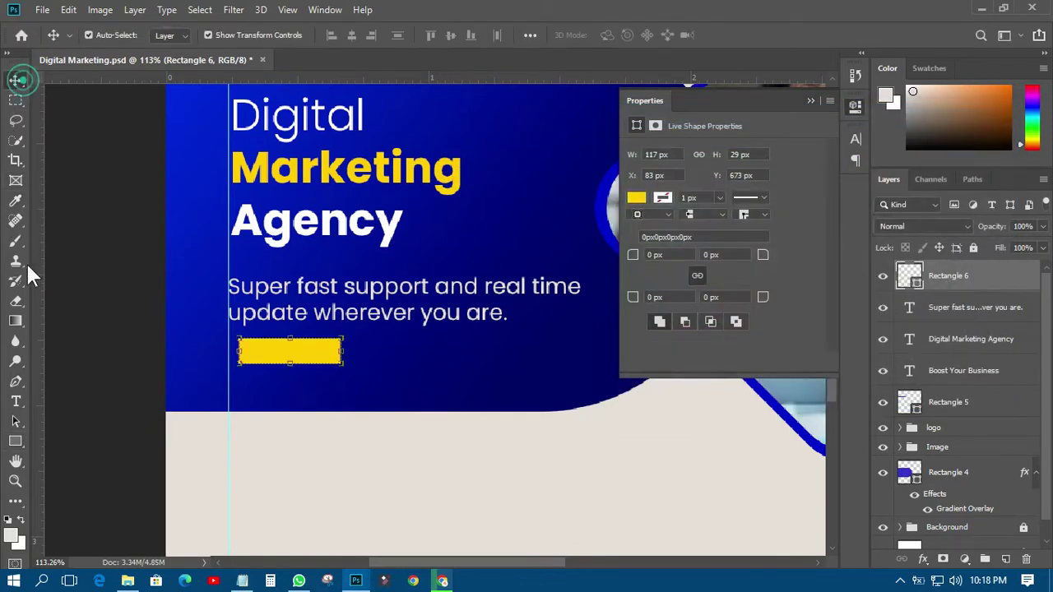
Add the text "Learn More" on the blue shape and move it onto the yellow rectangle
click(15, 402)
click(253, 390)
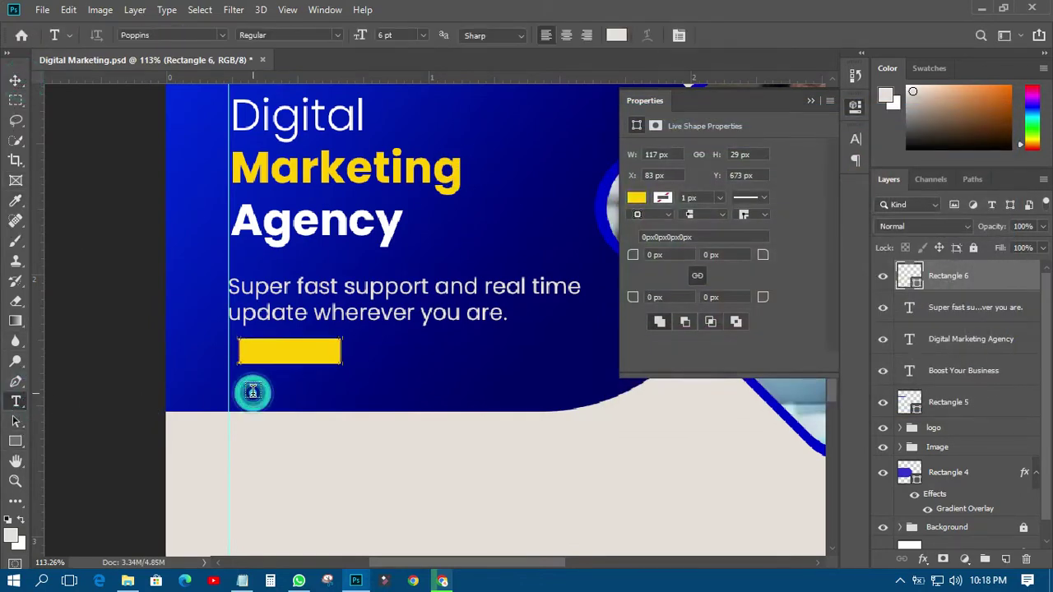
text(Learn More)
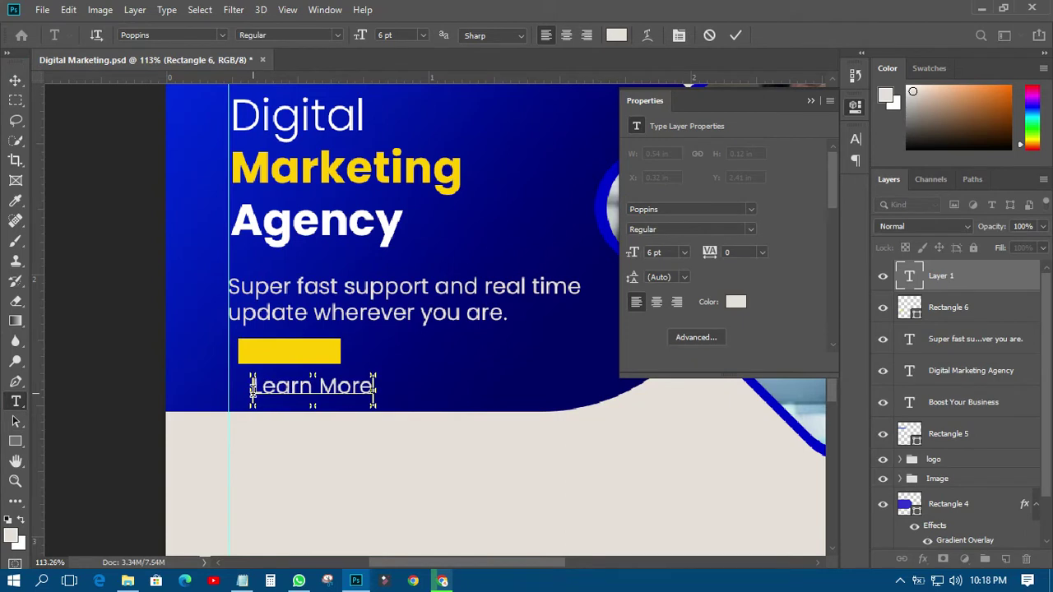
click(15, 79)
drag(282, 395, 272, 358)
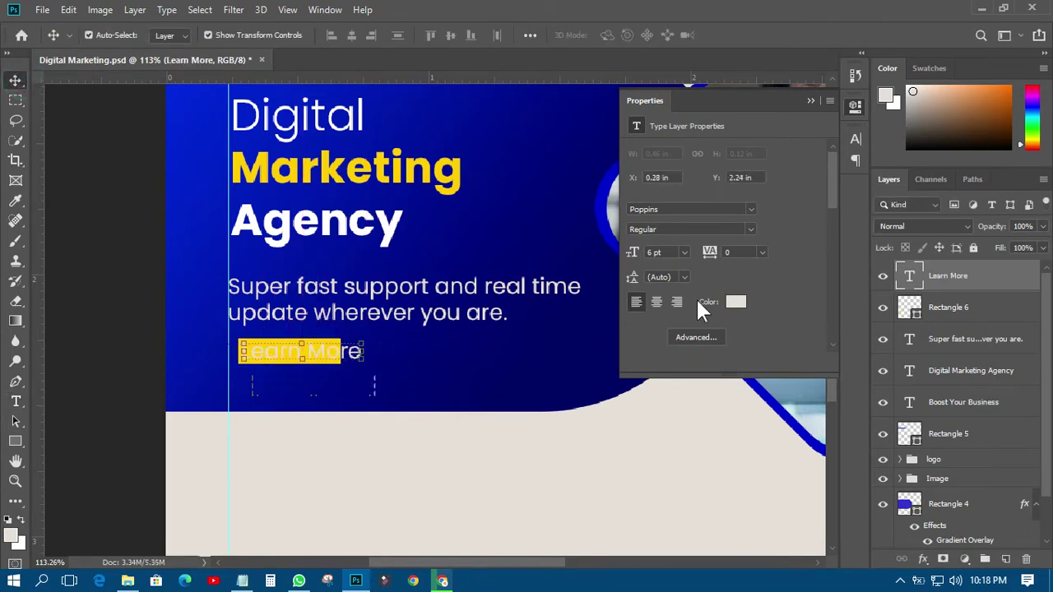
Change the "Learn More" text color to black and deselect it
click(735, 303)
click(625, 326)
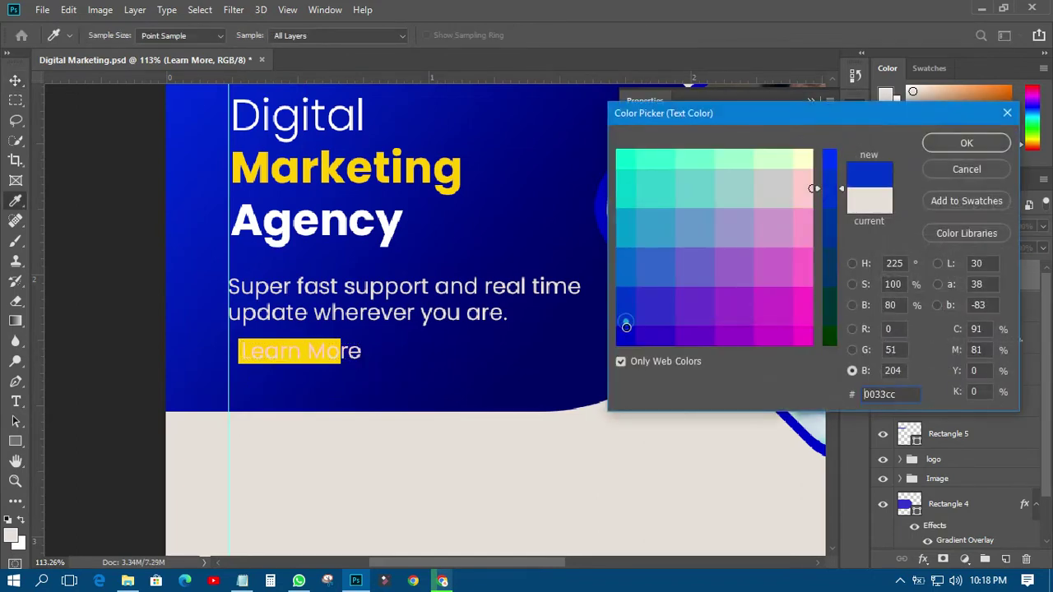
click(830, 331)
click(954, 148)
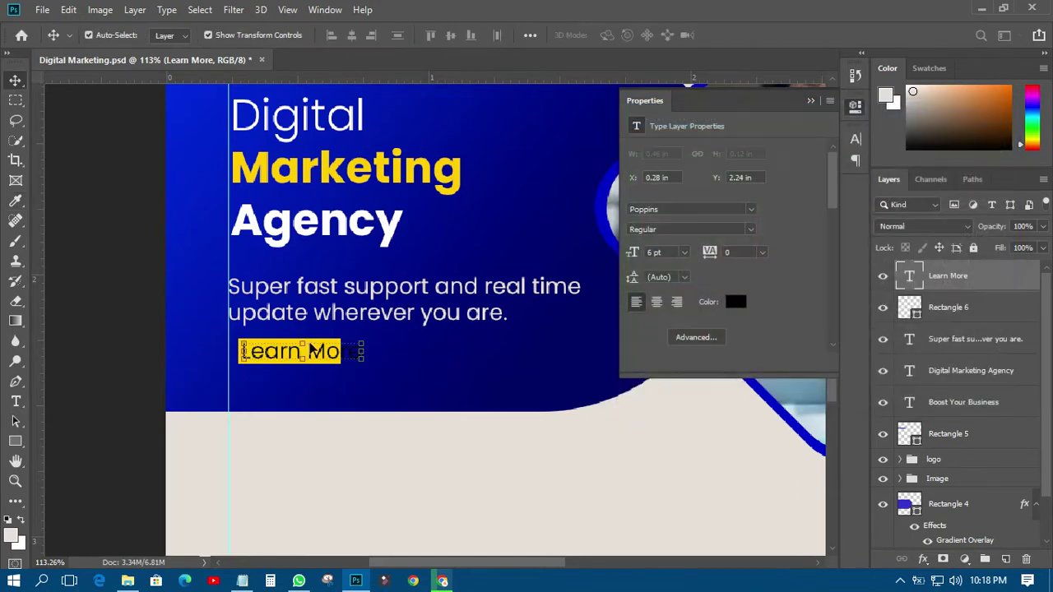
click(107, 284)
Widen the yellow rectangle to about 146 px so it spans the whole "Learn More" text, and deselect it
alt+scroll(299, 430, down, 3)
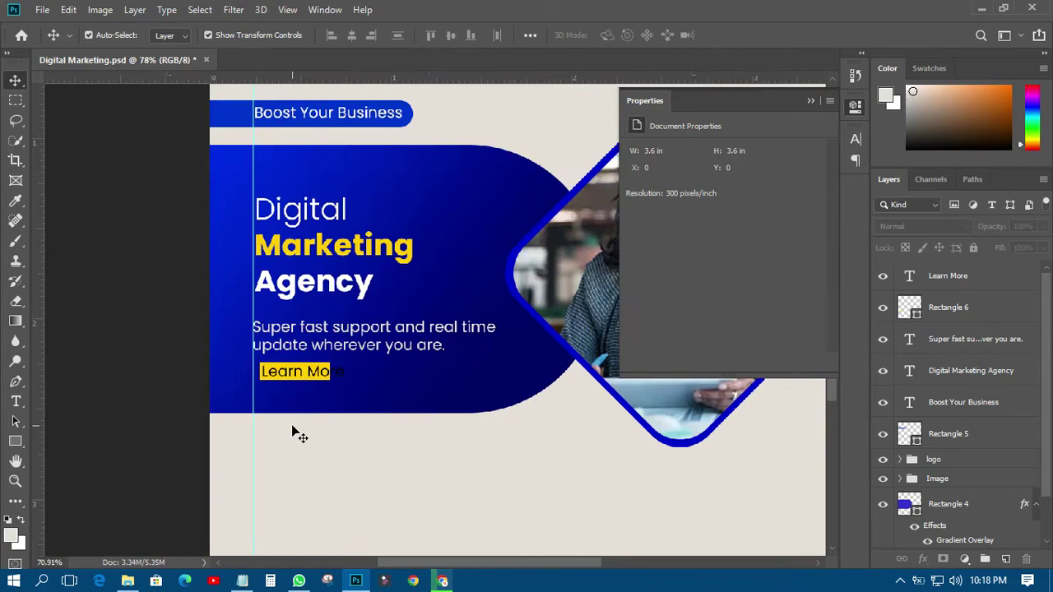
alt+scroll(303, 407, up, 5)
click(298, 360)
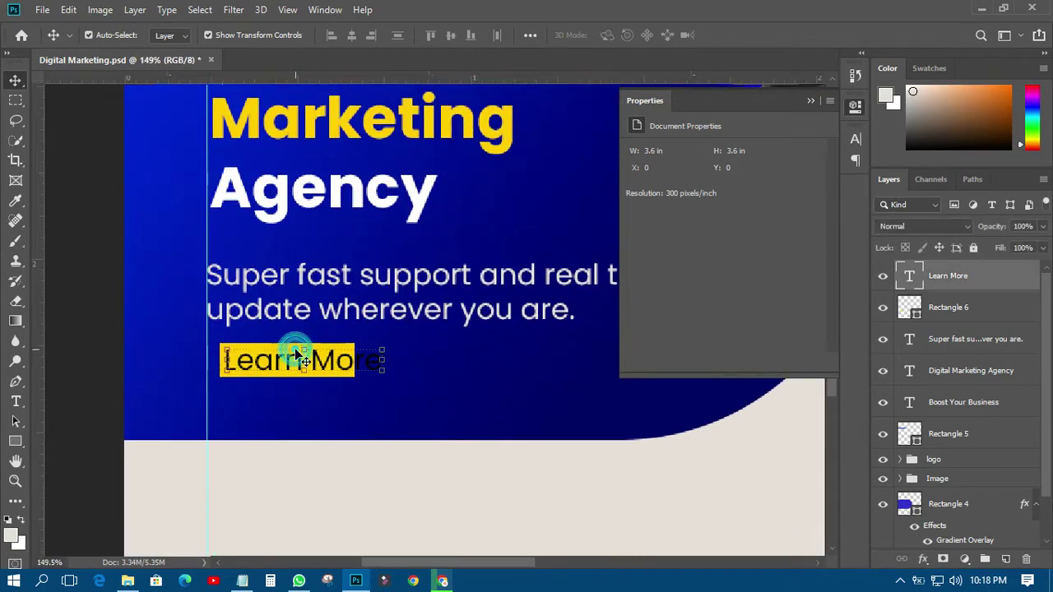
click(948, 307)
drag(355, 360, 390, 362)
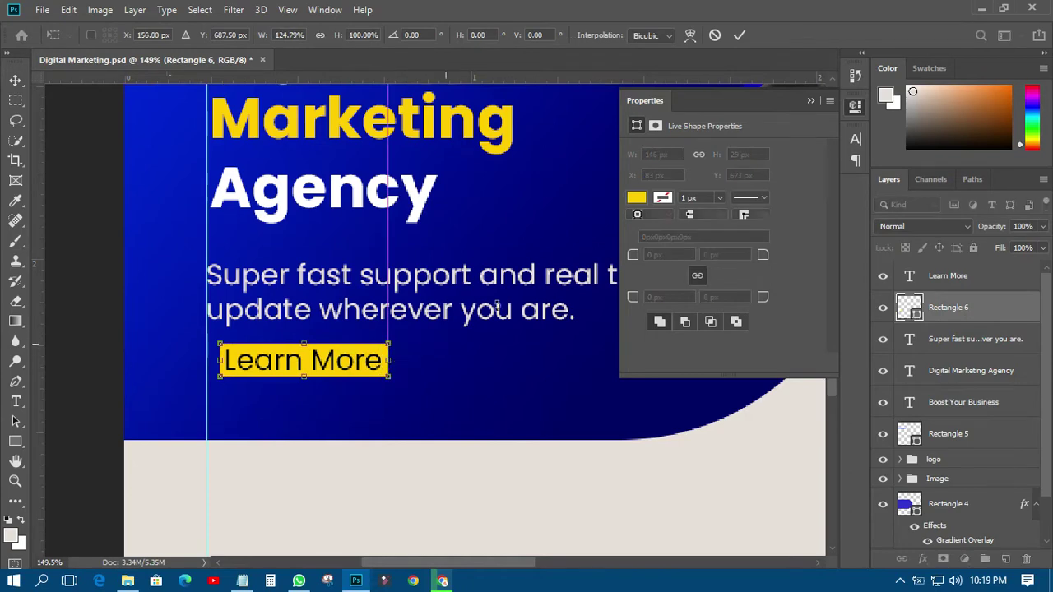
click(737, 33)
click(107, 302)
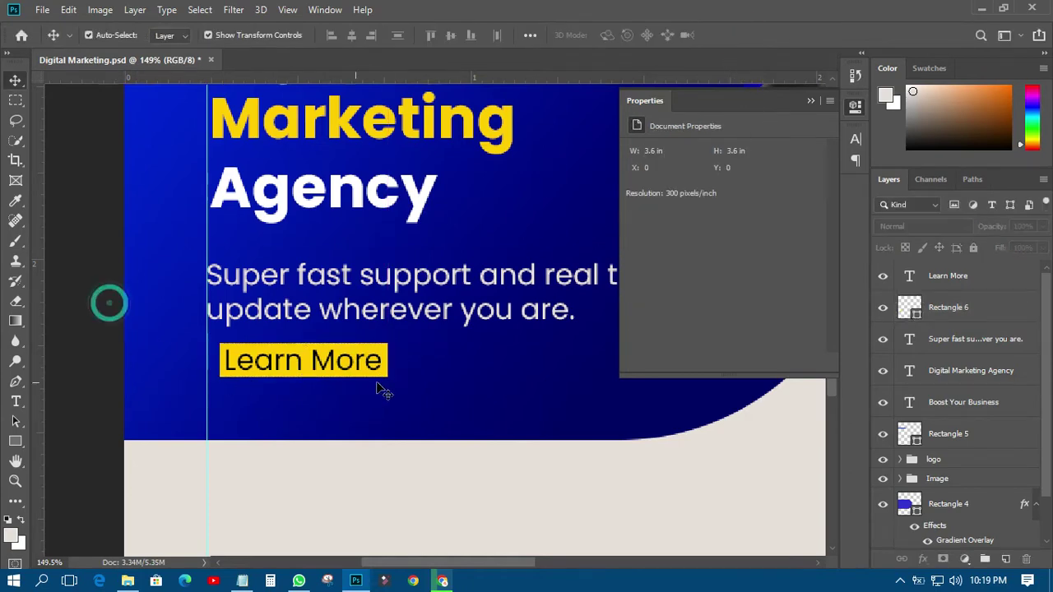
Switch the "Learn More" text from Regular to a slightly heavier Poppins style and deselect it
click(353, 357)
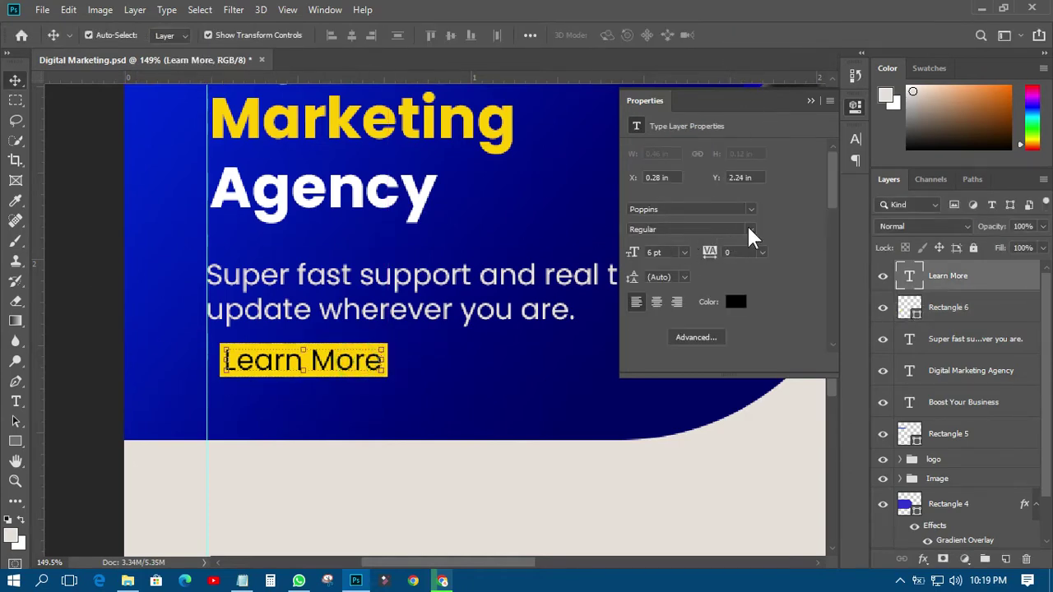
click(748, 228)
click(667, 344)
click(82, 303)
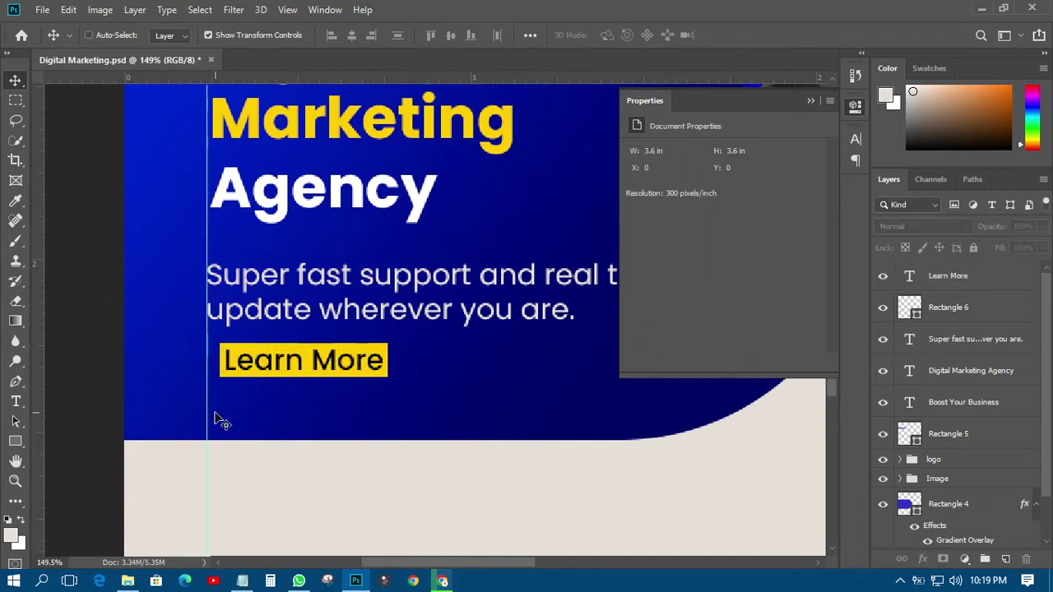
Save the document and collapse the Properties panel to uncover the whole flyer
key(ctrl+0)
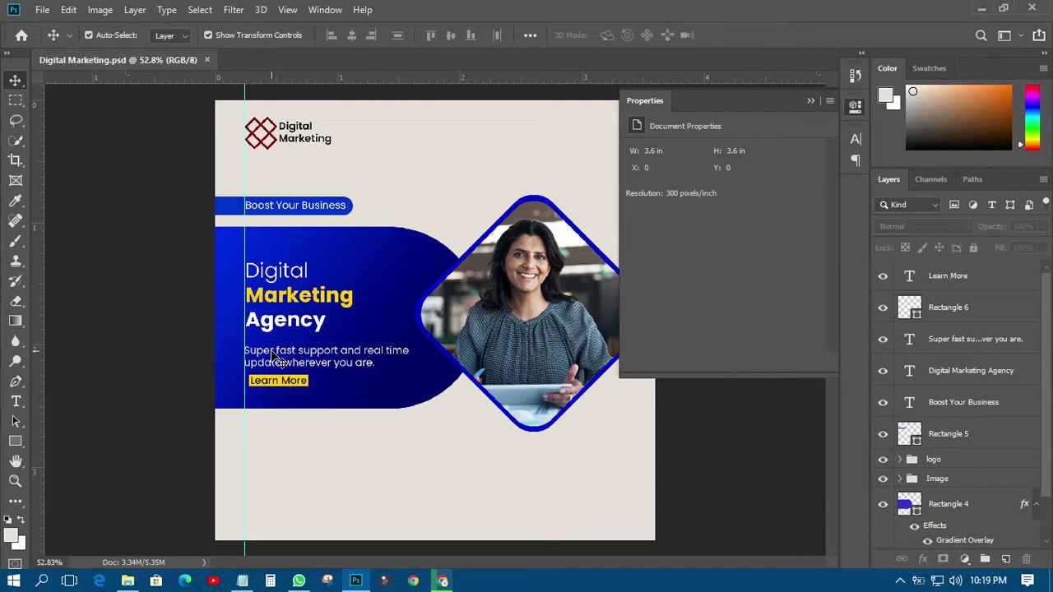
key(ctrl)
click(854, 105)
click(731, 189)
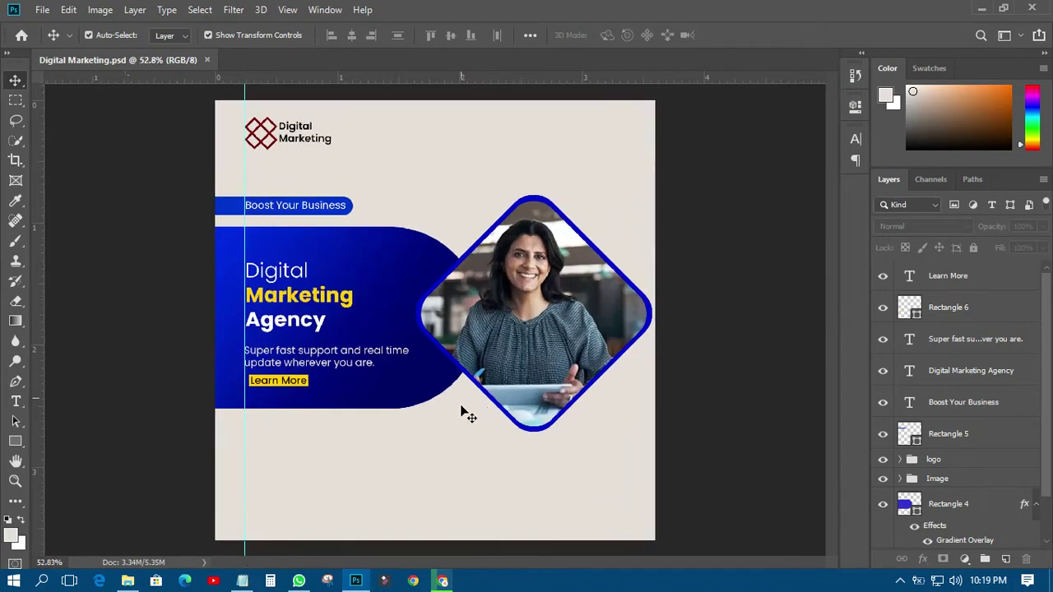
Recolor the diamond frame behind the photo, layer Rectangle 2, to light pink #ffcccc
click(633, 284)
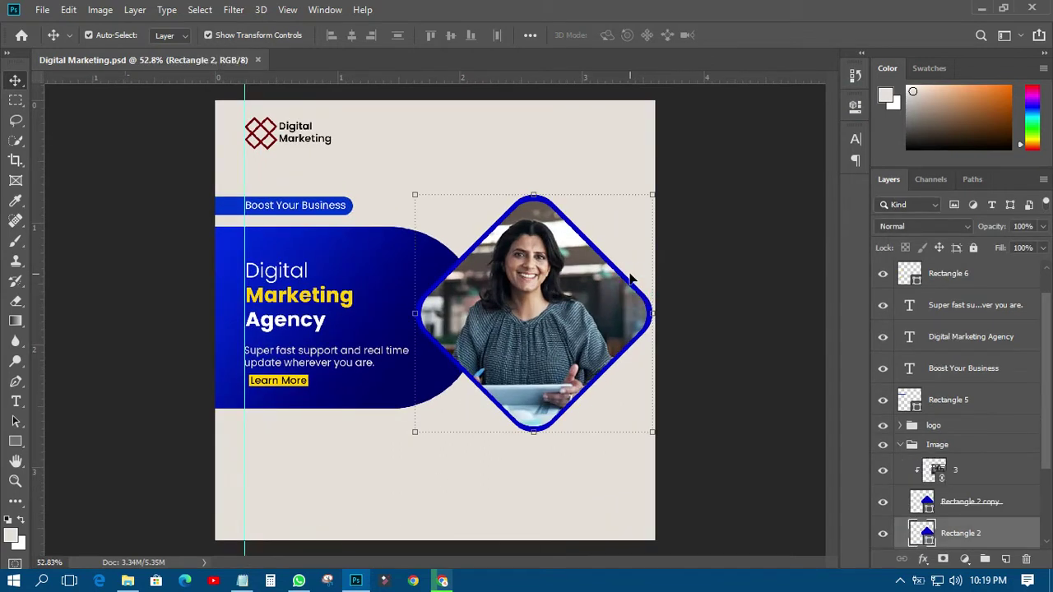
click(882, 535)
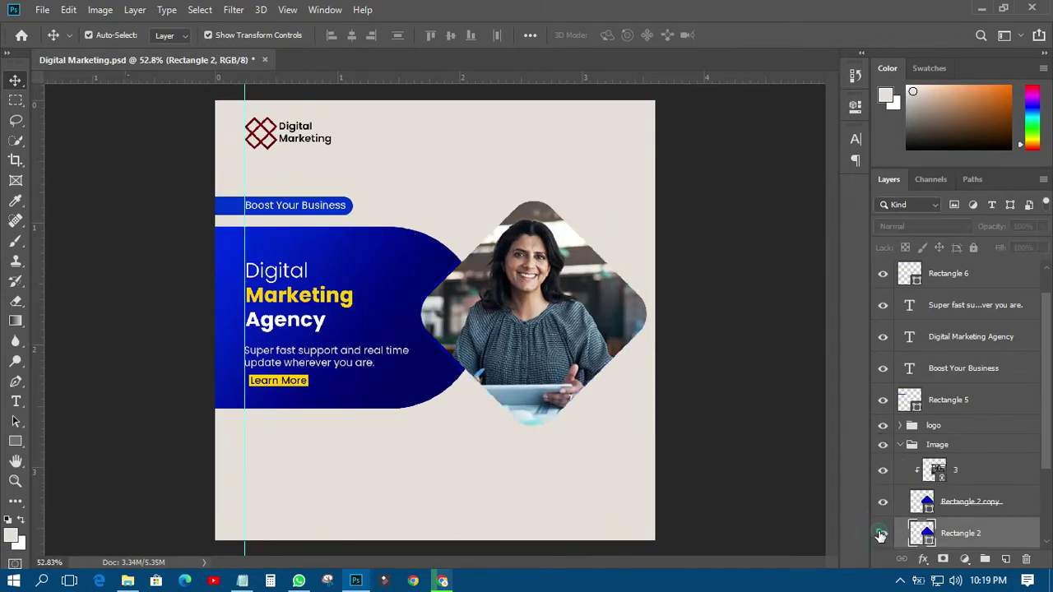
click(882, 535)
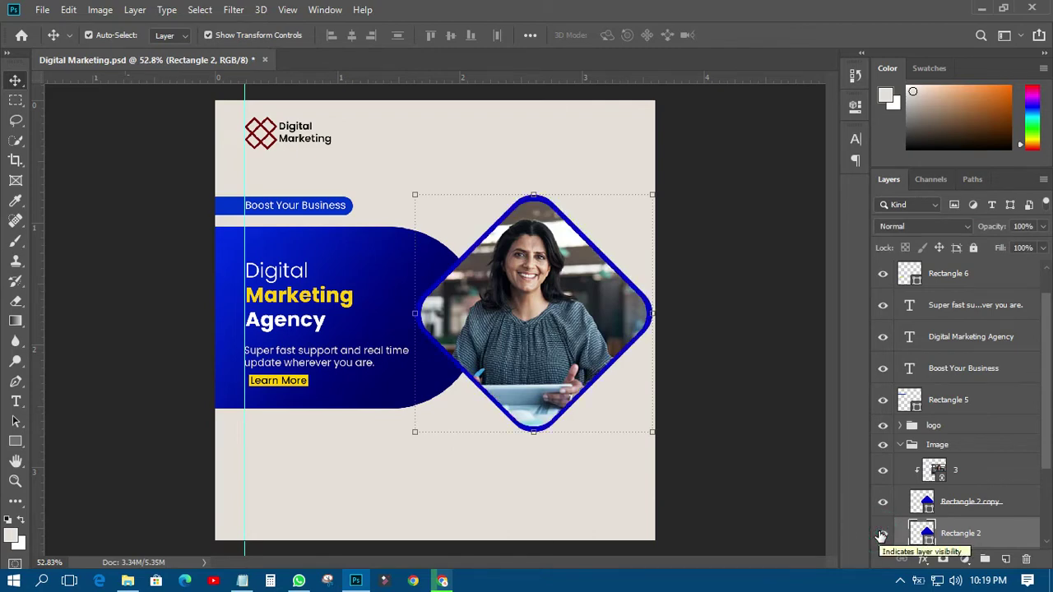
double_click(927, 536)
click(497, 174)
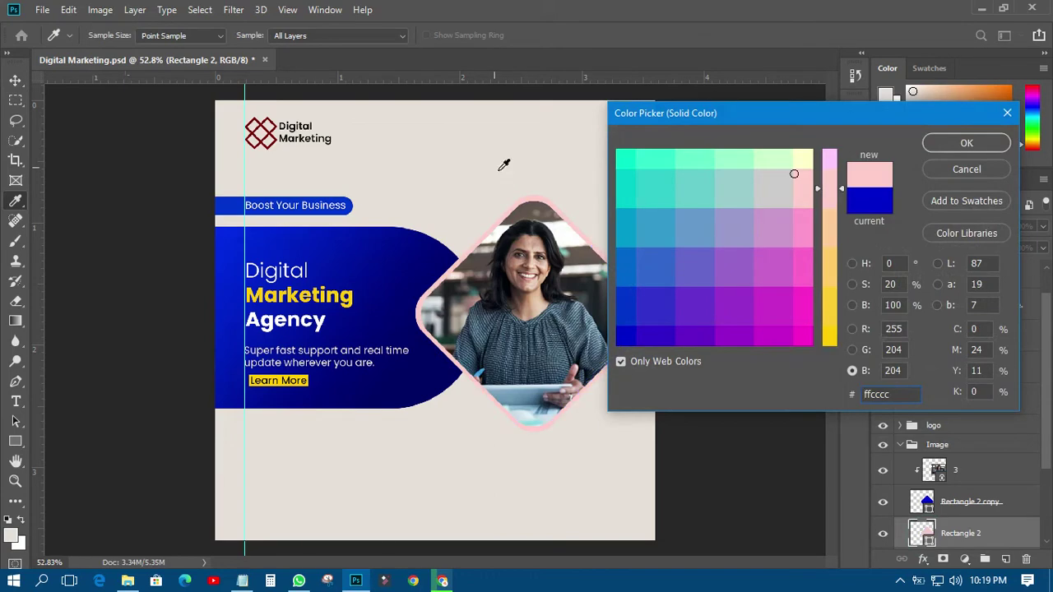
click(931, 142)
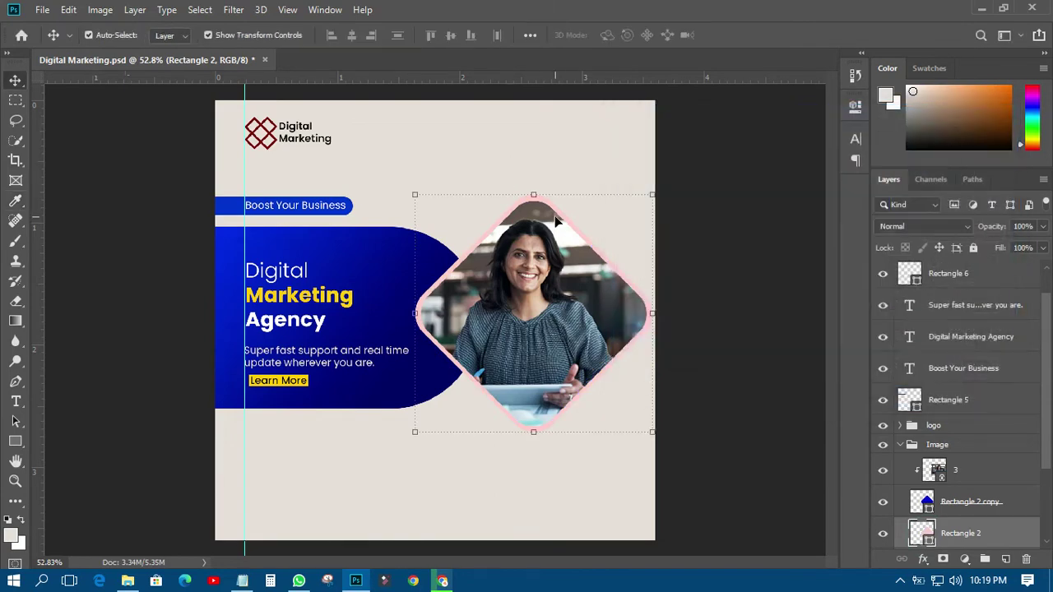
Collapse the Image group and add a Drop Shadow layer style to it
click(930, 445)
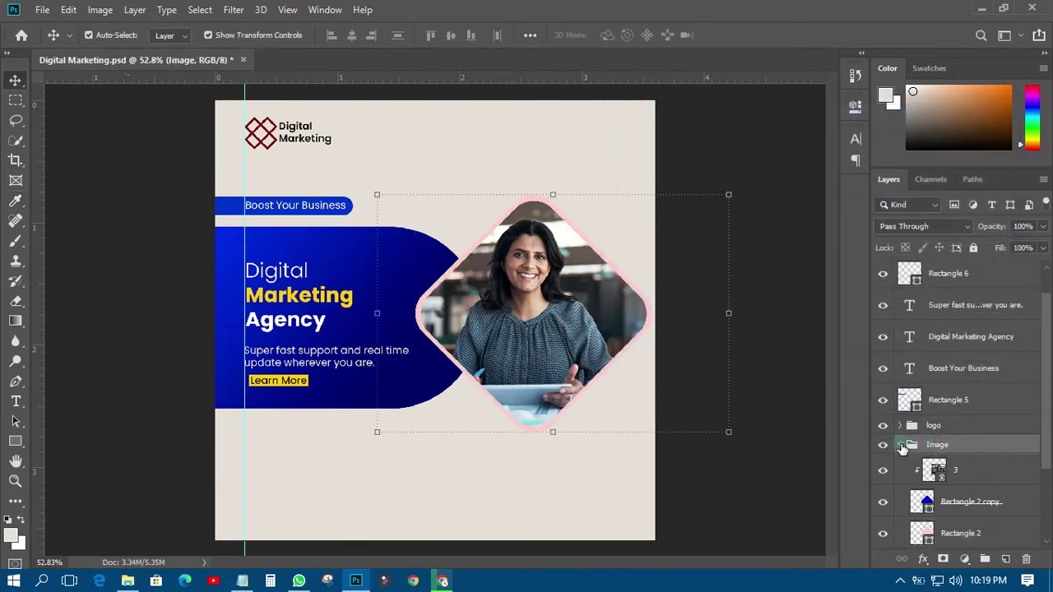
click(900, 445)
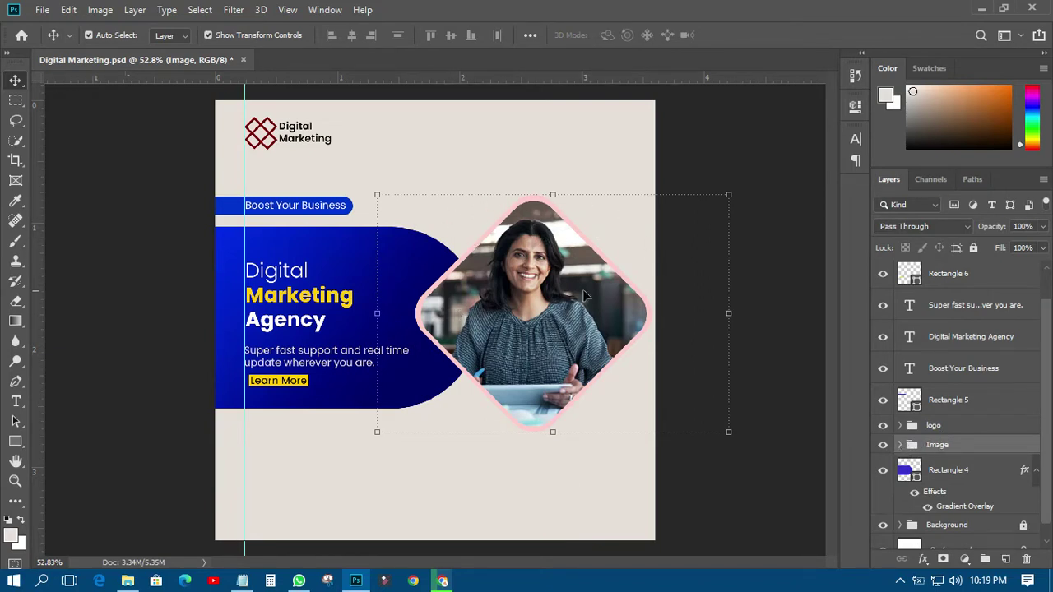
click(921, 563)
click(942, 553)
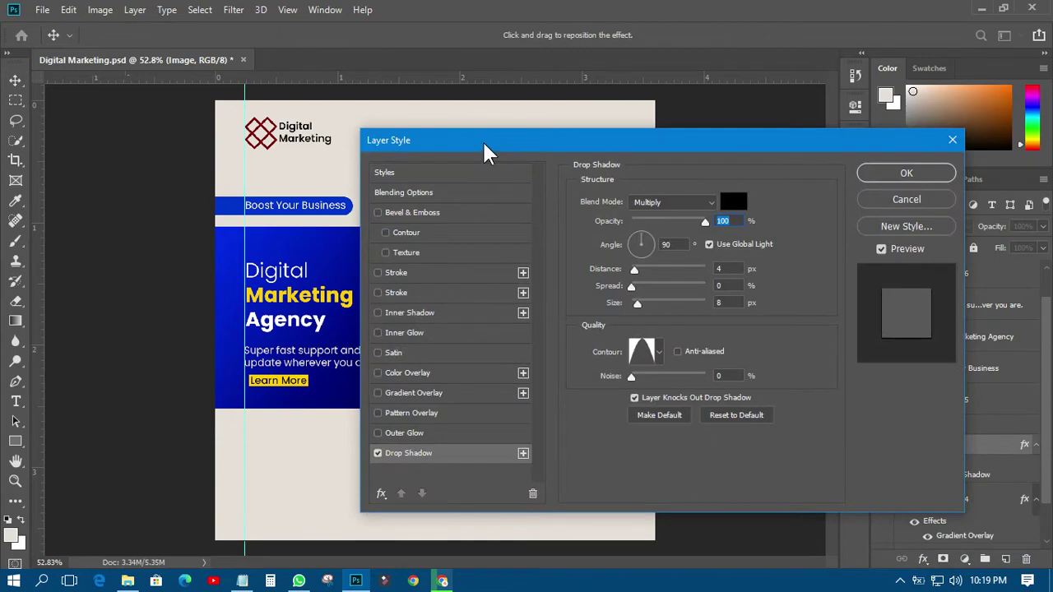
drag(486, 153, 839, 150)
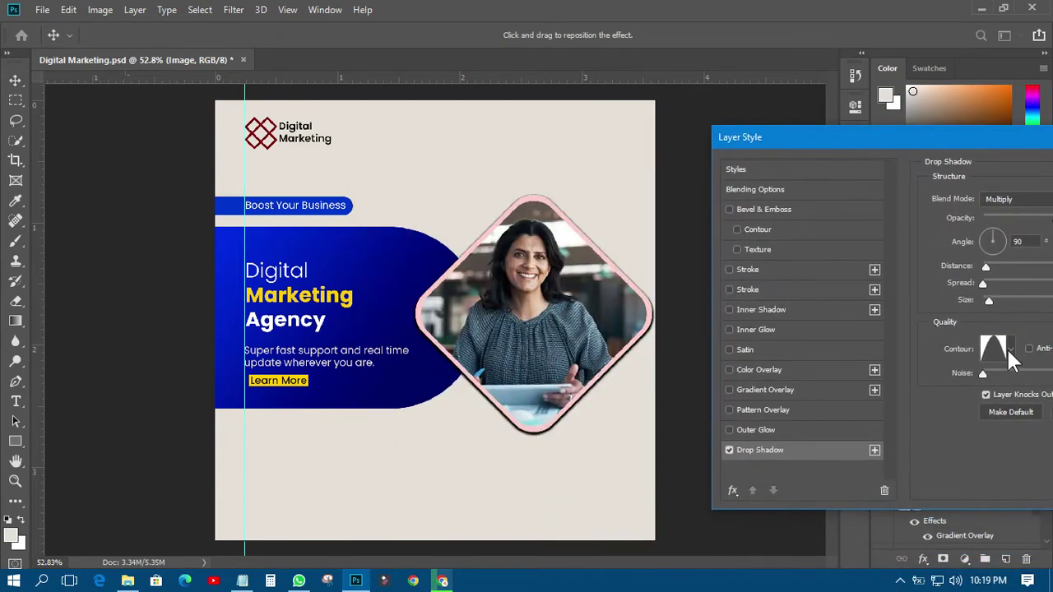
drag(886, 133, 719, 106)
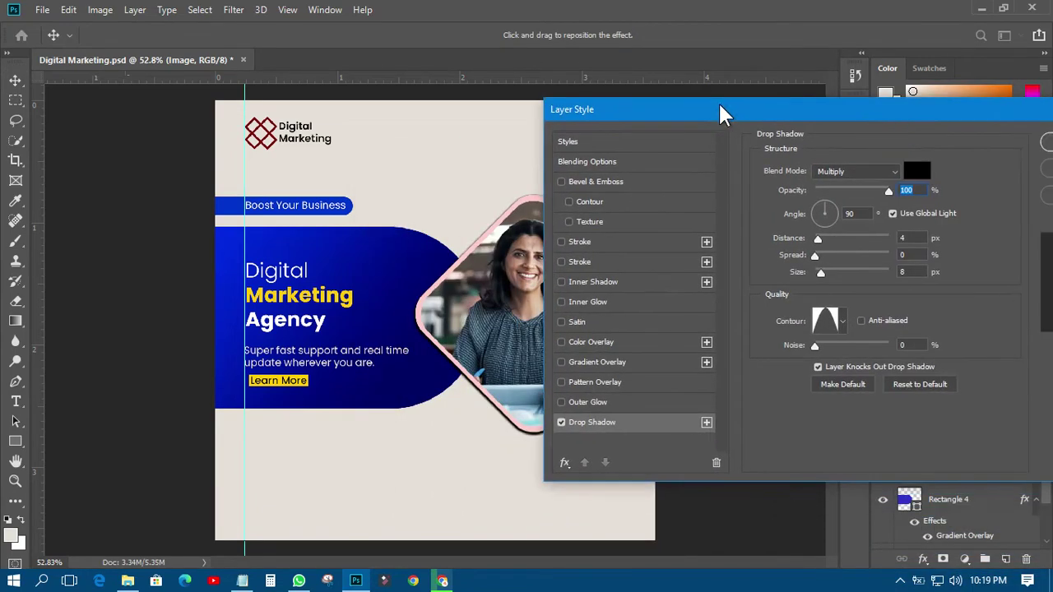
Set the Image group's drop shadow size to 29 px and its opacity to 22%
click(905, 237)
click(911, 272)
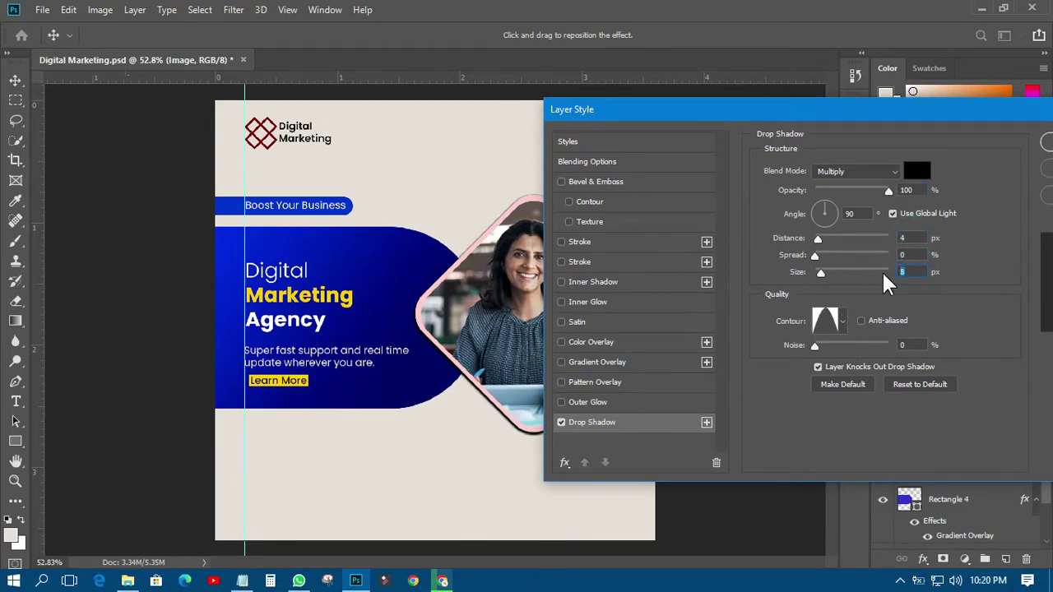
text(29)
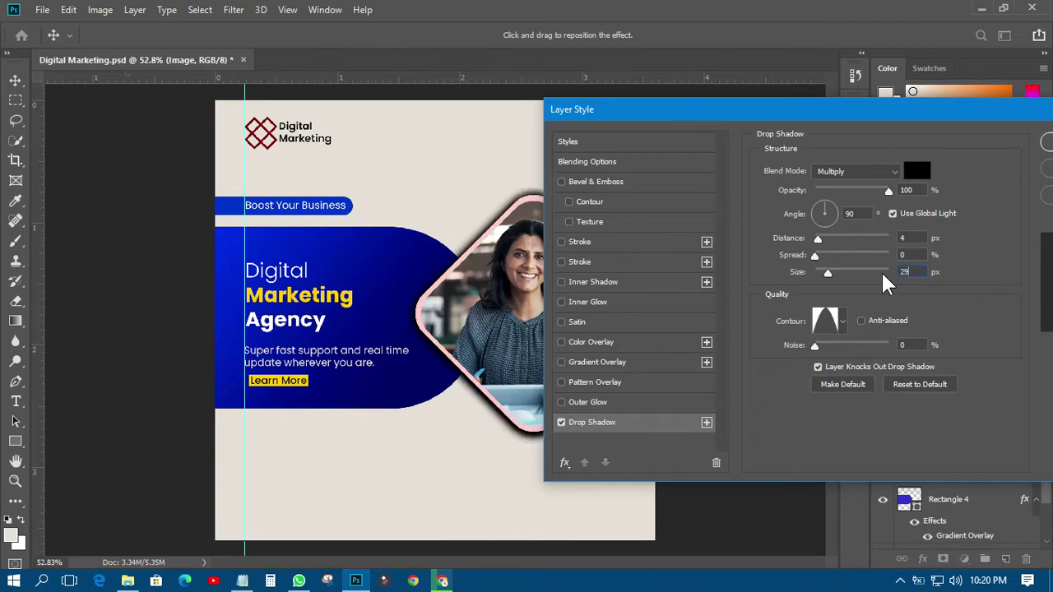
click(906, 190)
click(831, 191)
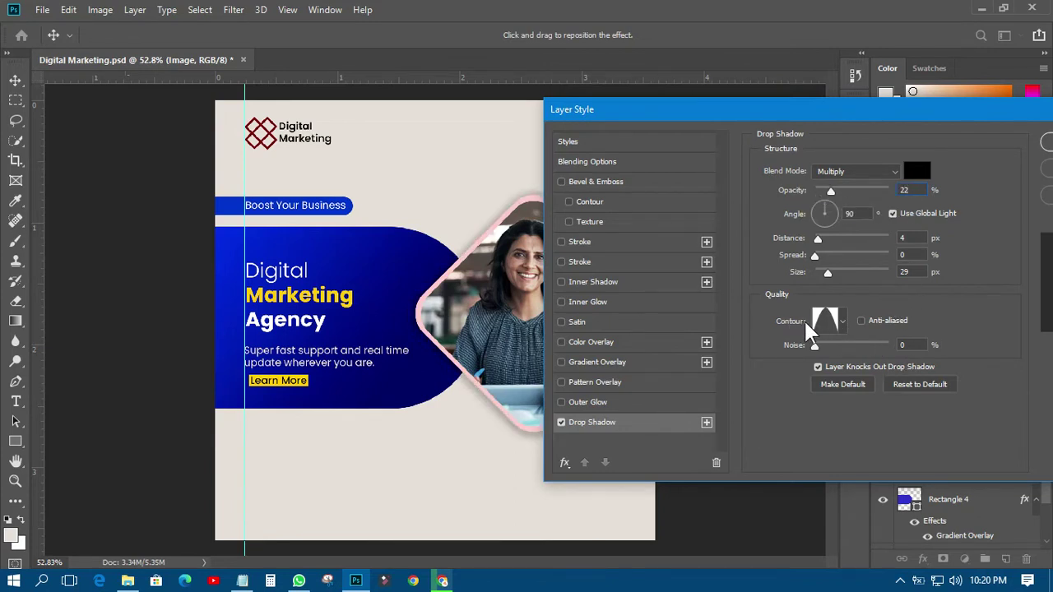
Give the drop shadow the wavy descending-slope contour and apply the layer style
click(842, 322)
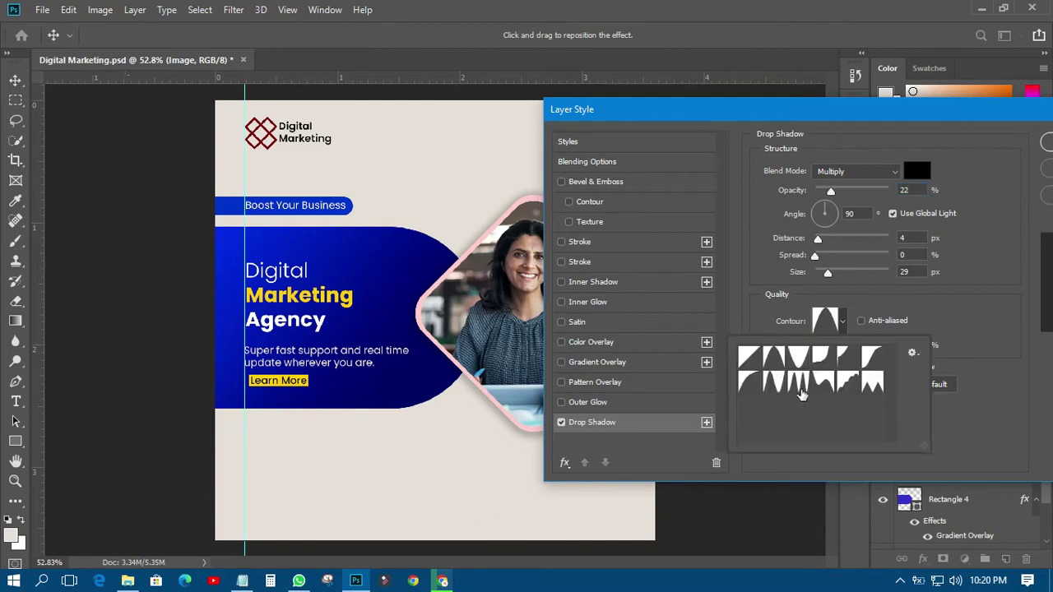
click(823, 382)
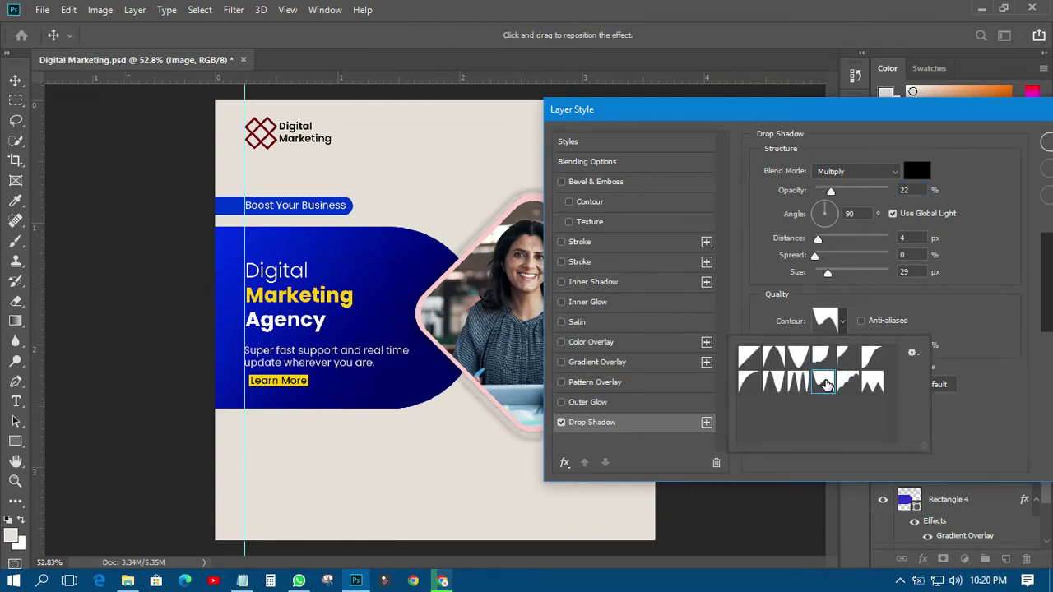
click(801, 382)
click(824, 383)
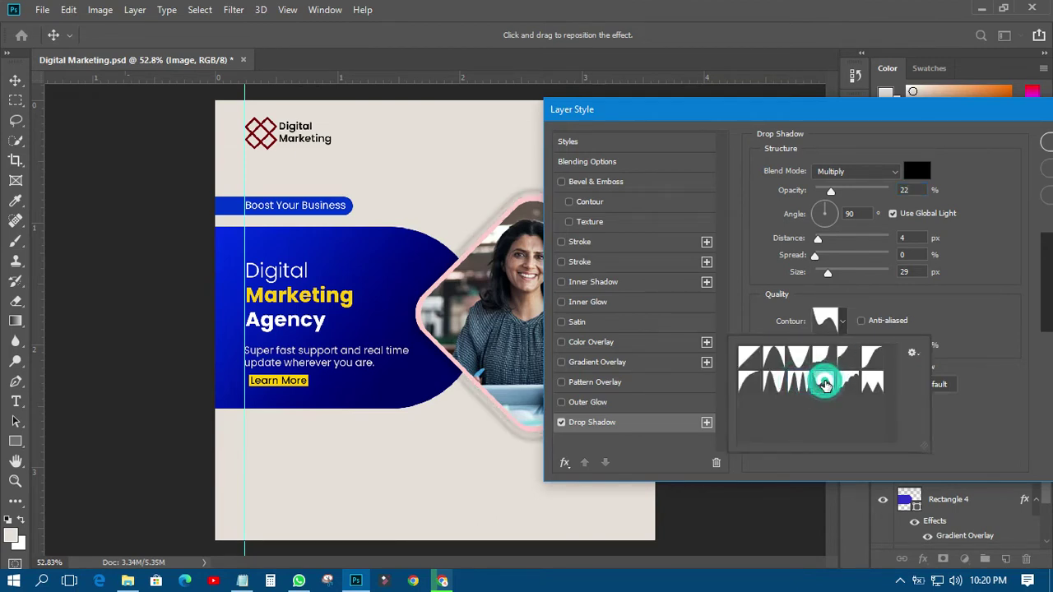
drag(925, 108, 799, 122)
click(967, 148)
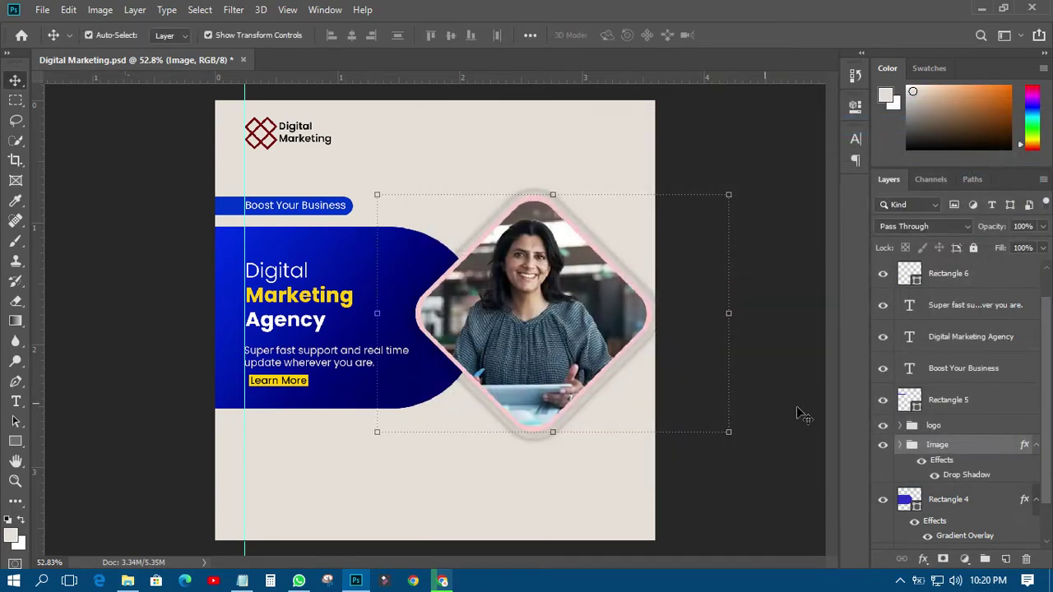
Scale the Image group down slightly, shift it left and up beside the blue shape, and deselect it
drag(573, 314, 566, 297)
drag(562, 303, 573, 299)
drag(710, 177, 690, 195)
drag(543, 293, 533, 298)
click(738, 35)
click(717, 238)
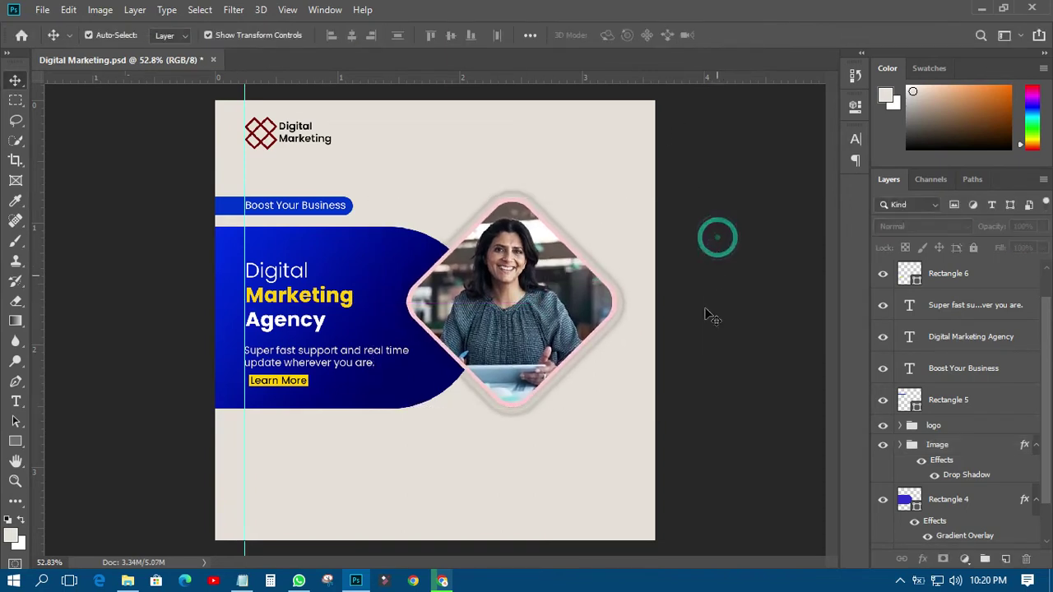
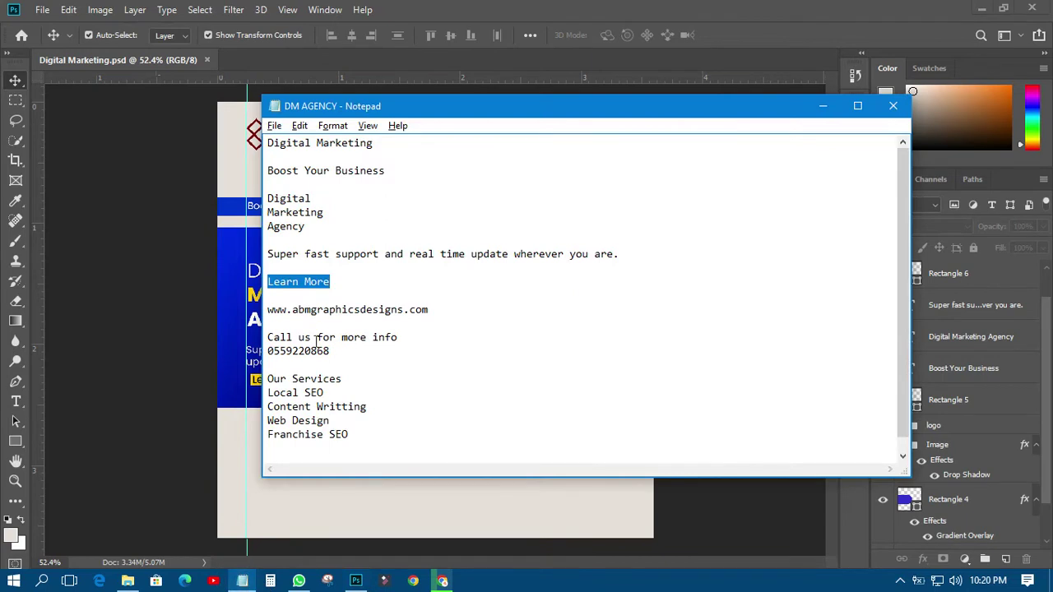
drag(268, 310, 387, 311)
right_click(371, 320)
click(404, 357)
click(148, 341)
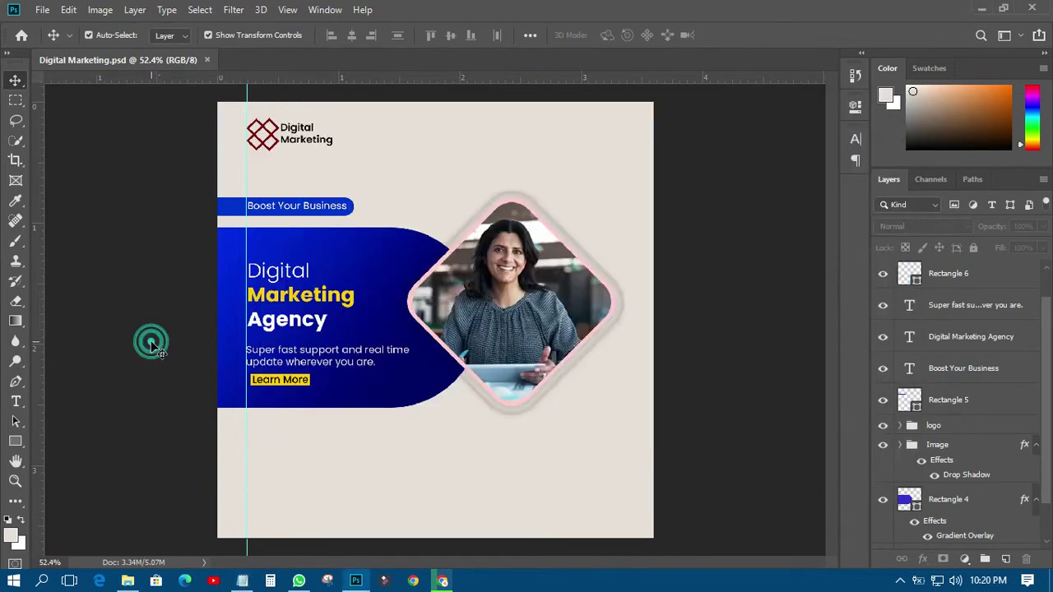
Paste the copied web address as a new text line below "Learn More" and align its start with the vertical guide
click(18, 400)
click(257, 401)
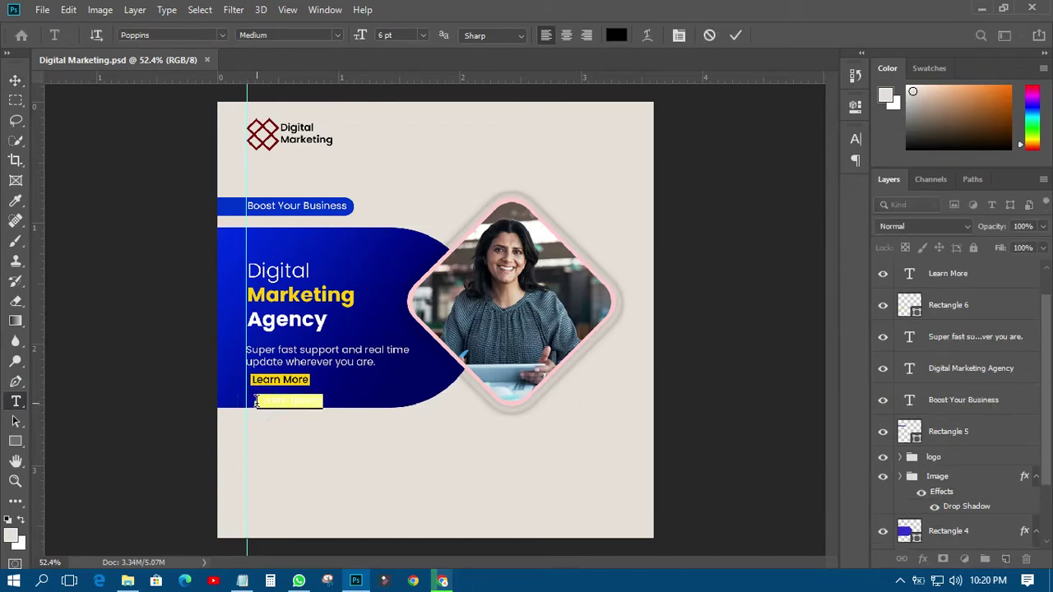
key(ctrl+v)
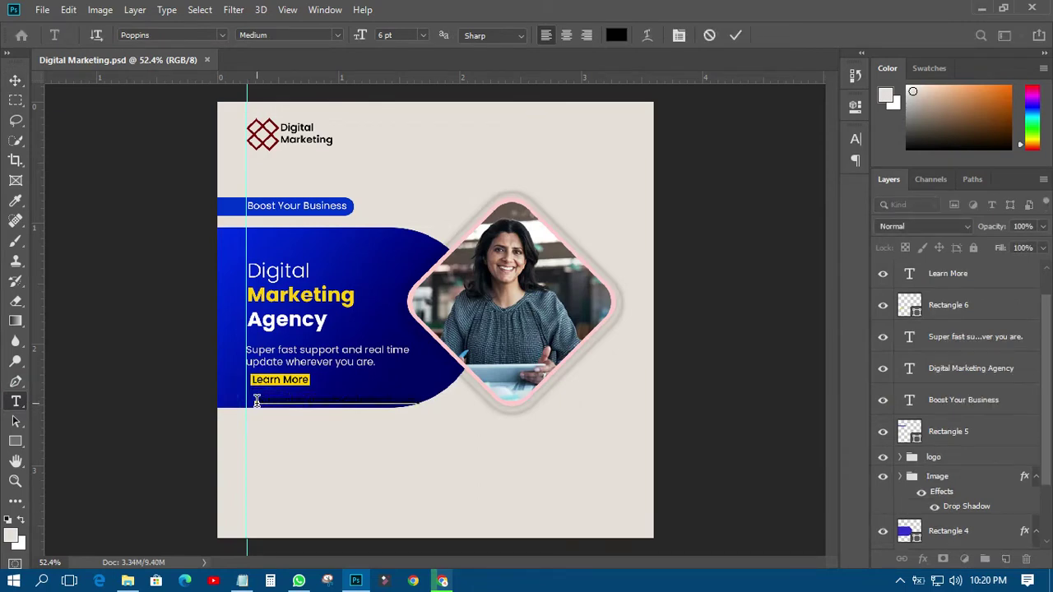
click(17, 80)
scroll(238, 376, up, 2)
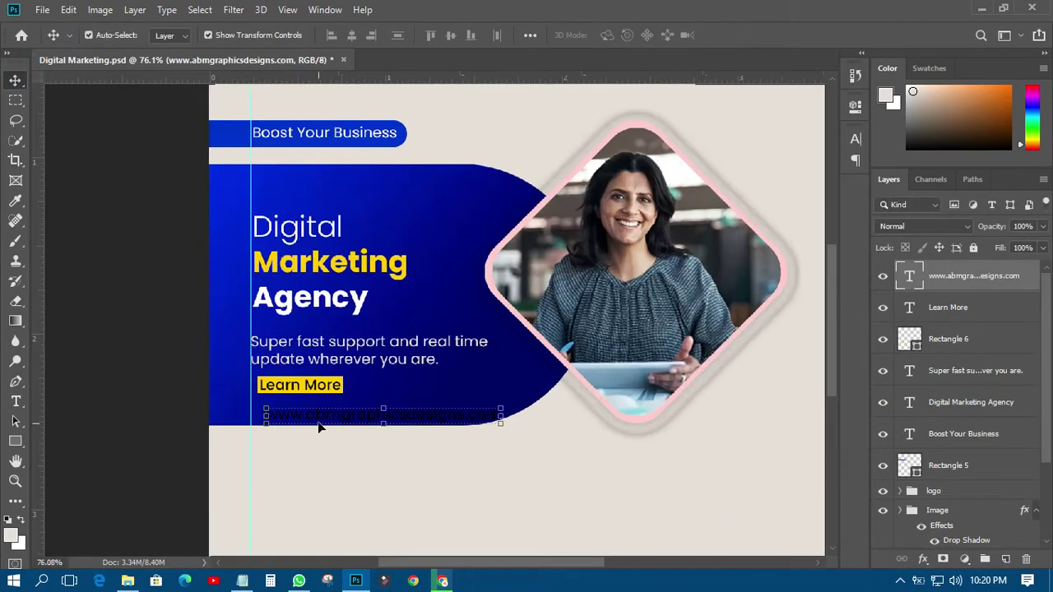
mouse_move(313, 418)
mouse_down()
mouse_move(311, 388)
mouse_move(308, 420)
mouse_up()
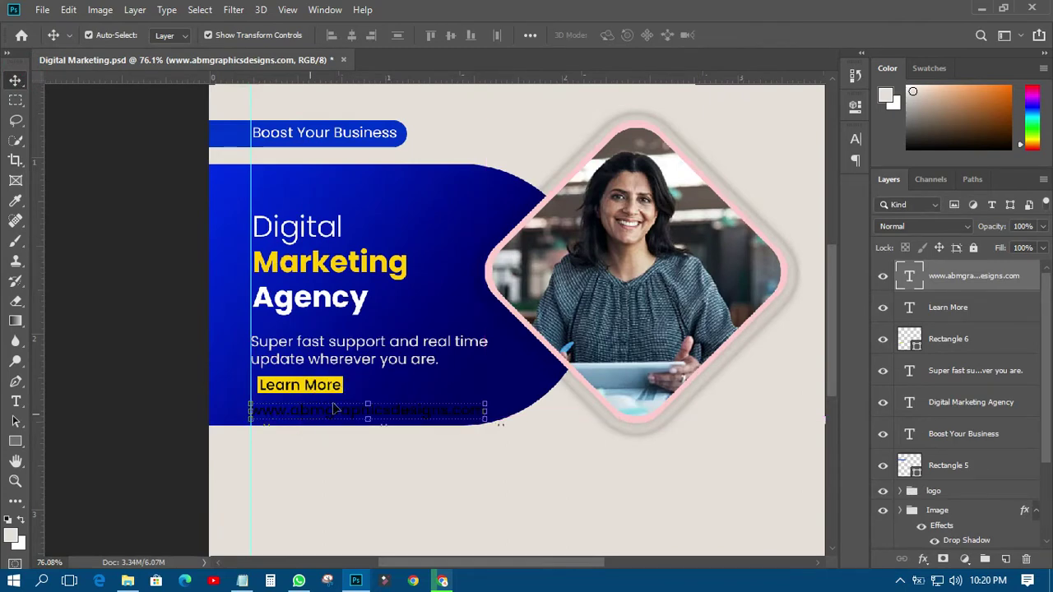
Change the web address text colour to white (ffffff) and deselect the layer
click(855, 139)
click(812, 225)
click(810, 167)
click(829, 152)
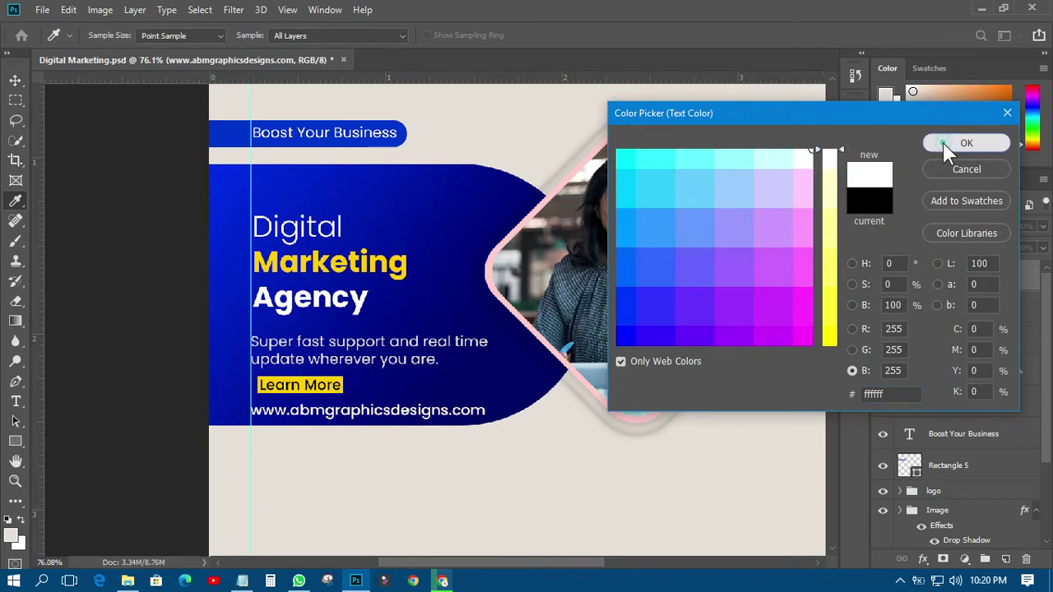
click(967, 142)
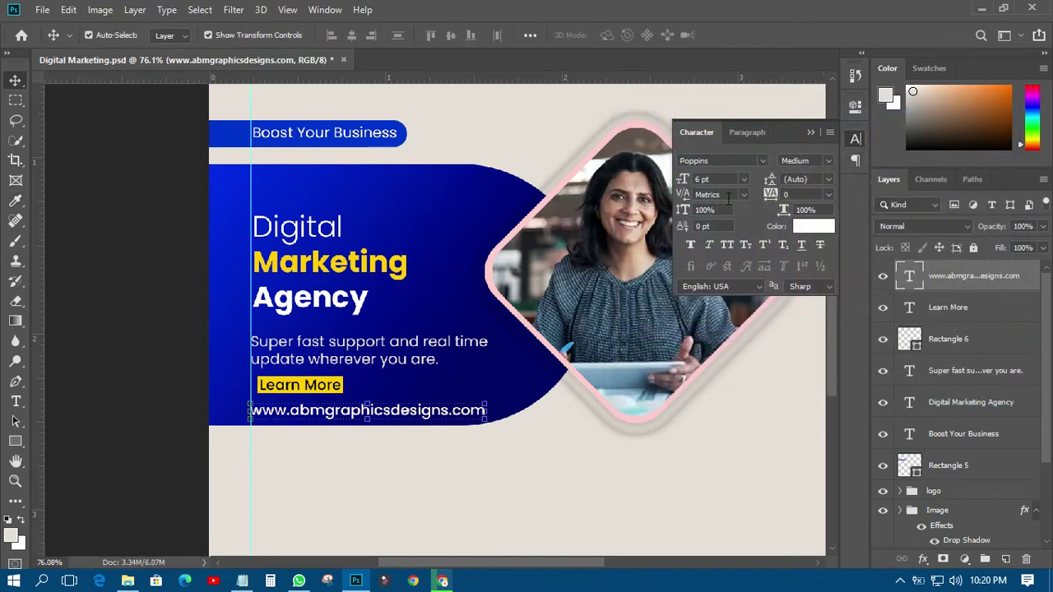
click(197, 334)
scroll(272, 458, down, 3)
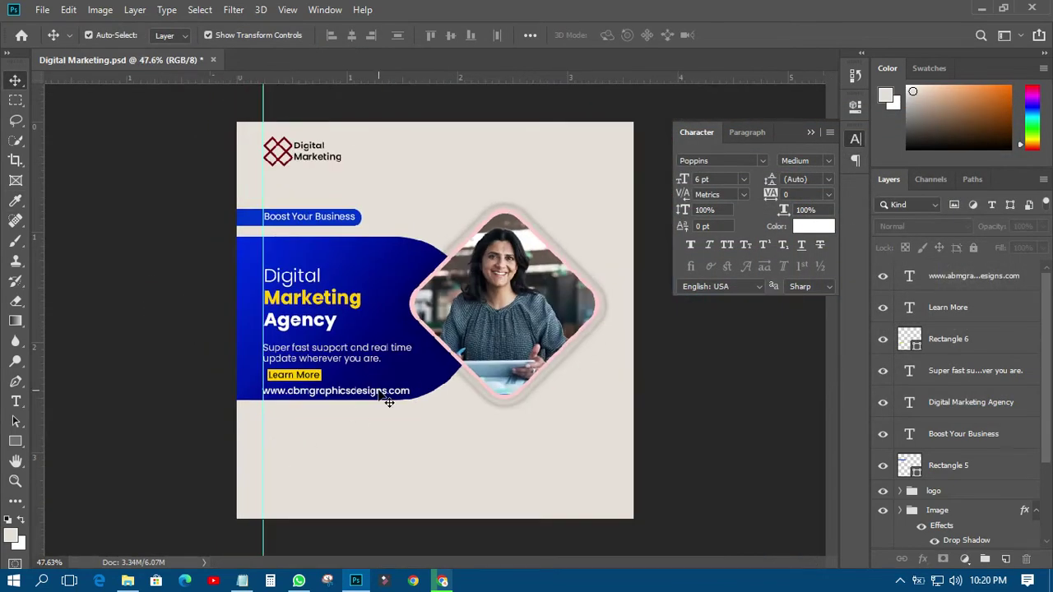
Set the web address text to the Poppins Regular weight and save the document
click(385, 399)
click(824, 161)
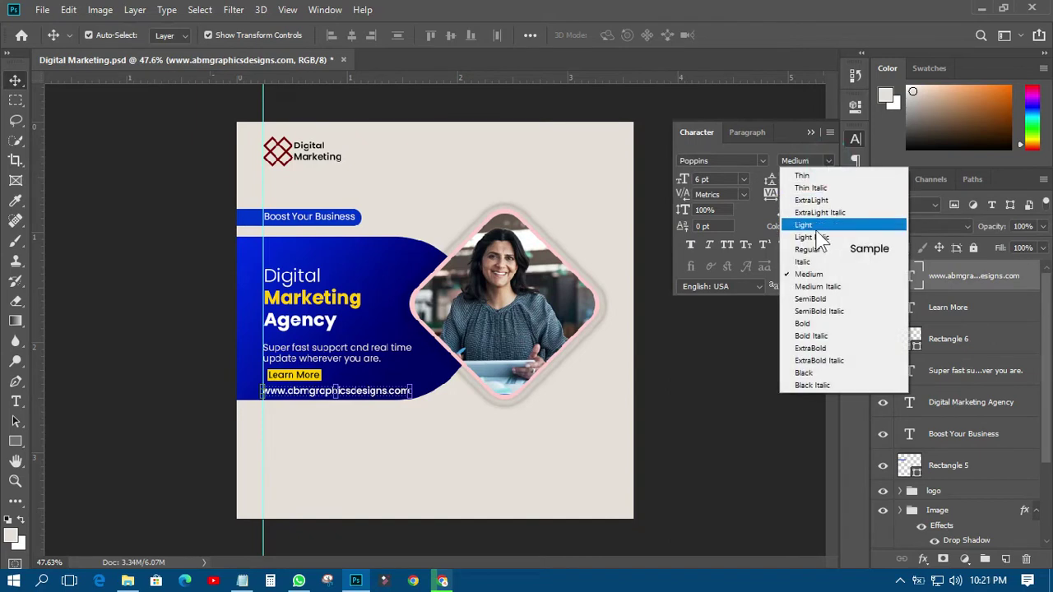
click(804, 249)
click(154, 348)
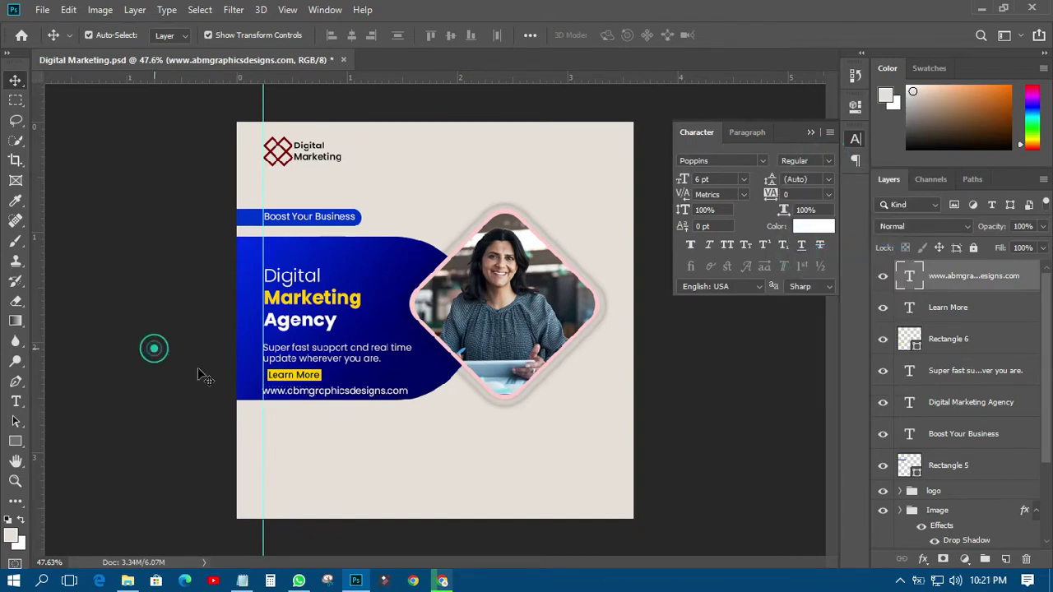
key(ctrl+s)
scroll(348, 436, up, 1)
scroll(347, 437, down, 1)
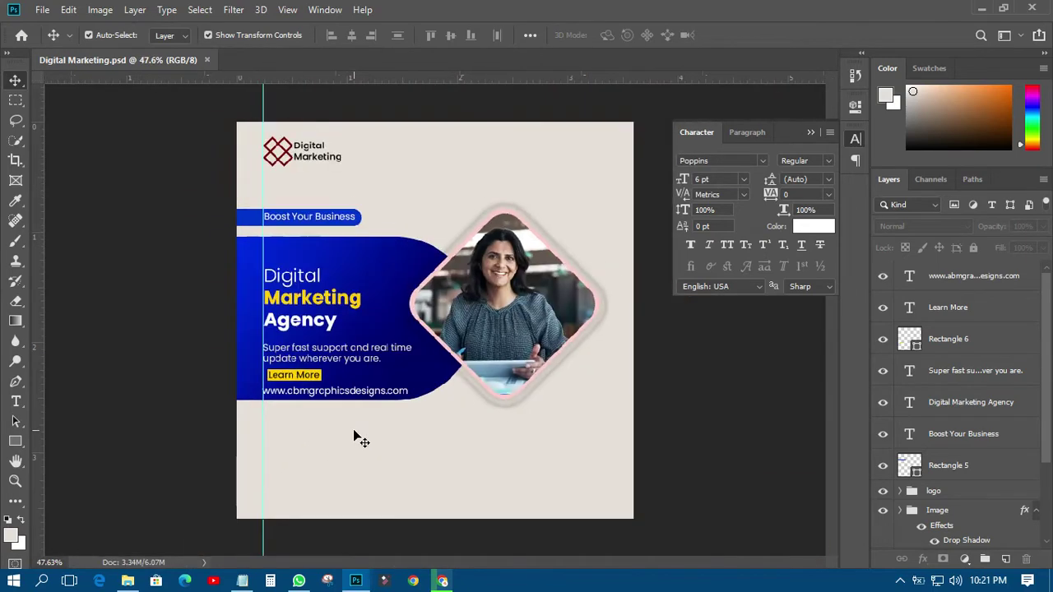
Copy "Call us for more info" and the phone number below it from the Notepad text and return to Photoshop
click(242, 580)
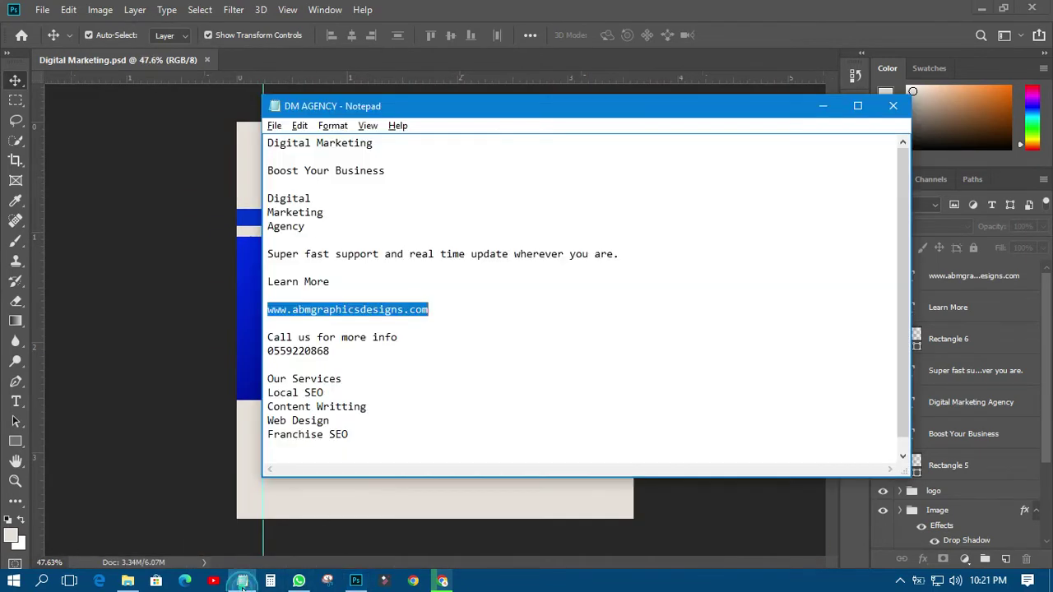
drag(268, 337, 344, 360)
right_click(314, 352)
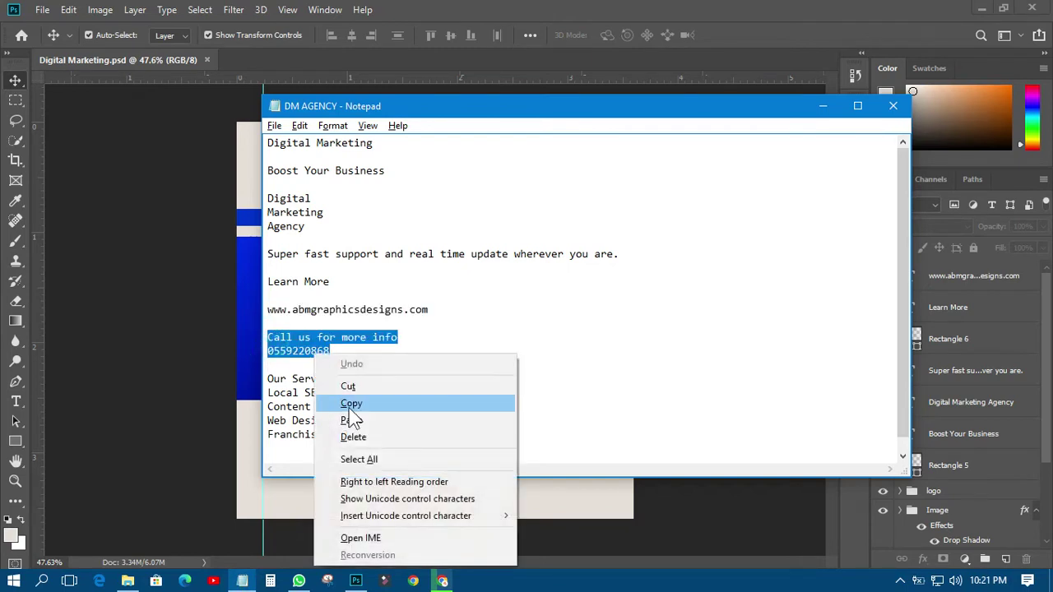
click(353, 404)
click(181, 364)
scroll(292, 498, up, 1)
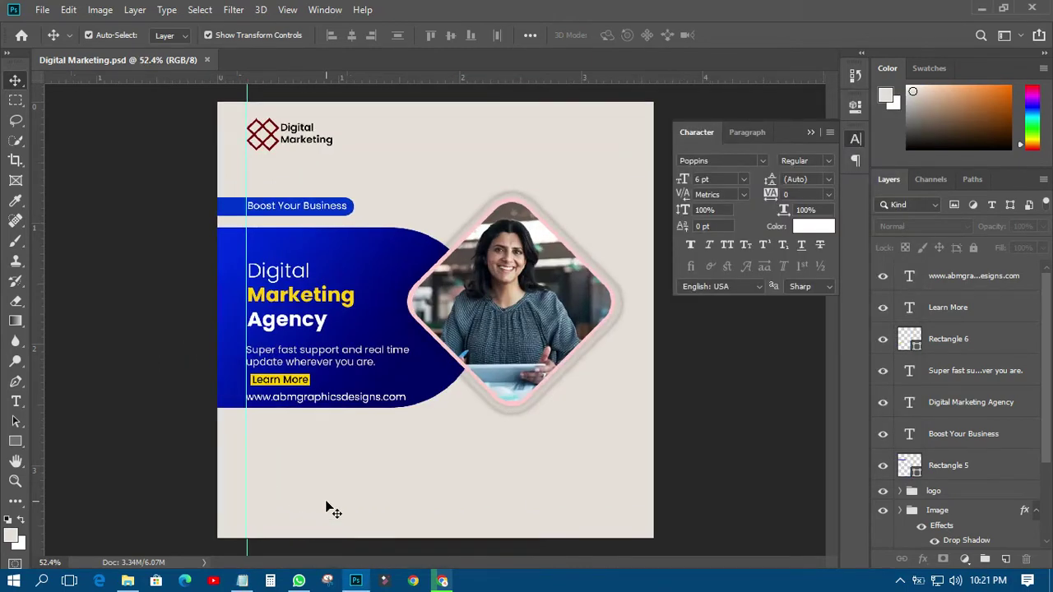
Draw a 1216 × 148 px rectangle across the flyer's bottom edge and fill it with dark blue 000066 sampled from the large blue shape
click(16, 440)
drag(205, 498, 696, 557)
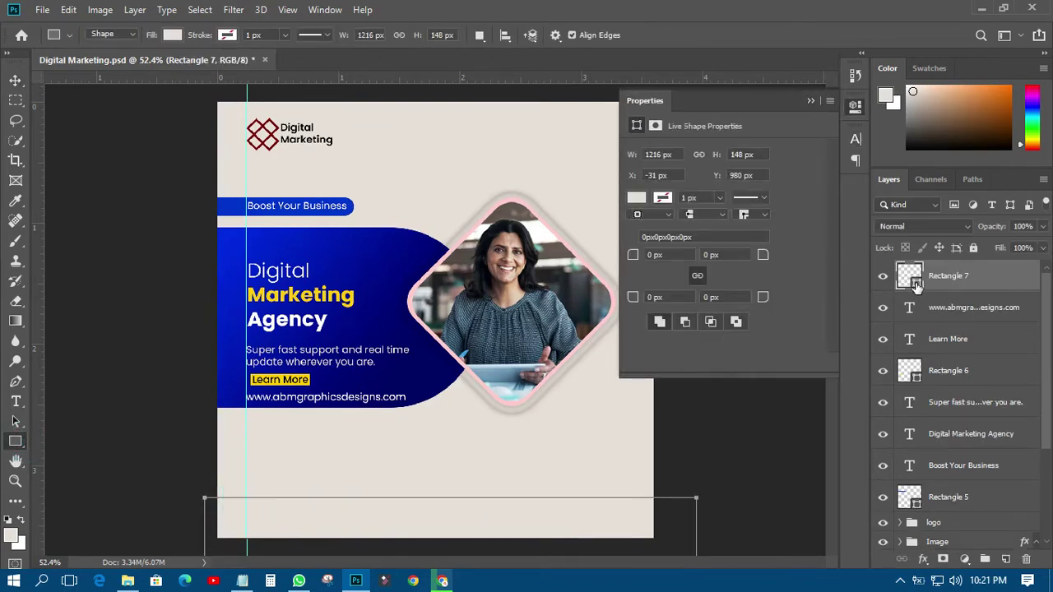
double_click(915, 282)
click(428, 256)
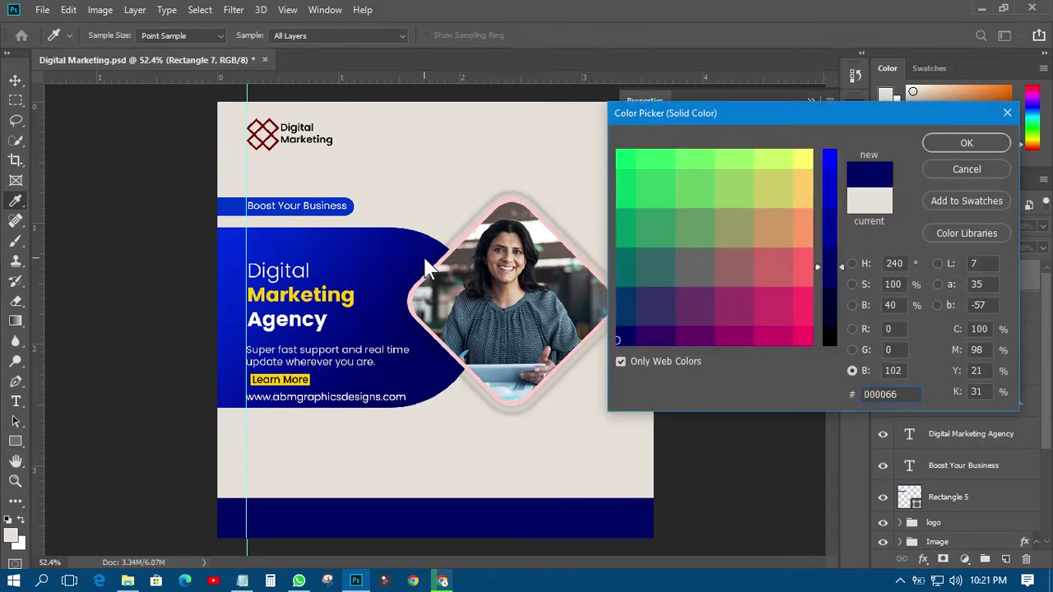
click(665, 361)
click(965, 145)
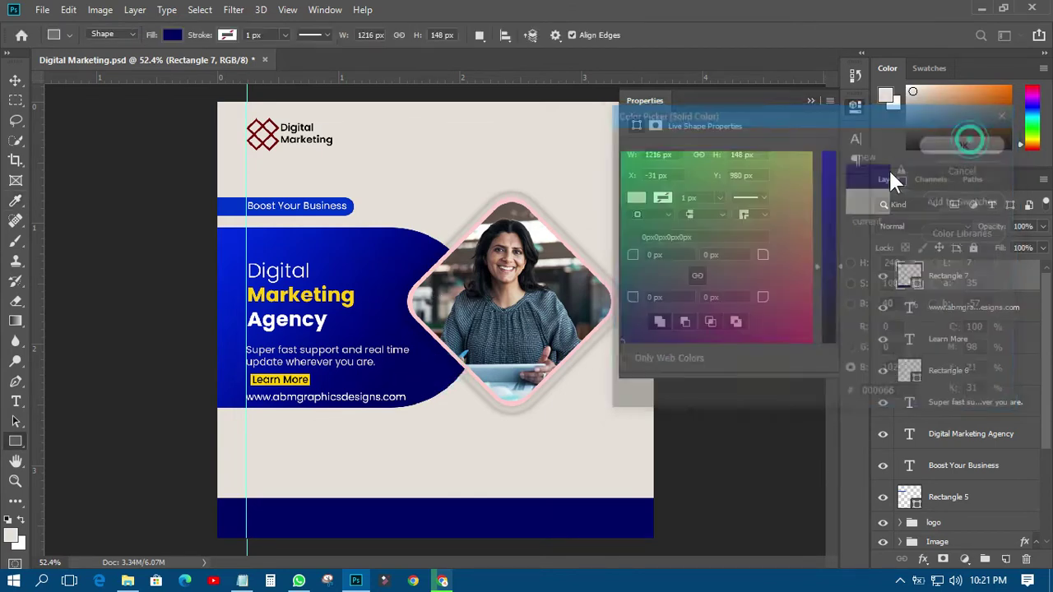
click(857, 107)
scroll(498, 292, down, 2)
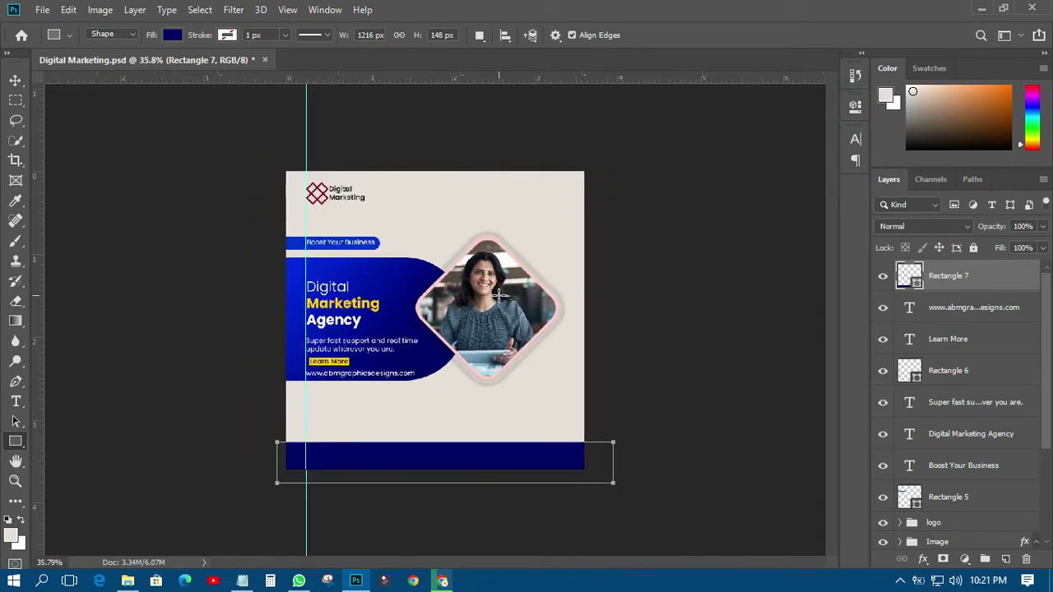
scroll(375, 409, up, 1)
click(14, 80)
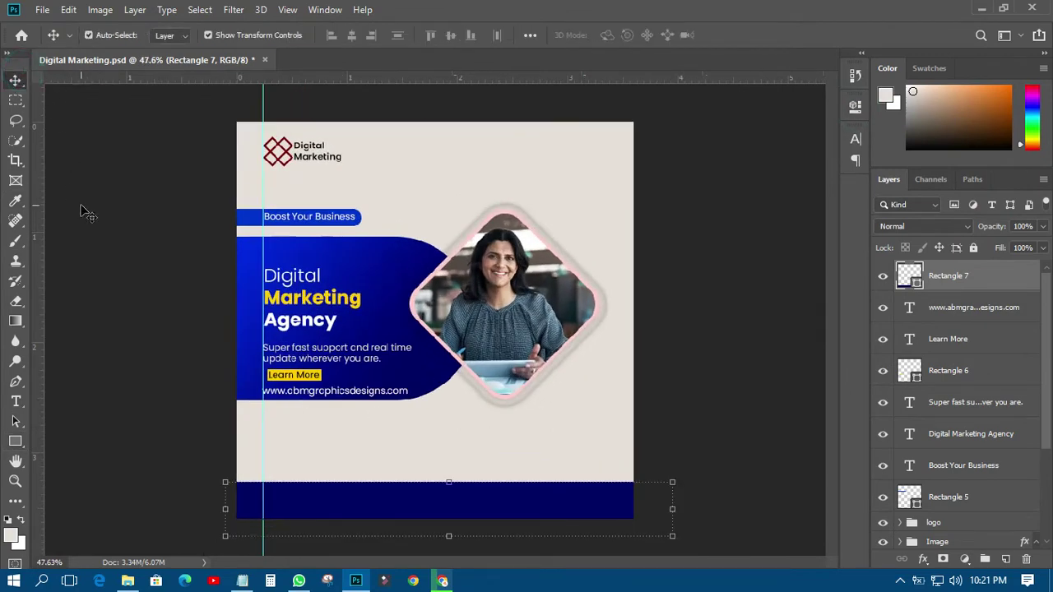
click(80, 205)
Open the phone image "Call-icon-on-transparent-background-PNG.png" from the DM AGENCY folder
click(42, 10)
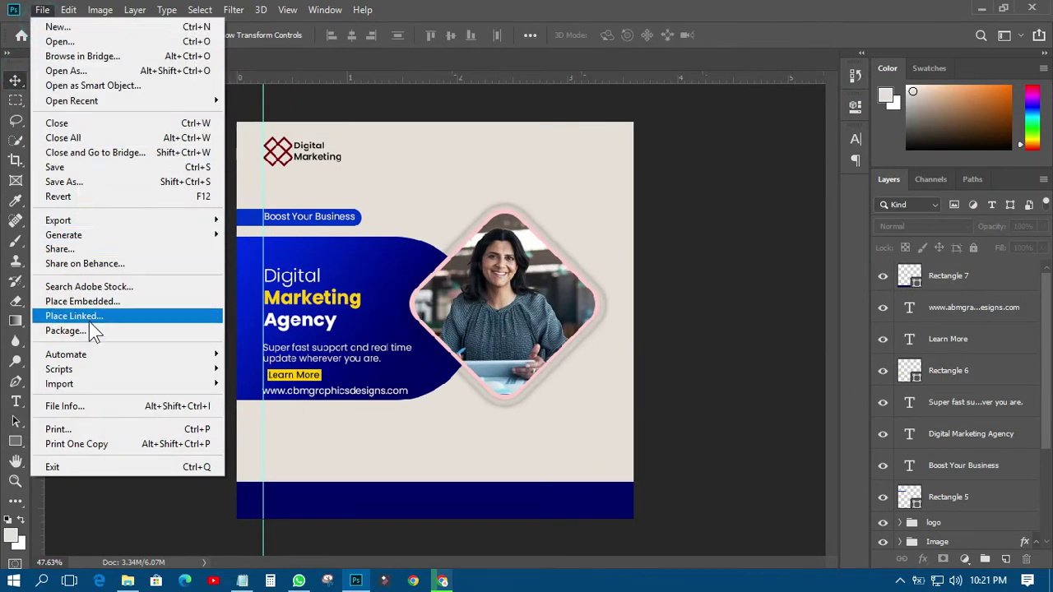
click(69, 41)
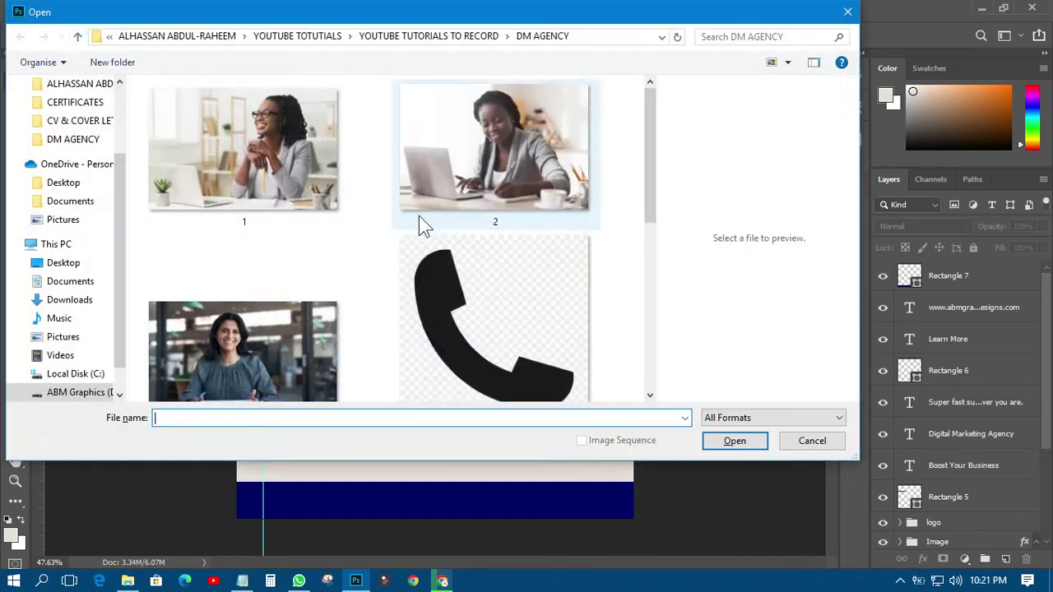
scroll(444, 282, down, 1)
double_click(472, 287)
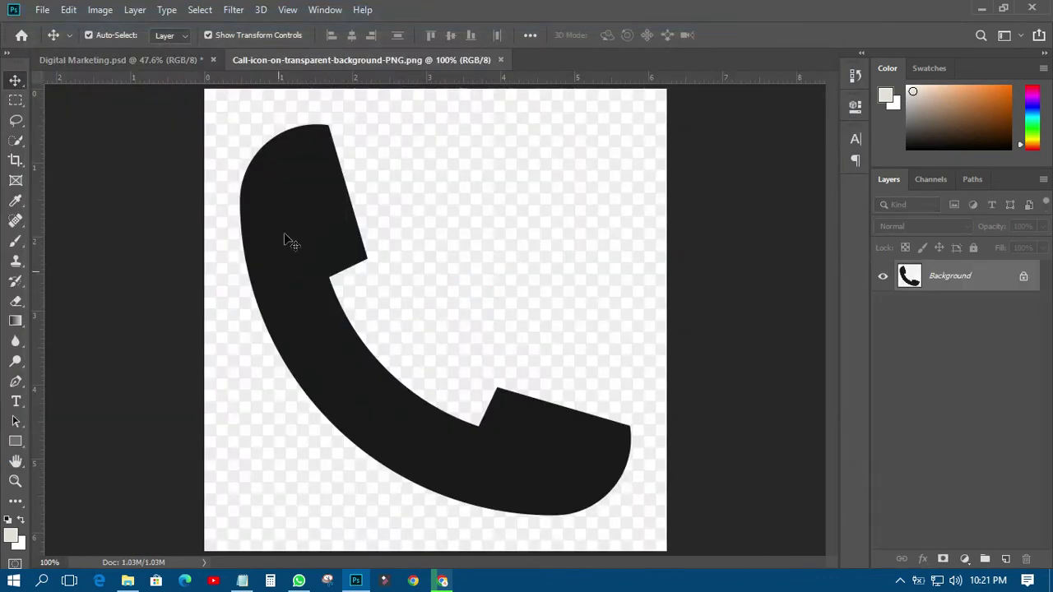
Select the phone image's checkered background with the Magic Wand, unlock the Background layer, delete the selected area and deselect
click(15, 140)
click(89, 158)
click(493, 197)
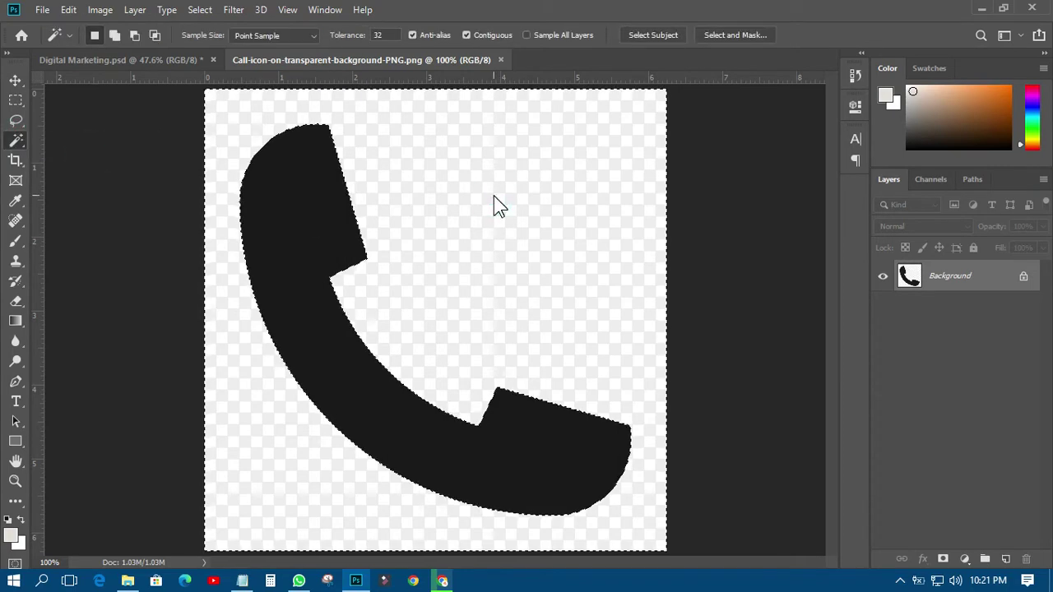
double_click(983, 278)
click(662, 165)
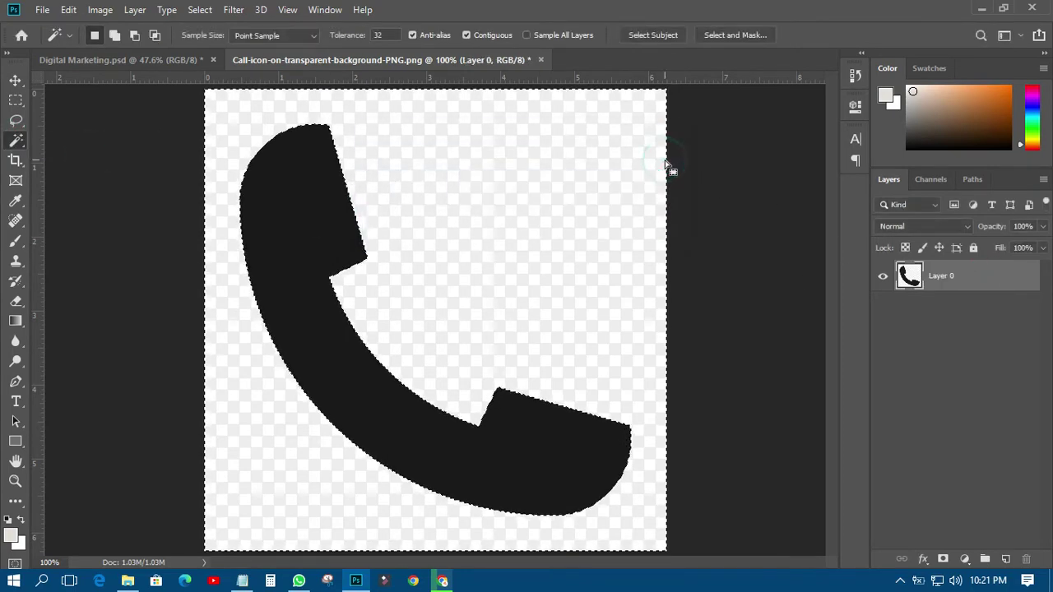
right_click(596, 194)
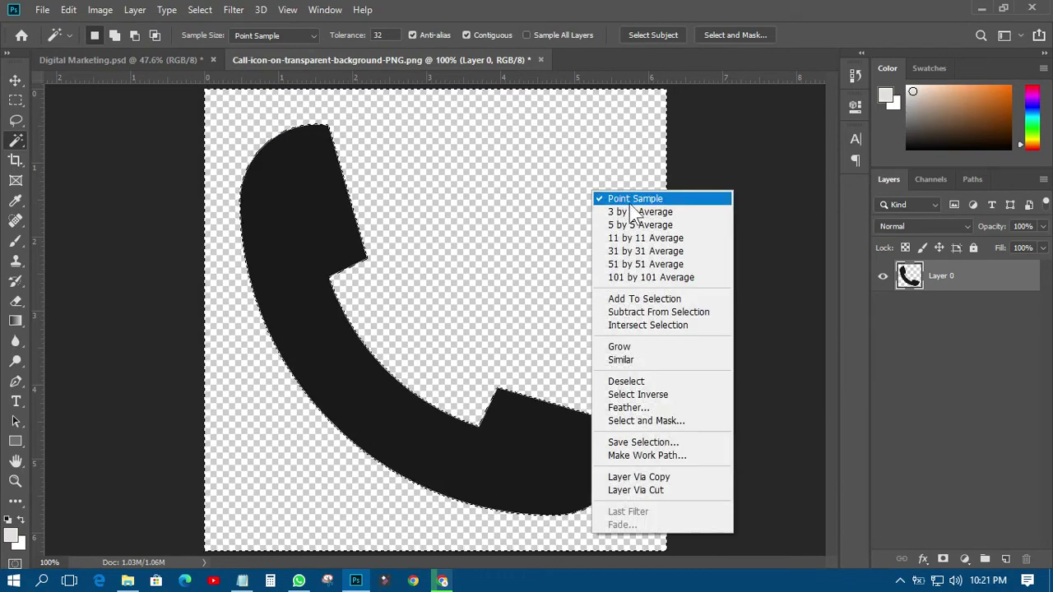
click(625, 380)
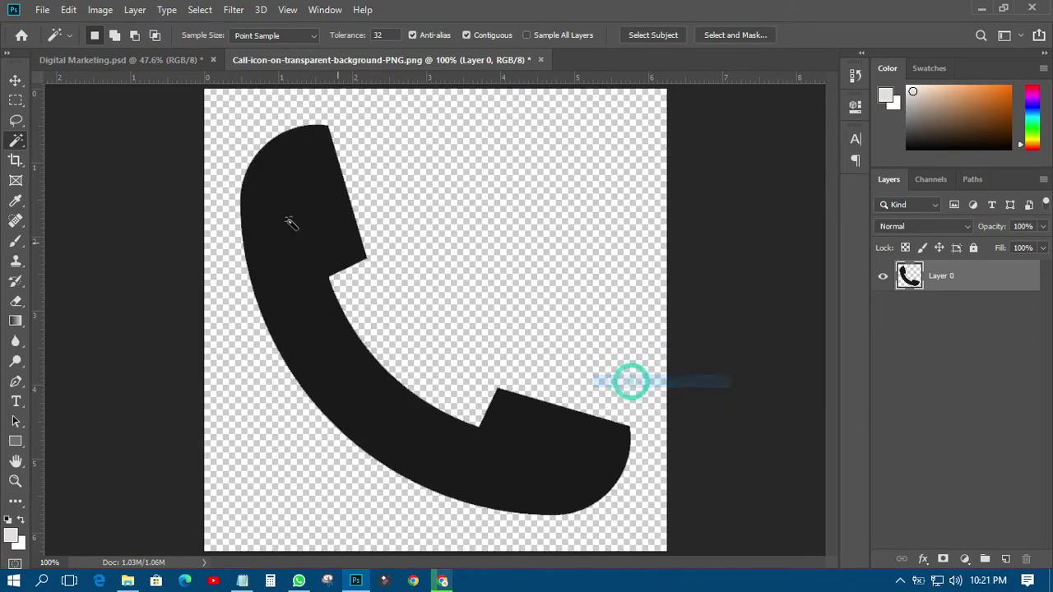
Bring the phone icon into the Digital Marketing flyer and scale it to about 10.83% on the dark blue bottom bar
click(15, 79)
drag(297, 187, 289, 498)
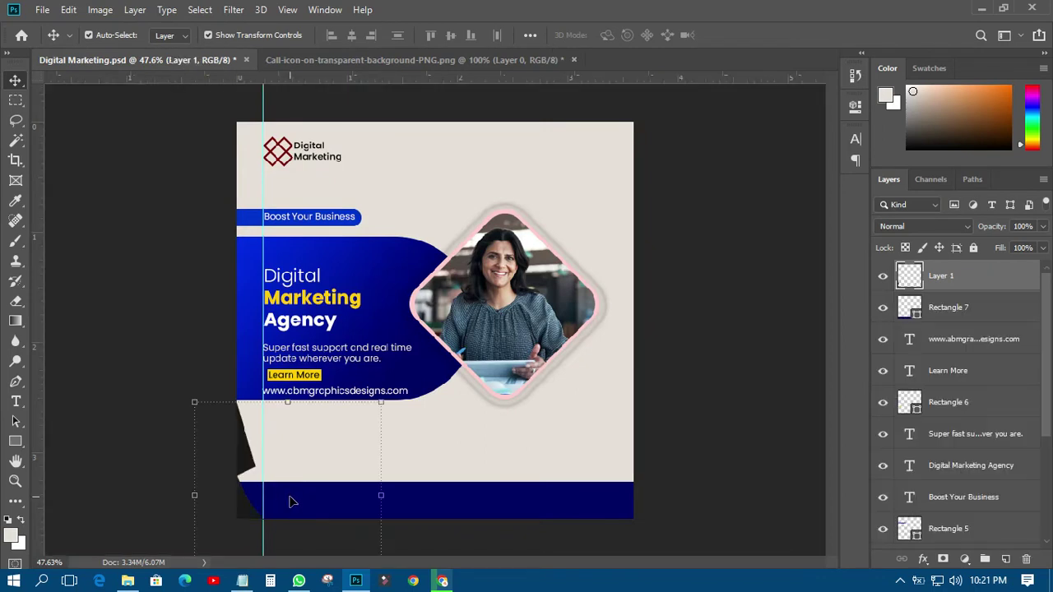
drag(381, 402, 305, 490)
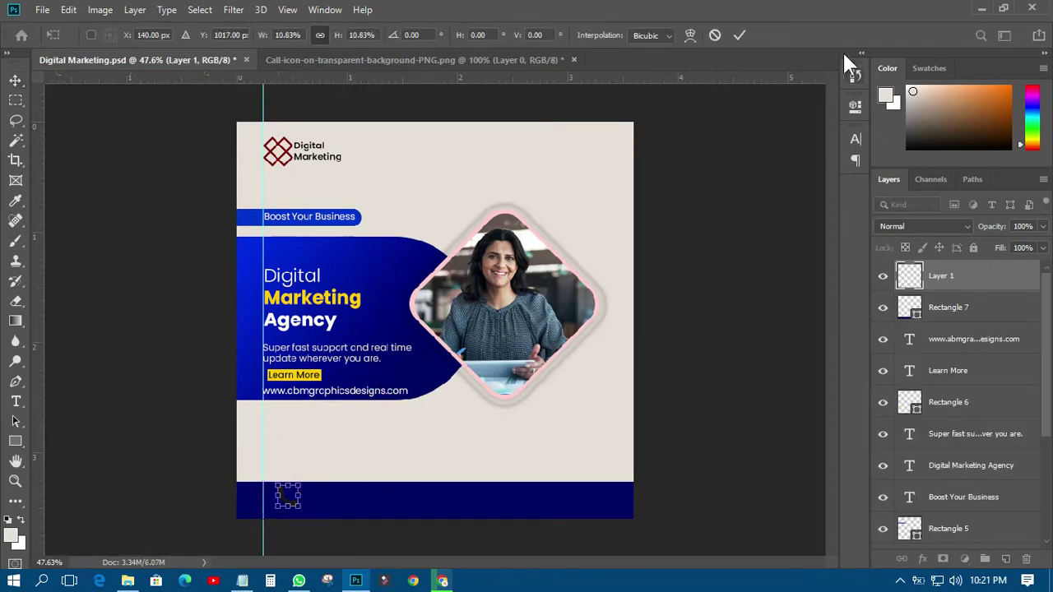
click(739, 35)
Align the phone icon's edge with the vertical guide, within the height of the dark blue bottom bar
scroll(276, 485, up, 3)
scroll(259, 539, up, 2)
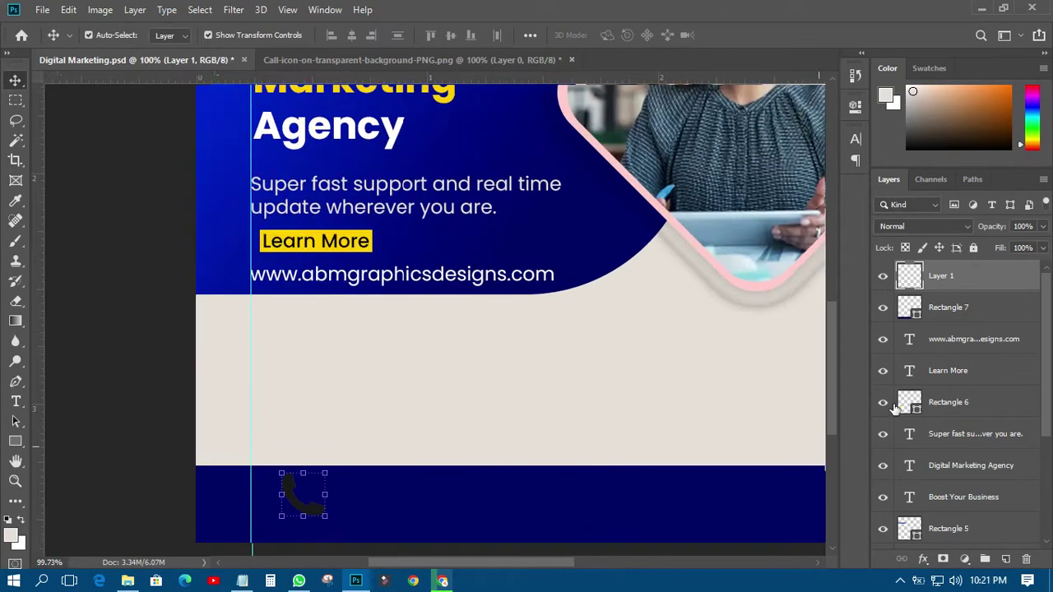
scroll(834, 338, down, 3)
drag(317, 393, 294, 403)
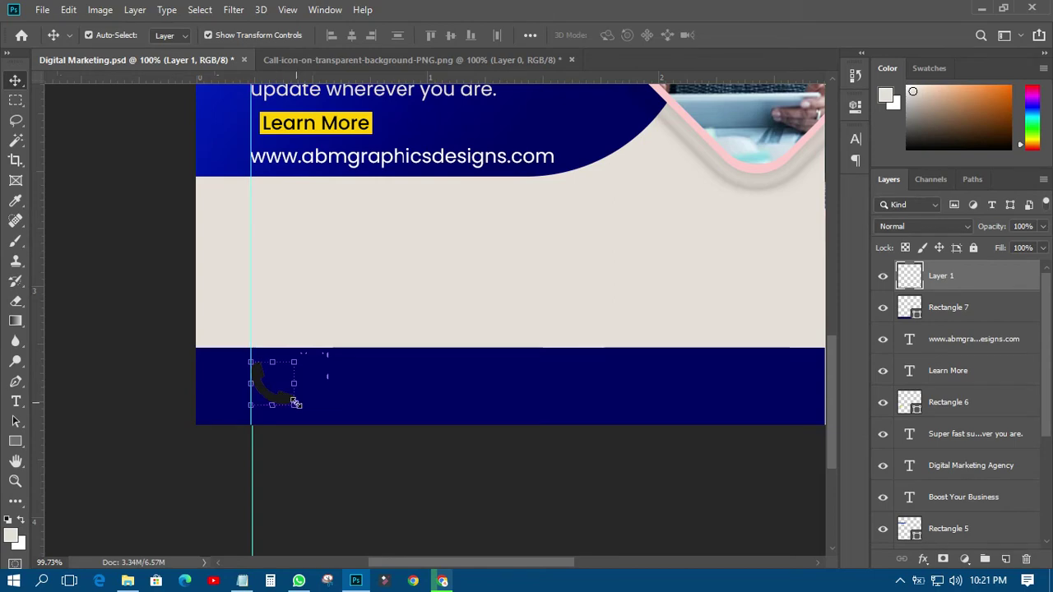
Apply a white Color Overlay at 100% opacity to the phone icon layer
click(924, 559)
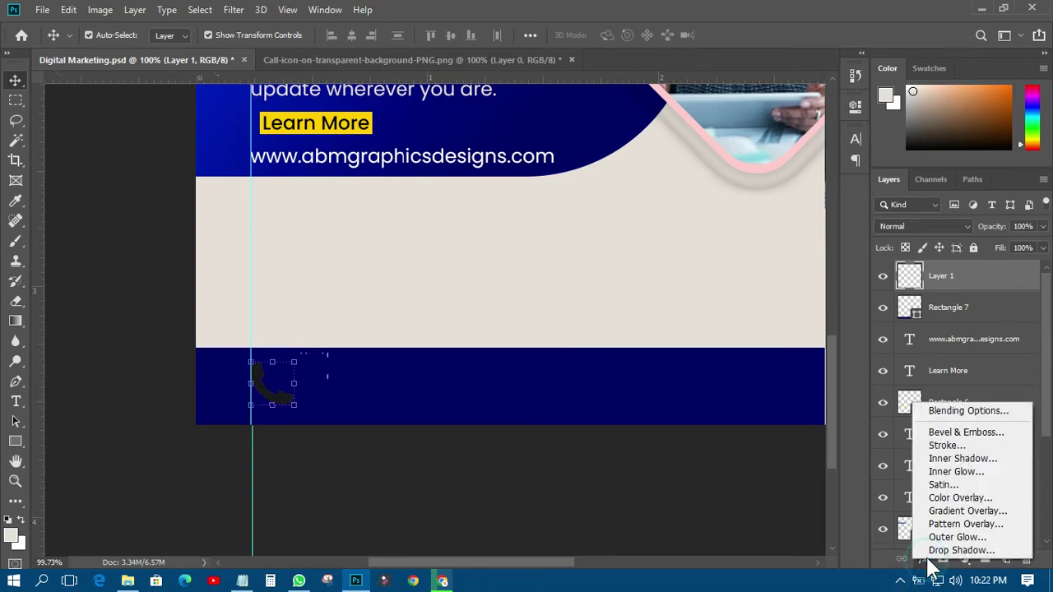
click(946, 499)
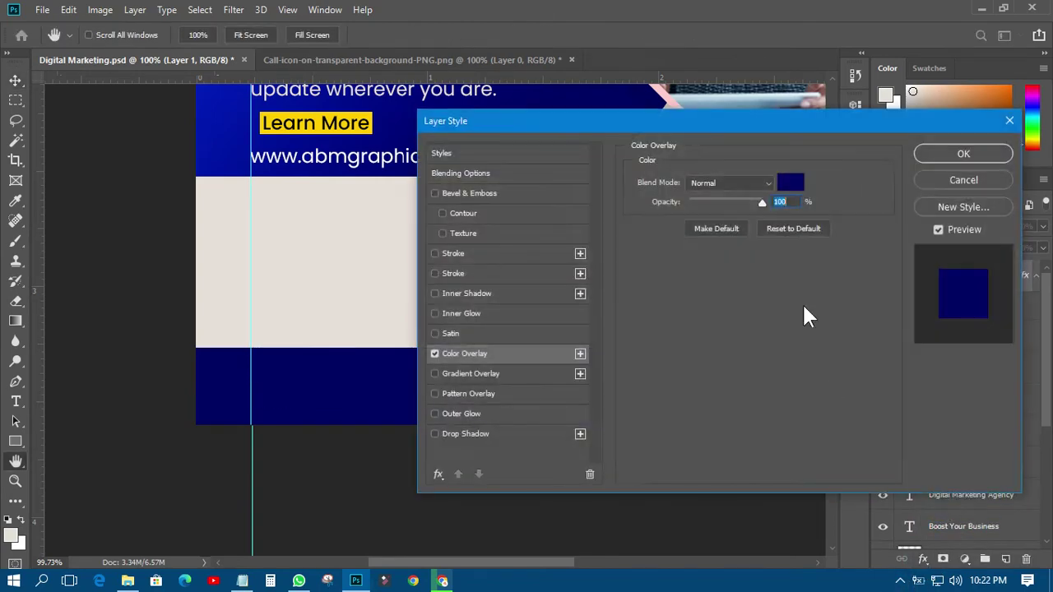
click(789, 182)
drag(787, 183, 812, 150)
click(829, 150)
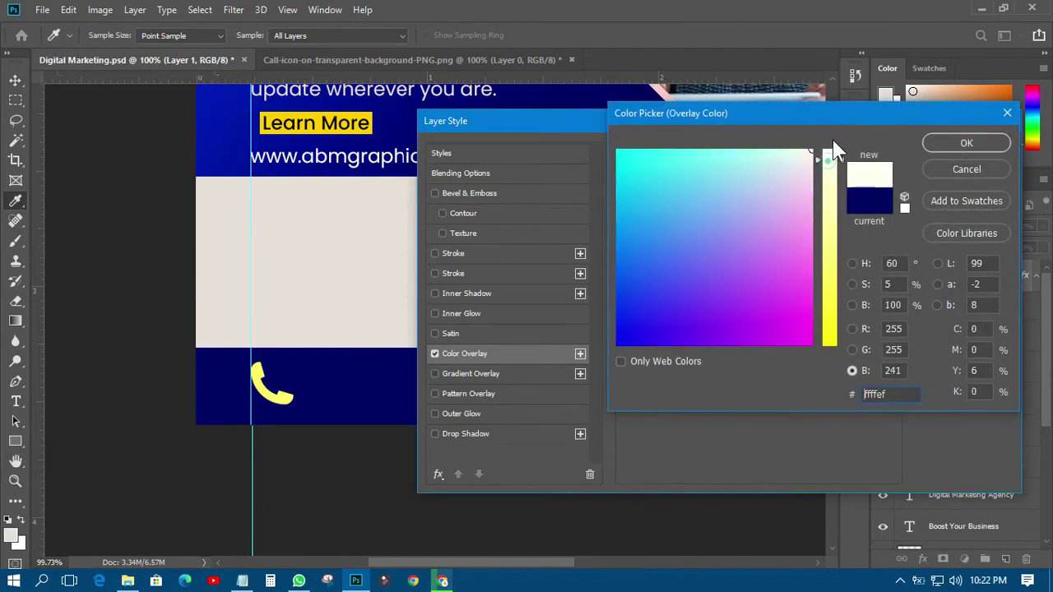
click(941, 144)
key(Return)
key(v)
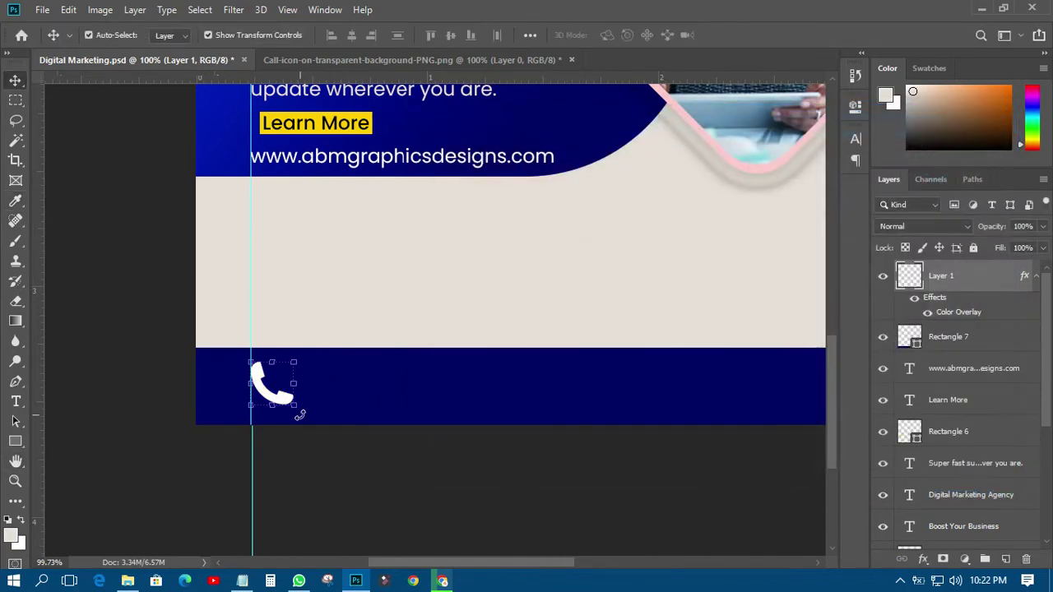
Add a text box beside the phone icon containing "Call us for more info" with the contact phone number beneath
click(16, 401)
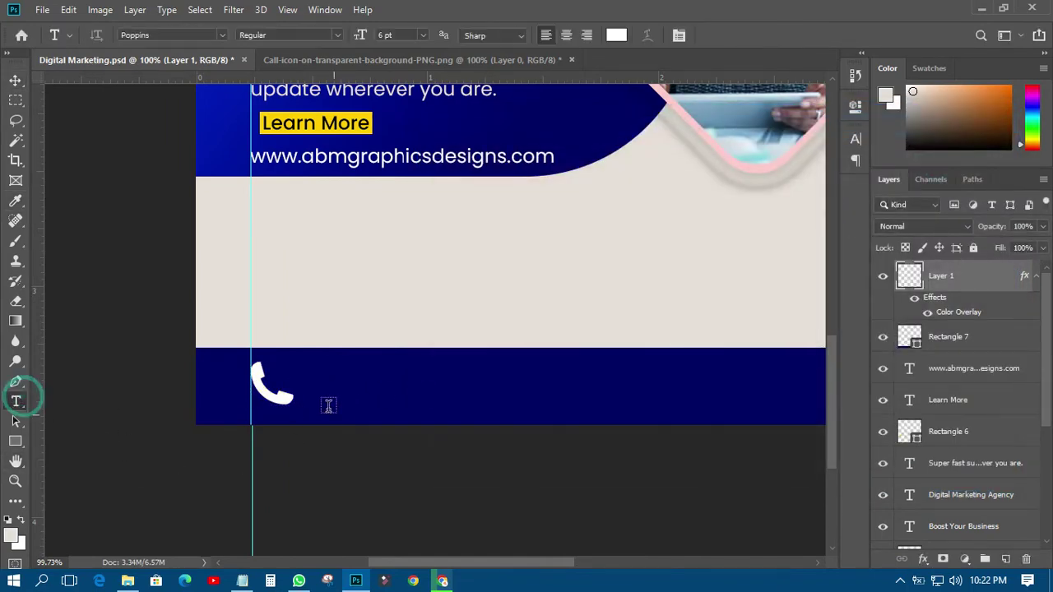
drag(308, 365, 512, 397)
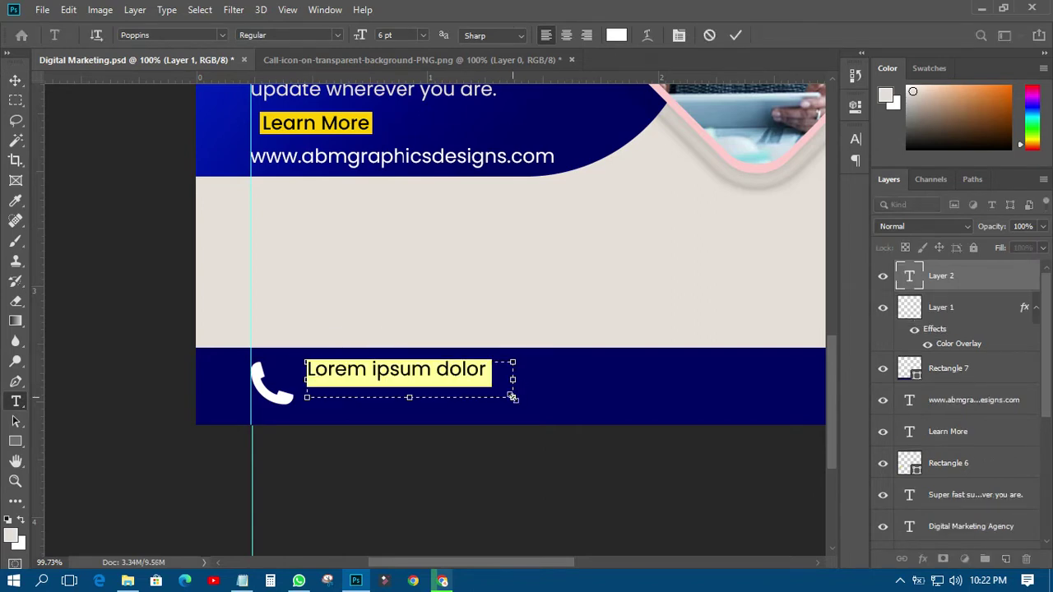
text(Call us for more info)
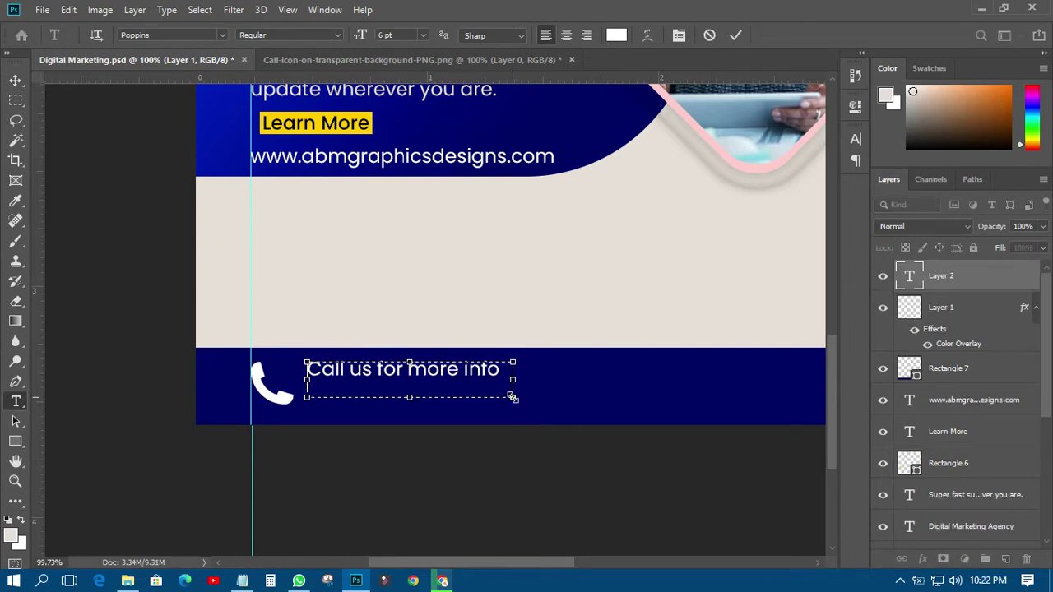
click(14, 80)
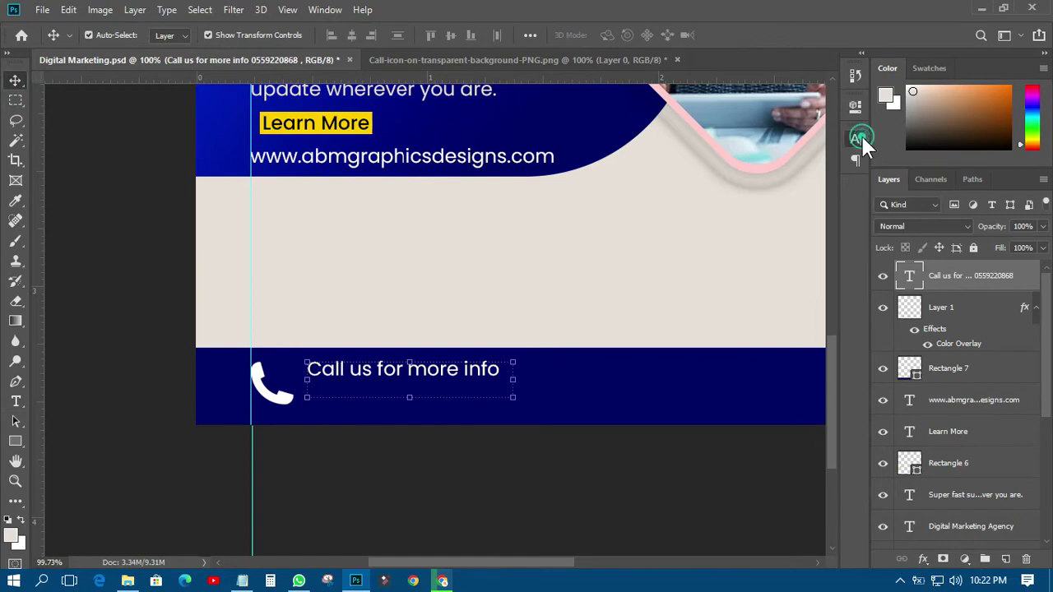
Set the contact text's leading to 6 pt and move the text closer to the phone icon
click(855, 138)
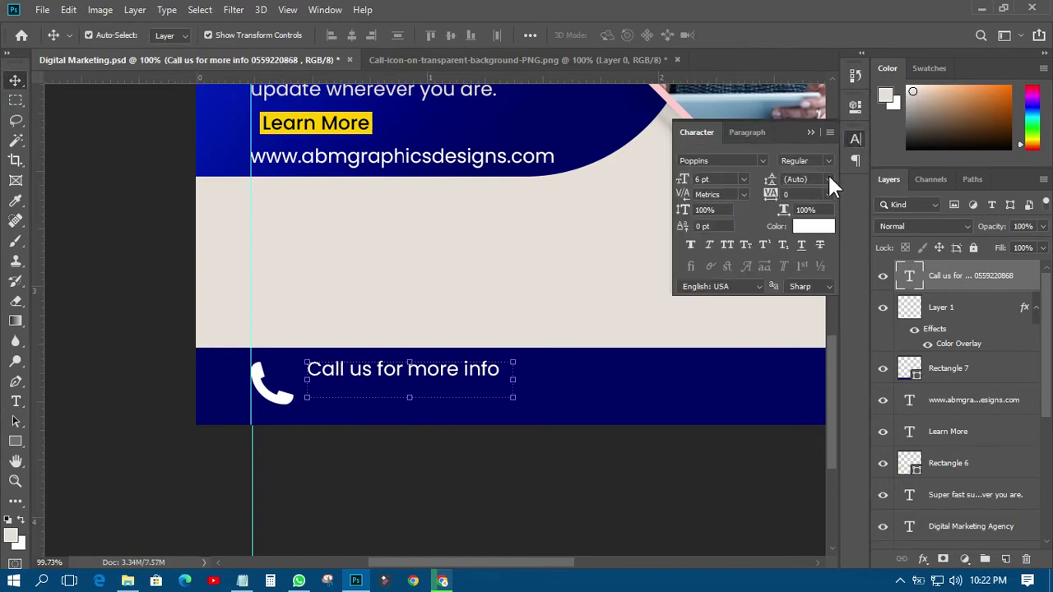
click(828, 179)
click(807, 217)
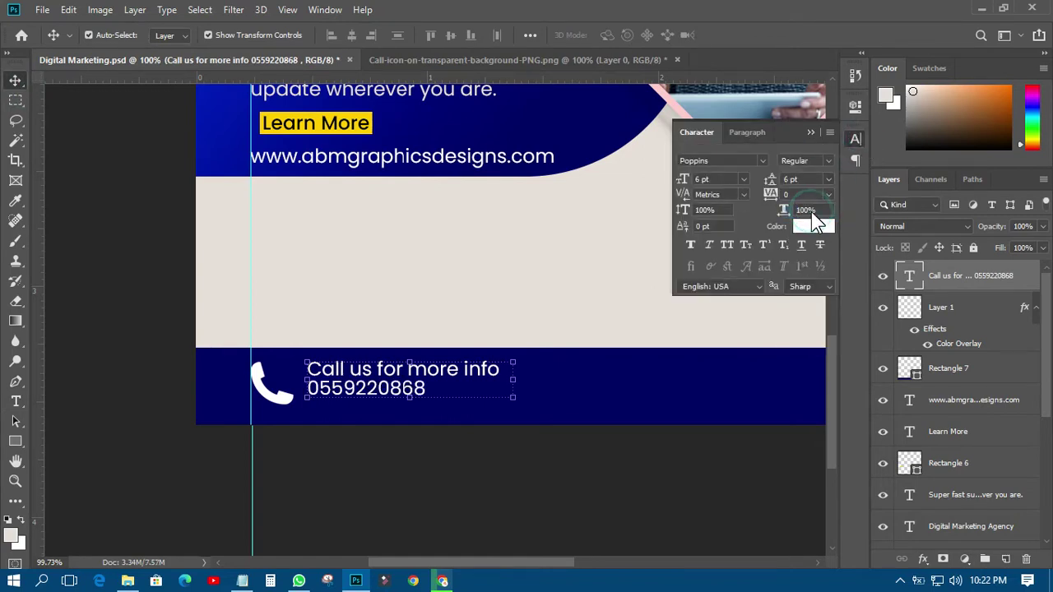
click(354, 475)
drag(395, 383, 376, 382)
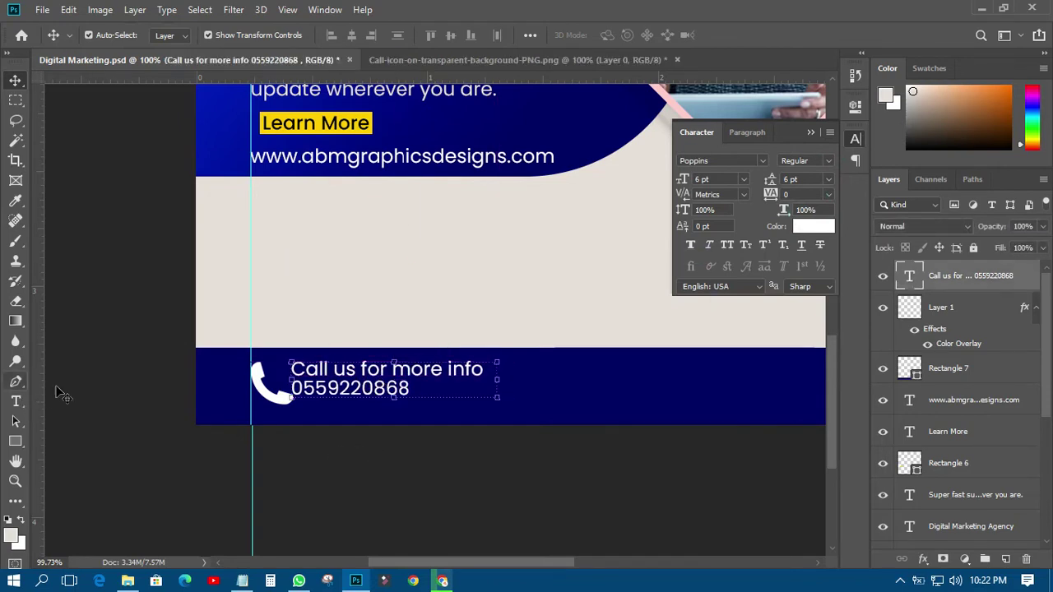
click(68, 387)
Replace the leading zero of the phone number in the contact bar with the country code +233
click(16, 401)
drag(303, 390, 286, 397)
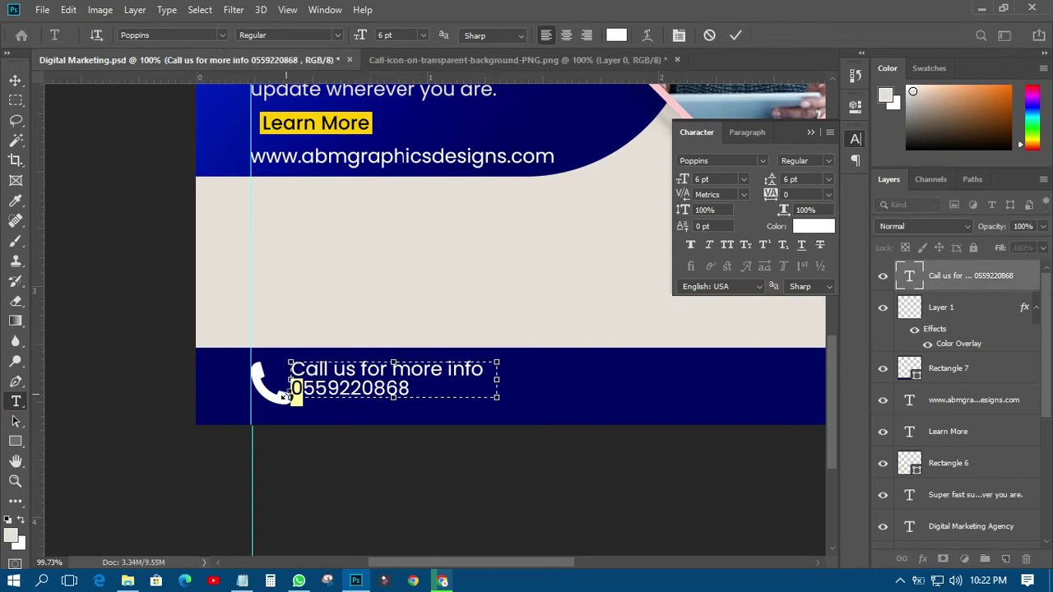
text(+233)
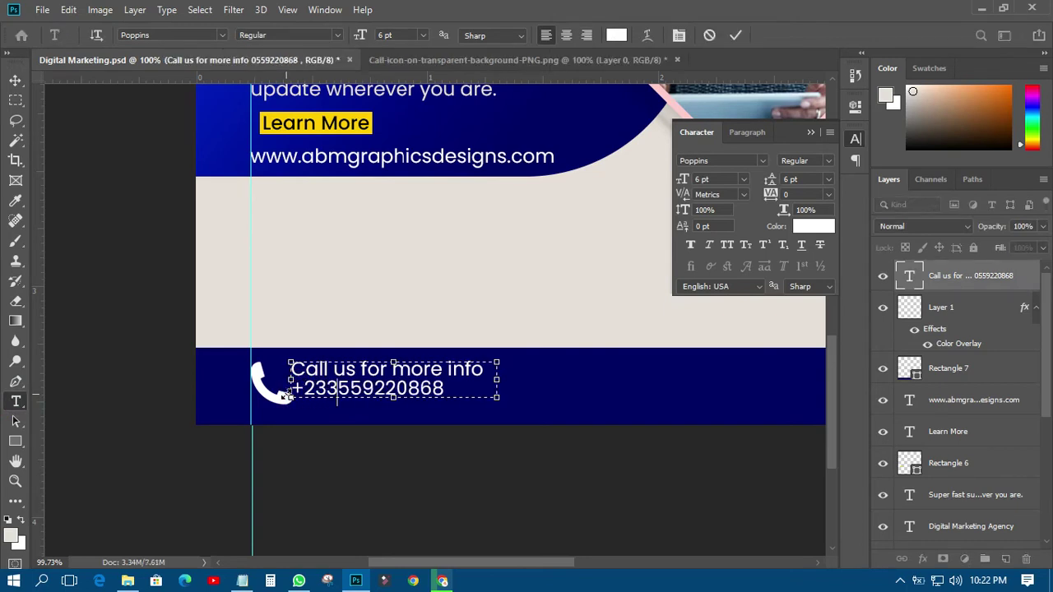
click(17, 82)
click(106, 313)
Set the font size of the "Call us for more info" line to 4 pt
click(16, 400)
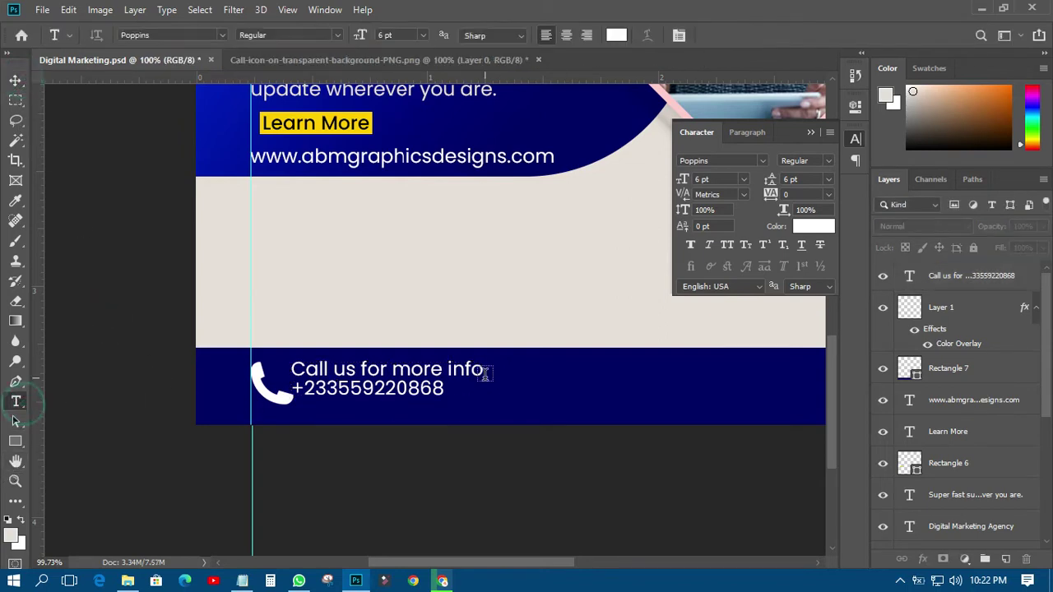
drag(483, 371, 289, 371)
click(729, 181)
text(3)
key(Return)
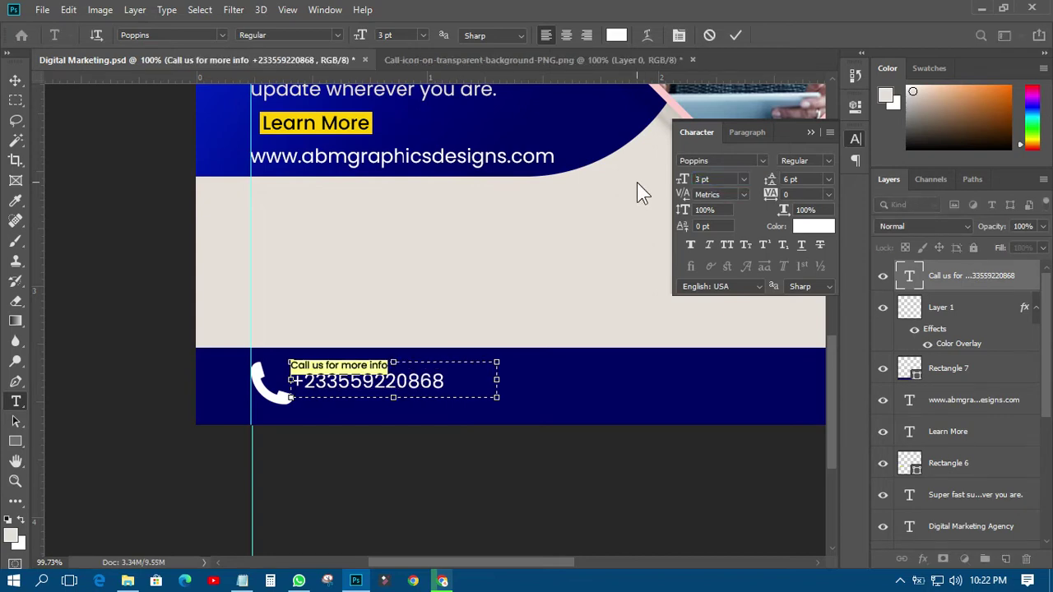
drag(724, 179, 664, 190)
key(Return)
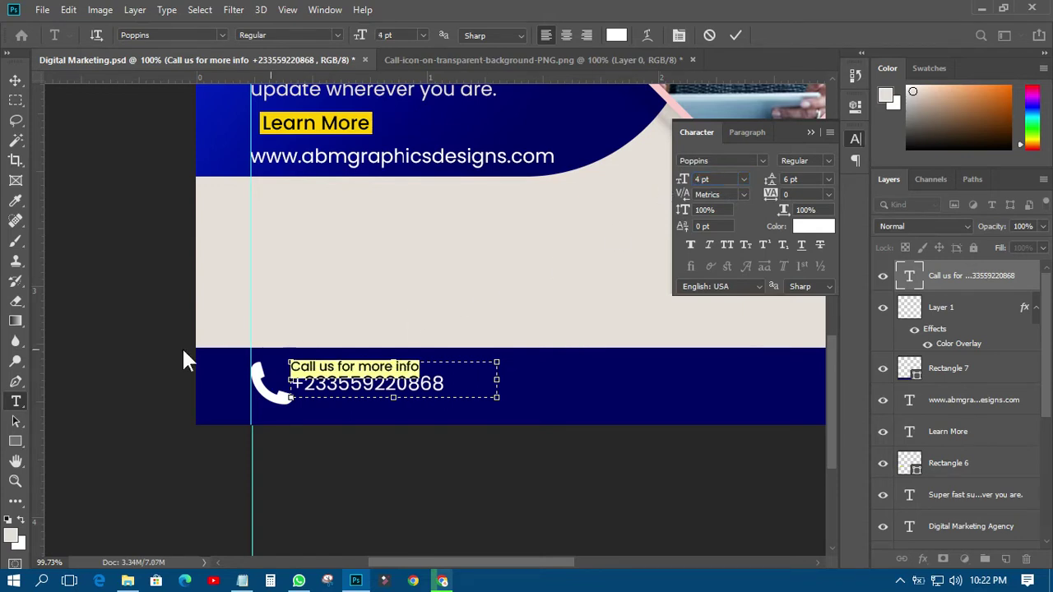
click(15, 80)
click(77, 235)
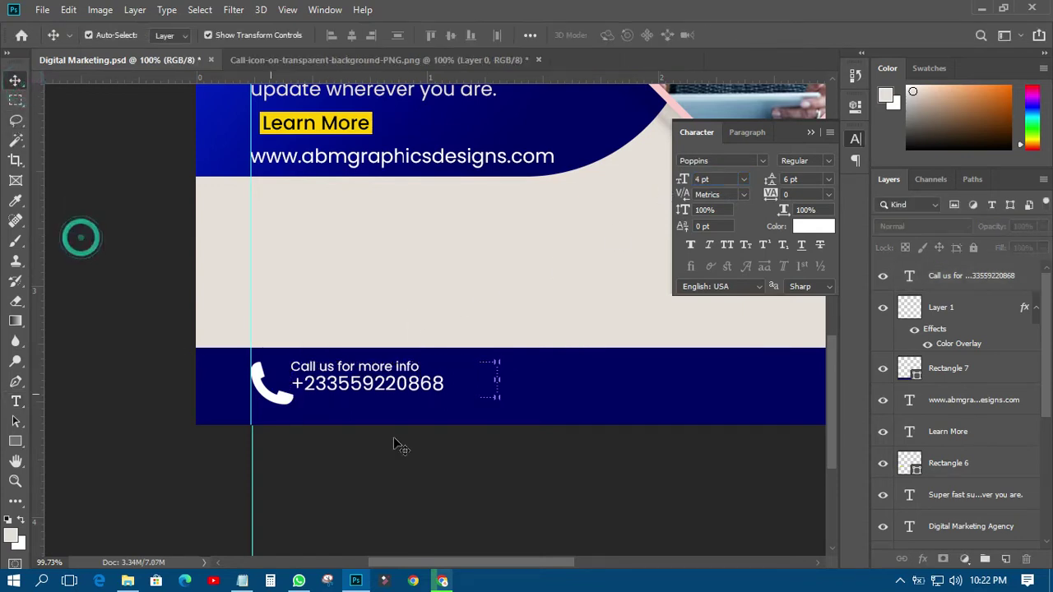
Move the contact text snugly against the phone icon and save the flyer document
click(380, 389)
drag(386, 388, 368, 388)
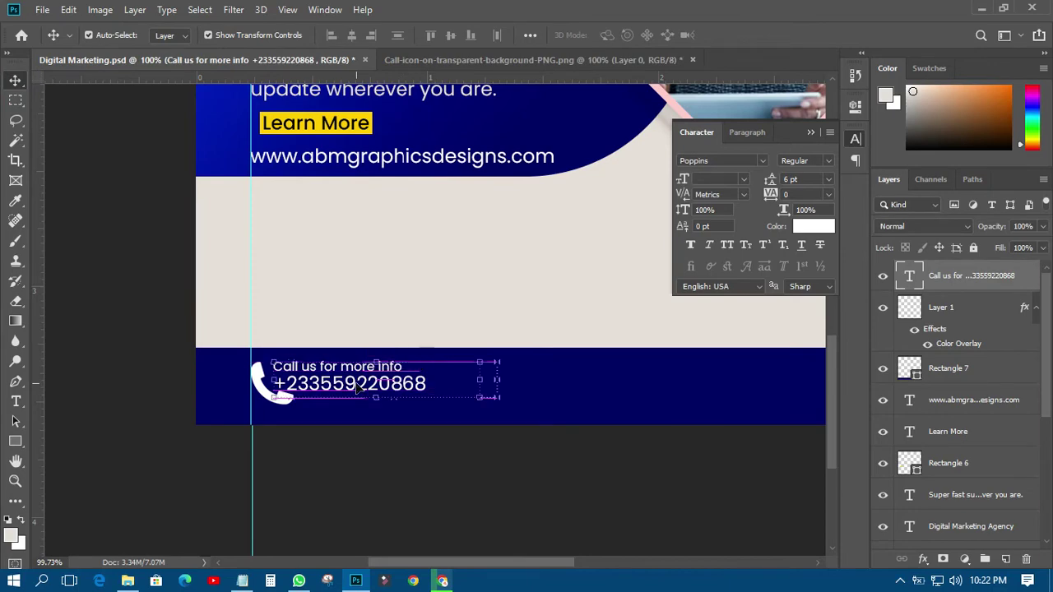
click(378, 463)
scroll(361, 436, down, 5)
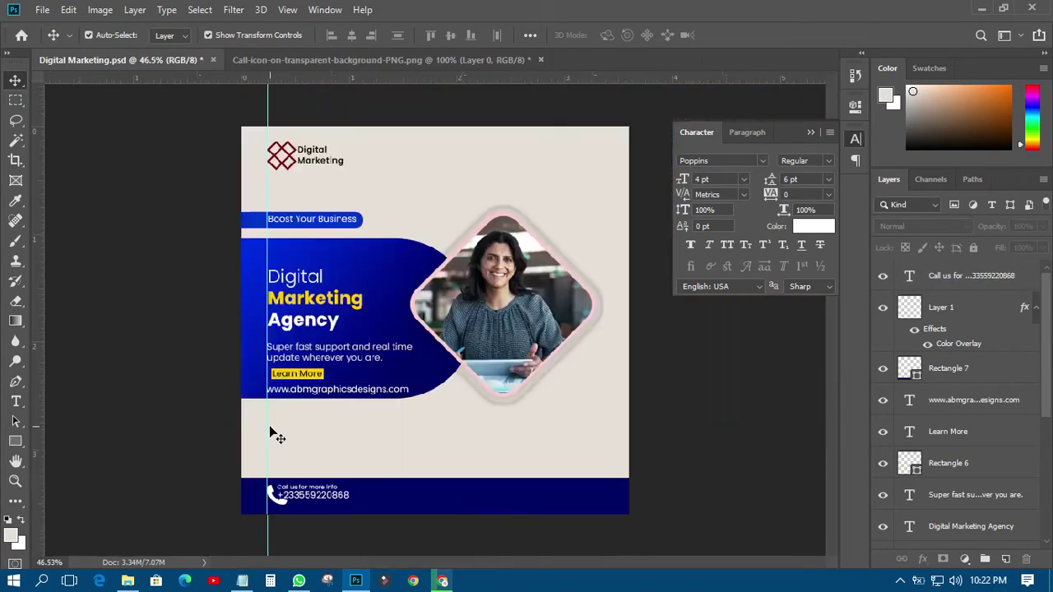
key(ctrl+s)
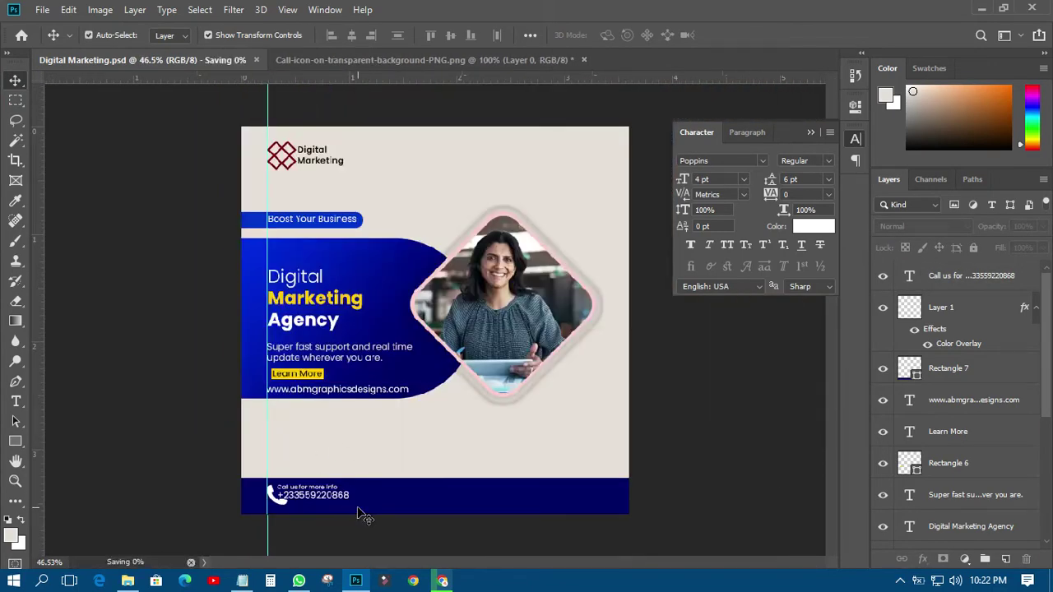
click(855, 140)
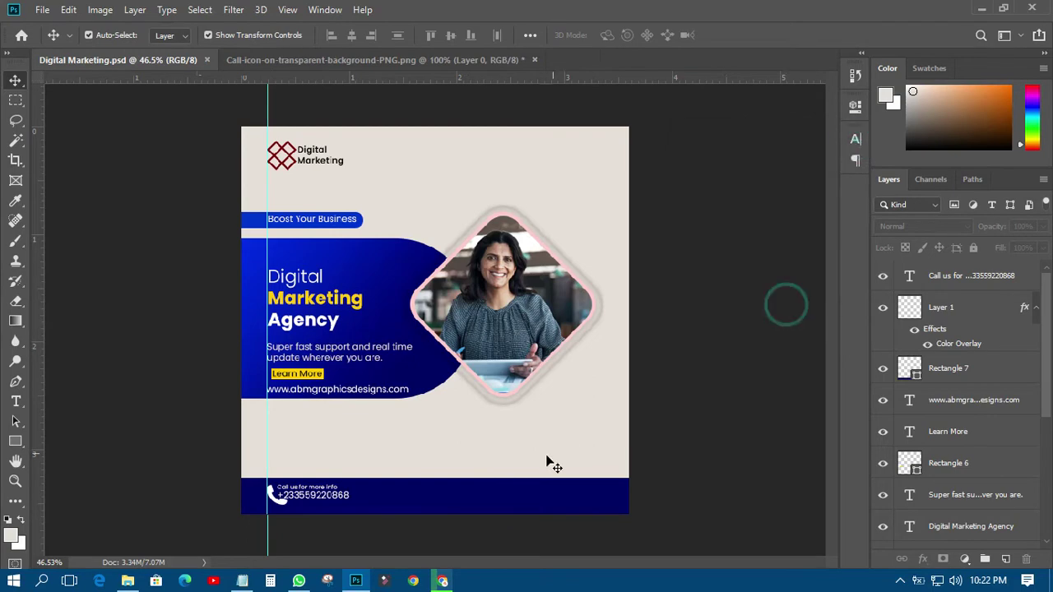
Copy "Our Services" from the DM AGENCY file in Notepad and return to the Photoshop flyer
click(241, 581)
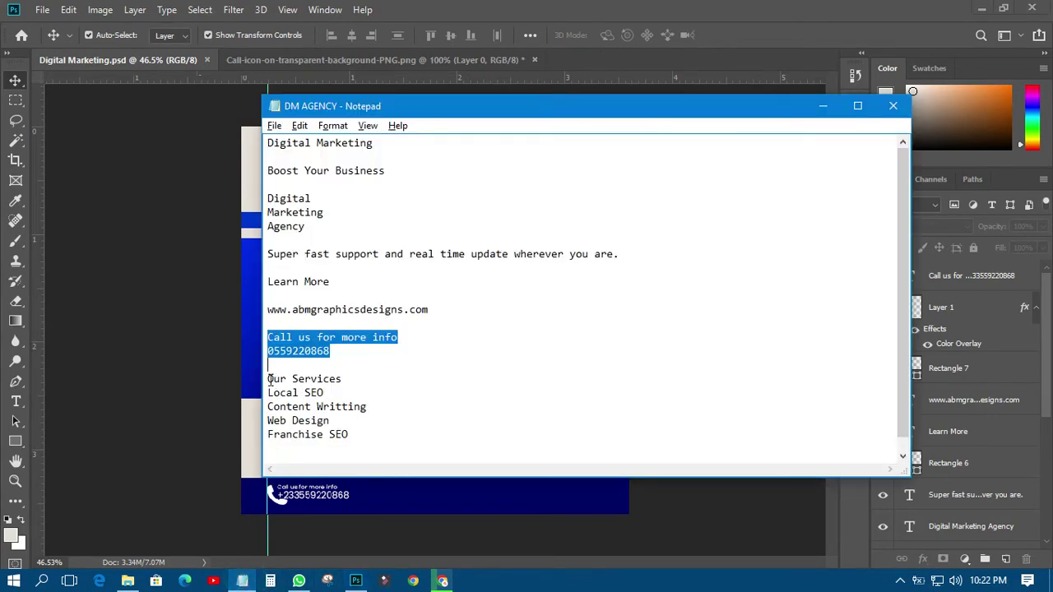
drag(269, 379, 342, 379)
right_click(325, 380)
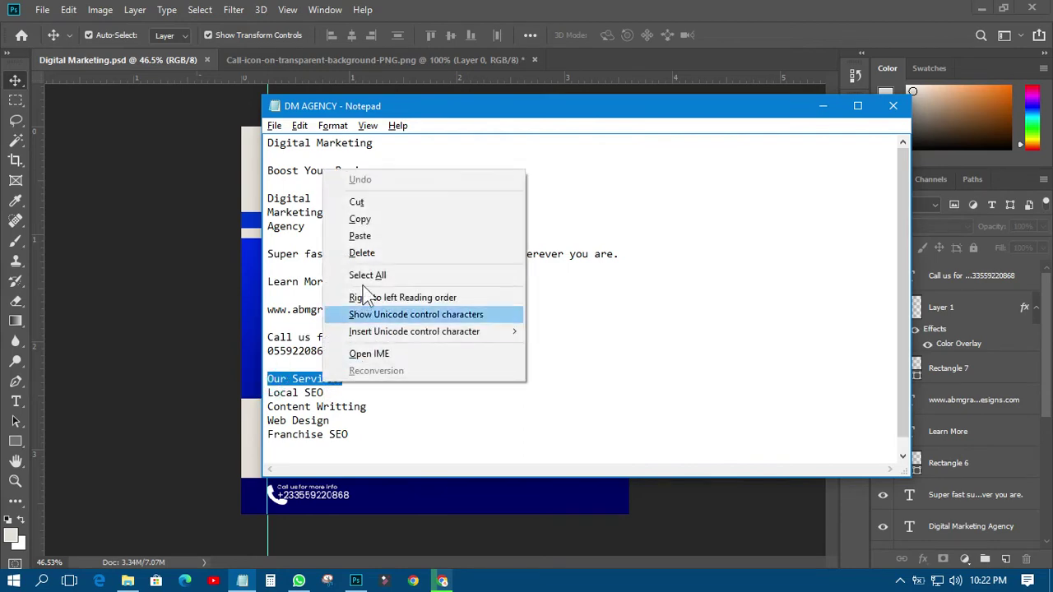
click(365, 221)
click(234, 294)
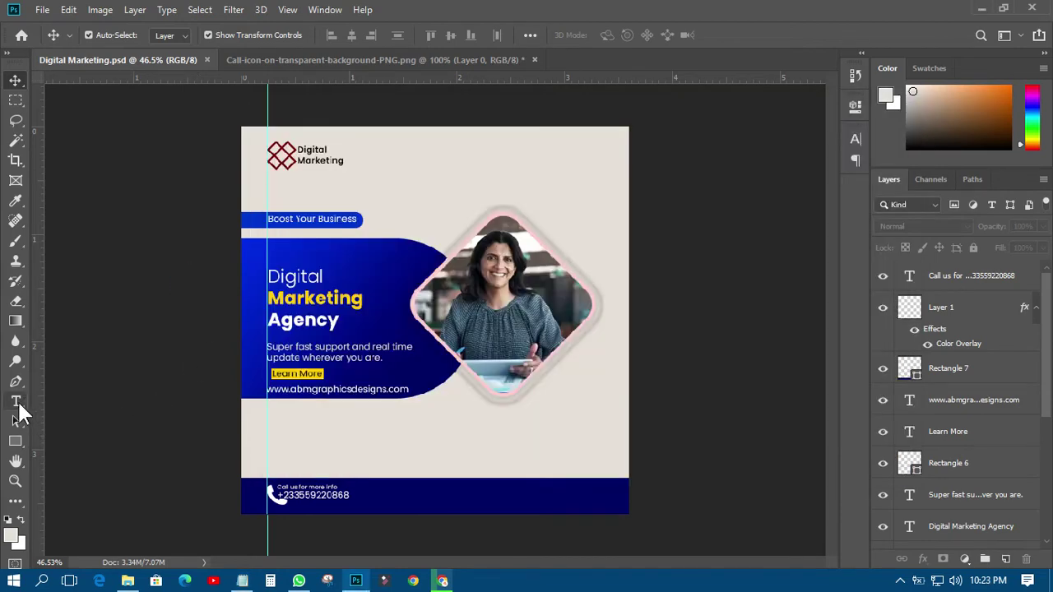
Draw a rectangle about 221 × 38 px below the diamond photo and fill it with the bottom bar's dark blue, #000066
click(15, 441)
scroll(483, 434, up, 3)
scroll(474, 428, down, 1)
drag(499, 434, 605, 452)
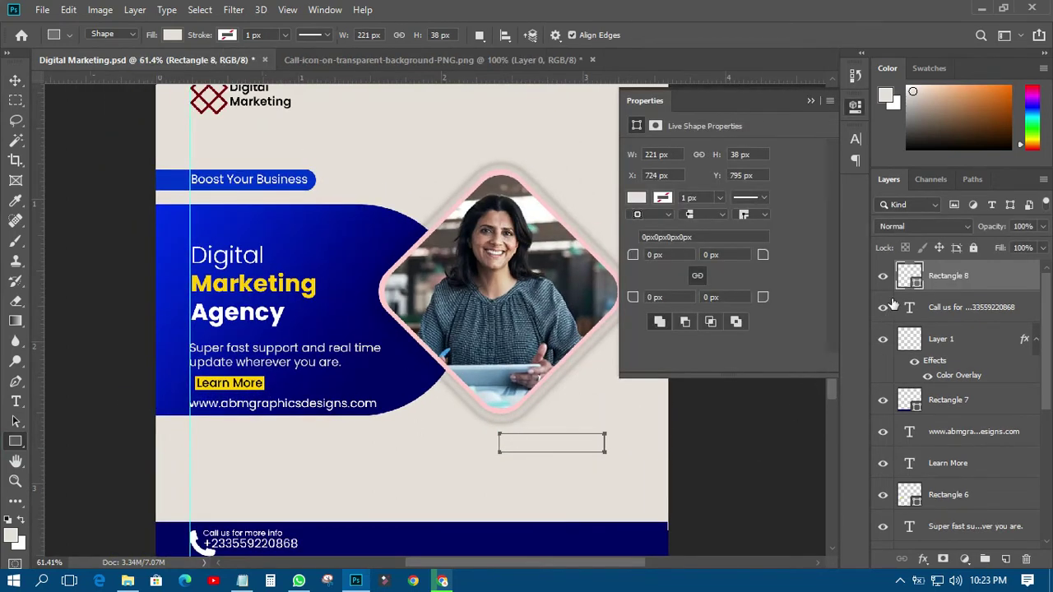
double_click(911, 277)
click(587, 540)
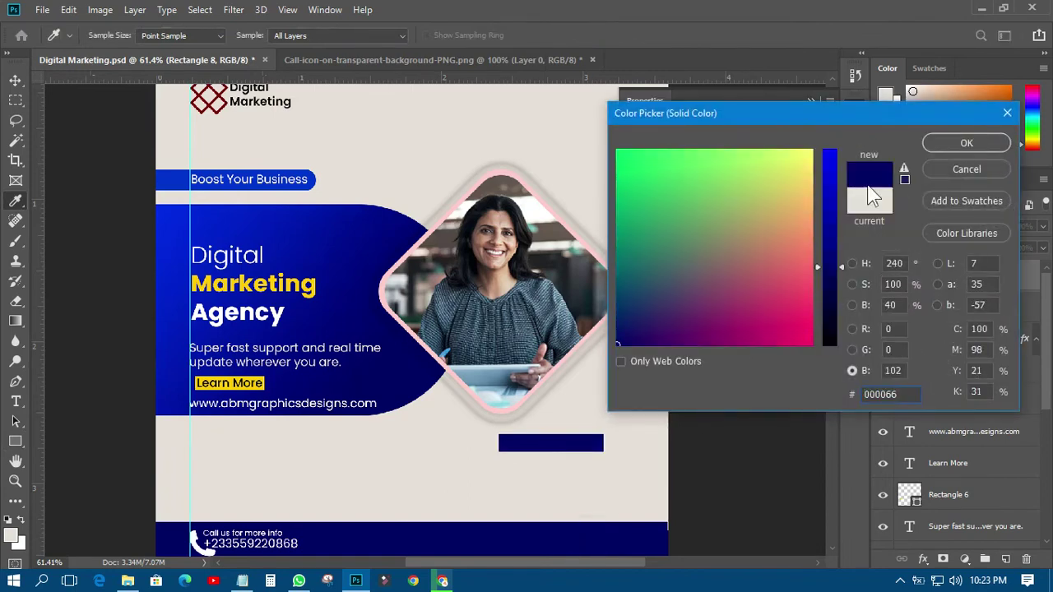
click(931, 148)
Paste "Our Services" as a white text layer and place it on the new dark blue rectangle
click(16, 401)
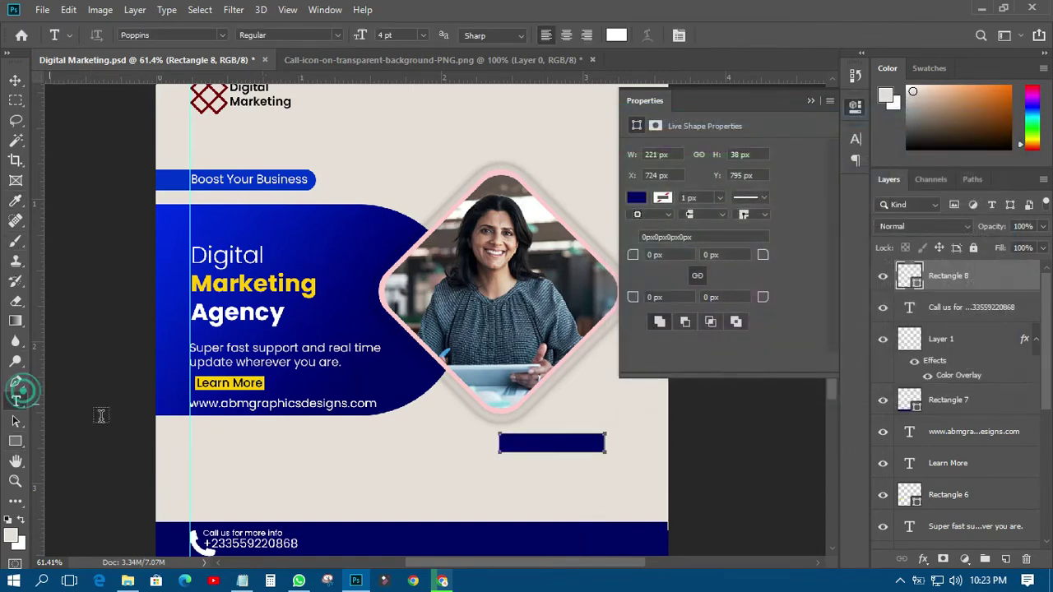
click(469, 469)
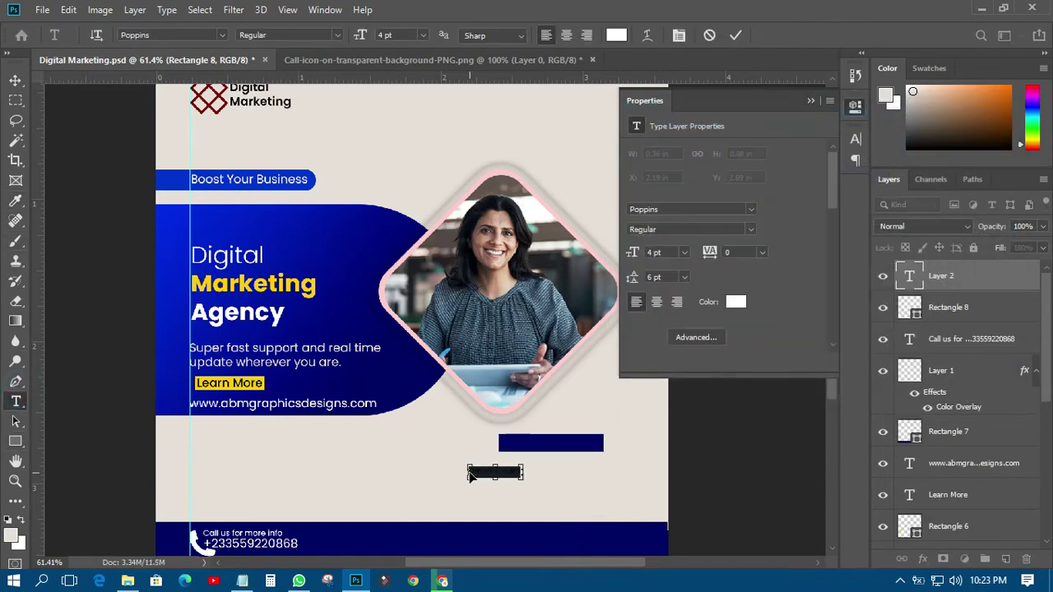
click(470, 475)
click(13, 83)
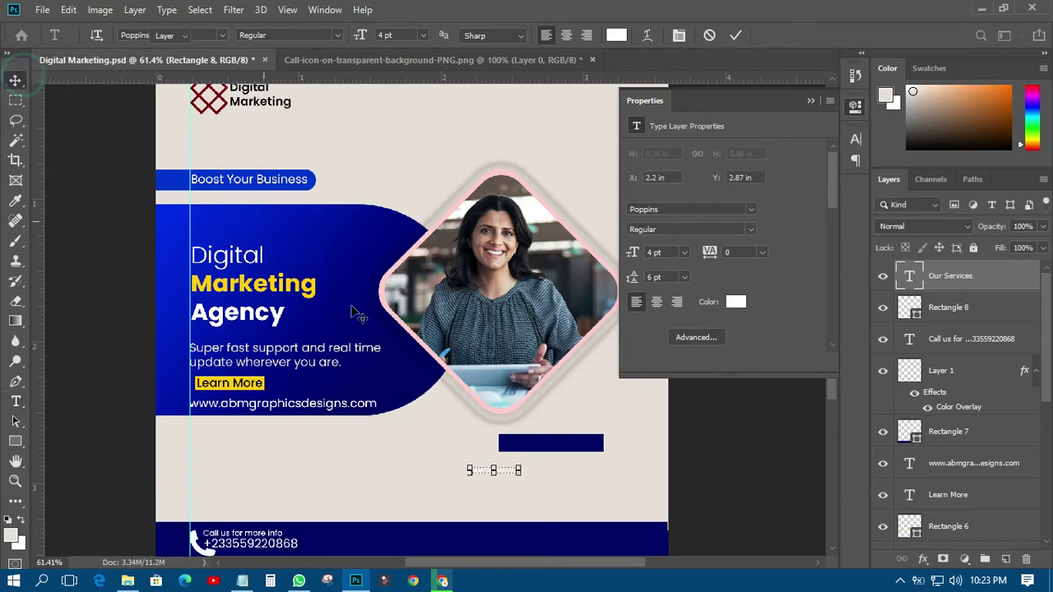
drag(528, 488, 576, 465)
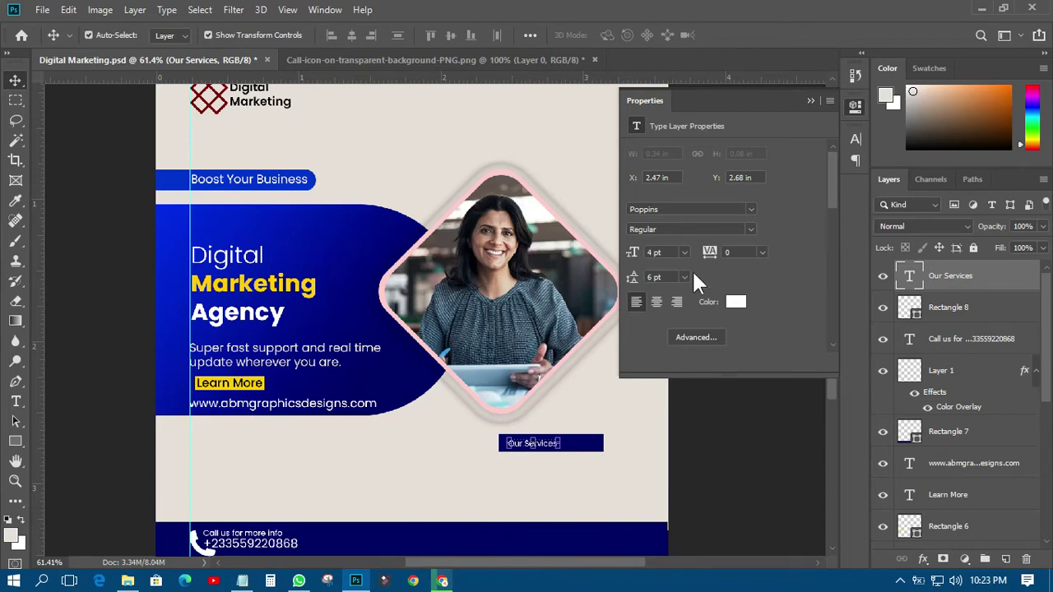
Set the "Our Services" text to 6 pt and centre it within the dark blue rectangle
click(682, 252)
click(670, 282)
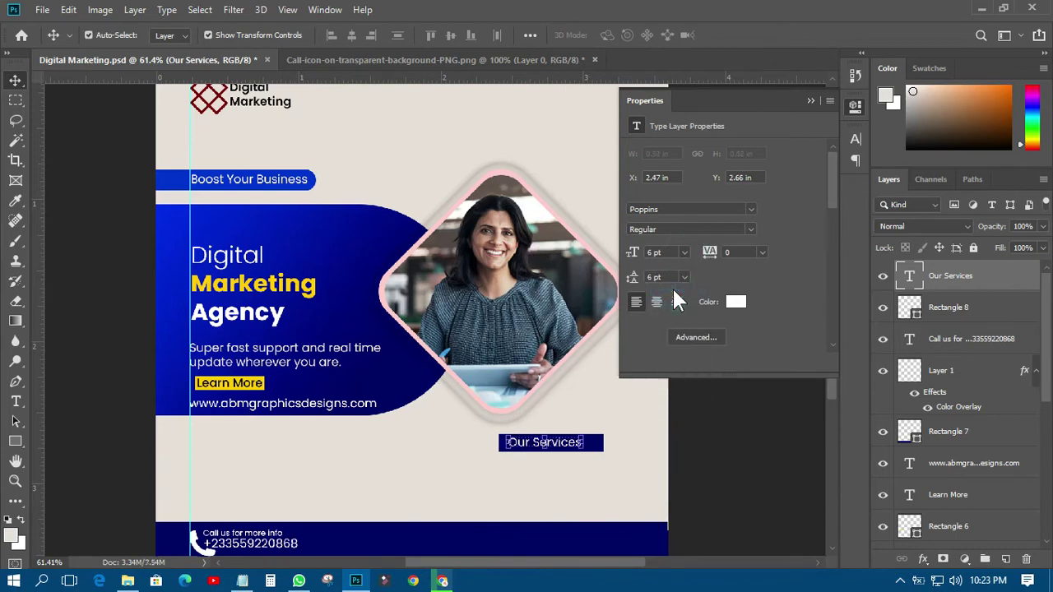
click(705, 452)
drag(570, 439, 580, 444)
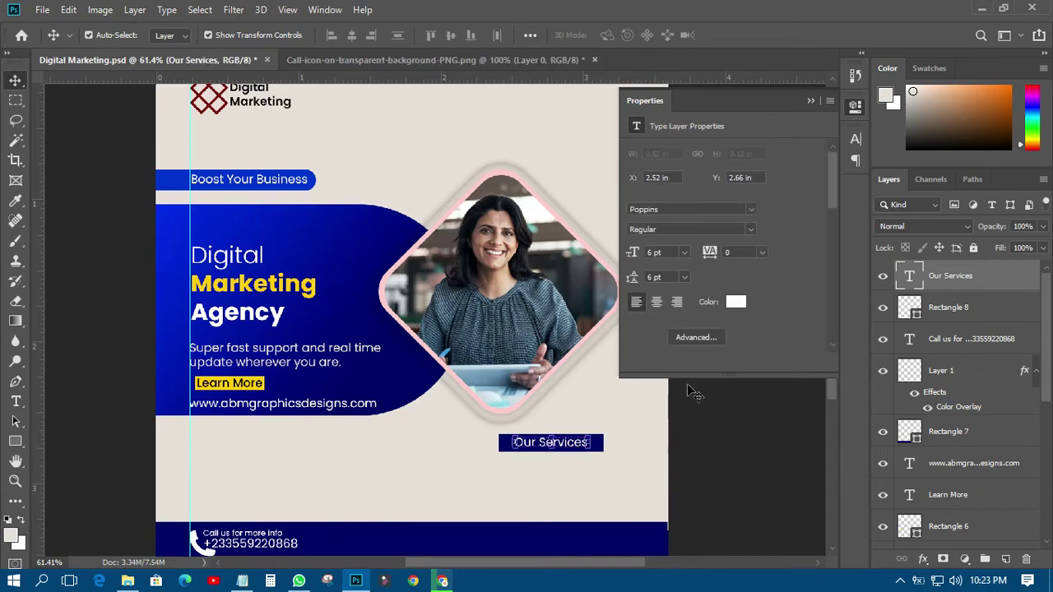
click(684, 452)
Copy the four service lines from Local SEO to Franchise SEO in the Notepad file and return to the Photoshop flyer
click(243, 581)
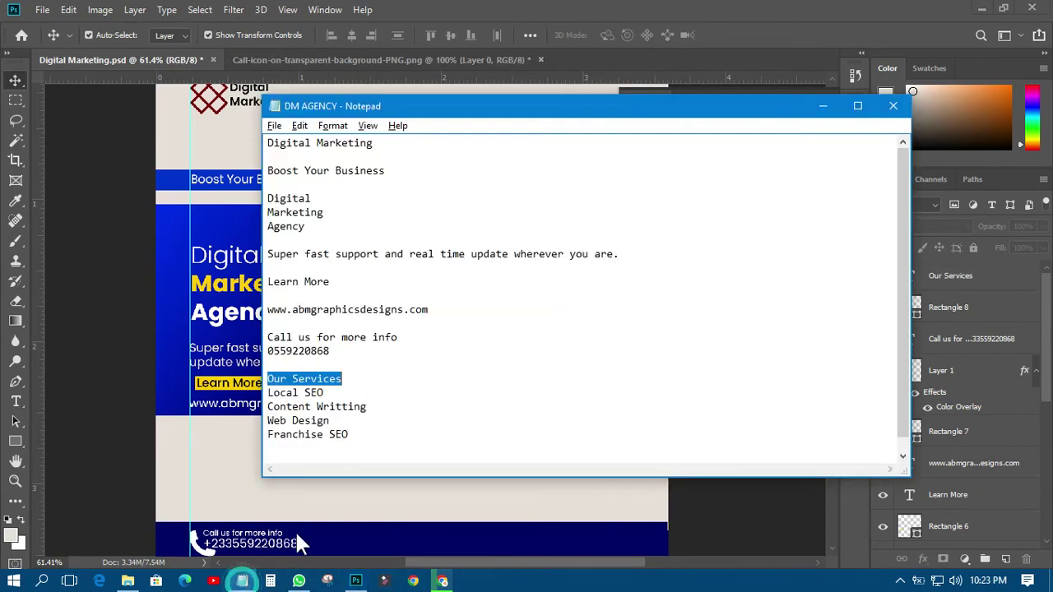
drag(269, 393, 363, 438)
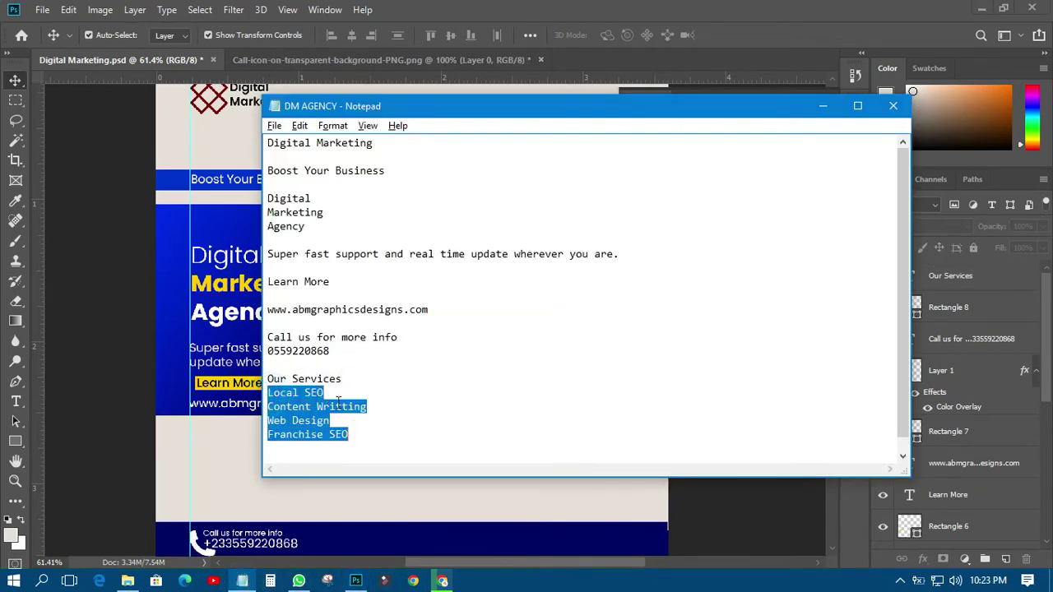
right_click(337, 401)
click(383, 240)
click(82, 349)
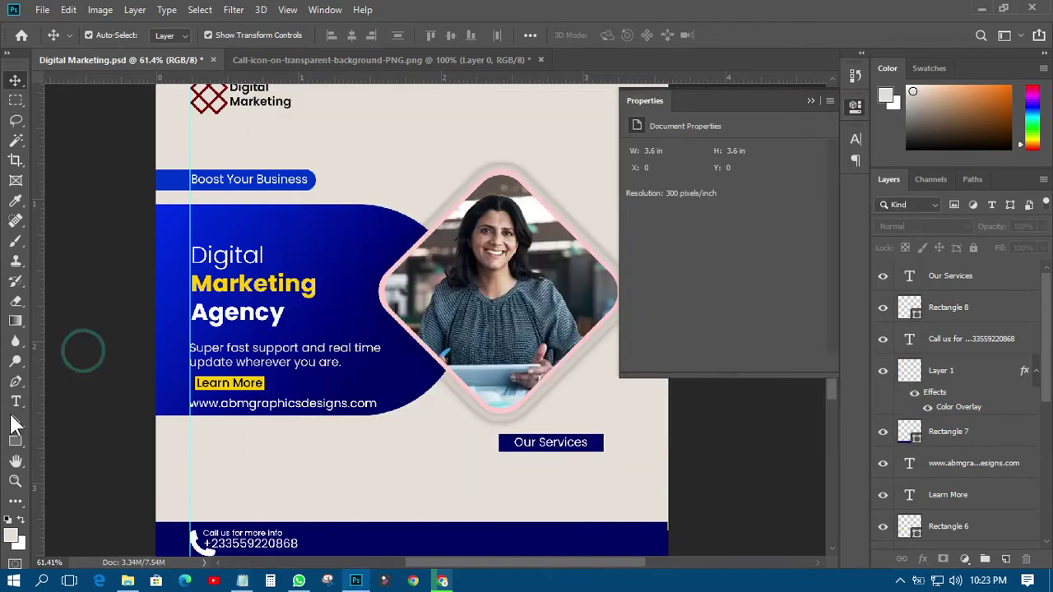
Draw a text box about 0.74 × 0.4 in below the "Our Services" label and paste the four copied services
click(16, 401)
drag(499, 465, 598, 521)
key(ctrl+v)
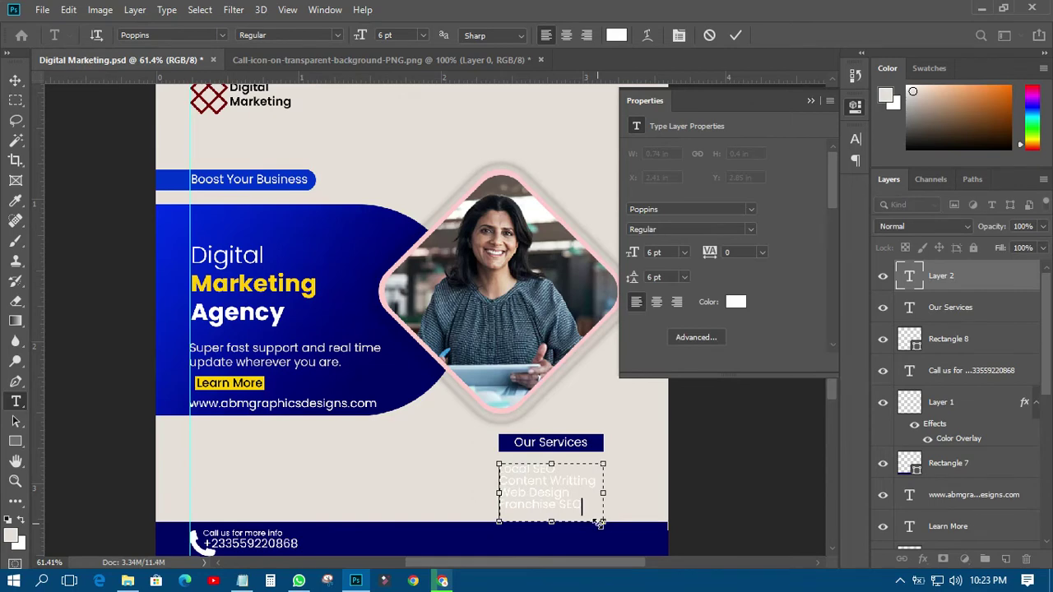
click(15, 80)
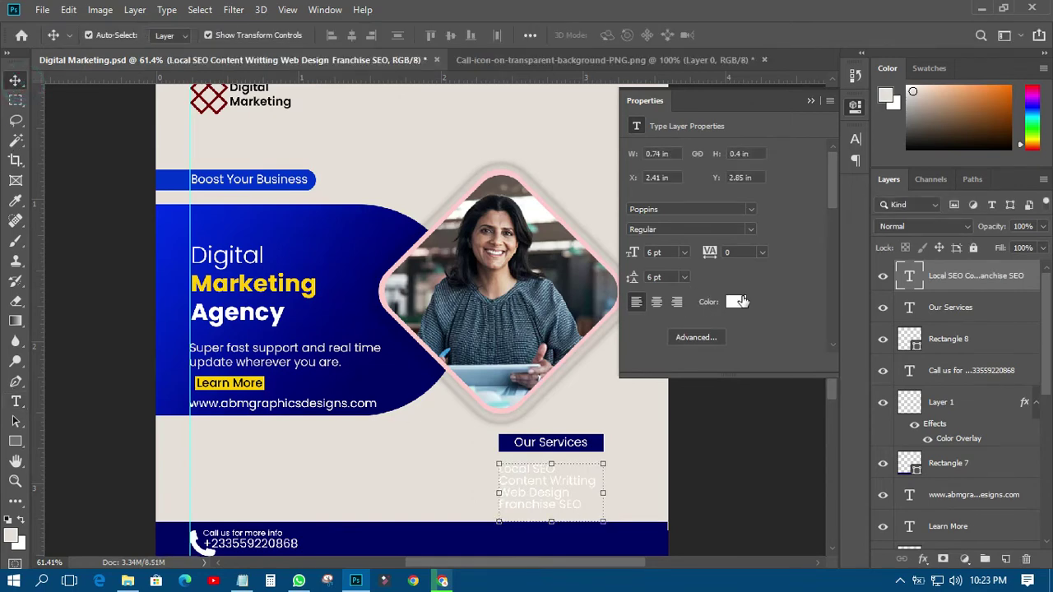
Change the text colour of the four-line services list to black
click(735, 301)
click(829, 343)
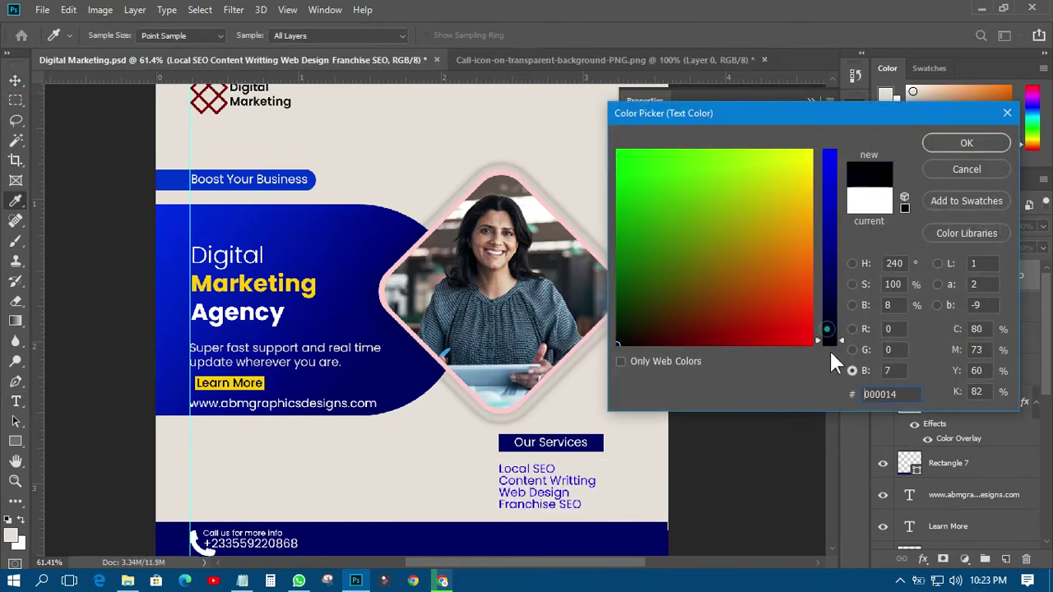
click(932, 144)
click(855, 95)
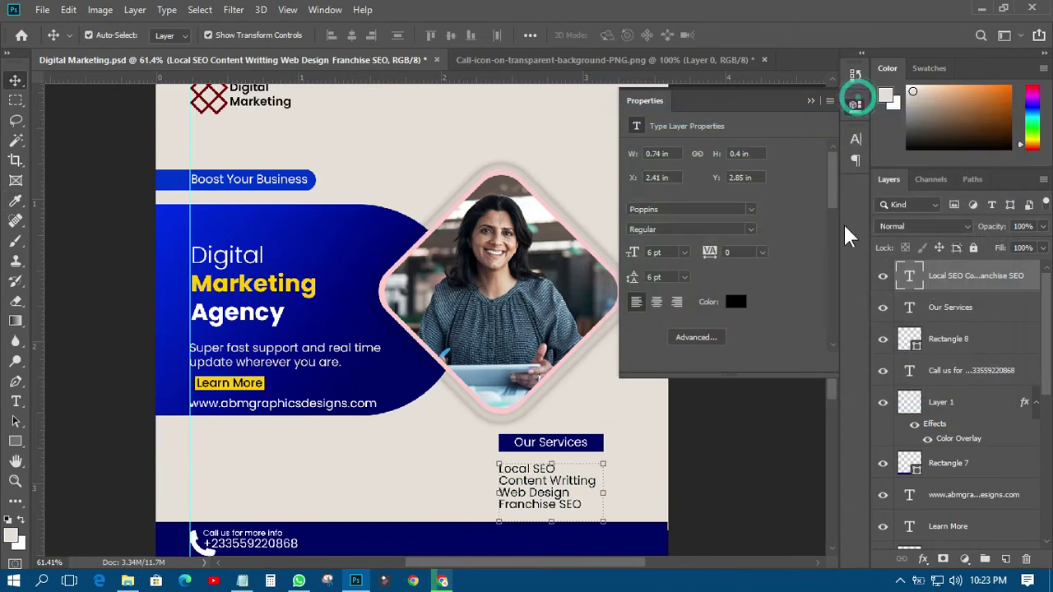
Move the four-line services list slightly up, keeping it left-aligned with the "Our Services" rectangle
drag(832, 383, 831, 423)
click(693, 468)
click(580, 395)
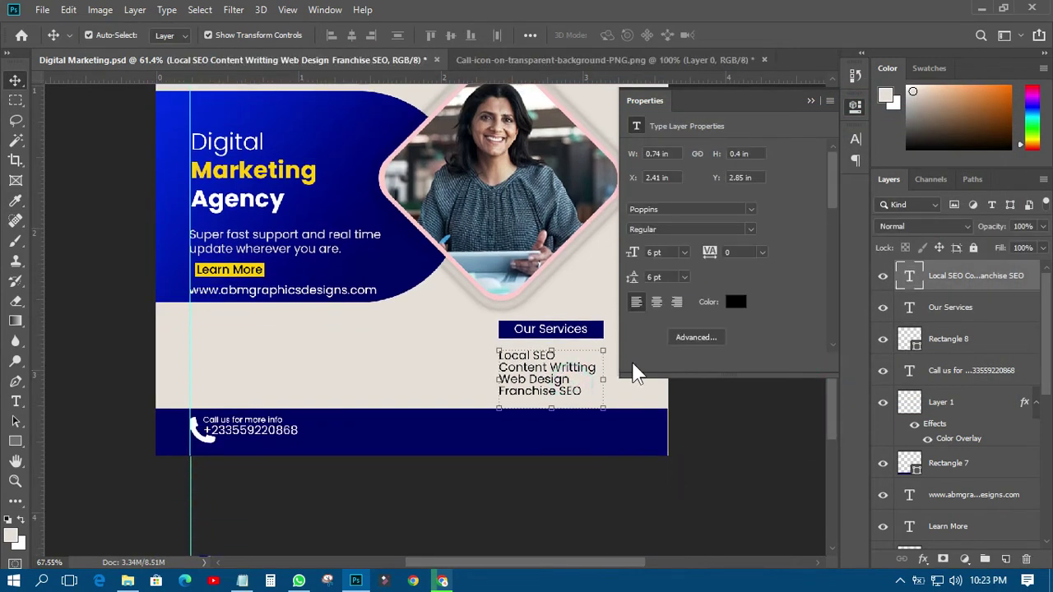
scroll(612, 437, up, 3)
drag(543, 571, 613, 571)
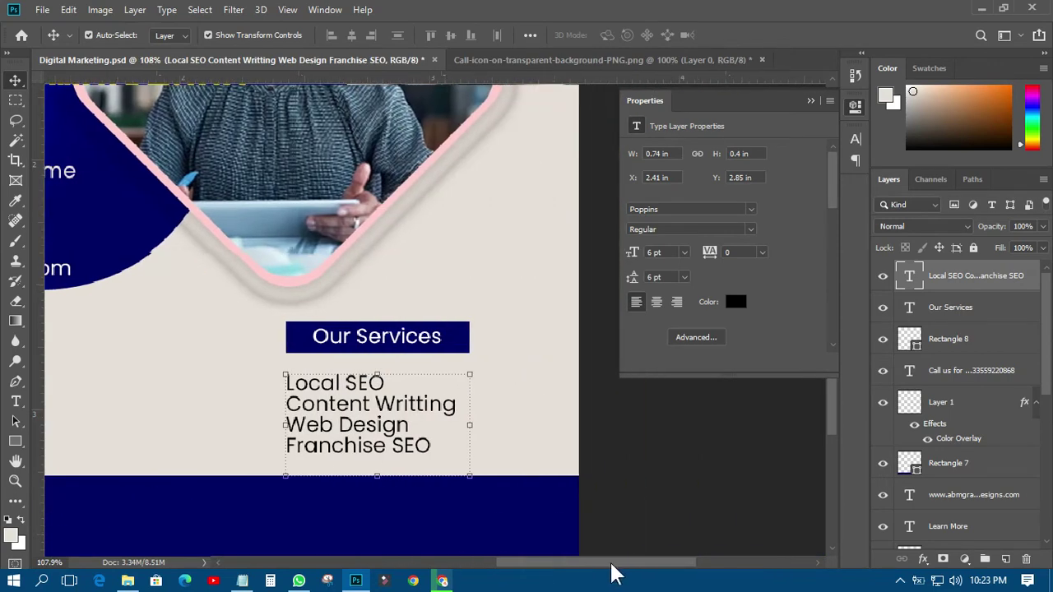
drag(319, 403, 339, 396)
Set the services list's leading to 8 pt, fit it closer beneath the "Our Services" label and save the flyer
click(855, 139)
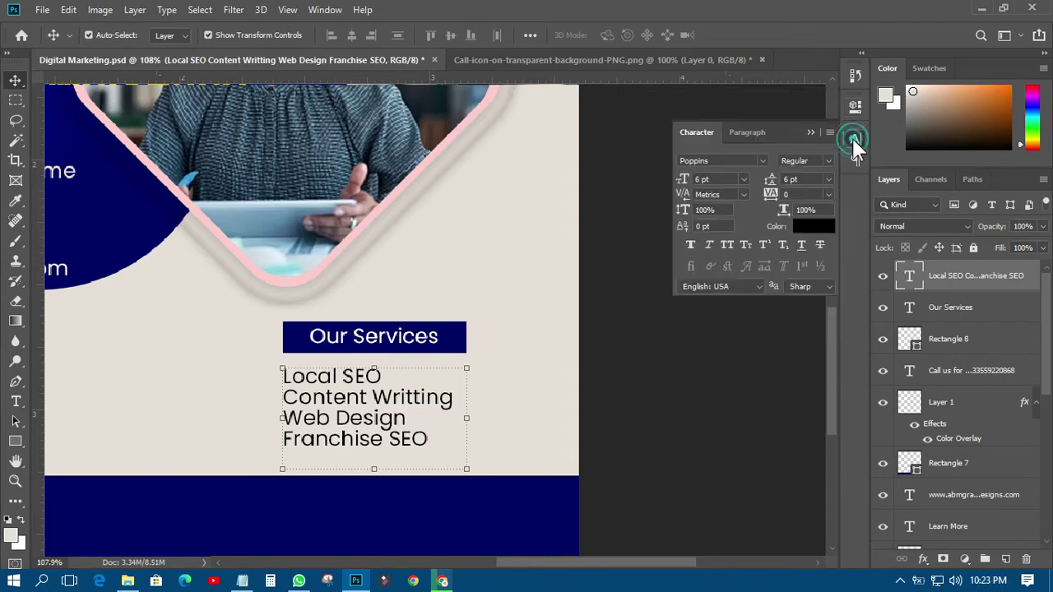
click(828, 178)
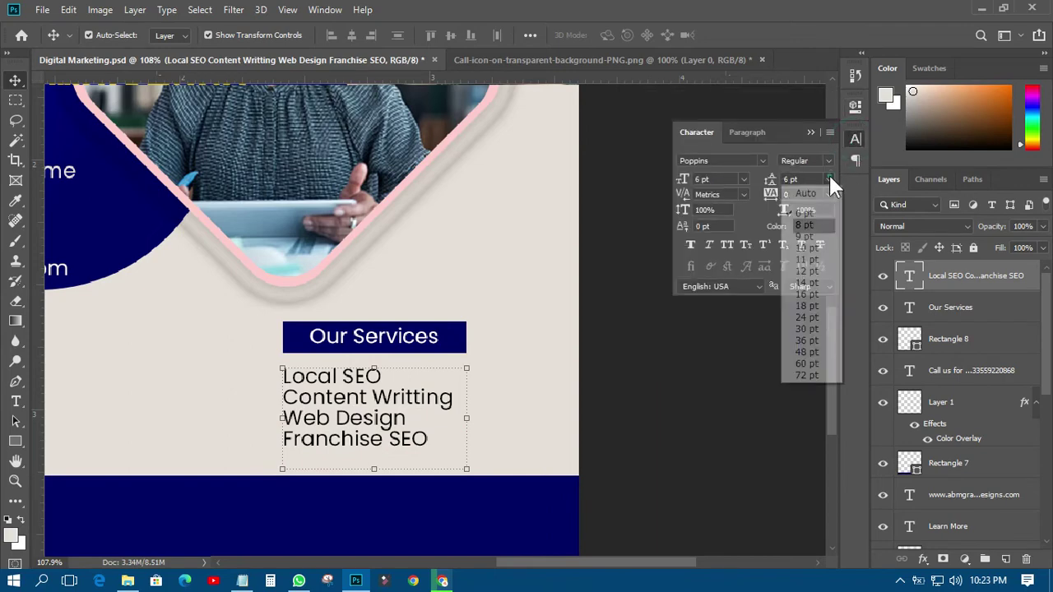
click(806, 228)
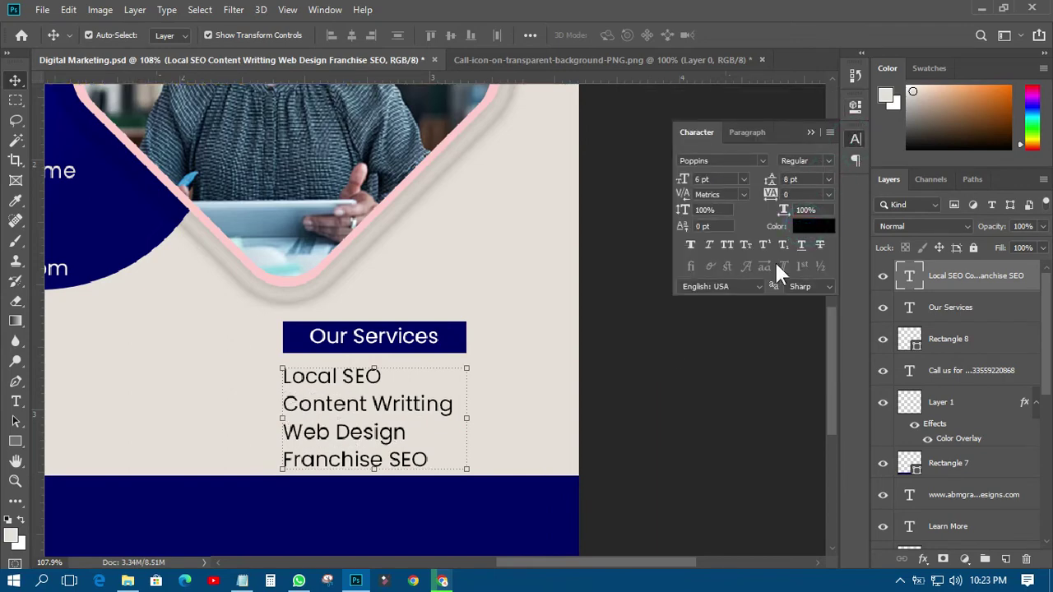
drag(345, 406, 346, 398)
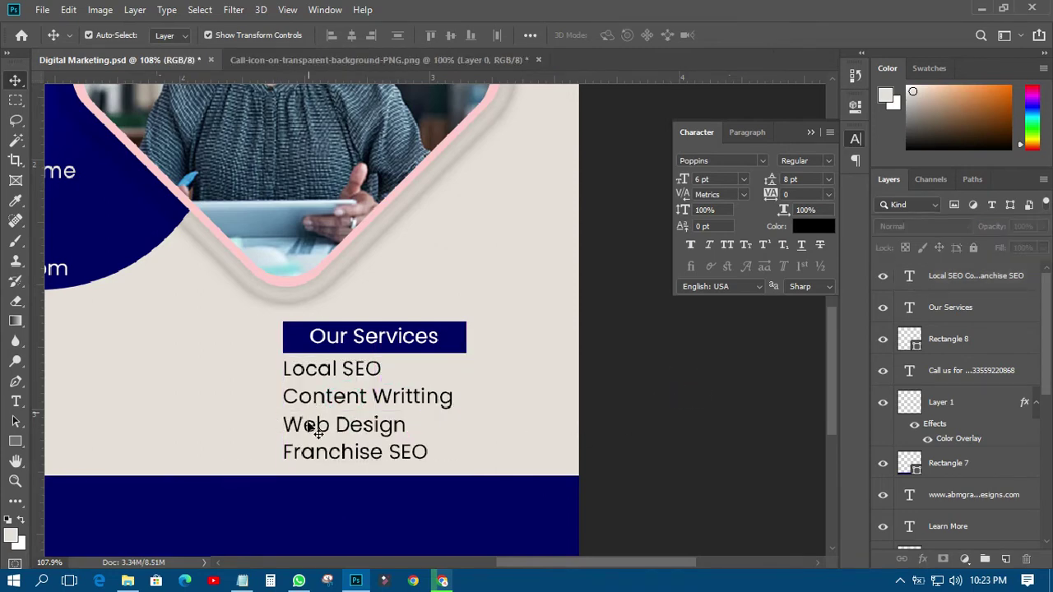
key(ctrl+s)
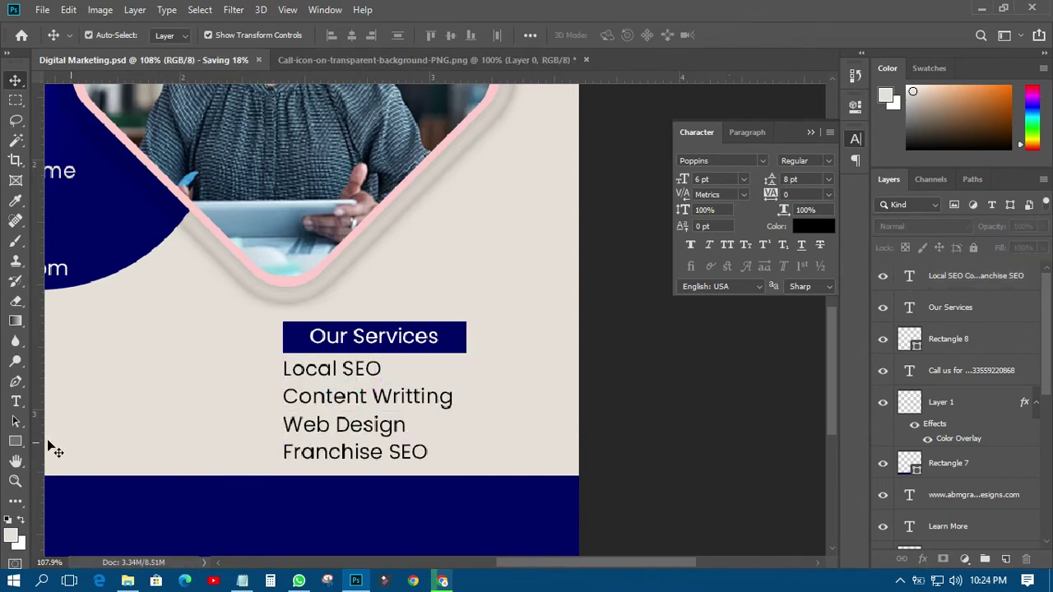
Add a text layer with the single letter "a" beside the services list and set its size to 16 pt
click(16, 401)
click(156, 377)
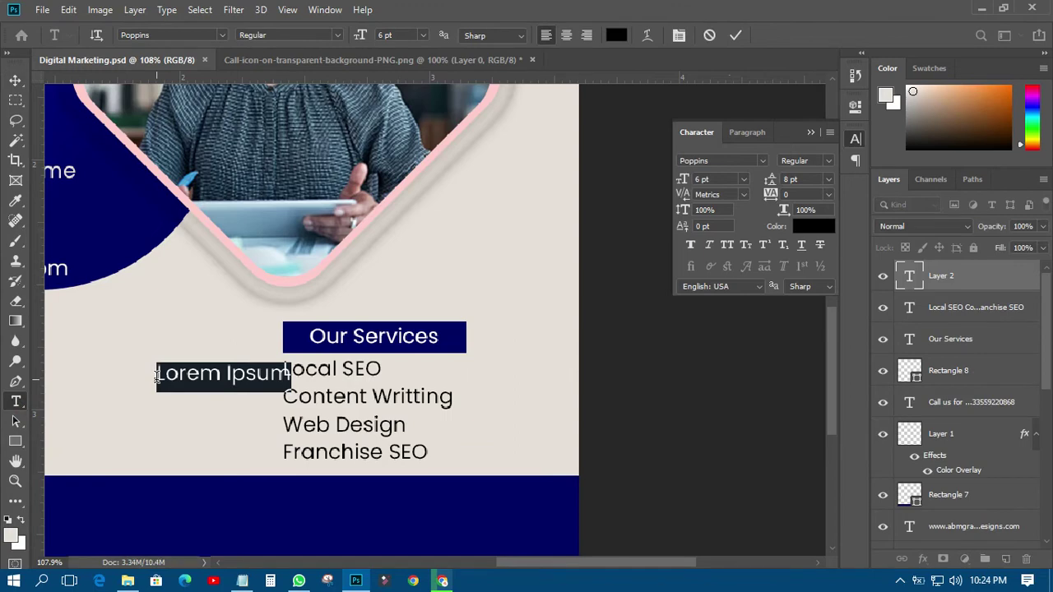
text(a)
click(15, 80)
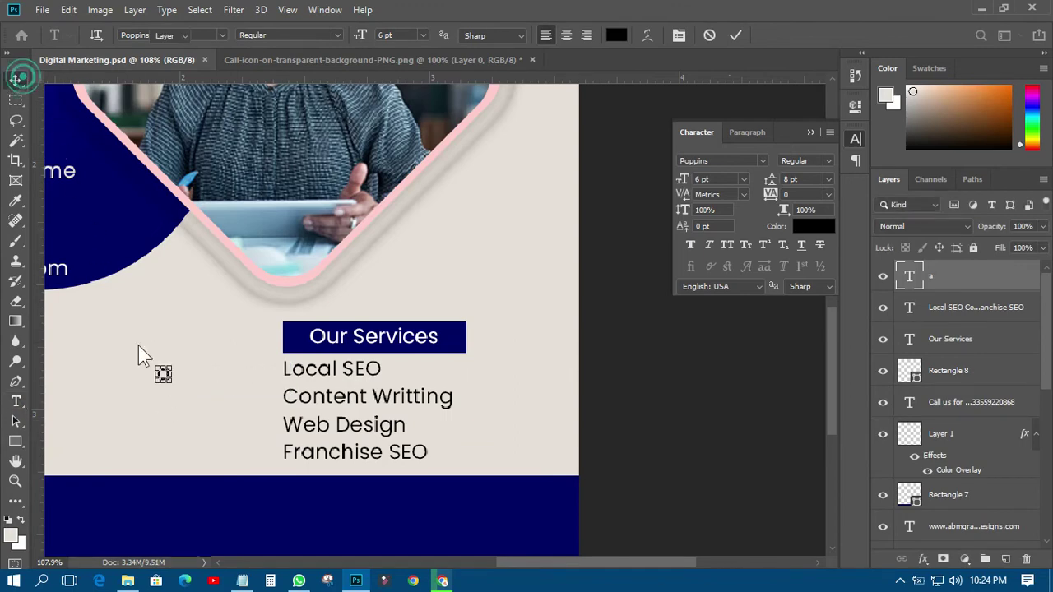
click(619, 341)
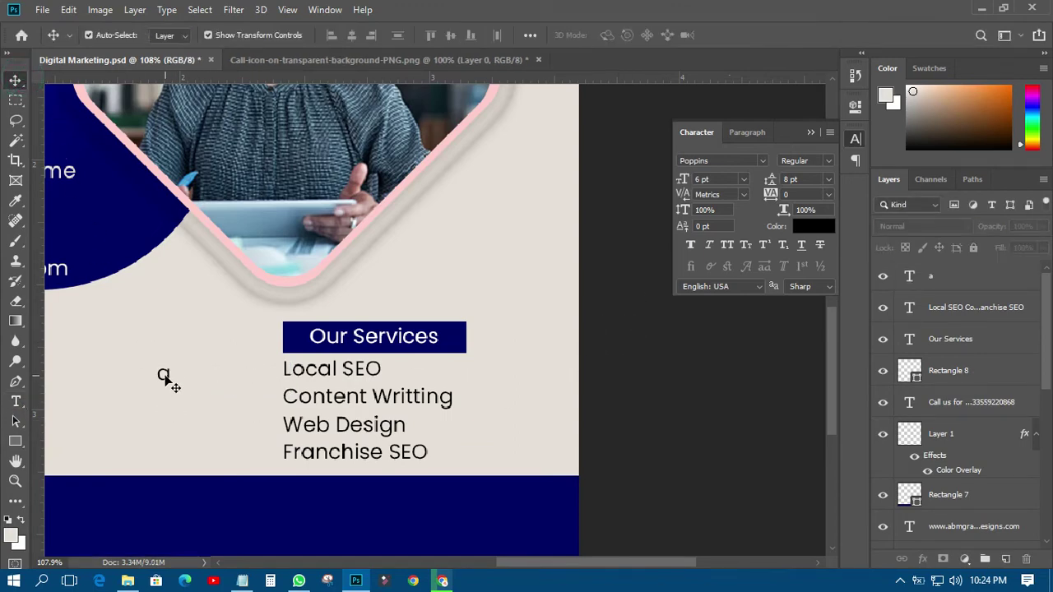
click(165, 376)
click(742, 179)
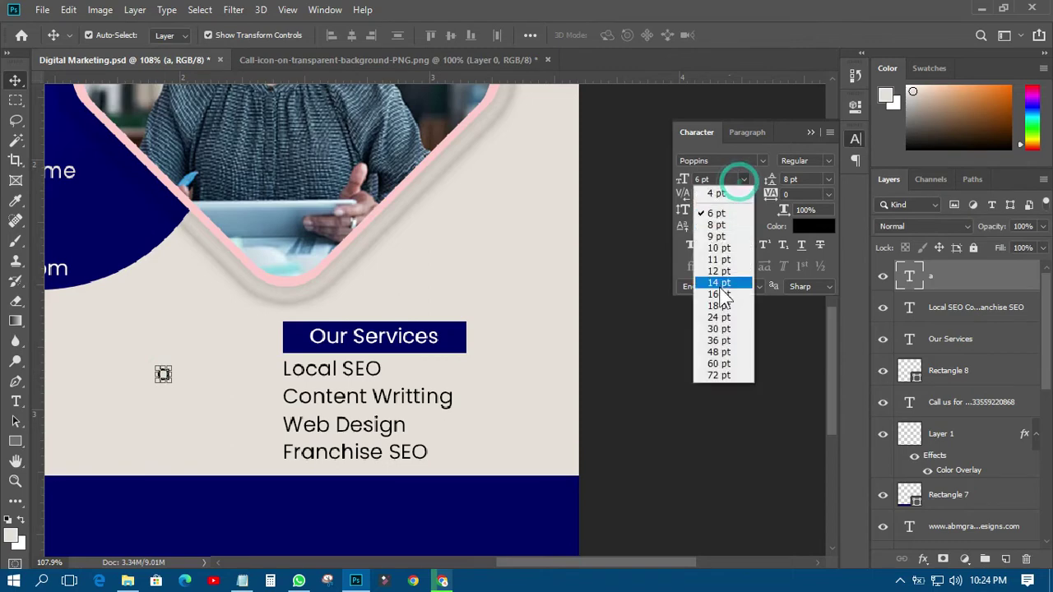
click(715, 292)
click(668, 375)
click(171, 365)
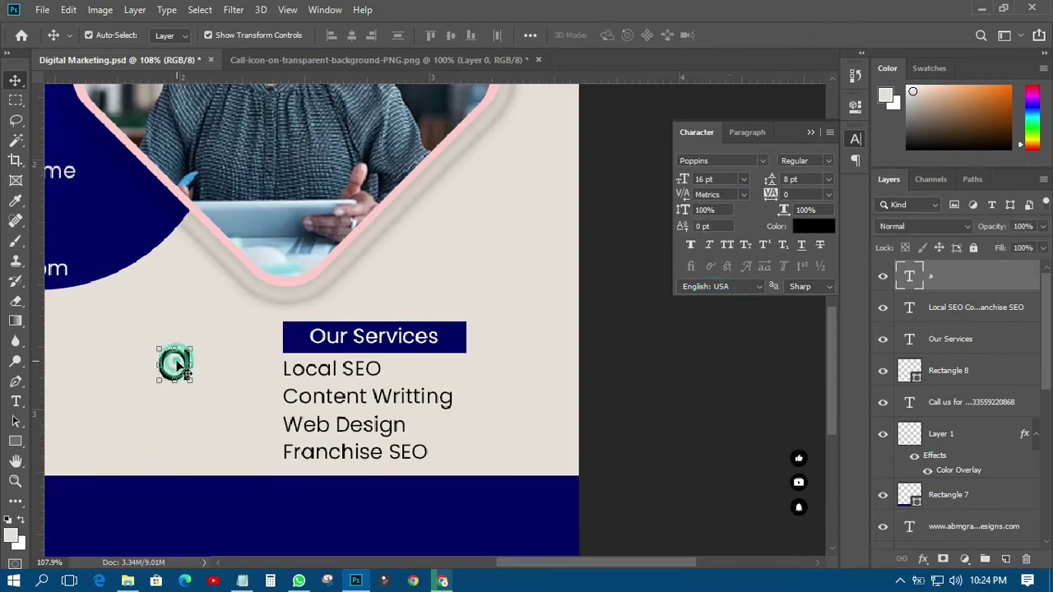
Replace the single letter with a capital "A" and change its font to EmojiOne
double_click(908, 278)
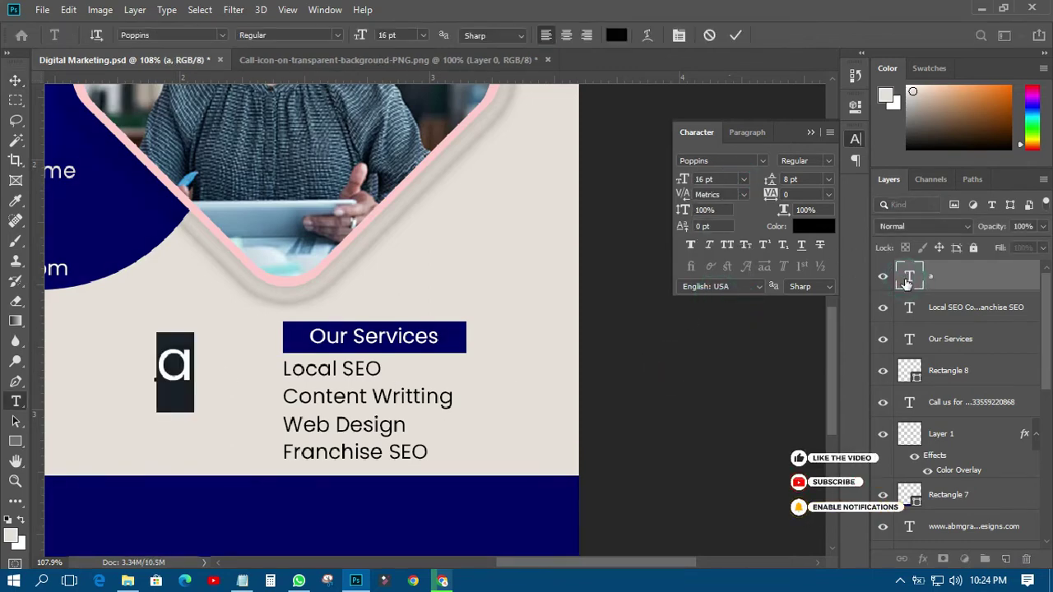
text(A)
click(16, 80)
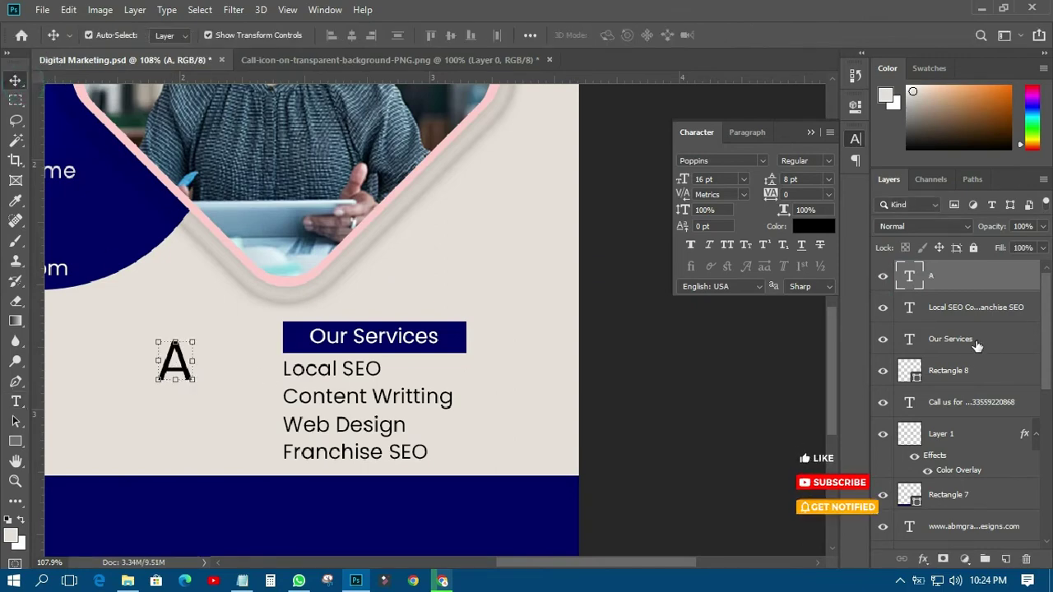
double_click(914, 278)
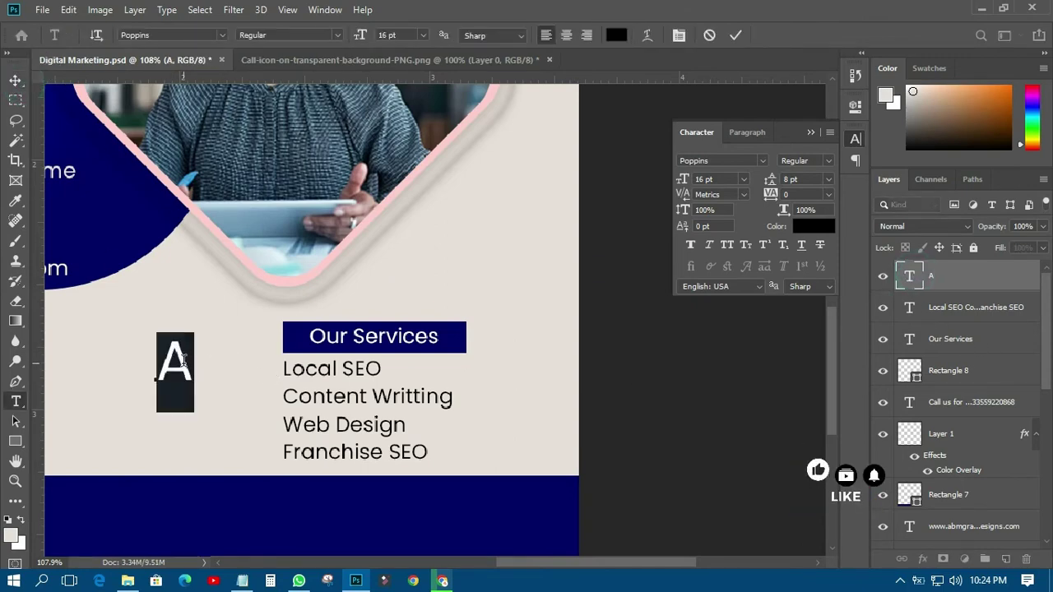
click(762, 160)
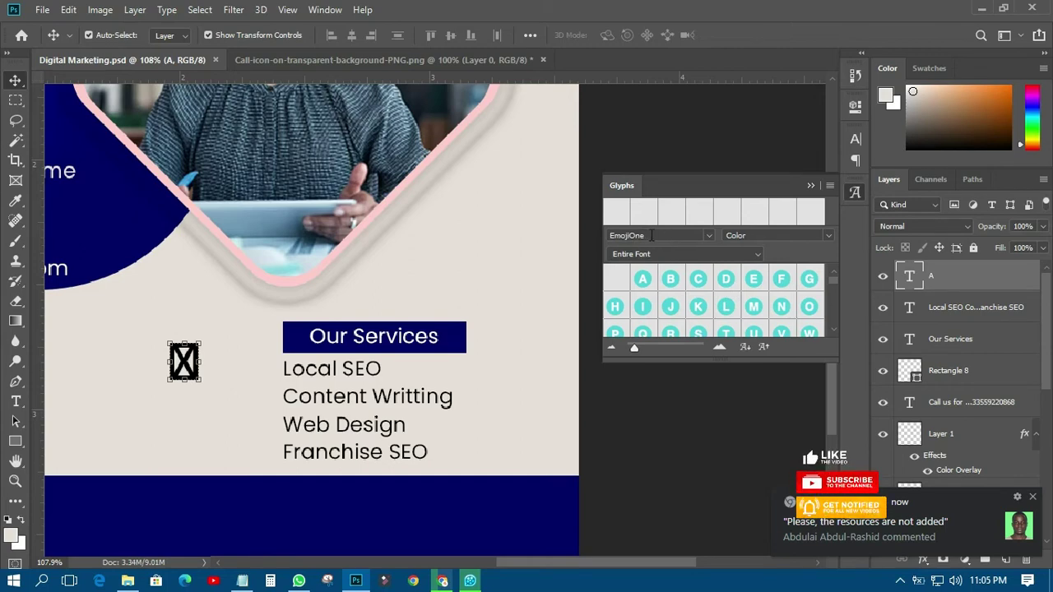
Replace the EmojiOne character with the plain dark check mark glyph from the font's glyph set
double_click(909, 276)
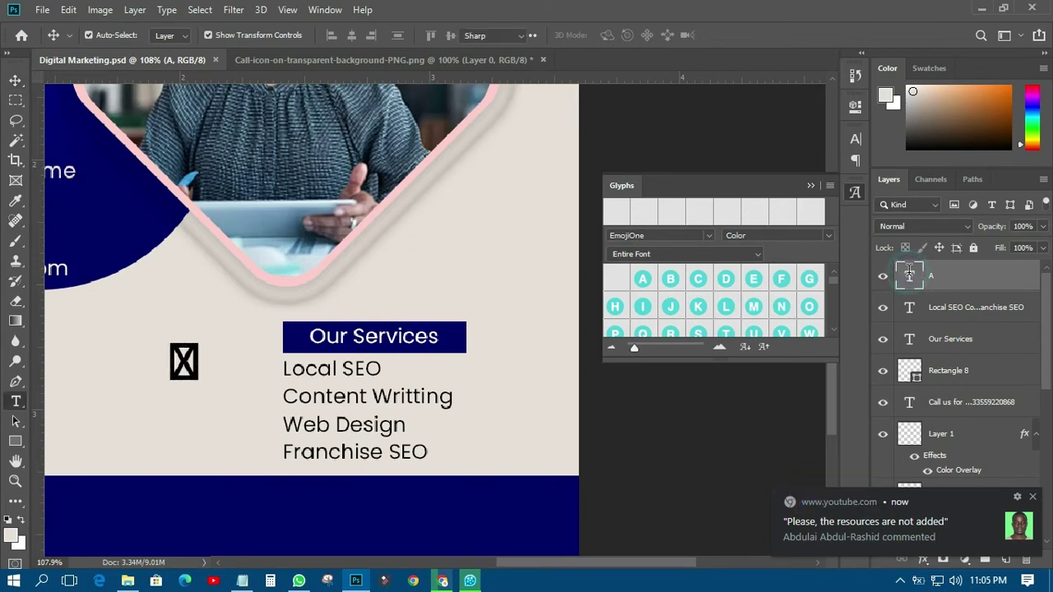
scroll(689, 304, down, 15)
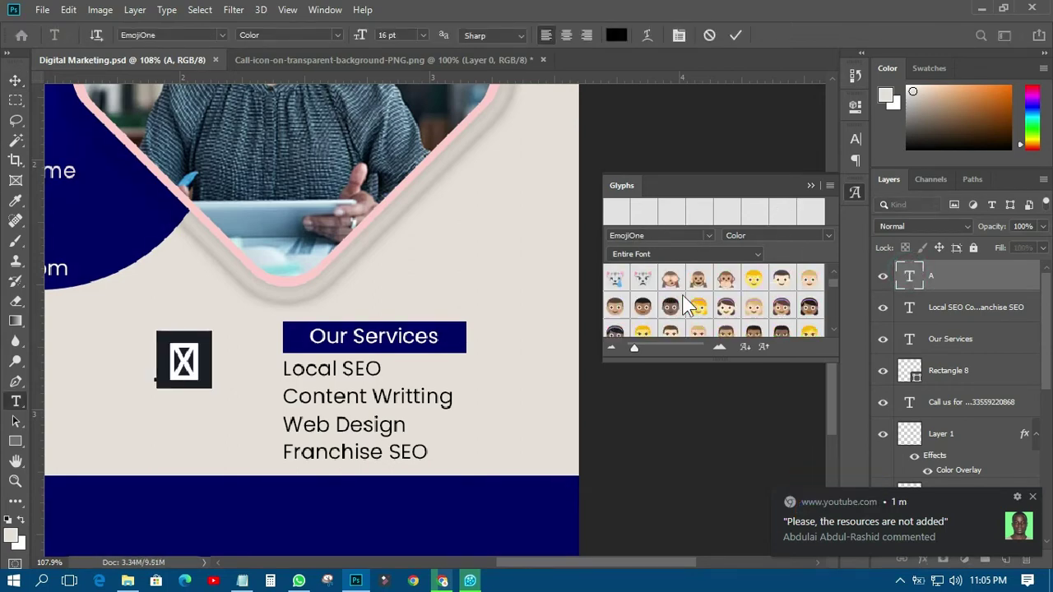
scroll(689, 304, down, 10)
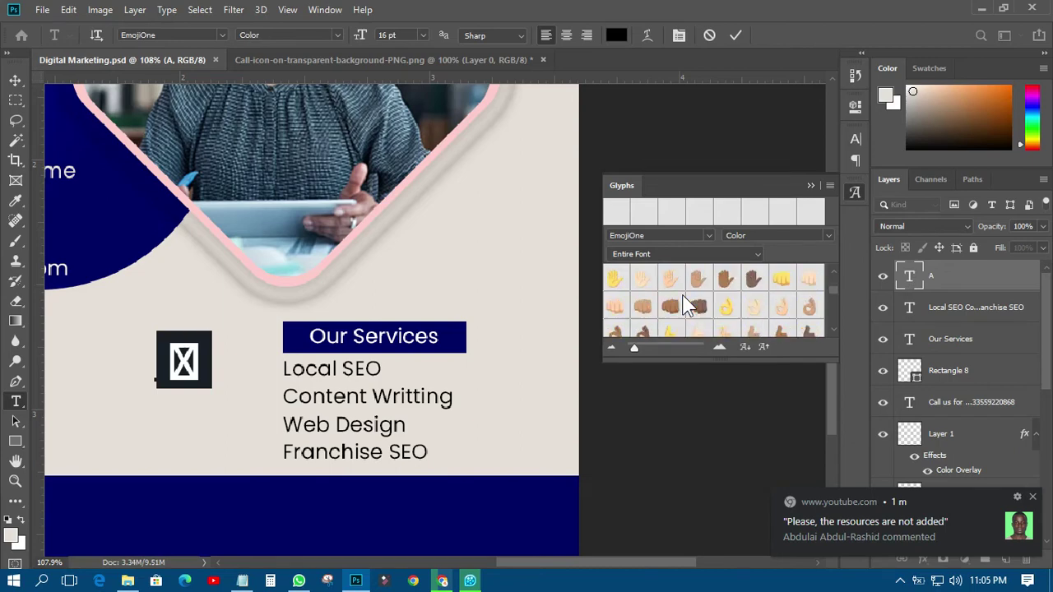
scroll(689, 304, down, 5)
scroll(689, 304, down, 15)
scroll(689, 304, down, 15)
scroll(689, 304, down, 15)
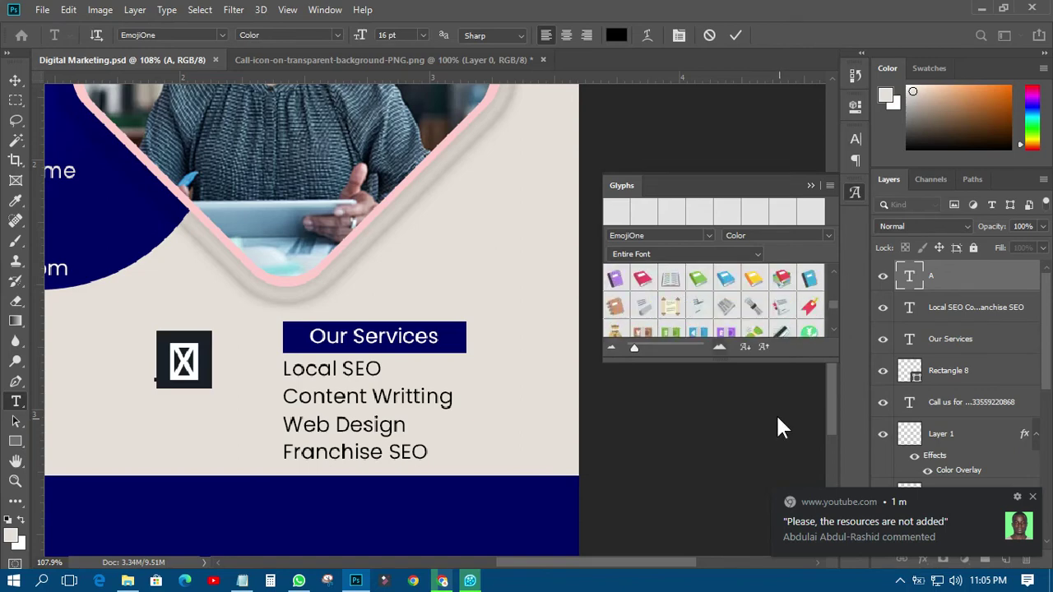
drag(775, 355, 787, 469)
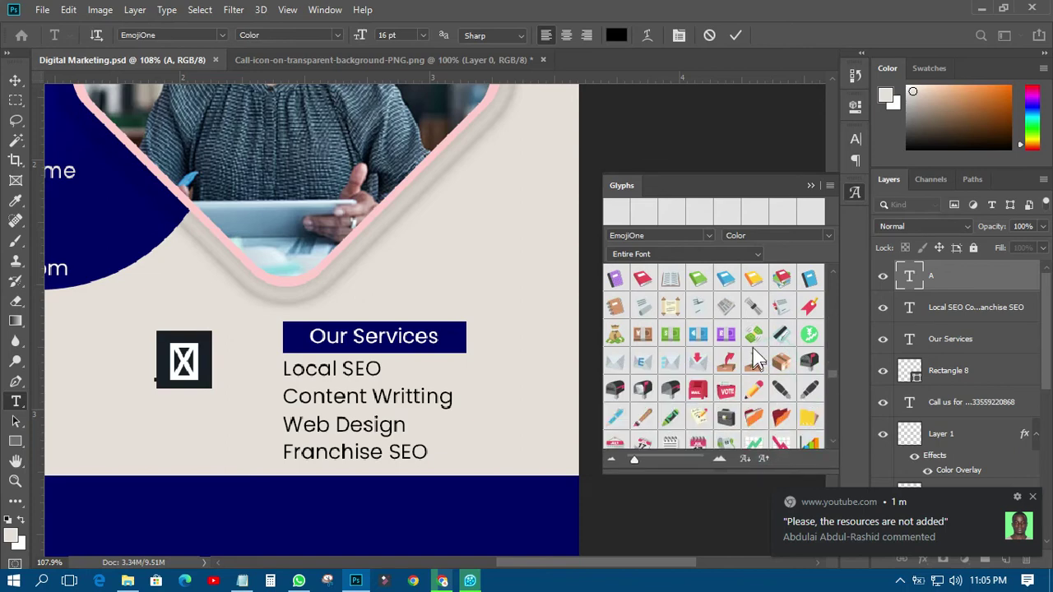
scroll(757, 359, down, 12)
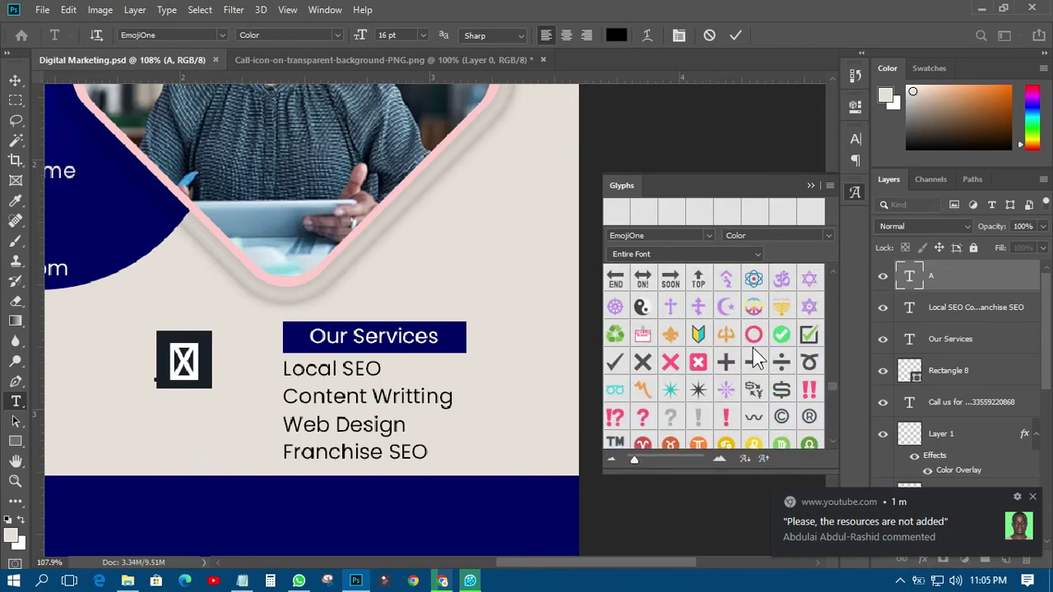
double_click(615, 363)
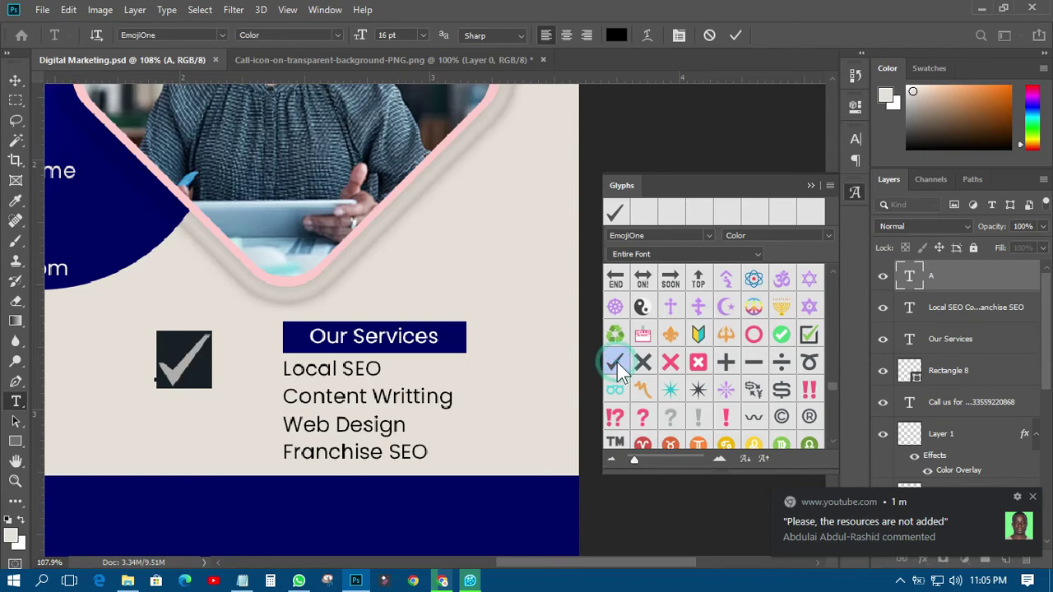
click(734, 35)
key(v)
Move the check mark next to the services list and set its size to 6 pt
drag(175, 374, 274, 385)
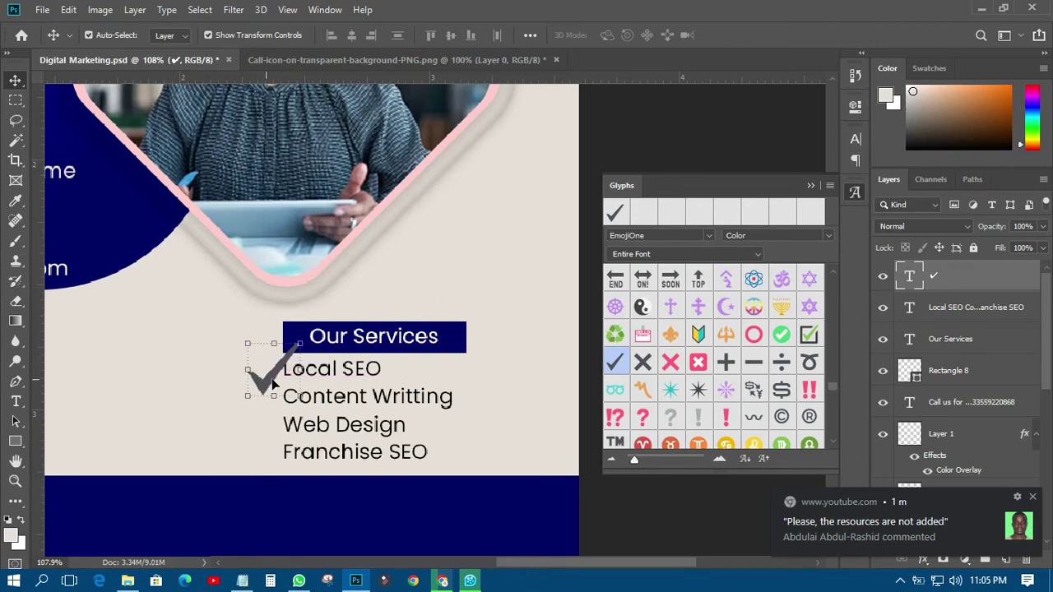
click(855, 139)
click(744, 179)
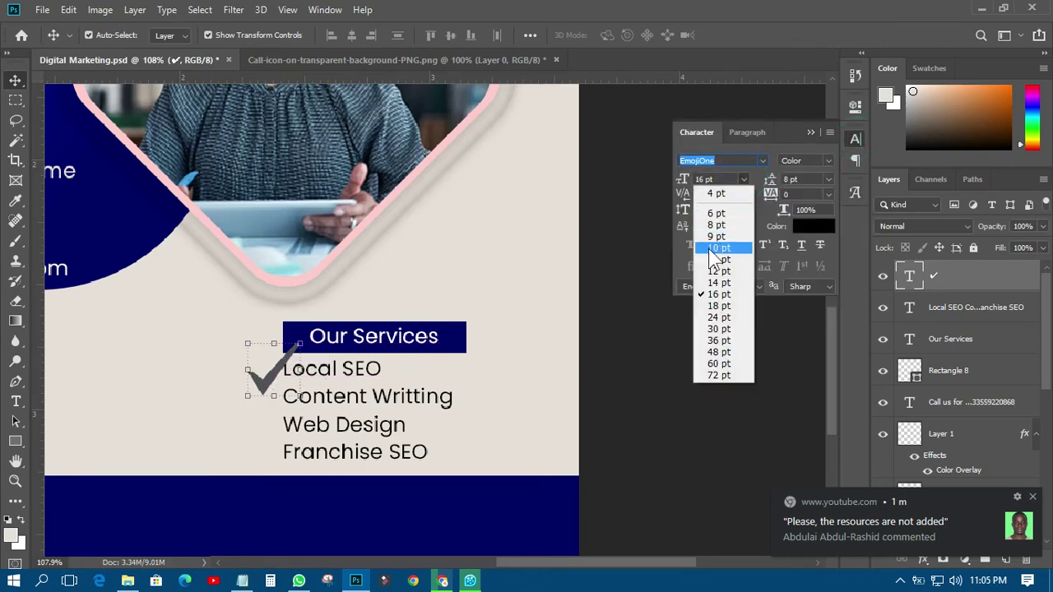
click(715, 213)
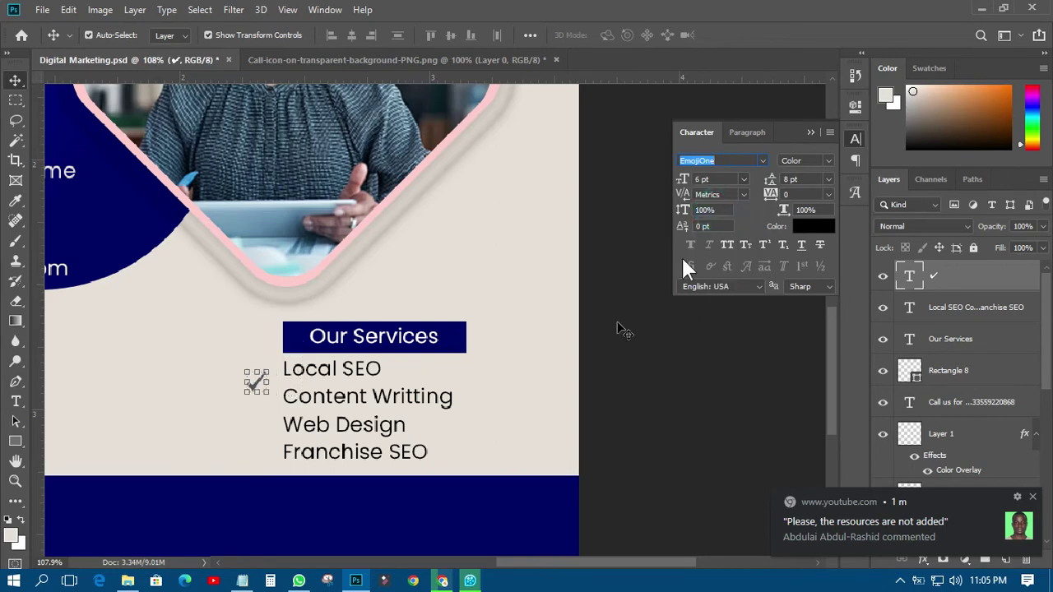
click(599, 378)
Place the check mark directly in front of "Local SEO" and set its size to 5 pt
scroll(215, 381, up, 3)
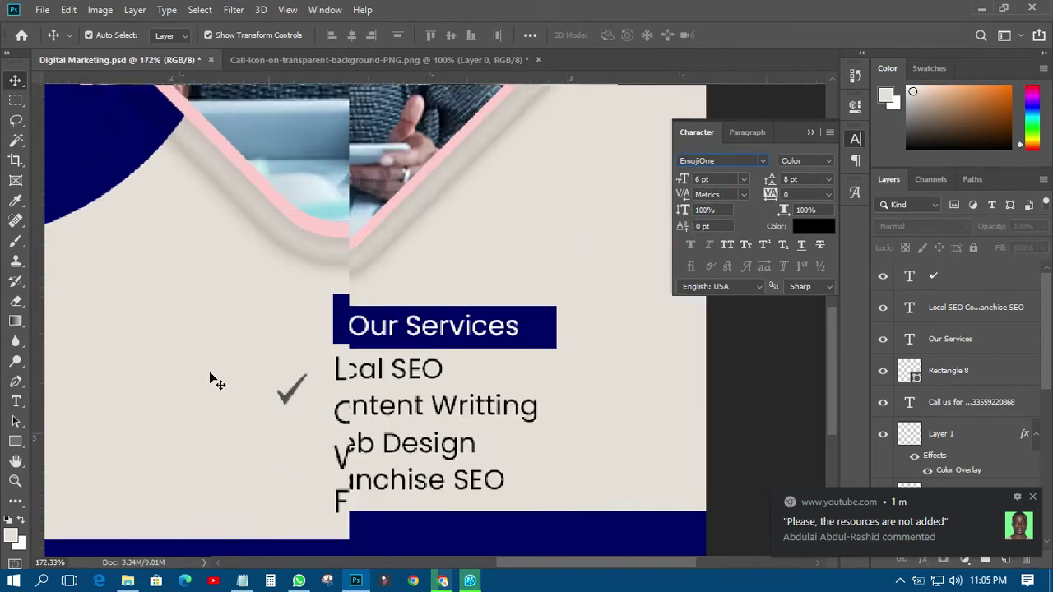
scroll(215, 381, up, 2)
drag(301, 398, 338, 373)
click(731, 178)
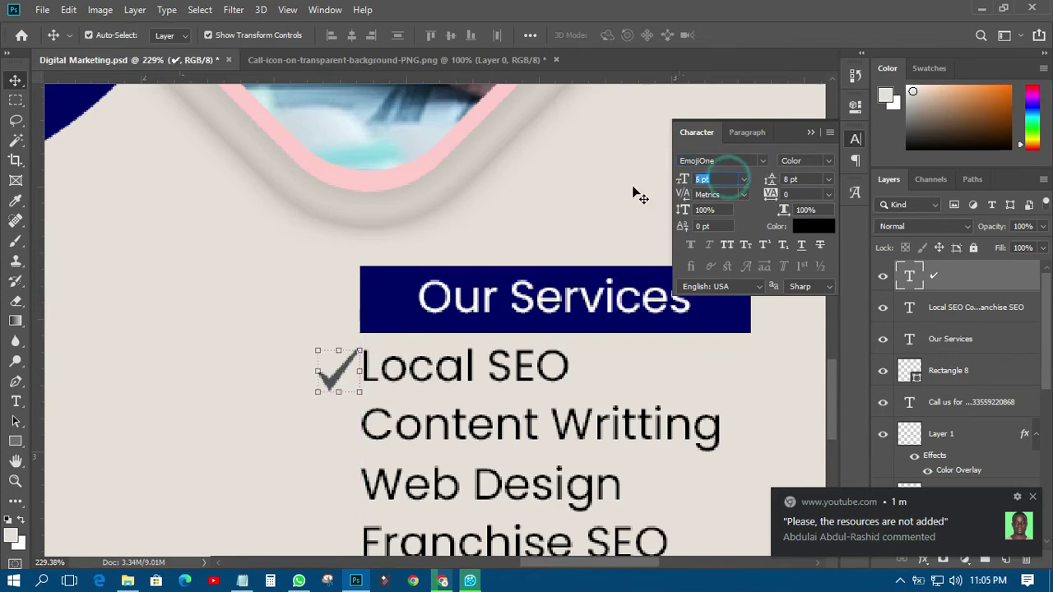
key(Return)
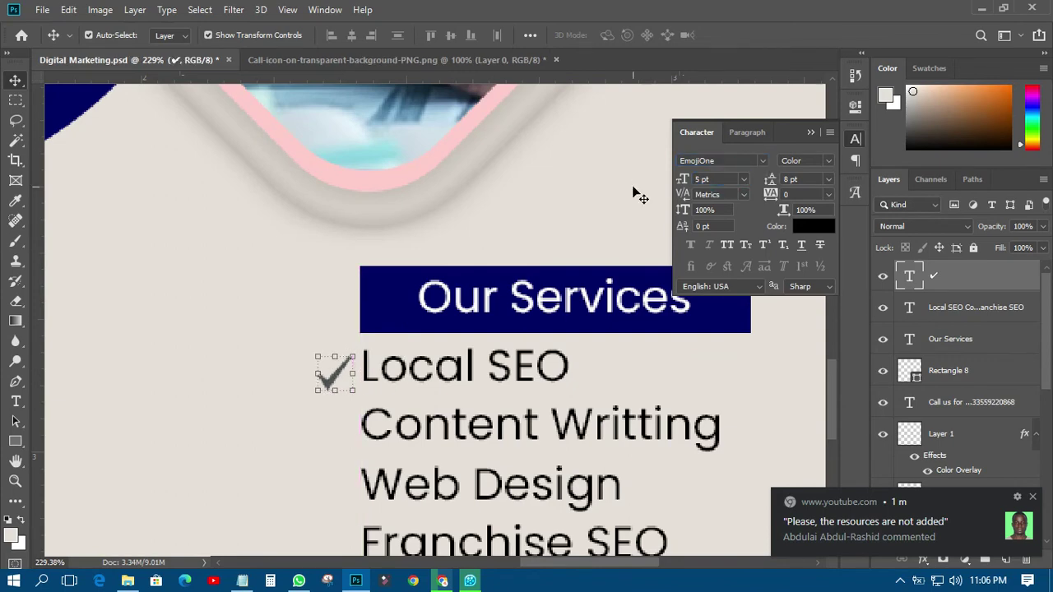
Duplicate the check mark three times, placing the copies in front of Content Writting, Web Design and Franchise SEO
drag(330, 377, 343, 535)
scroll(342, 492, down, 2)
scroll(342, 491, down, 1)
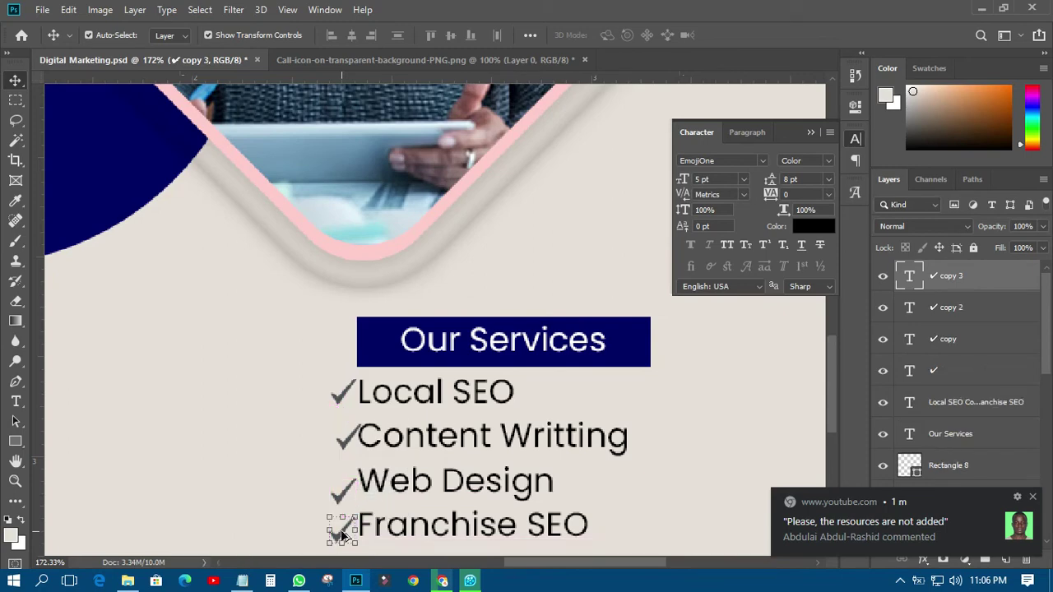
click(726, 399)
Adjust the three copied check marks so each sits level with its service line and in one column
scroll(344, 505, up, 2)
drag(345, 494, 347, 477)
drag(344, 549, 347, 542)
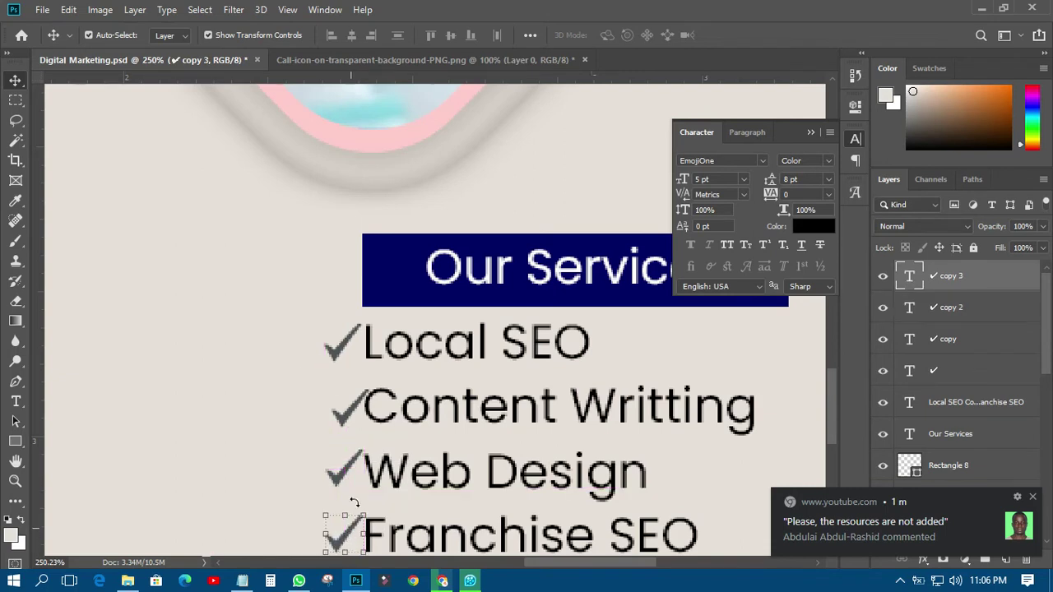
drag(362, 418, 347, 416)
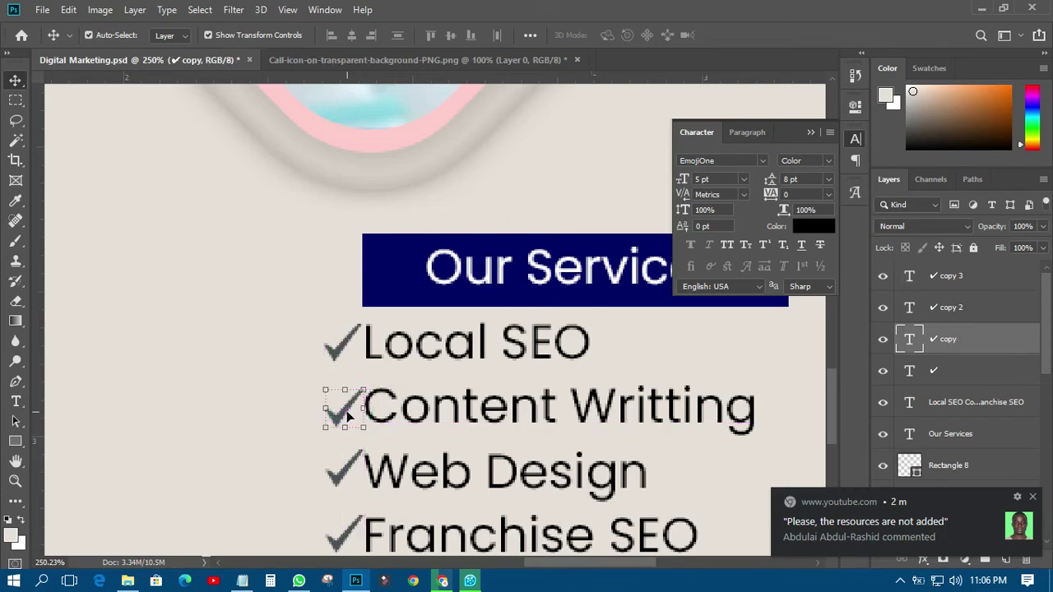
Align the horizontal centres of all four check mark layers
shift+click(935, 371)
shift+click(951, 277)
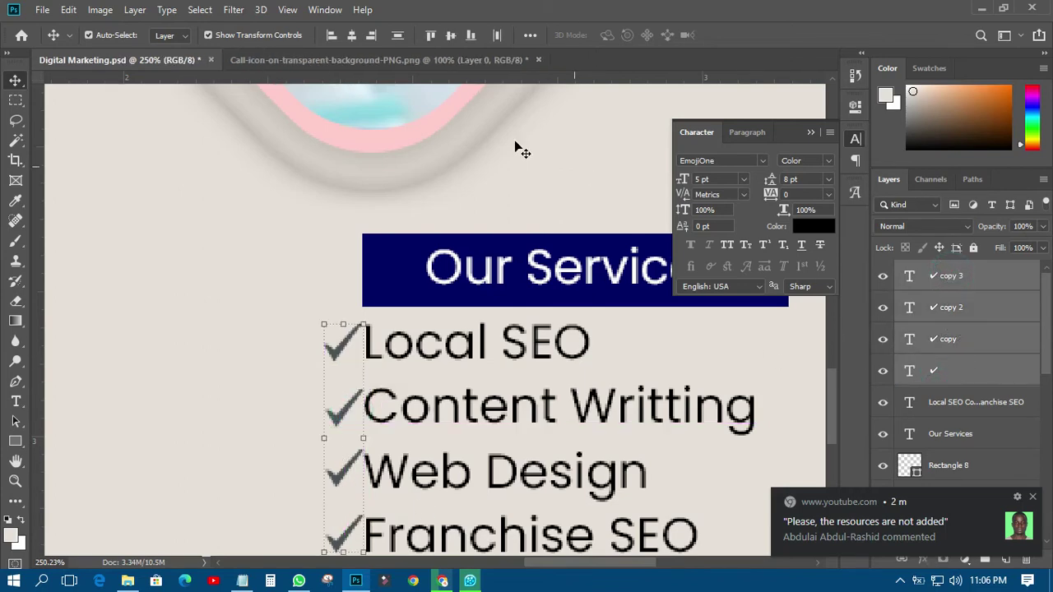
click(352, 35)
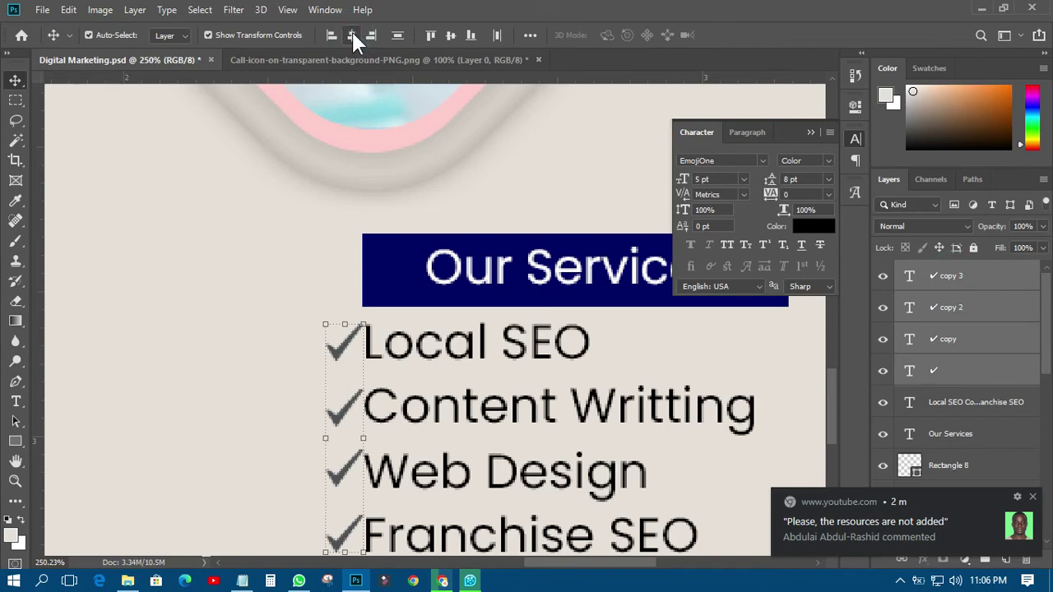
scroll(340, 383, down, 5)
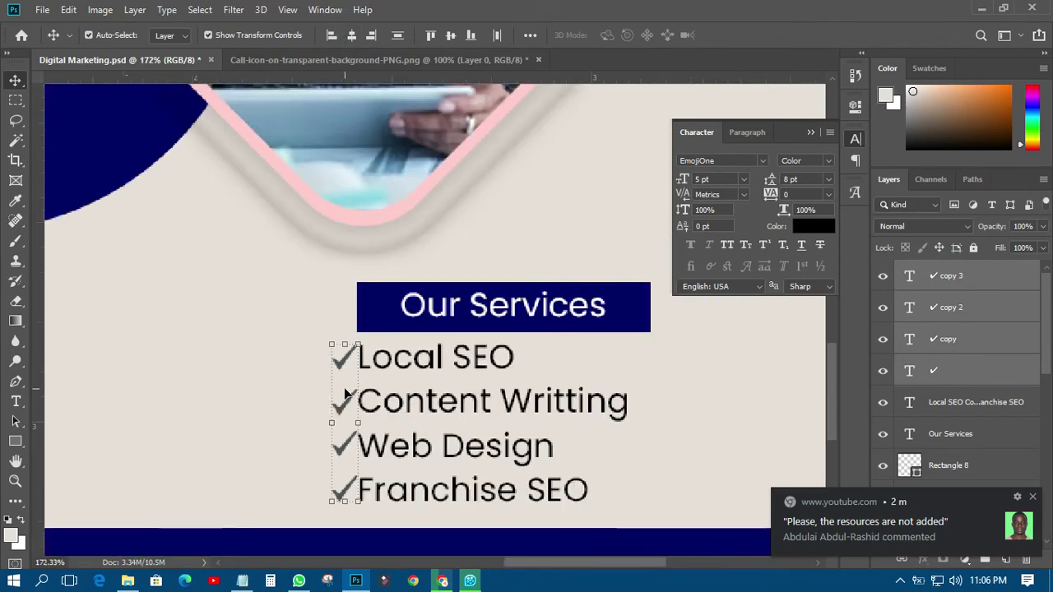
Group the four check mark layers and clip a Solid Color fill layer to the group
scroll(348, 396, down, 1)
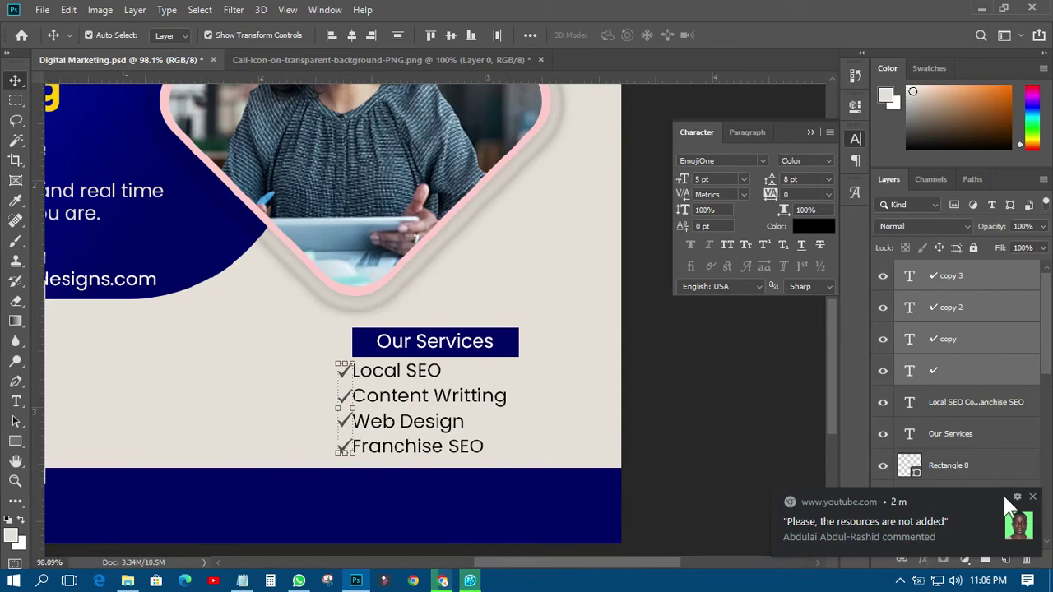
click(1032, 497)
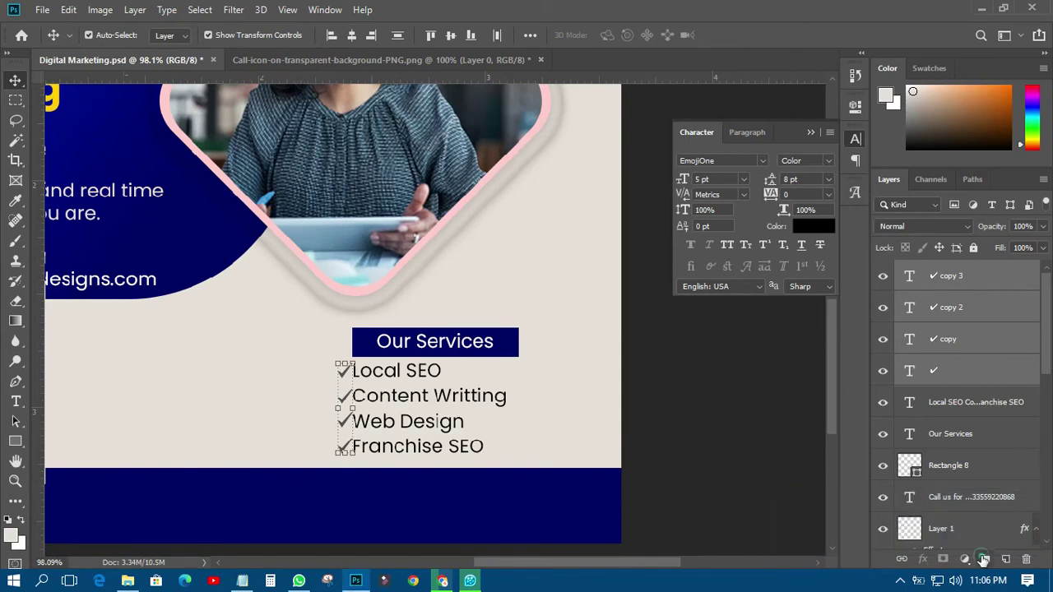
click(983, 559)
click(964, 559)
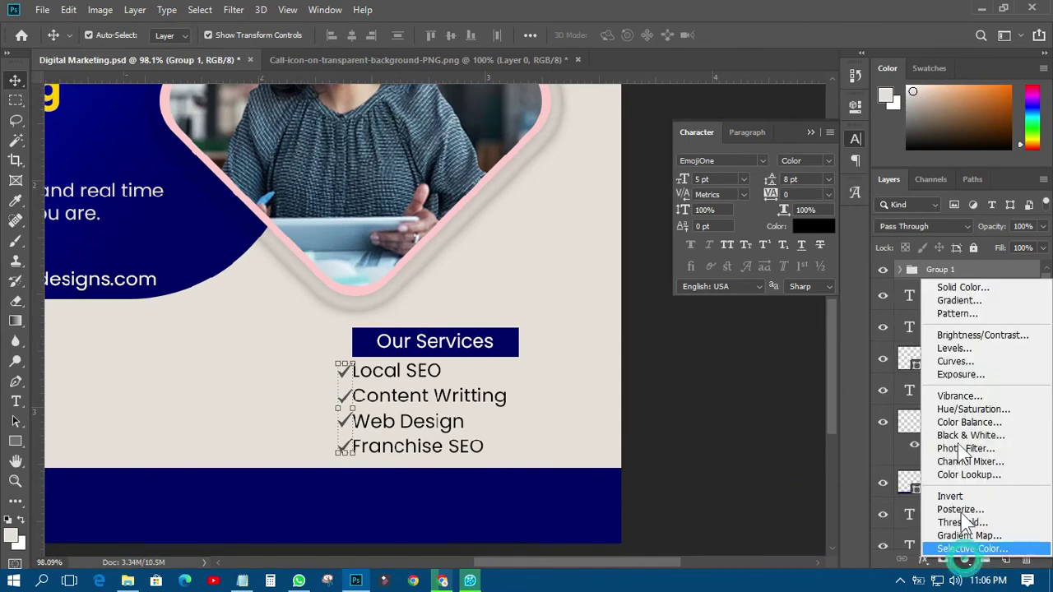
click(954, 287)
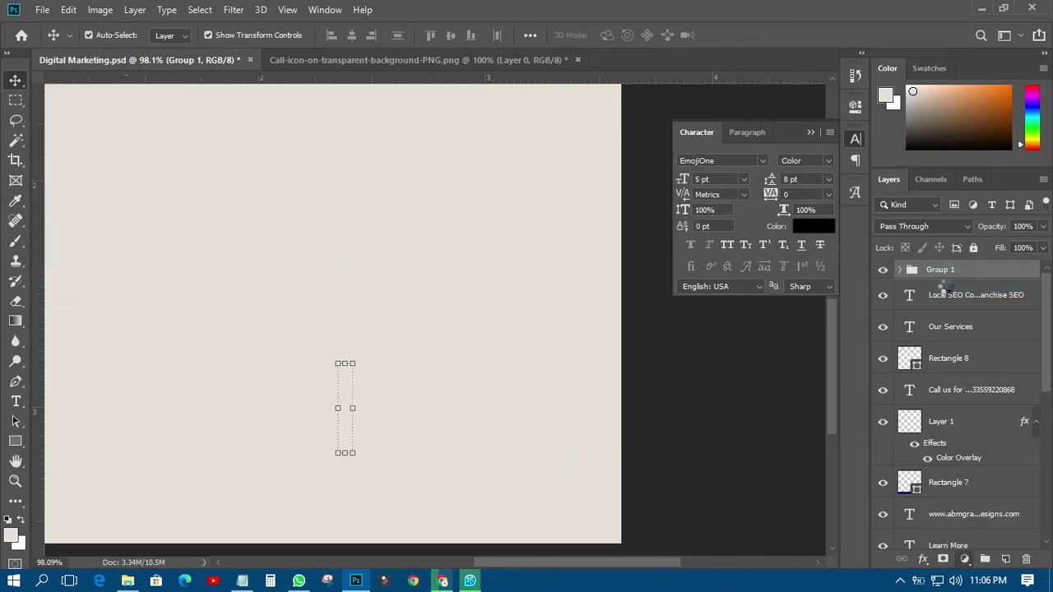
click(942, 142)
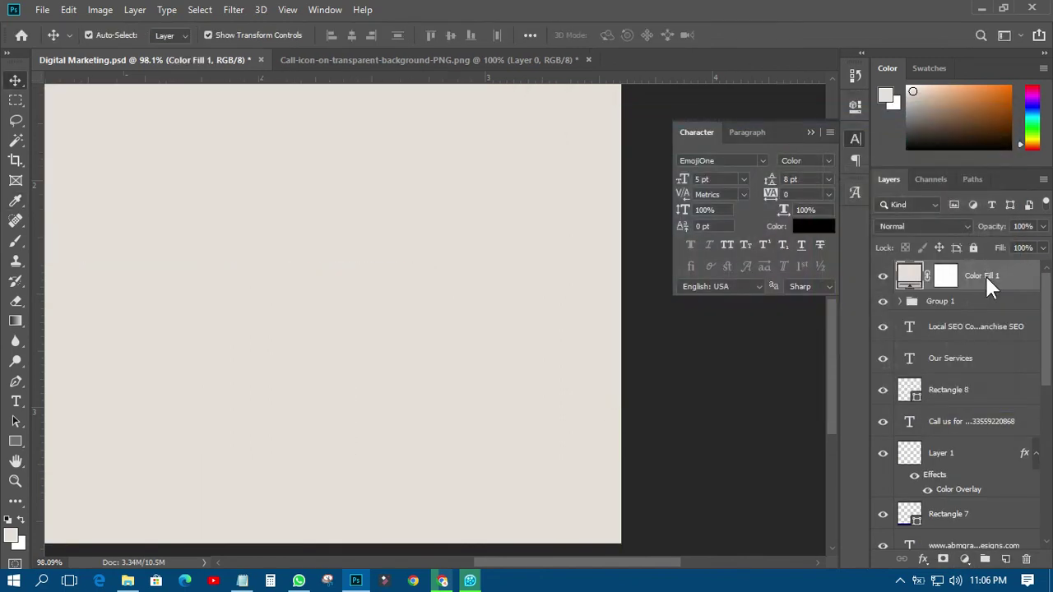
right_click(985, 275)
click(833, 294)
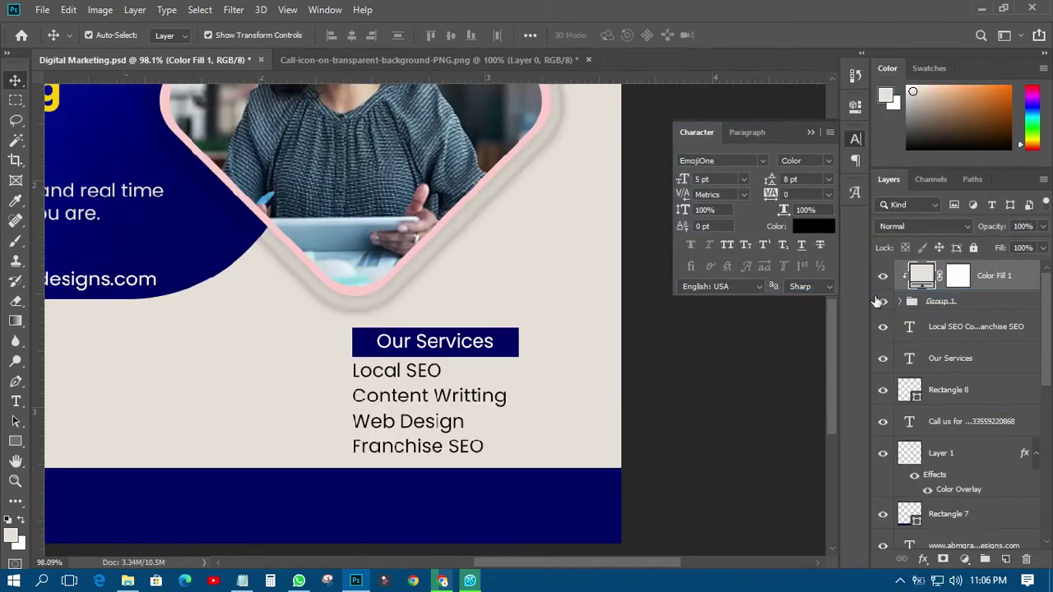
Set the check marks' clipped fill colour to the dark blue 000066, sampled from the Our Services rectangle
double_click(922, 274)
click(512, 345)
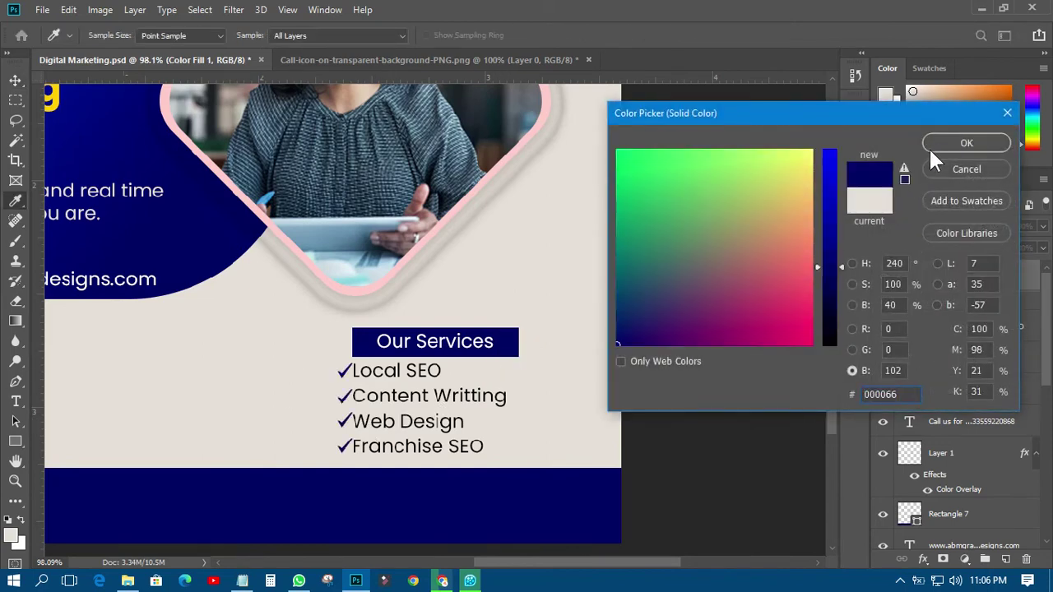
click(967, 142)
click(729, 394)
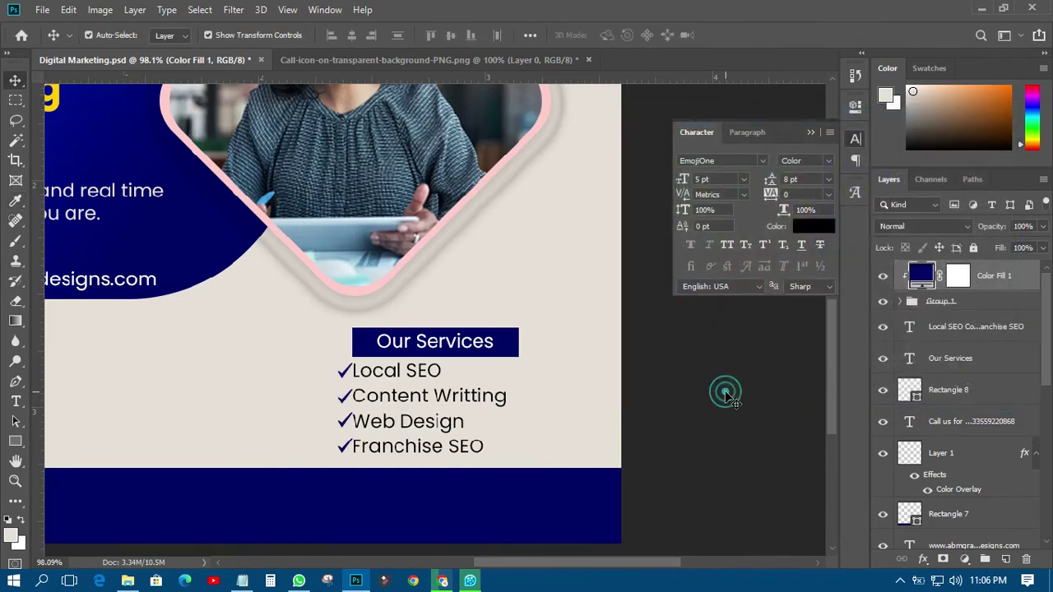
Set the services list text to the Poppins Medium font style
click(415, 405)
click(824, 160)
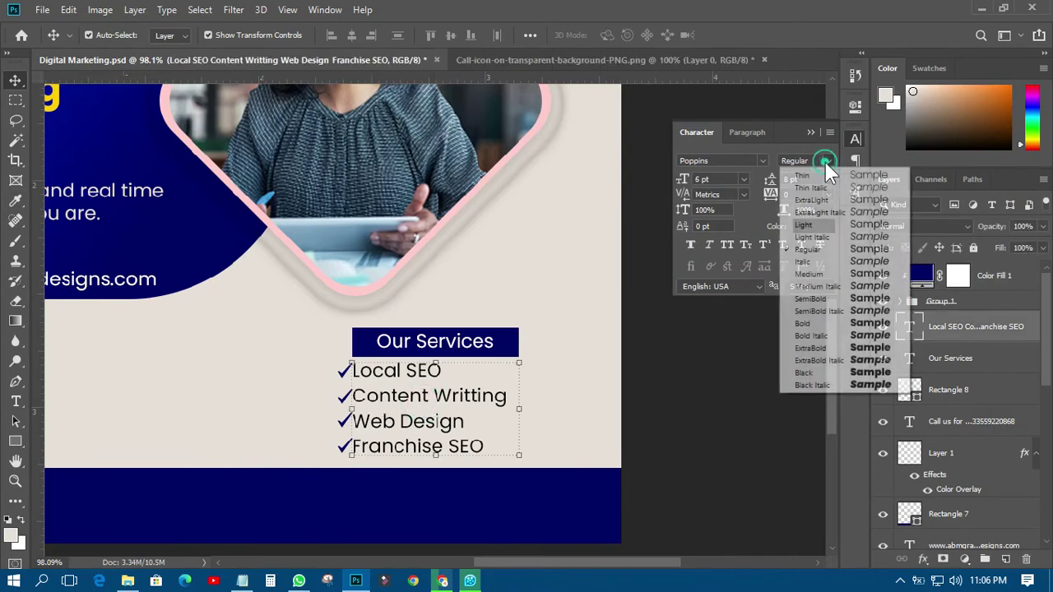
click(810, 273)
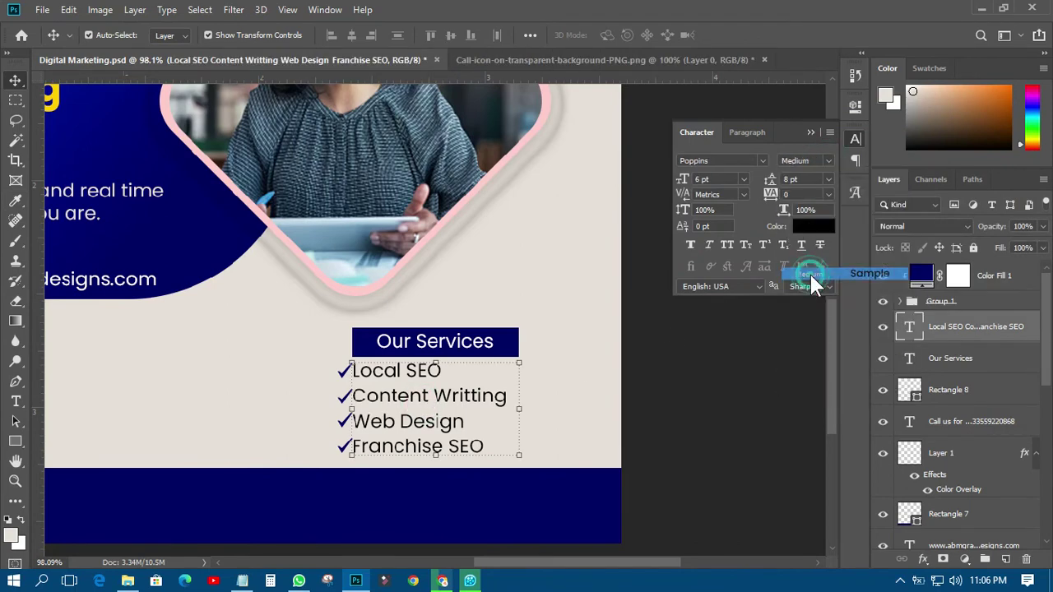
click(721, 383)
Collapse the Character panel and save the flyer document
scroll(406, 437, down, 5)
scroll(503, 438, up, 1)
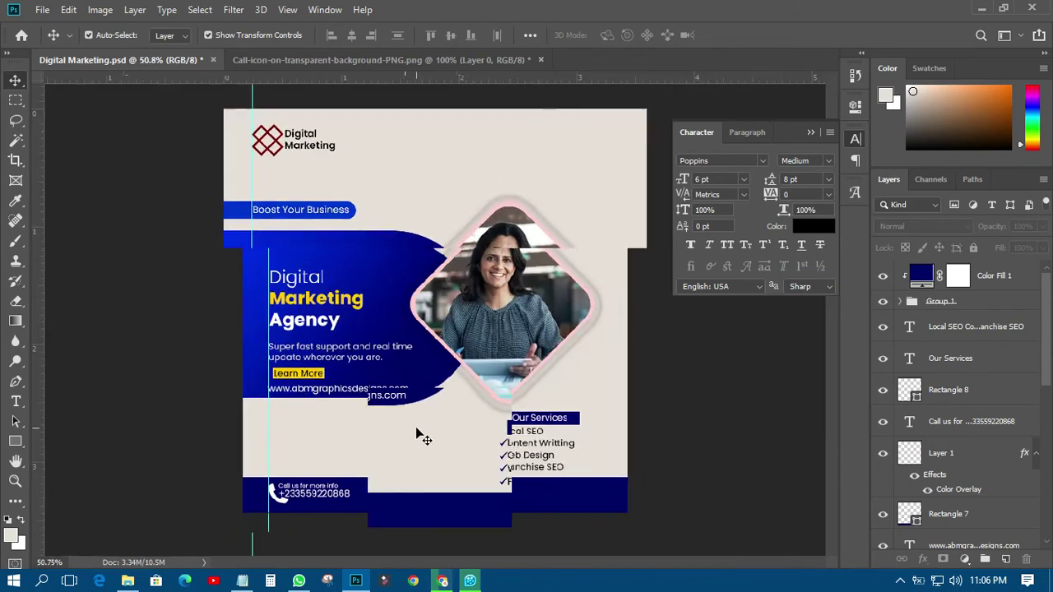
click(854, 143)
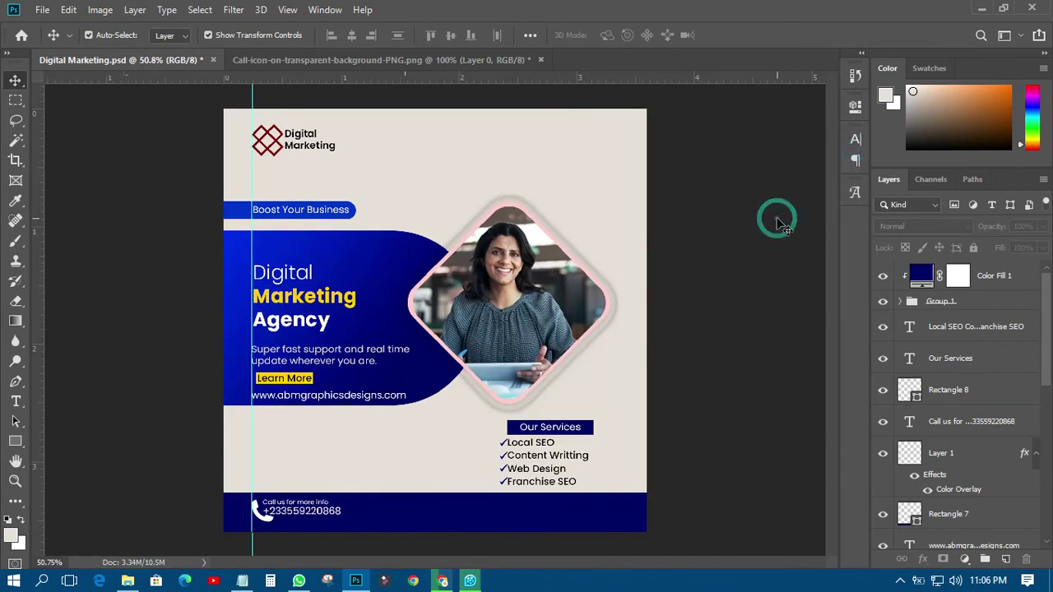
key(ctrl+s)
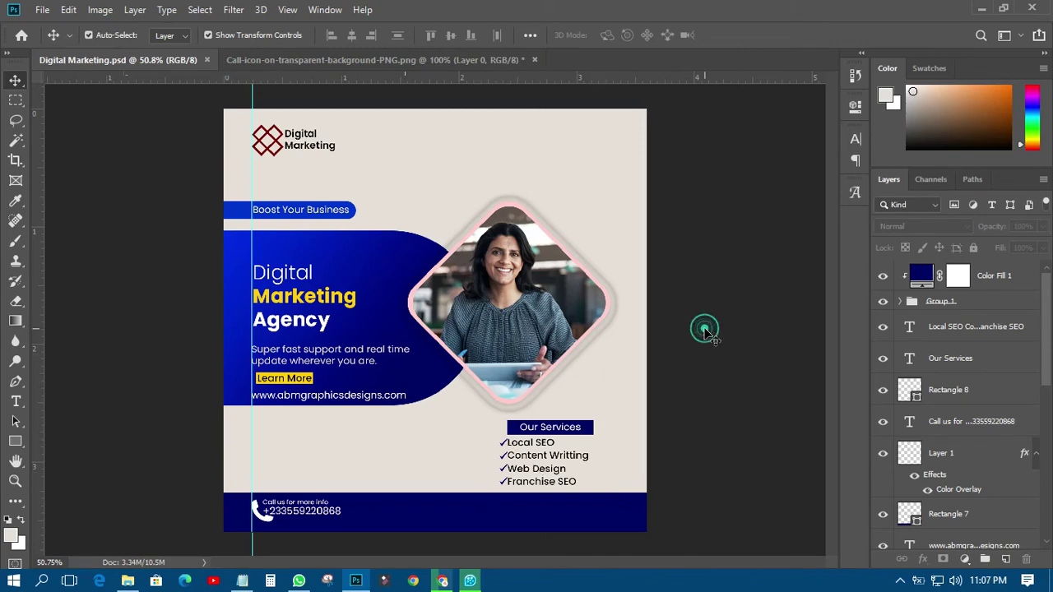
Place the white social-media icons file from the YOUTUBE TOTUTIALS folder on drive D as a linked image
click(43, 12)
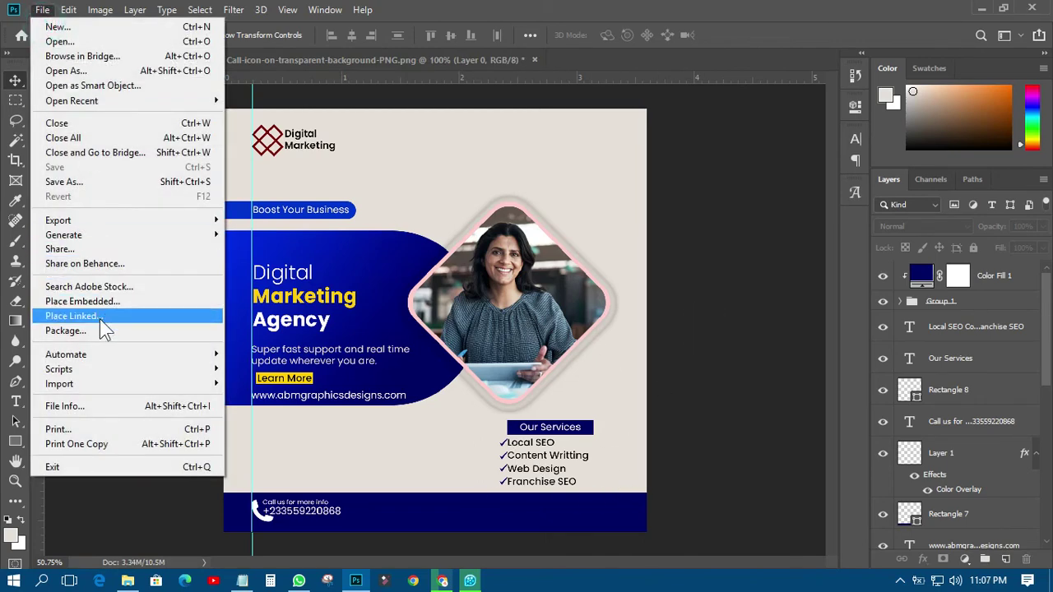
click(98, 315)
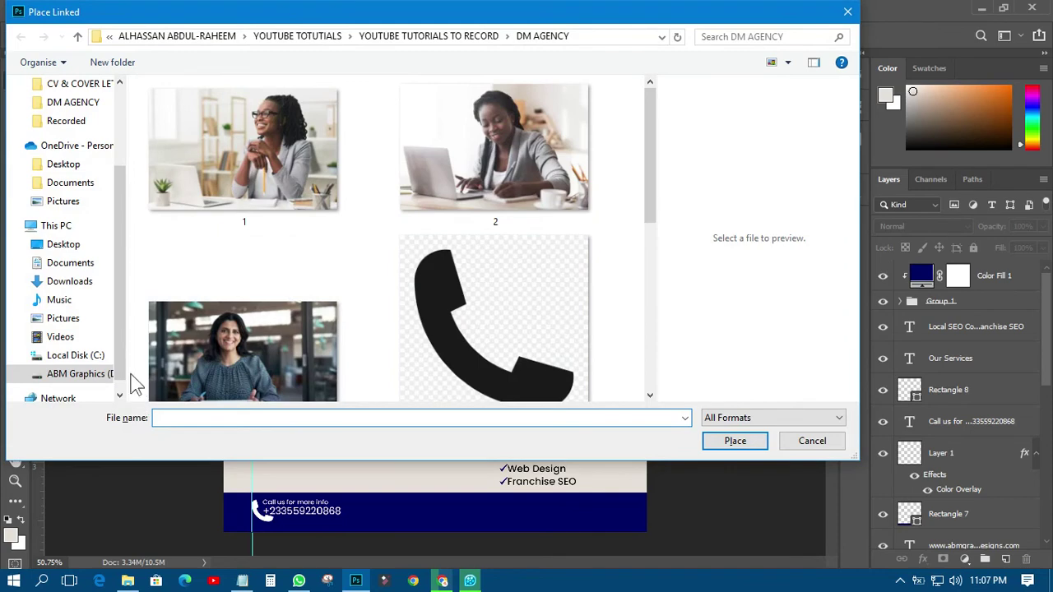
scroll(116, 361, down, 1)
click(99, 361)
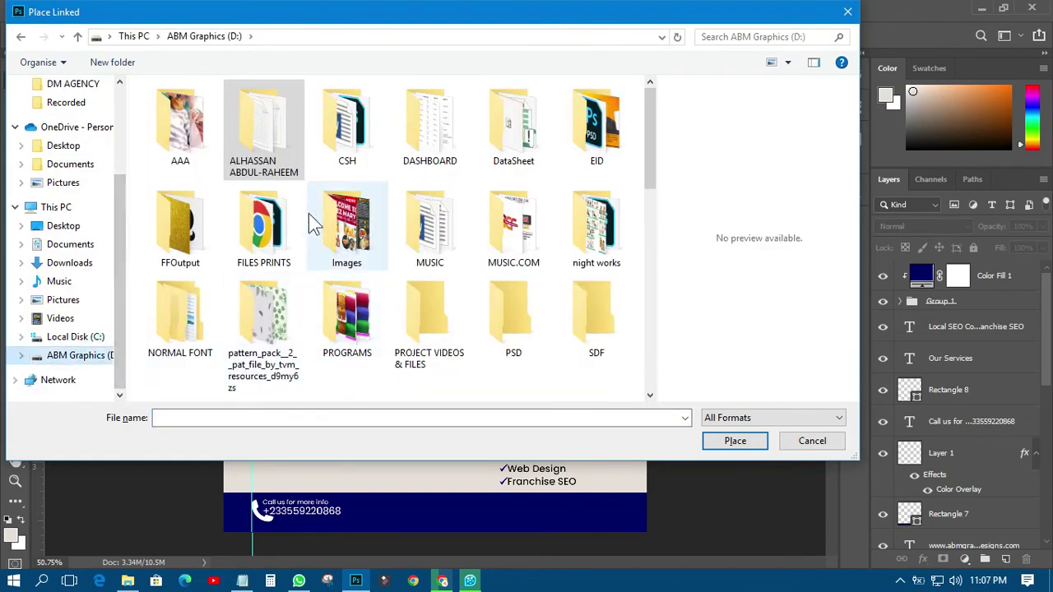
double_click(280, 148)
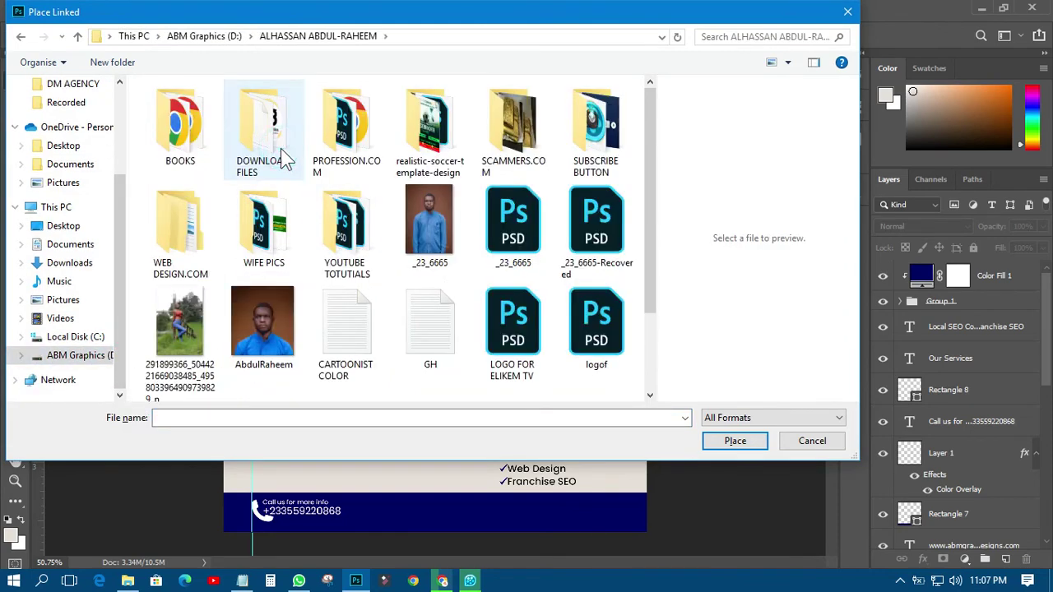
double_click(361, 243)
scroll(362, 247, down, 2)
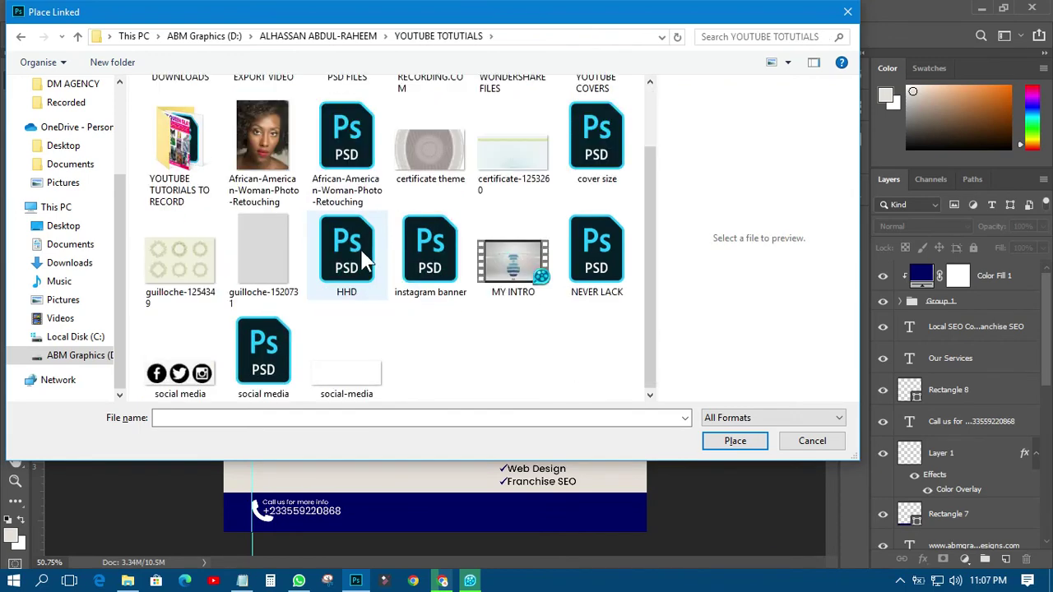
click(344, 372)
double_click(344, 372)
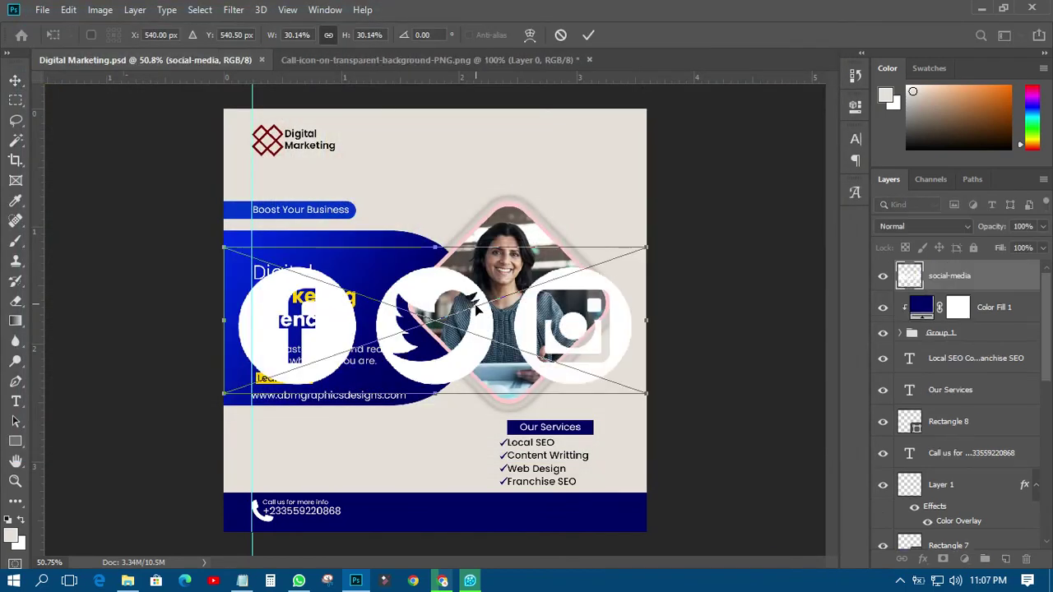
Move the social media icons down to the contact bar's upper edge and scale them to 4.28%
drag(497, 347, 512, 480)
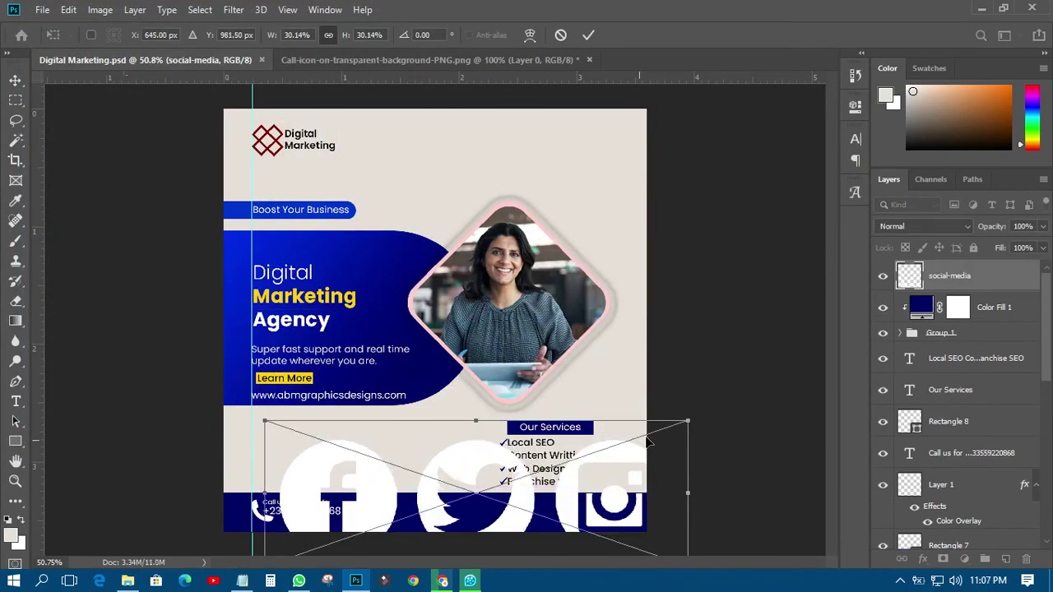
drag(685, 419, 510, 495)
click(587, 35)
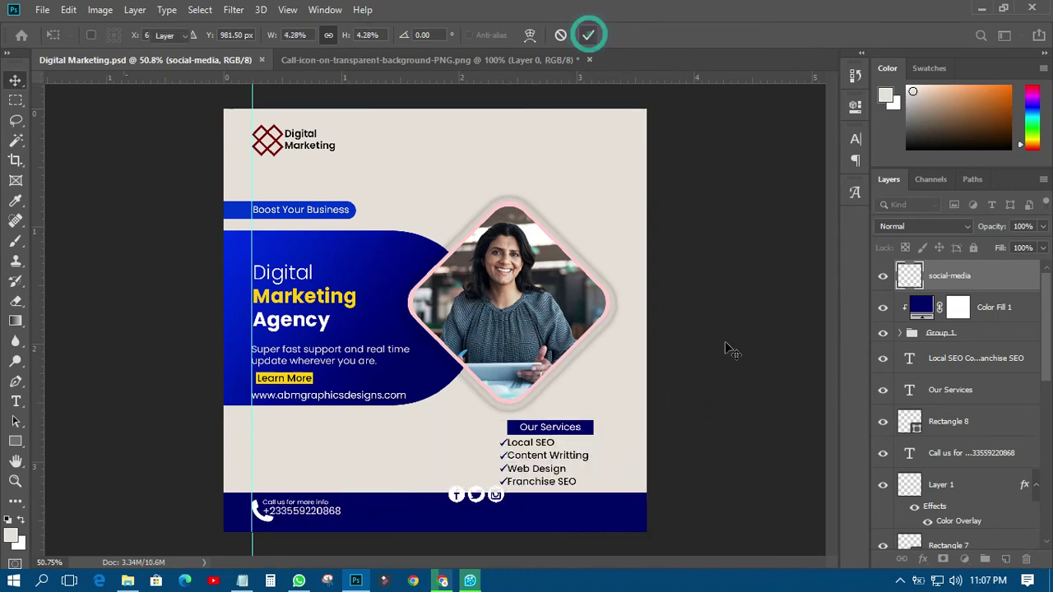
click(729, 364)
Move the social media icons inside the dark blue contact bar, directly below the services list
click(476, 506)
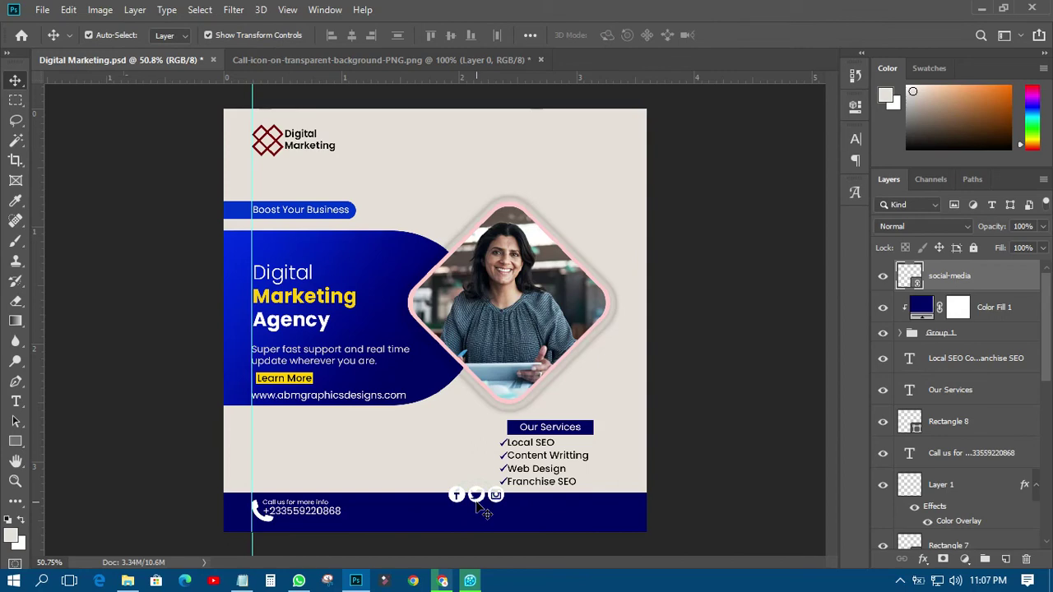
drag(476, 504, 532, 520)
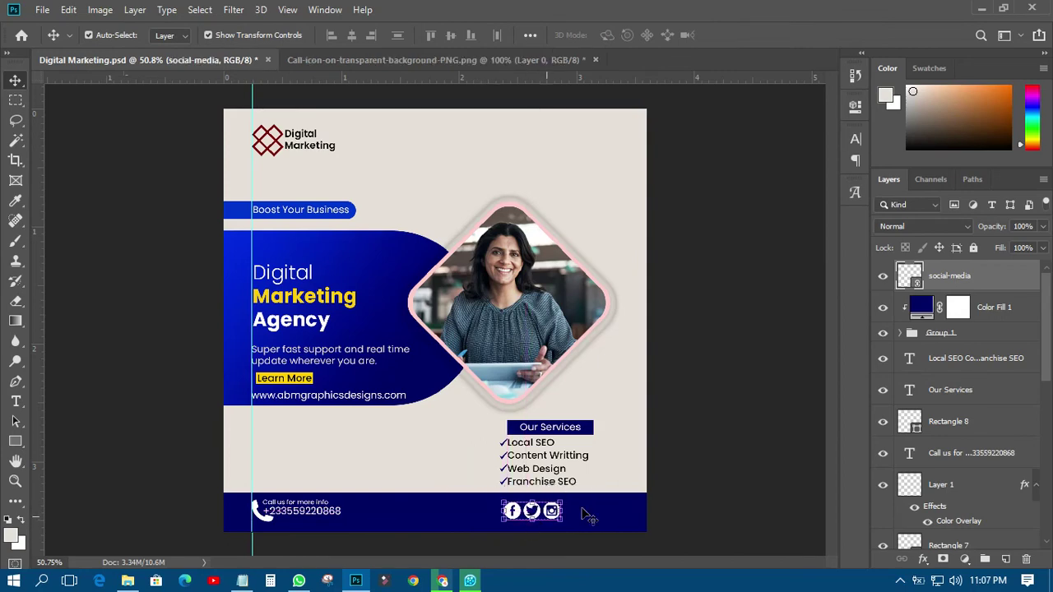
click(716, 346)
scroll(481, 396, down, 1)
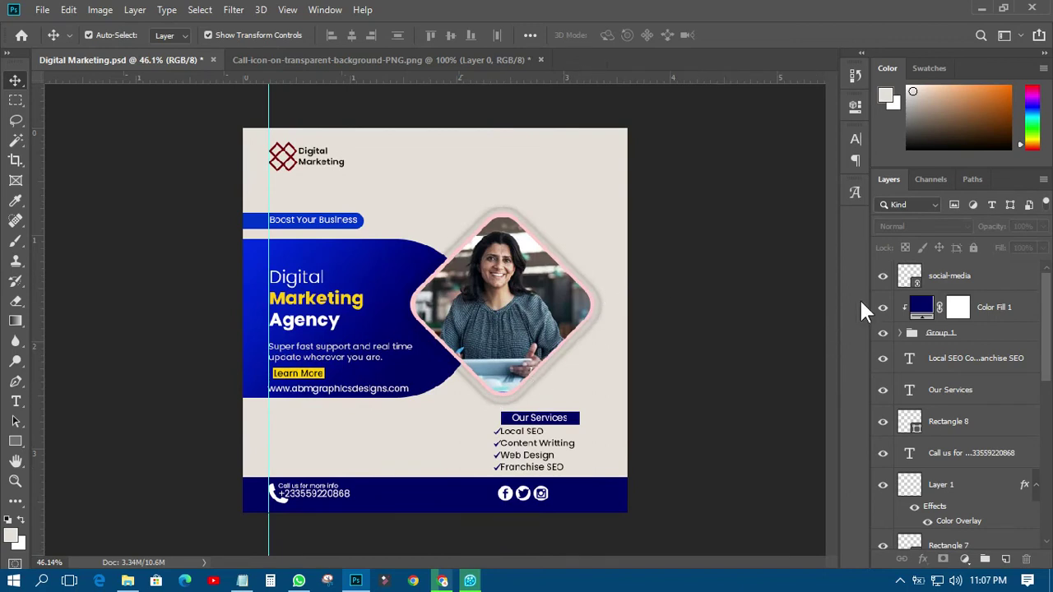
Lower the drop shadow opacity of the Image group to 13% and save the document
click(508, 295)
click(929, 478)
click(923, 559)
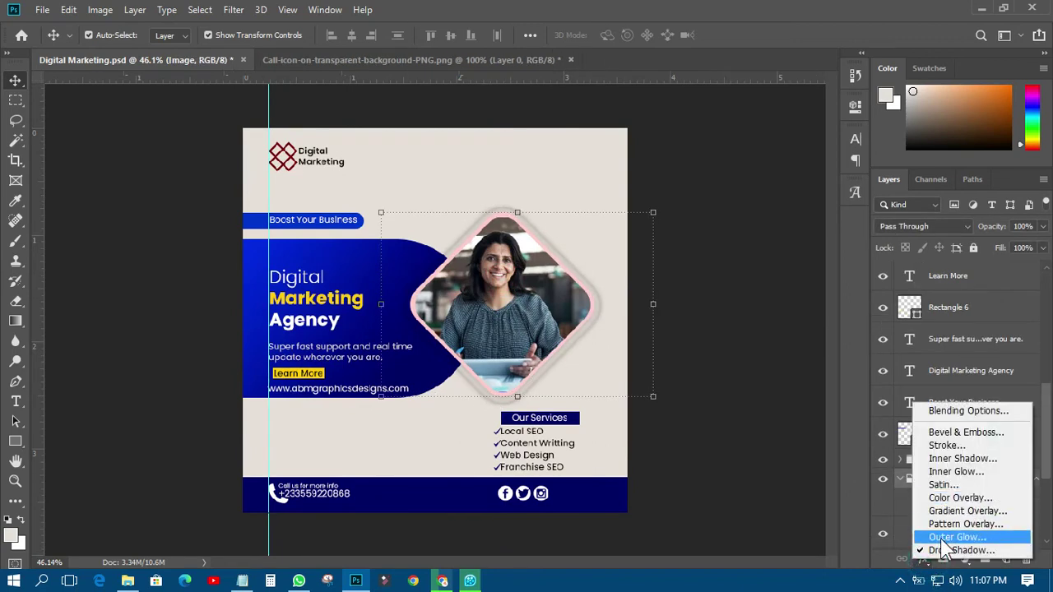
click(868, 379)
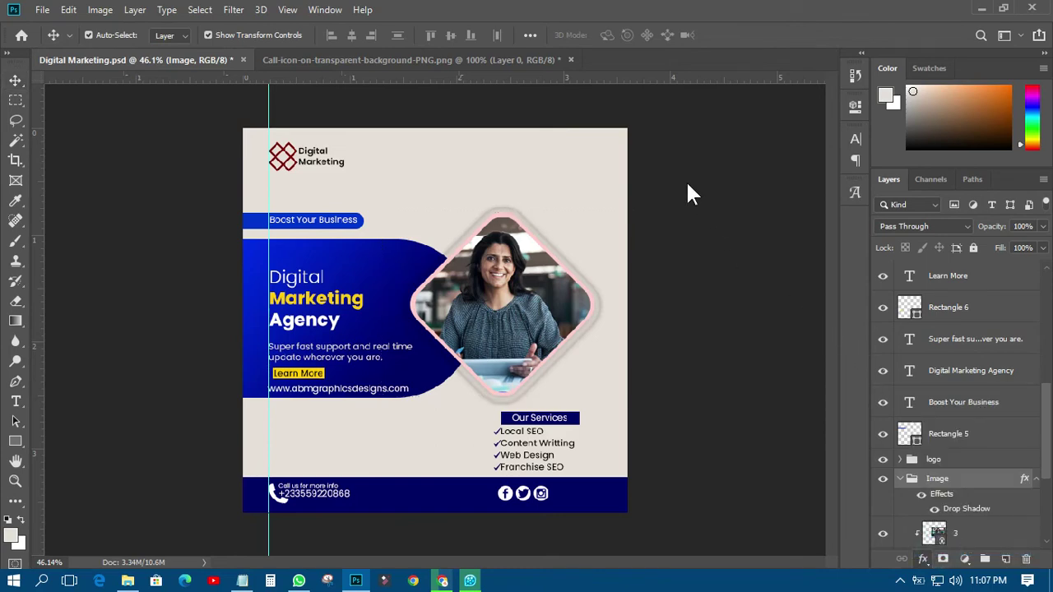
drag(694, 113, 892, 162)
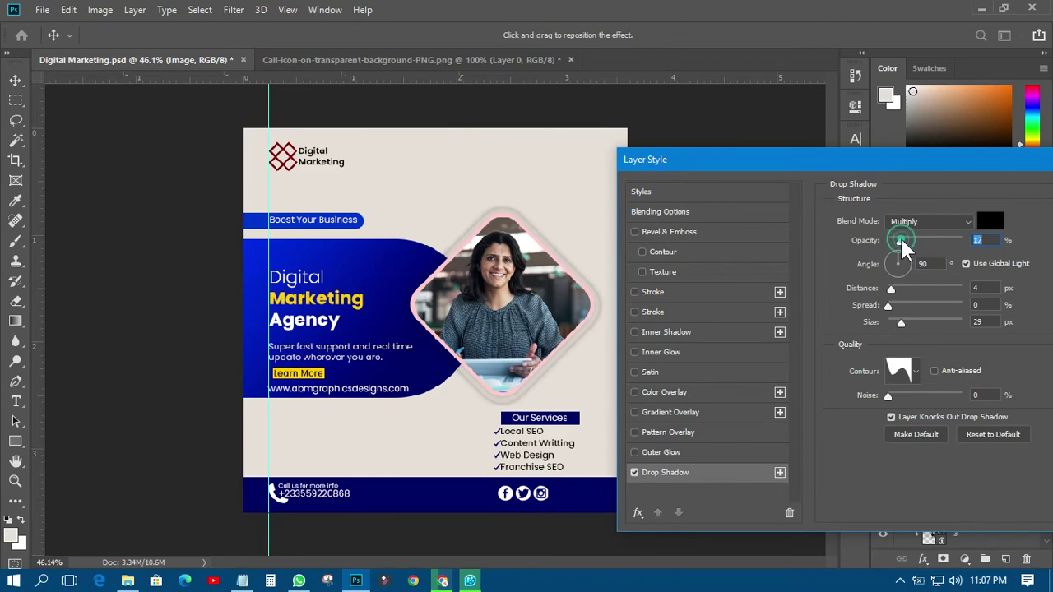
drag(901, 242, 899, 245)
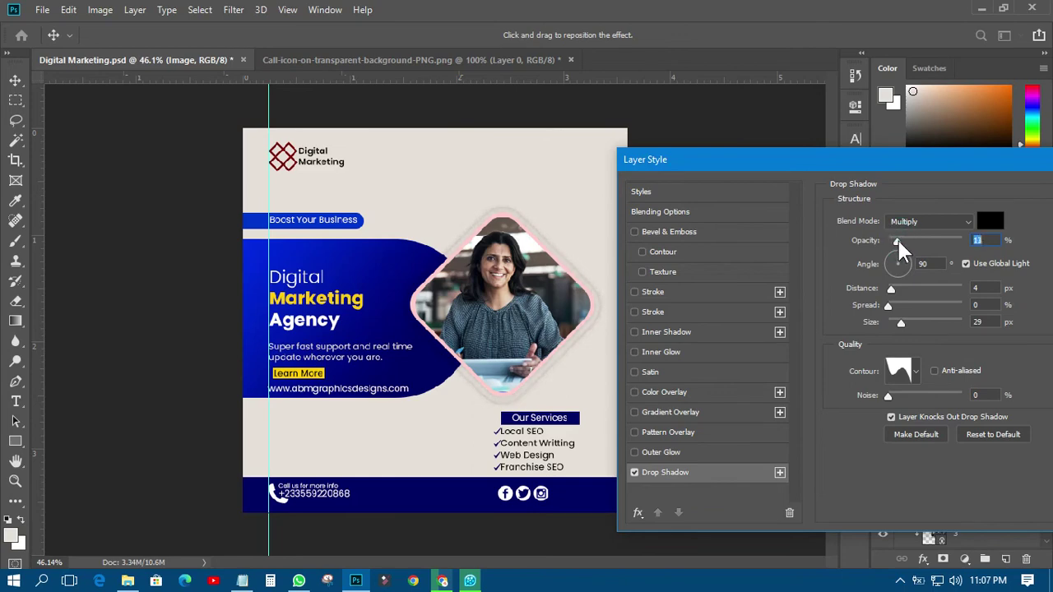
drag(941, 170, 794, 170)
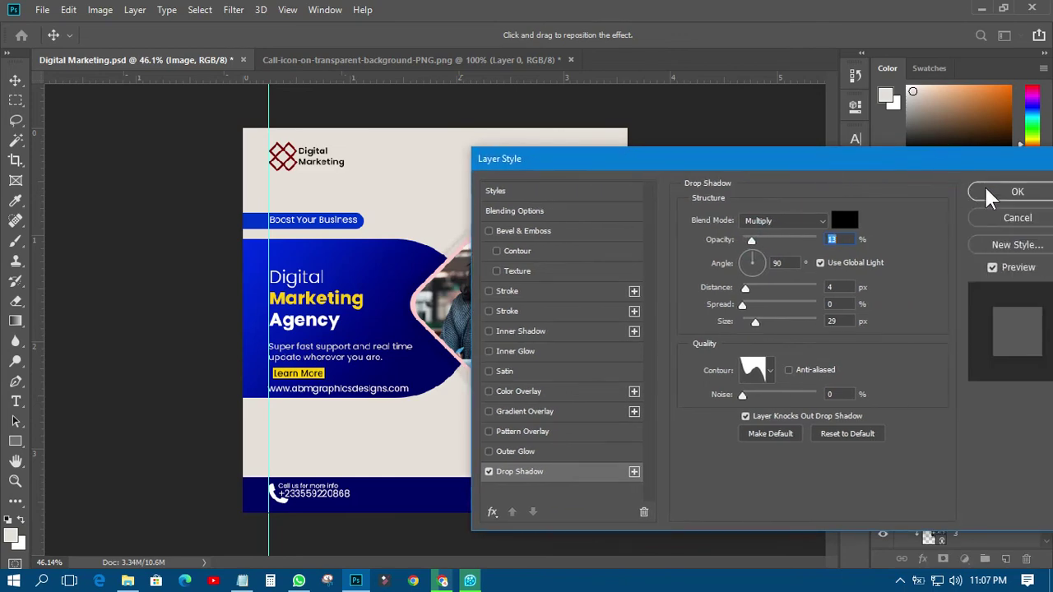
click(988, 185)
click(716, 246)
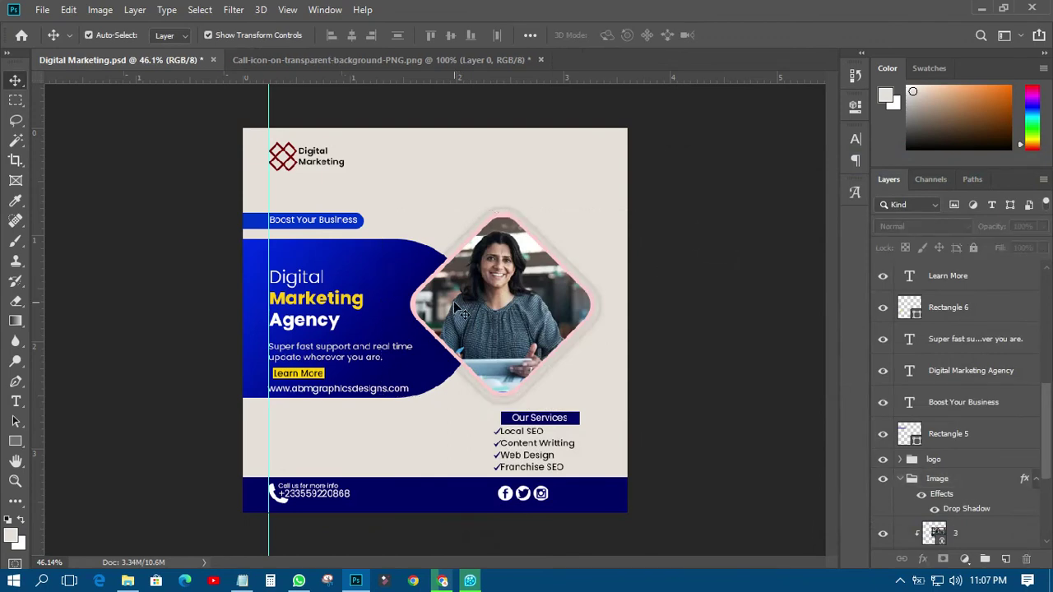
scroll(459, 309, down, 2)
scroll(459, 308, up, 3)
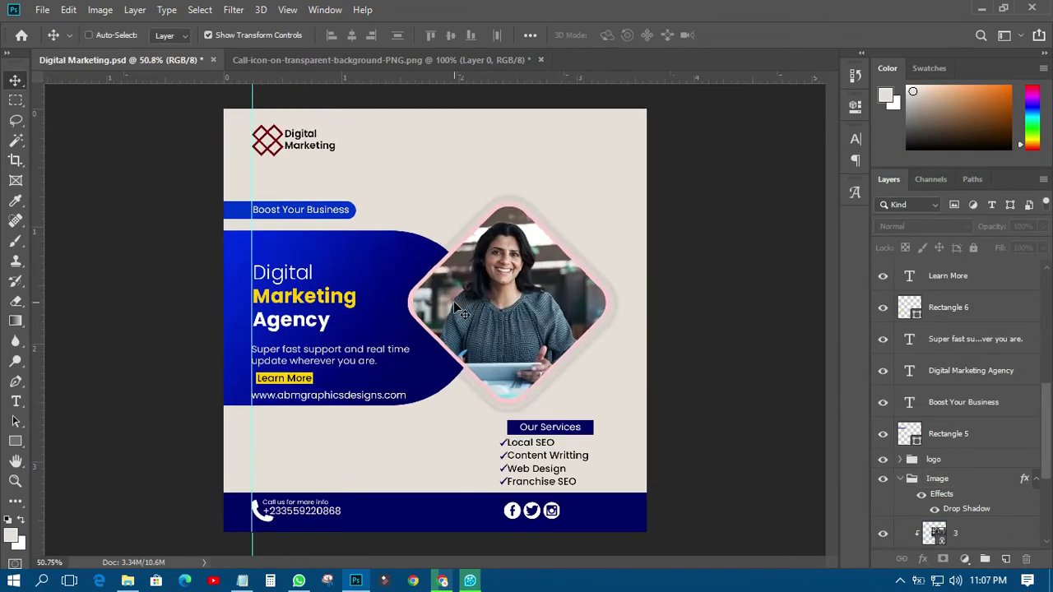
key(ctrl+s)
Switch to the DM AGENCY notes in Notepad, check the remaining flyer items down to the last line, and return to Photoshop
click(242, 581)
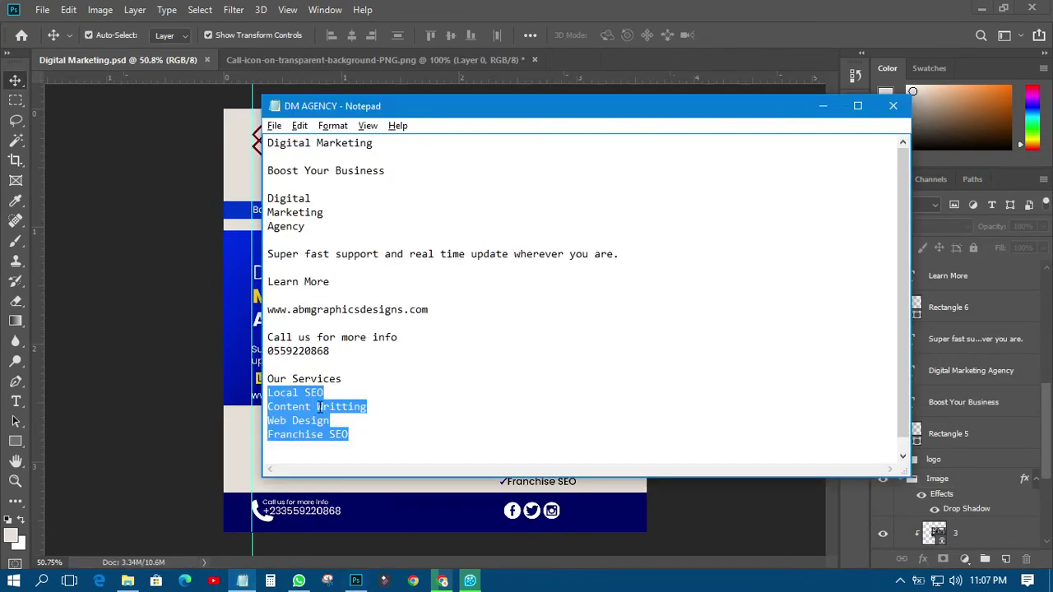
scroll(320, 402, down, 1)
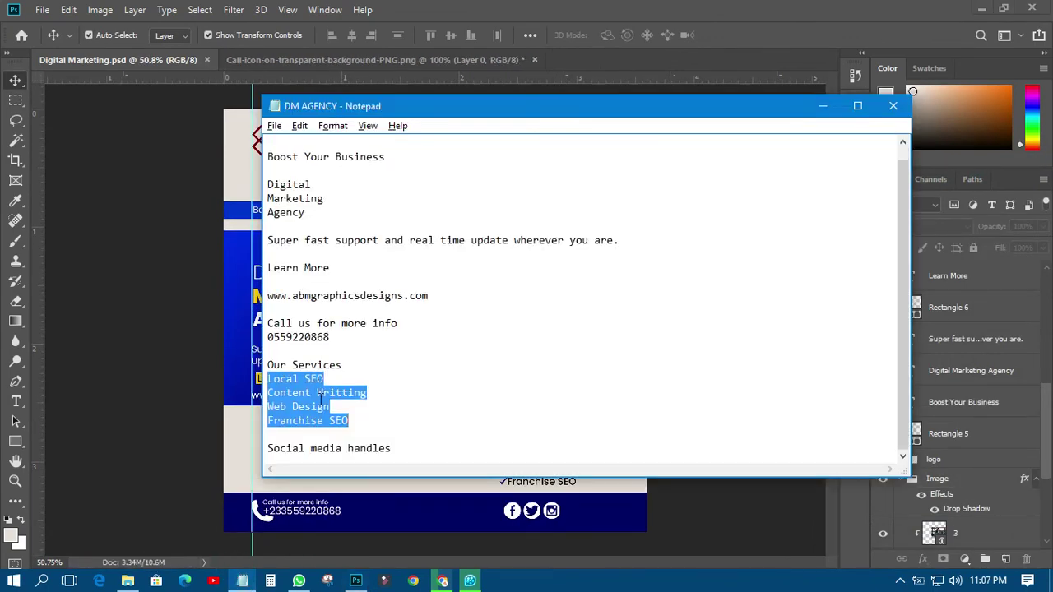
click(353, 449)
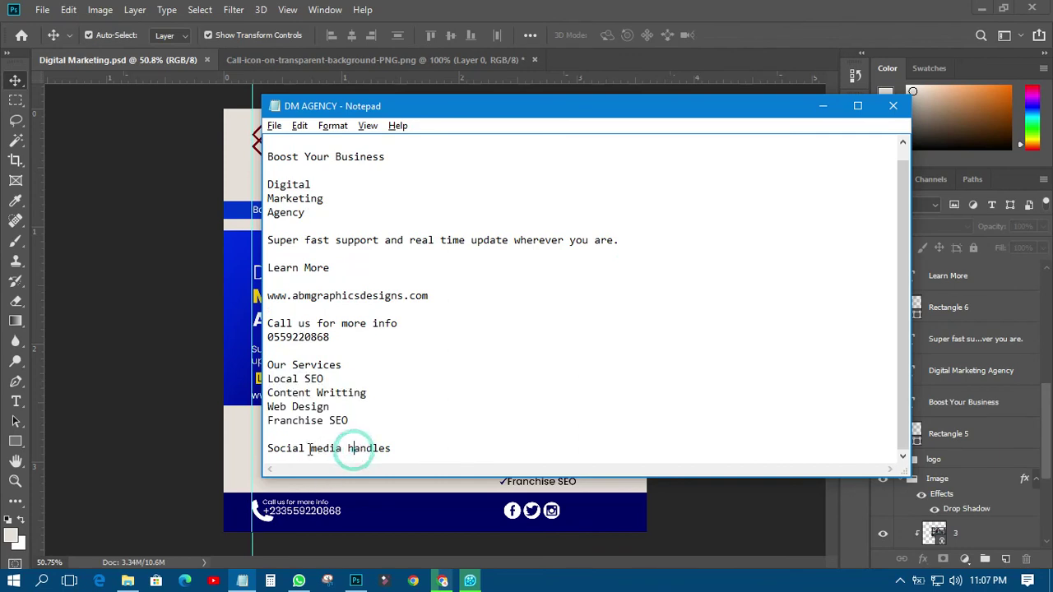
click(116, 235)
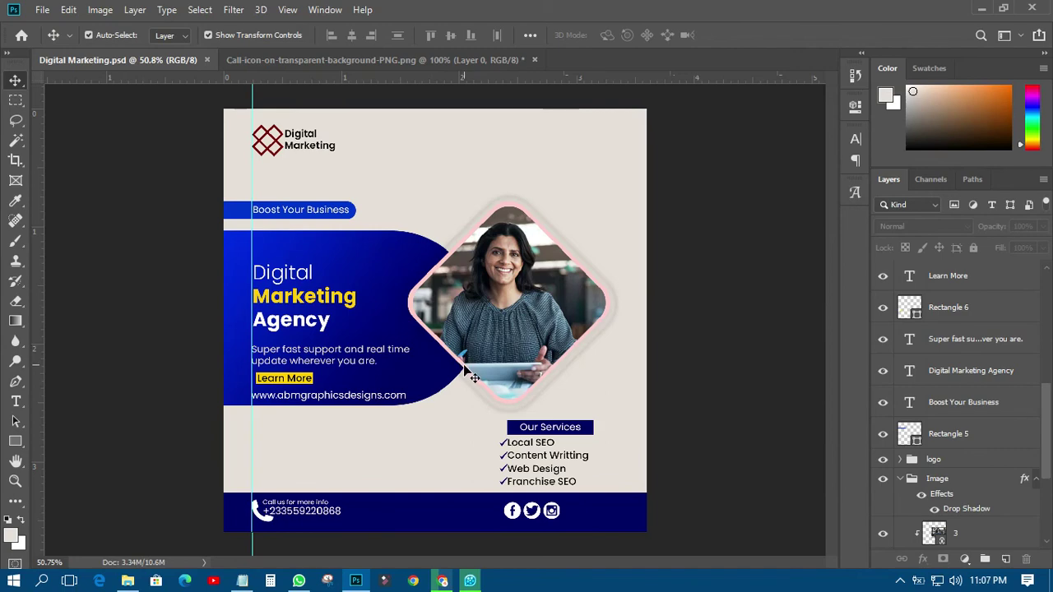
Group all layers from the social media icons down to the Background folder, then duplicate the group
scroll(473, 376, down, 2)
scroll(473, 376, up, 3)
scroll(473, 376, down, 1)
scroll(946, 329, up, 6)
click(950, 277)
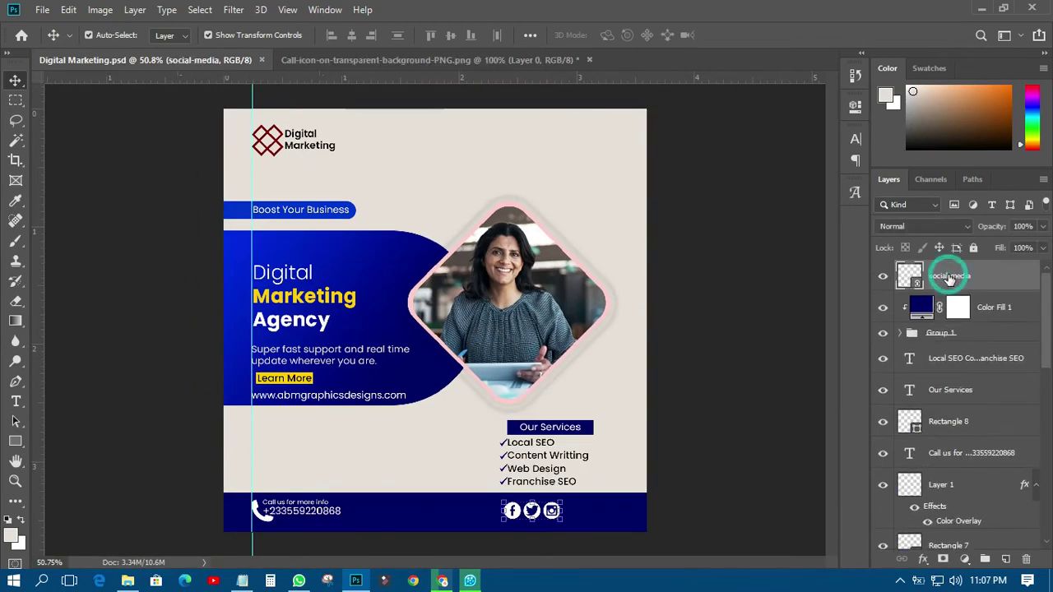
scroll(954, 272, down, 10)
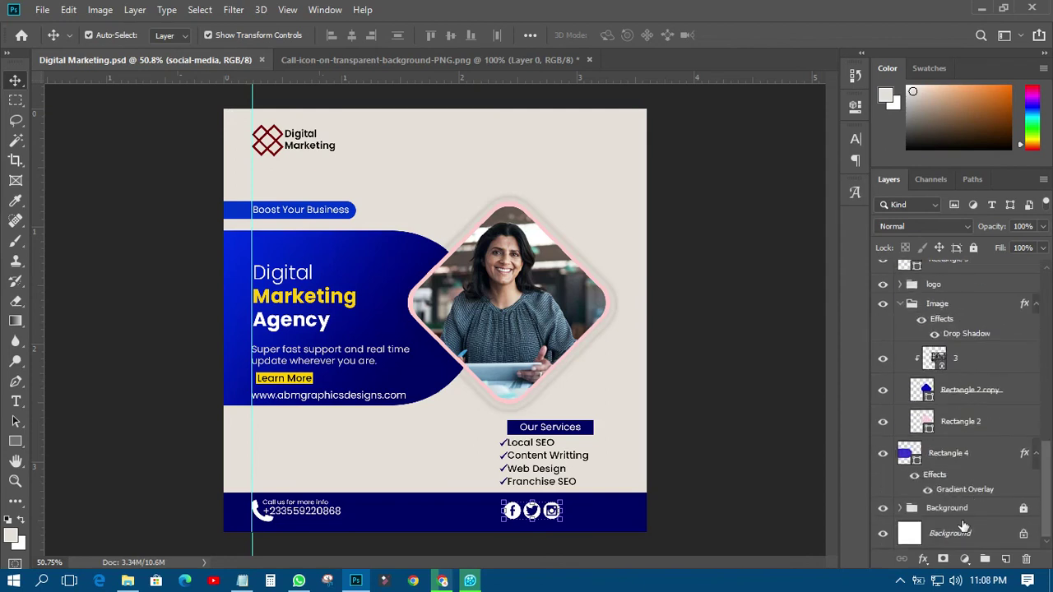
shift+click(962, 510)
click(985, 559)
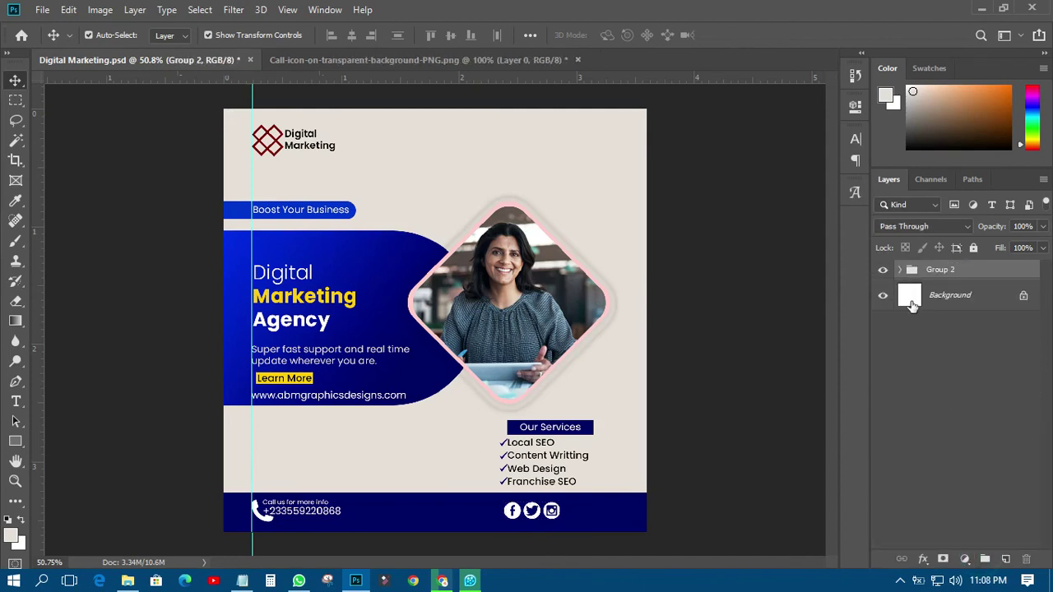
drag(913, 305, 911, 306)
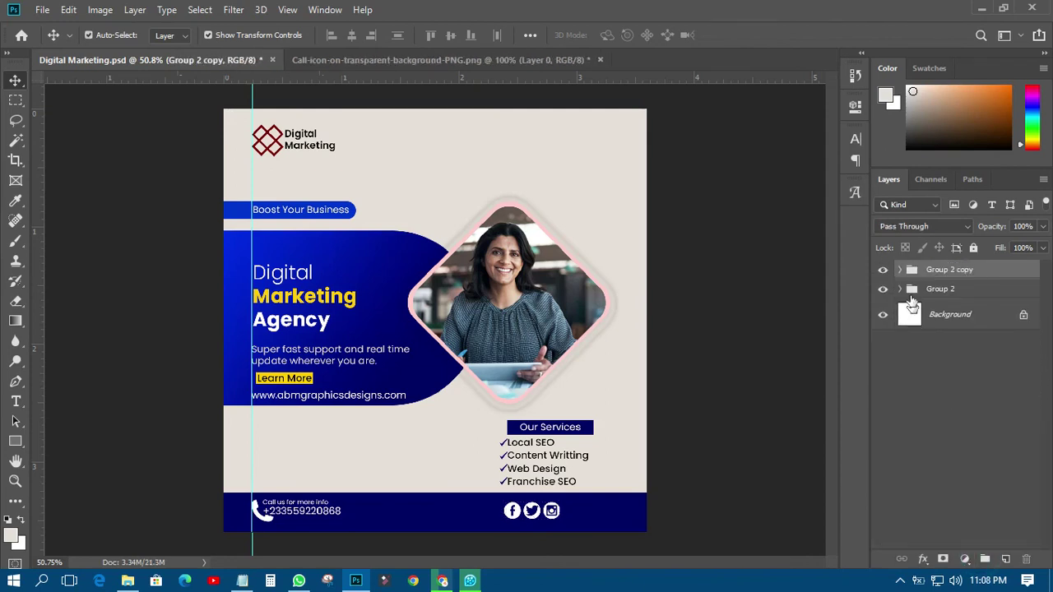
In the duplicated group, give the large rounded shape the dark purple-to-magenta gradient overlay preset, with the dark stop at 30% and a 17° angle
click(900, 271)
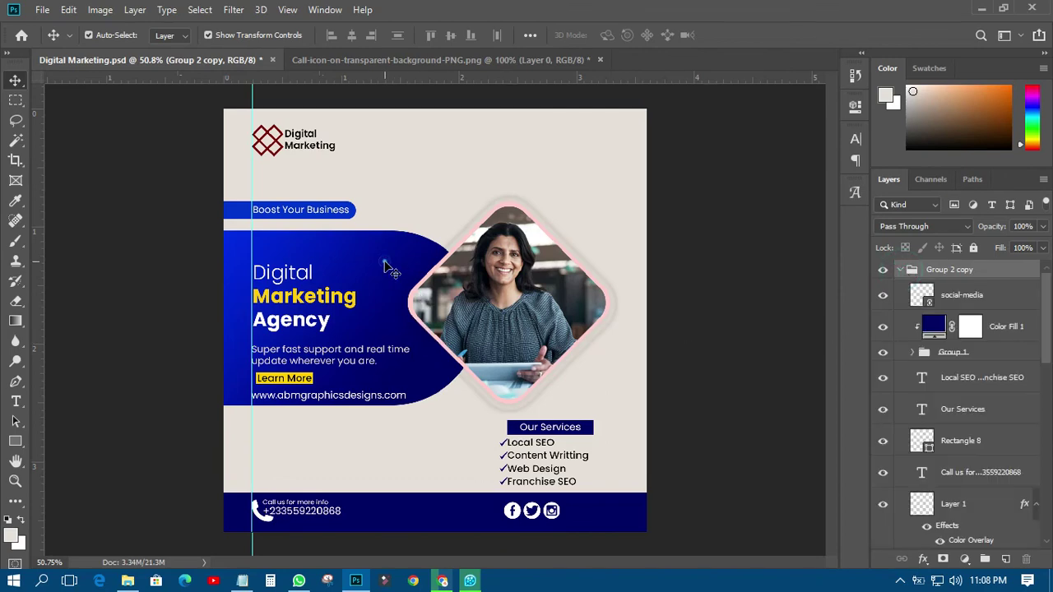
click(390, 269)
click(921, 559)
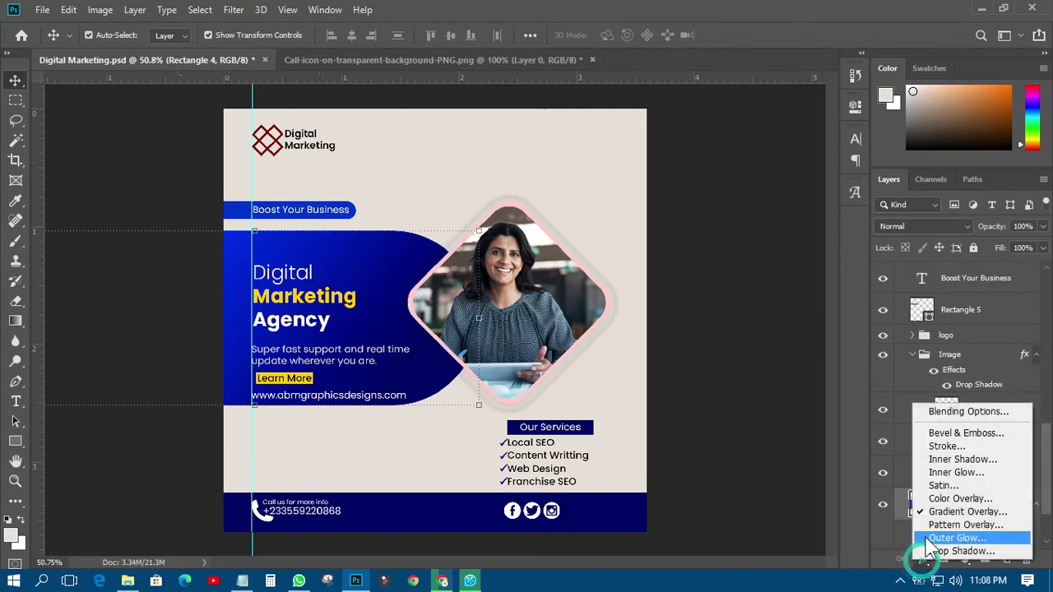
click(934, 504)
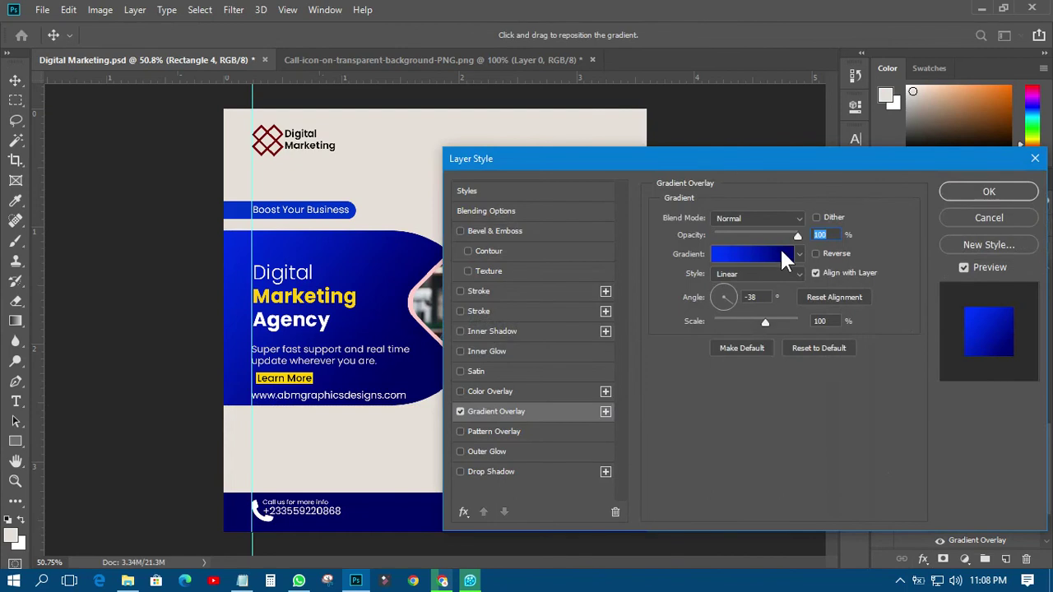
click(773, 253)
click(831, 237)
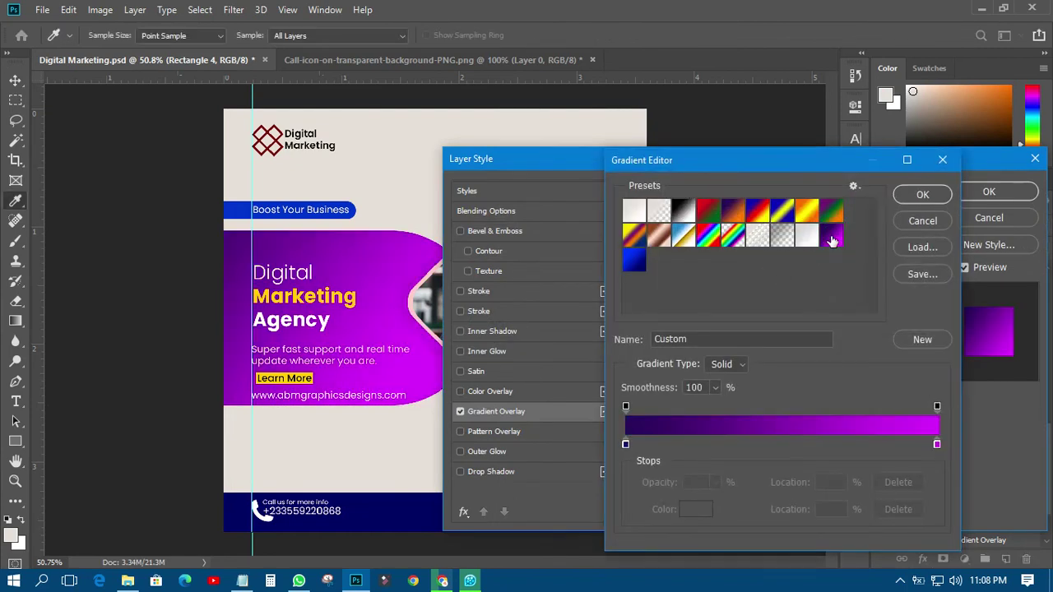
drag(625, 444, 717, 447)
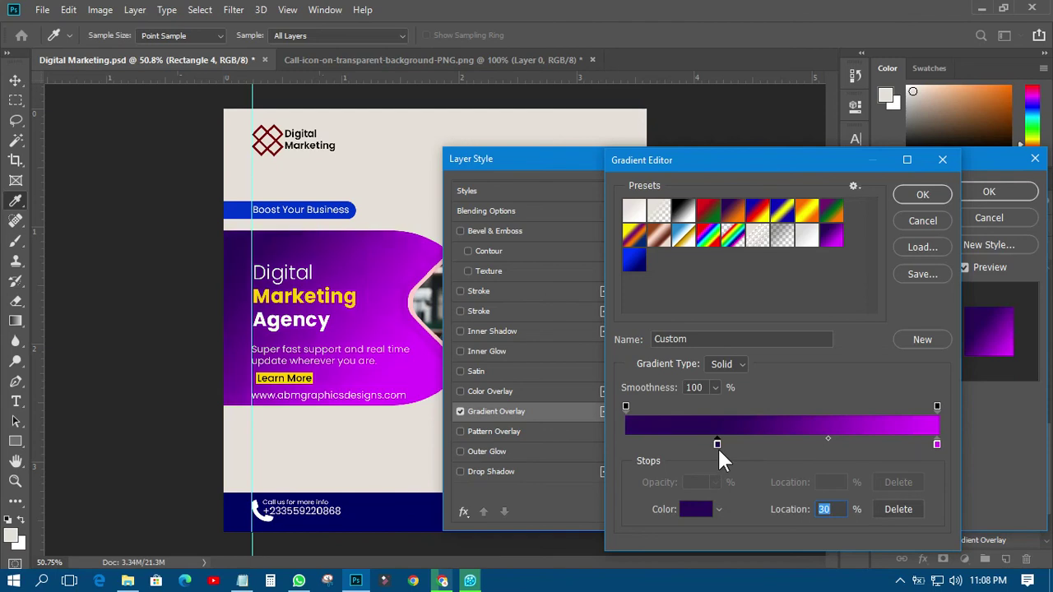
click(920, 196)
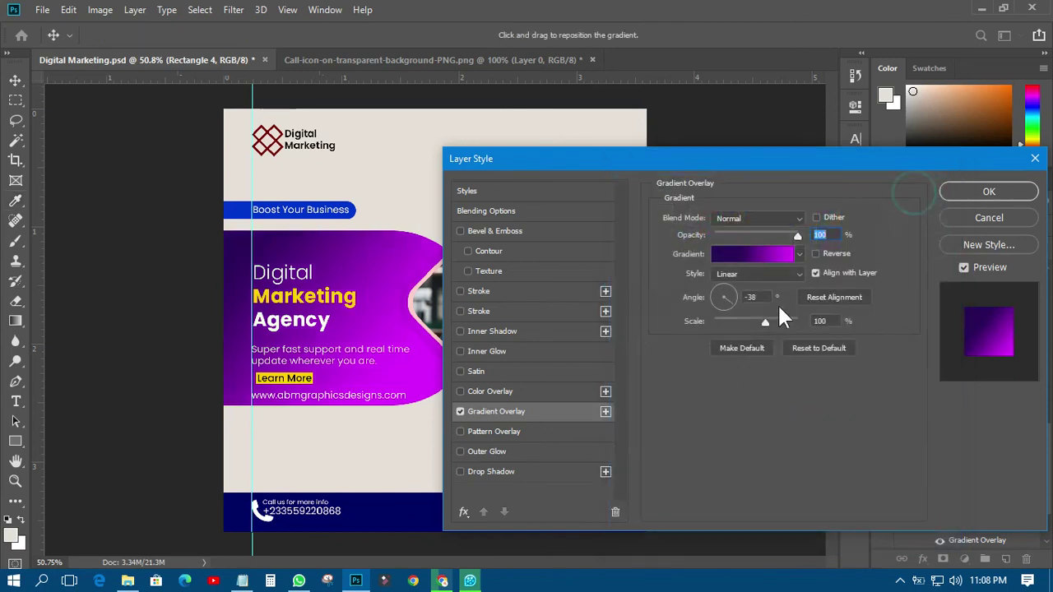
click(734, 293)
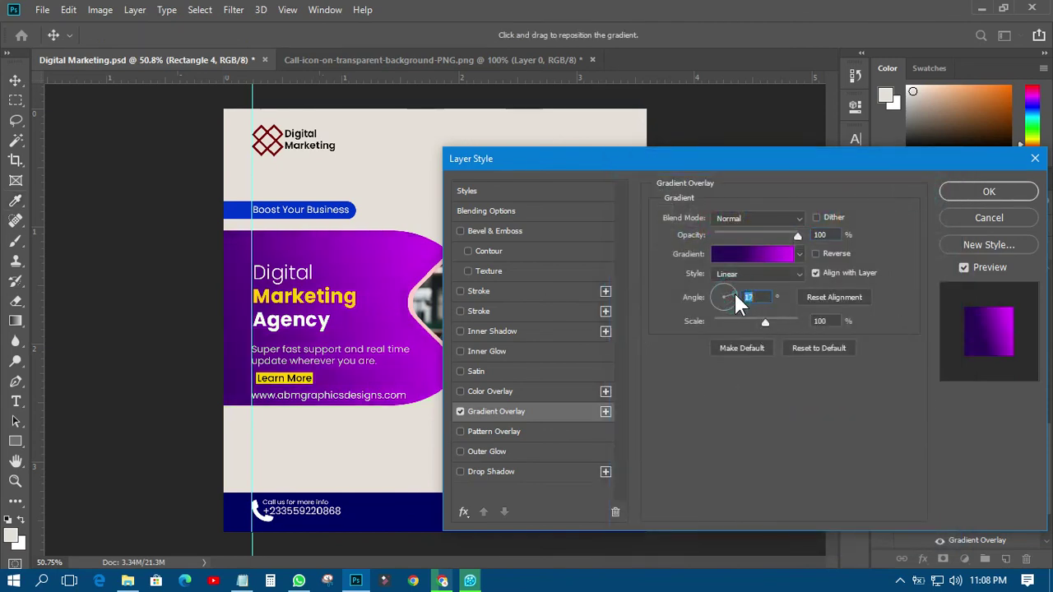
click(985, 197)
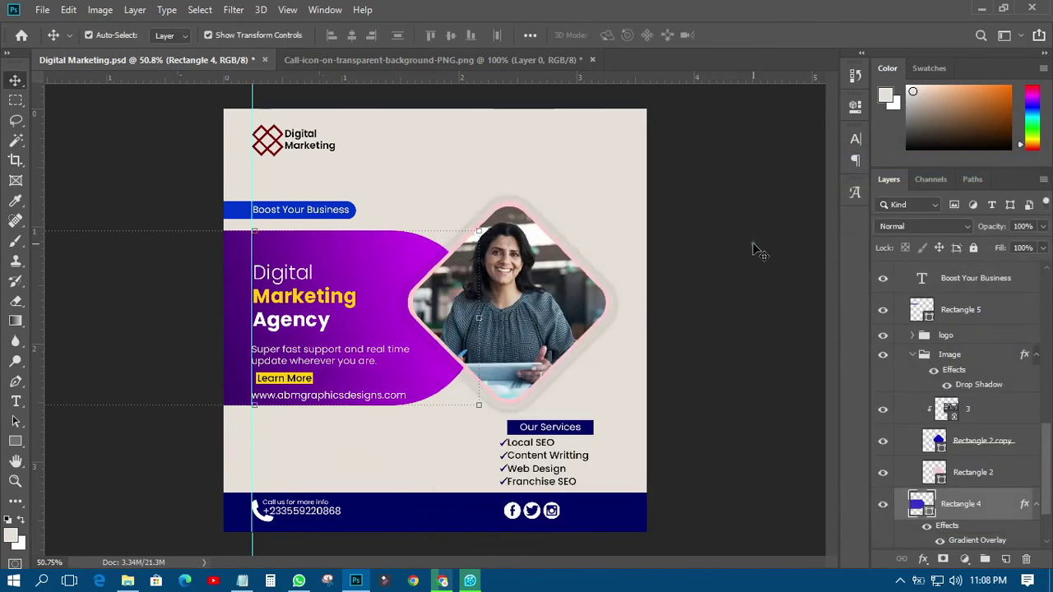
Recolor the contact bar to purple #550881, sampled from the large shape's gradient
click(623, 522)
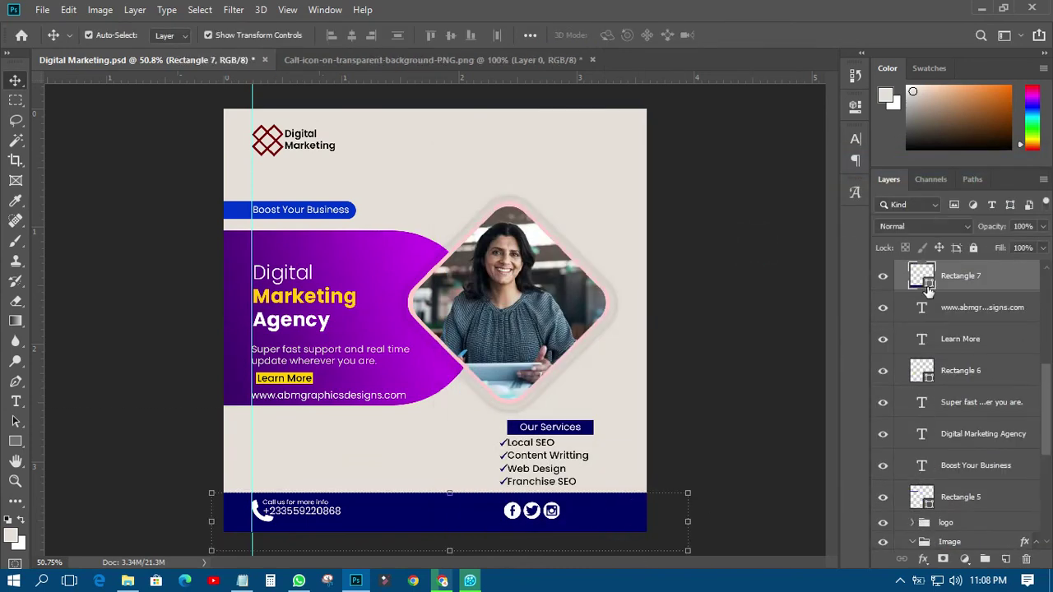
double_click(927, 284)
click(233, 250)
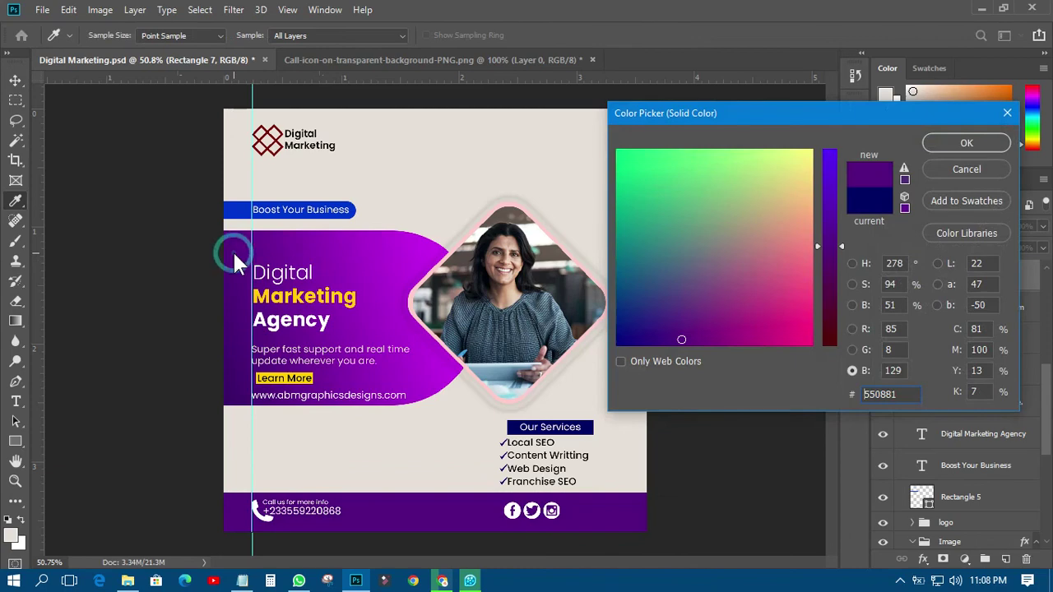
click(966, 143)
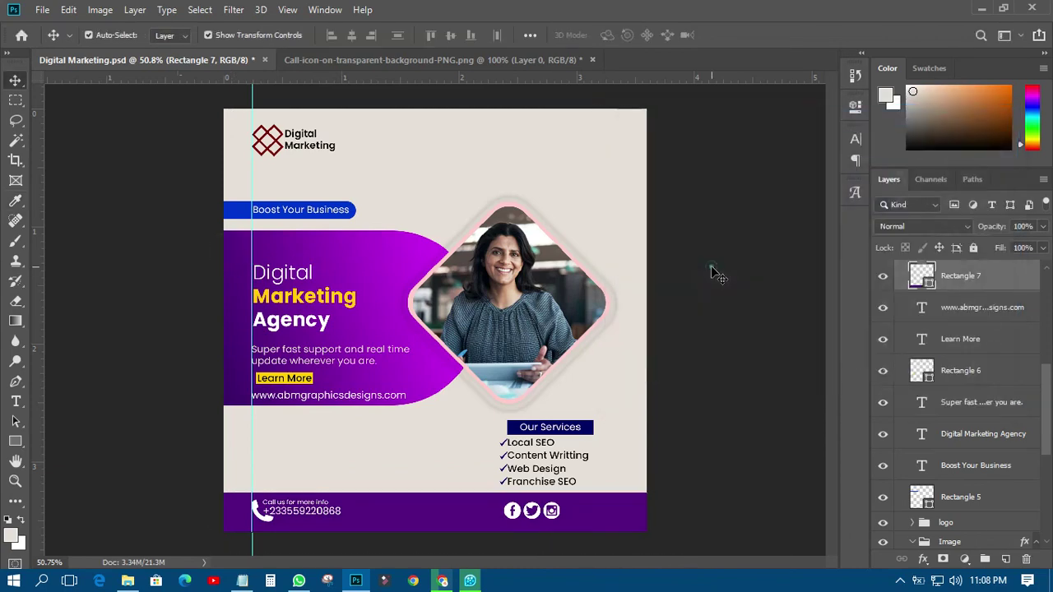
click(712, 272)
Recolor the shape behind Boost Your Business to purple #540880, sampled from the large shape's gradient
click(230, 212)
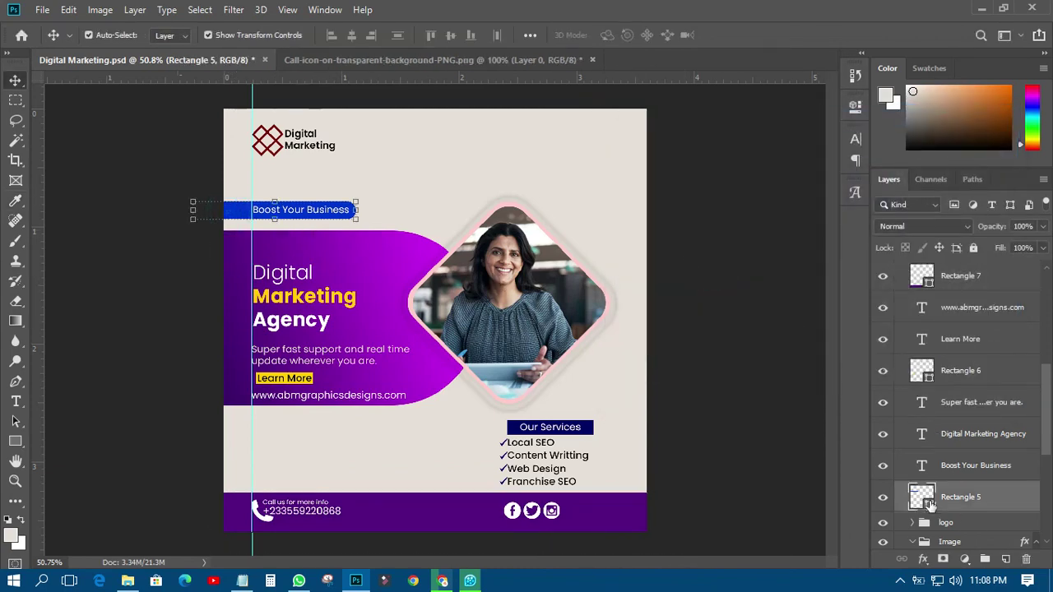
double_click(927, 500)
click(232, 255)
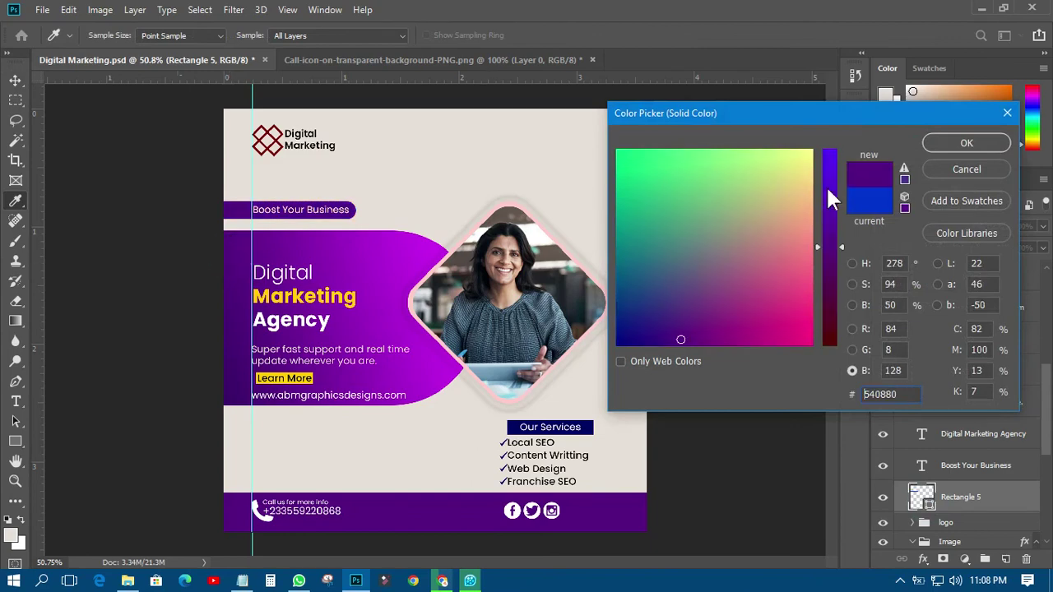
click(937, 145)
click(776, 317)
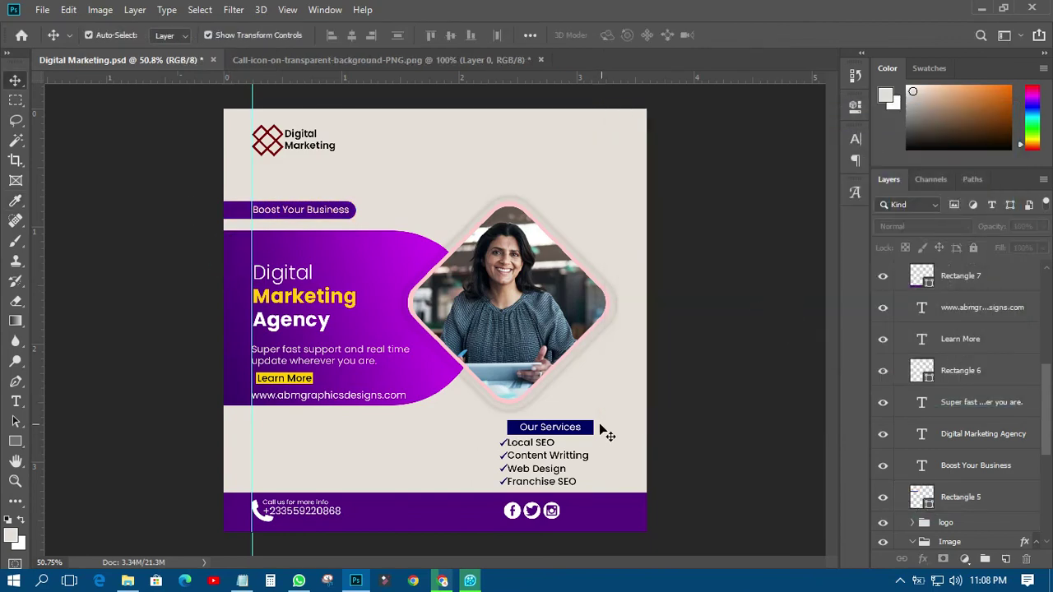
Shift the Our Services heading text slightly to the left within its dark blue box
click(589, 428)
click(727, 396)
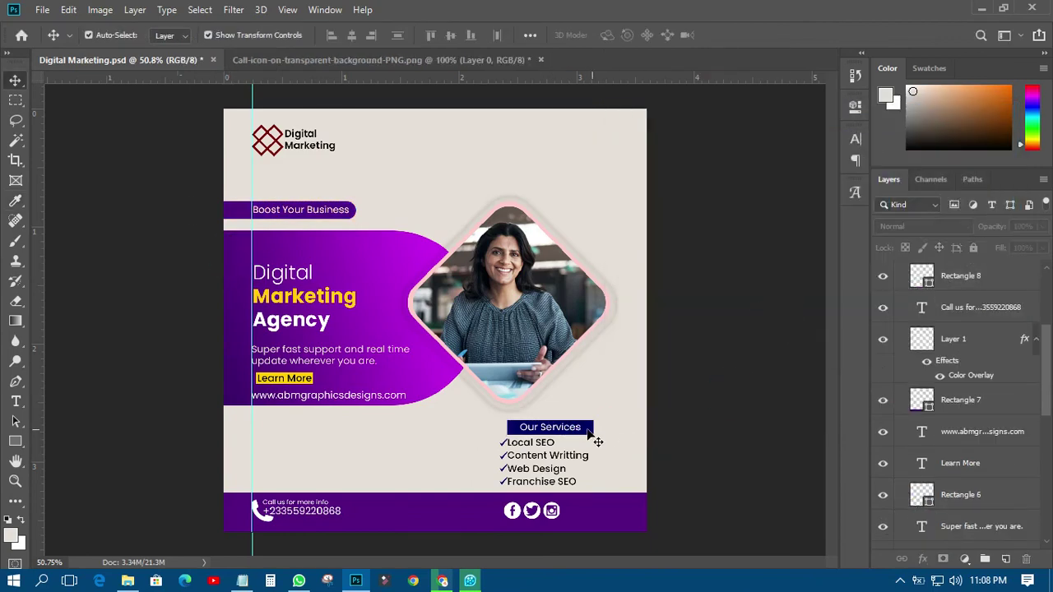
drag(564, 428, 559, 428)
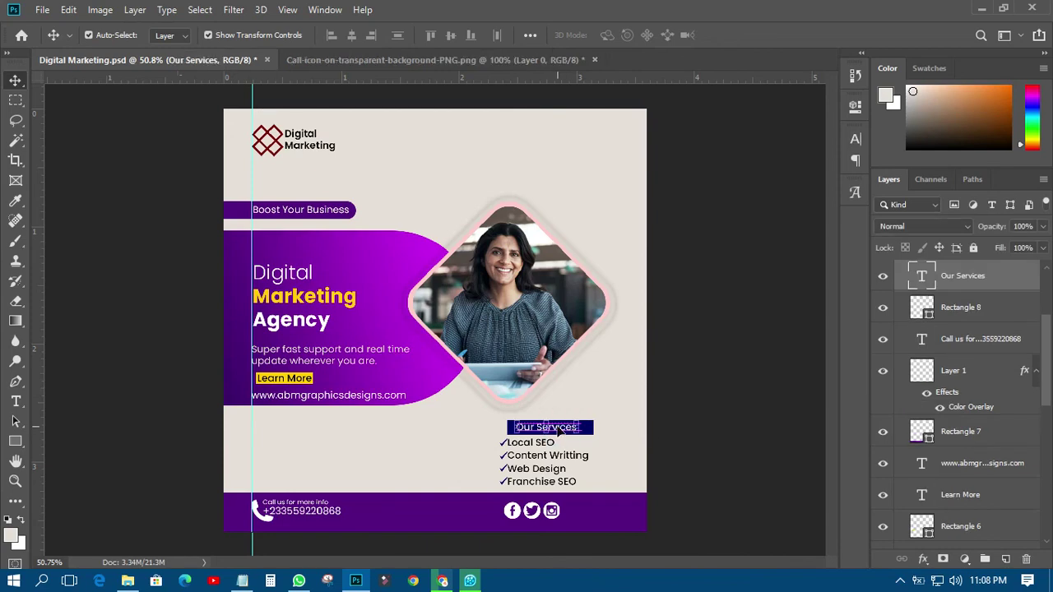
click(771, 332)
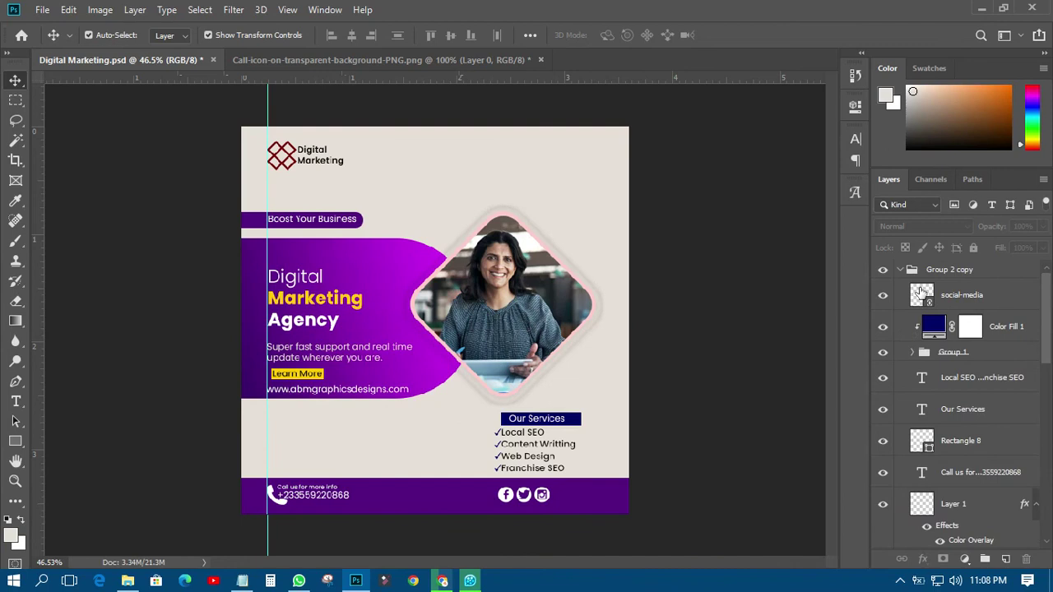
Collapse the duplicated group, then hide and show it to compare the purple version with the blue original
click(902, 269)
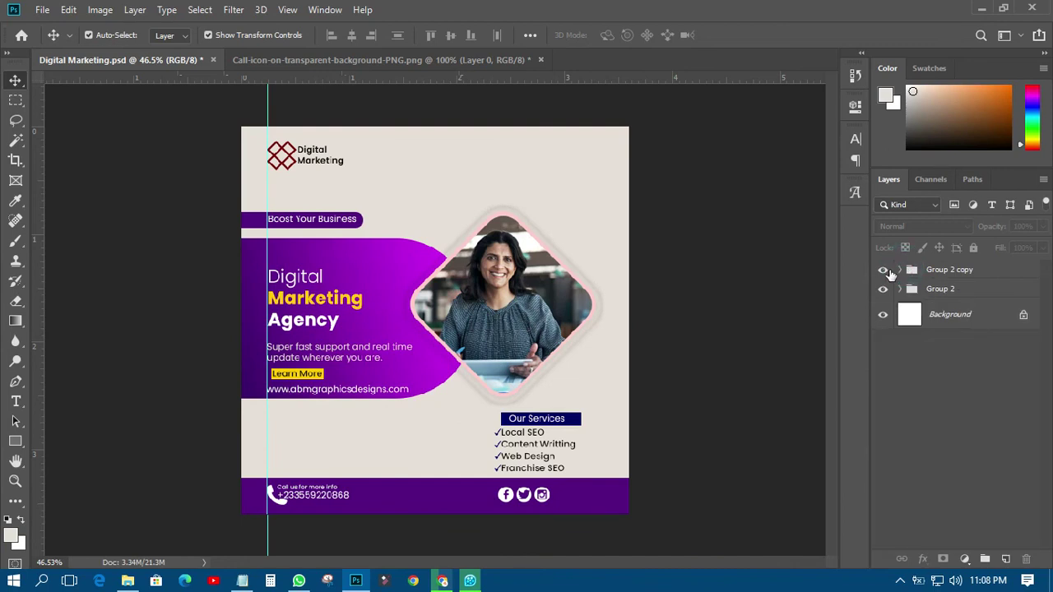
click(883, 271)
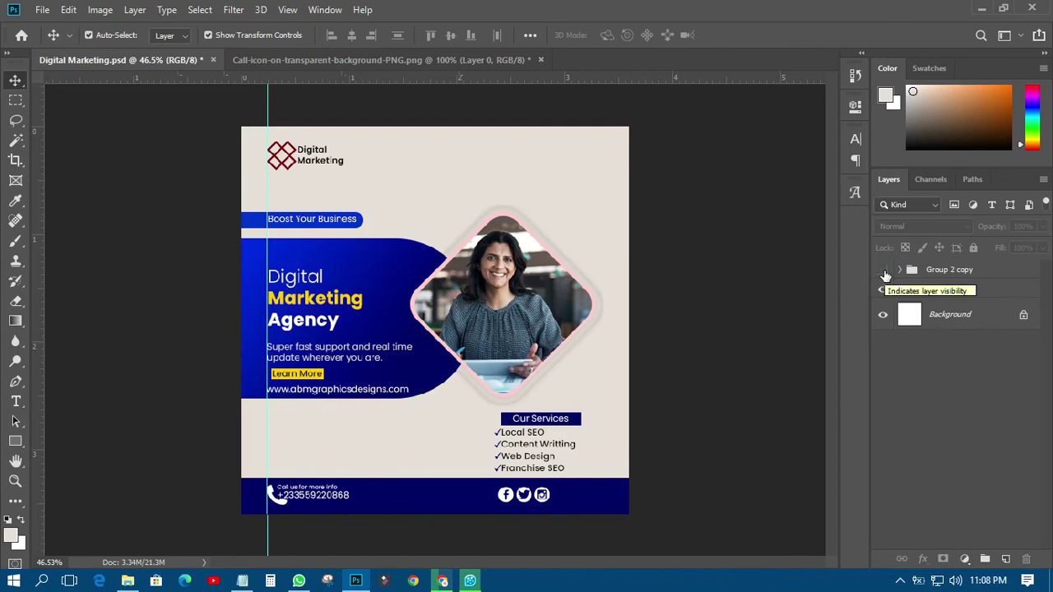
click(884, 271)
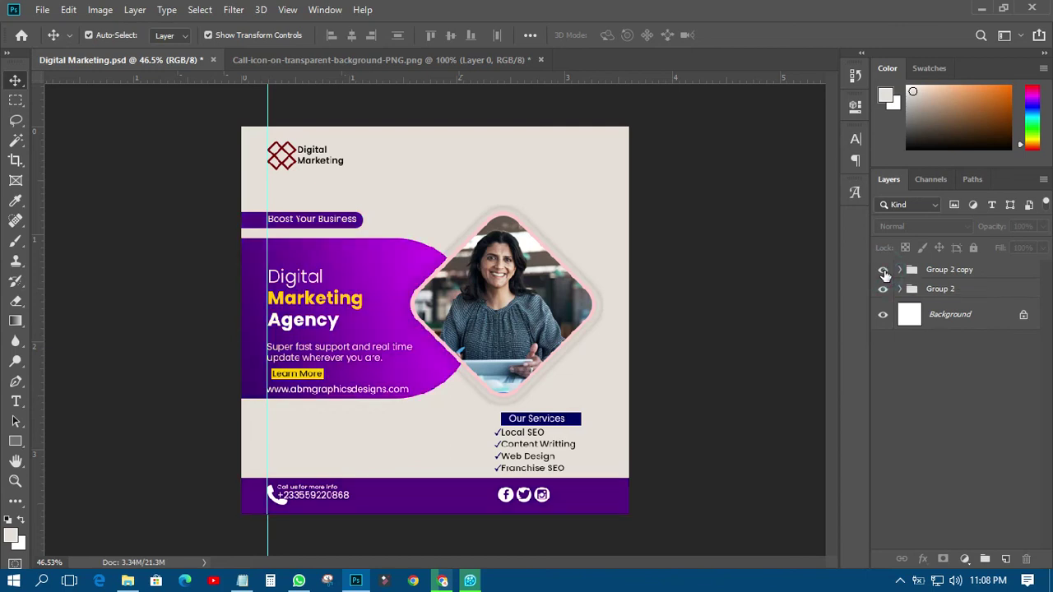